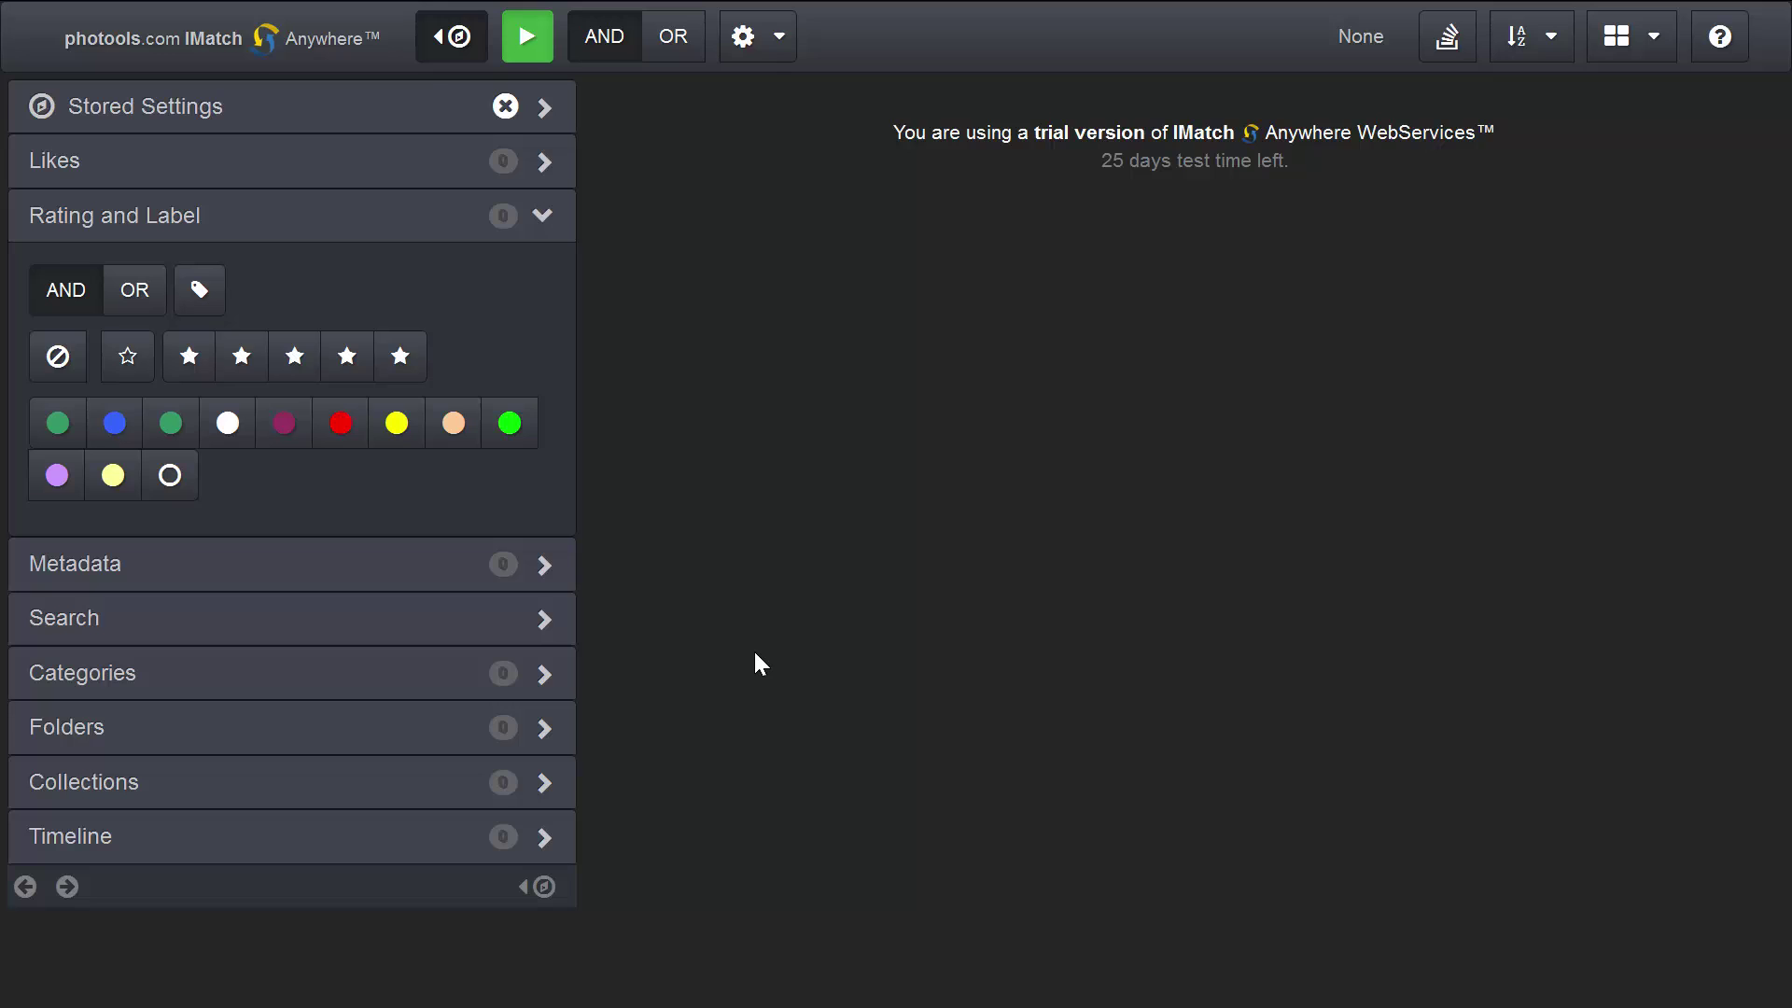
Filter the files by the purple label, and in its place by the second green label
{"action": "left_click", "coordinate": [283, 431]}
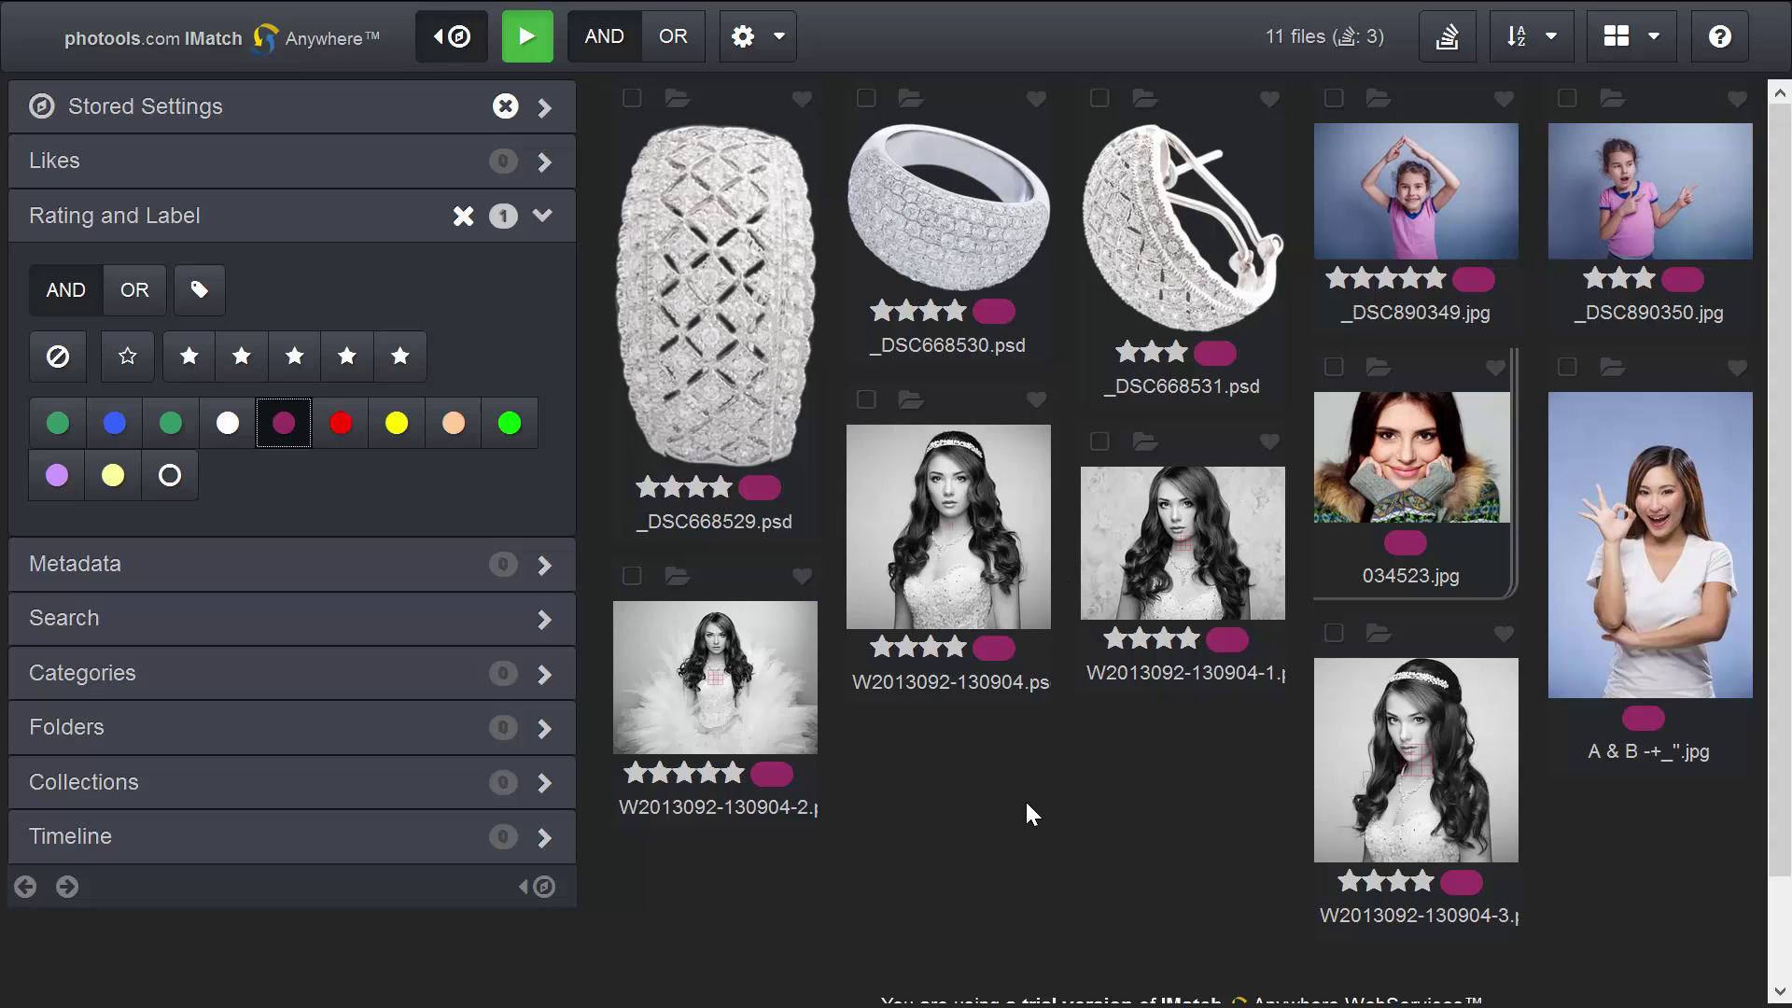
{"action": "left_click", "coordinate": [309, 444]}
{"action": "left_click", "coordinate": [169, 431]}
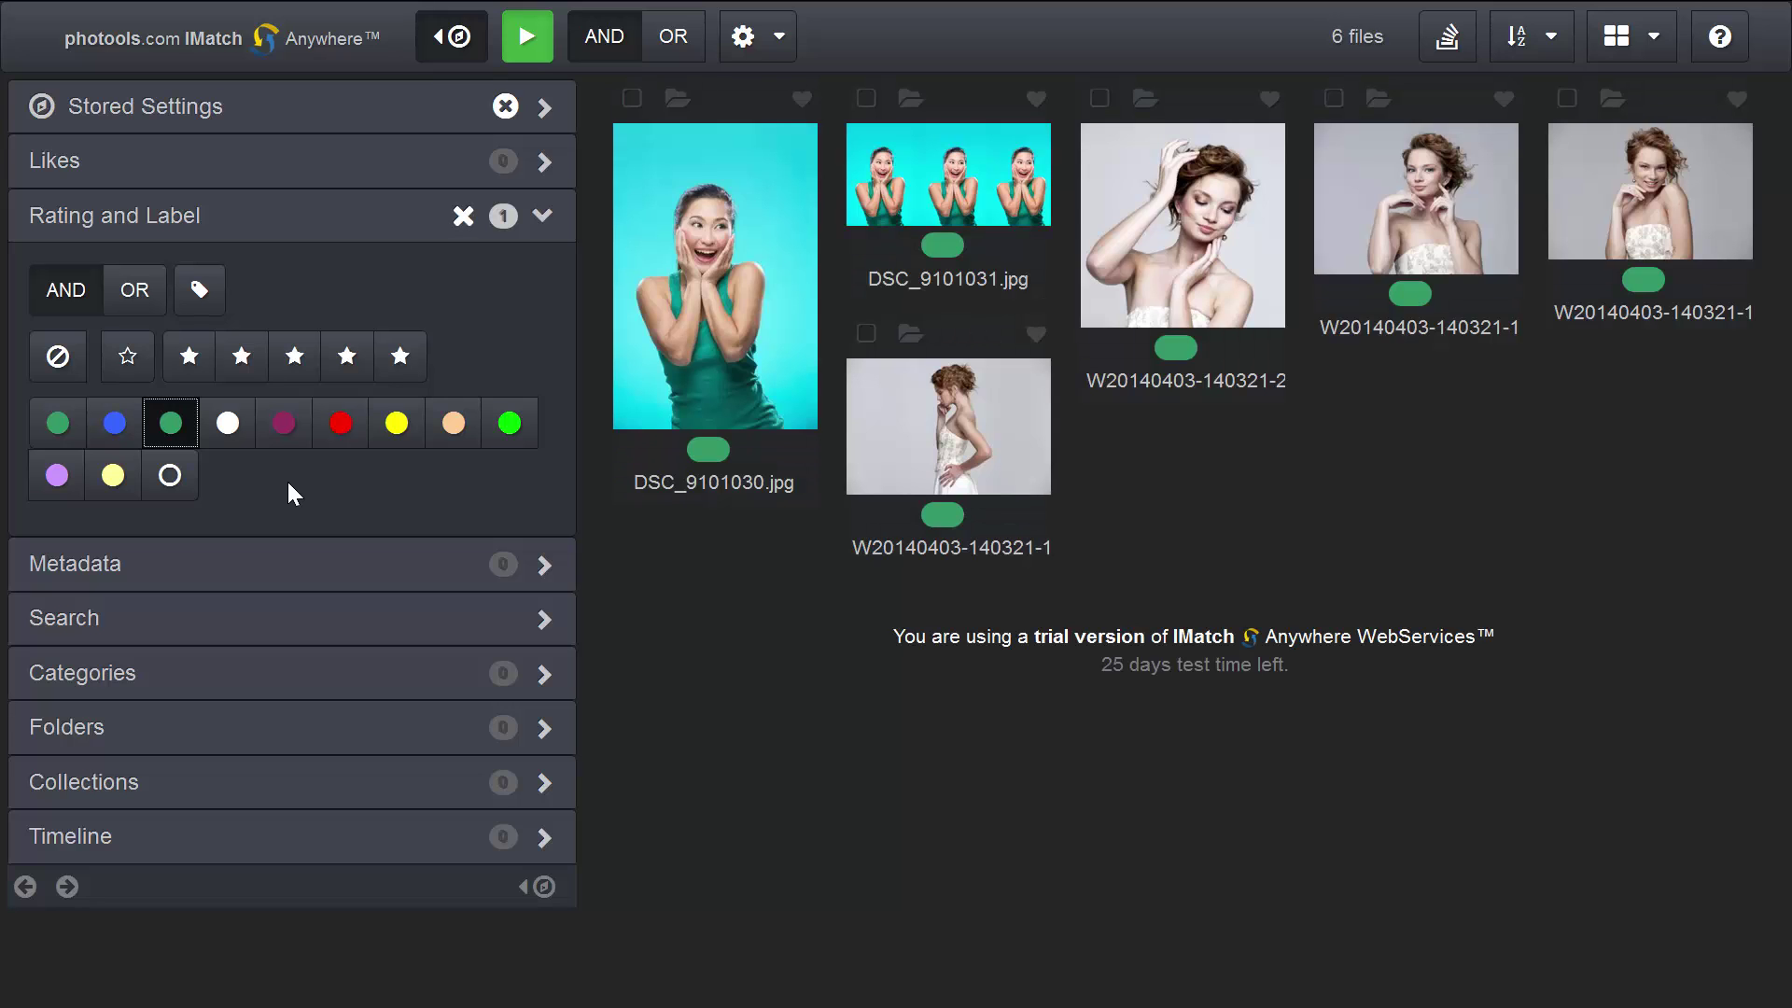
Add the purple label to the green label filter and look through the files carrying either label
{"action": "left_click", "coordinate": [284, 423]}
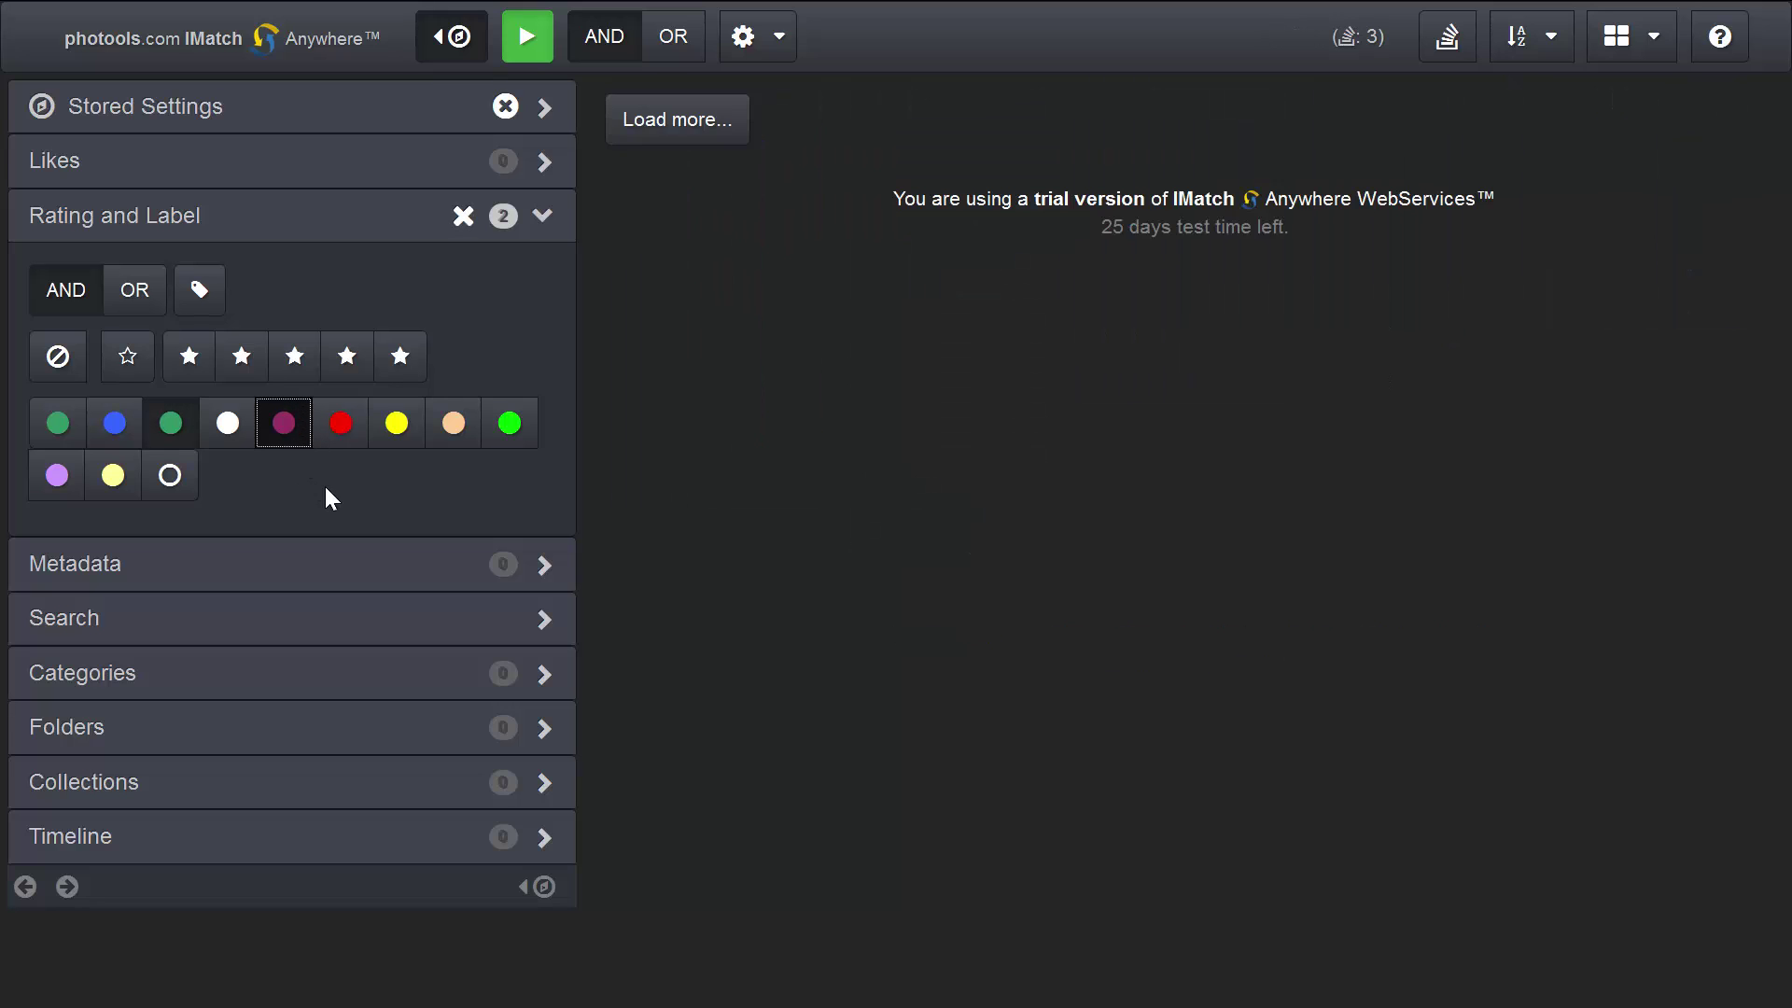
{"action": "scroll", "coordinate": [1027, 509], "scroll_direction": "down", "scroll_amount": 3}
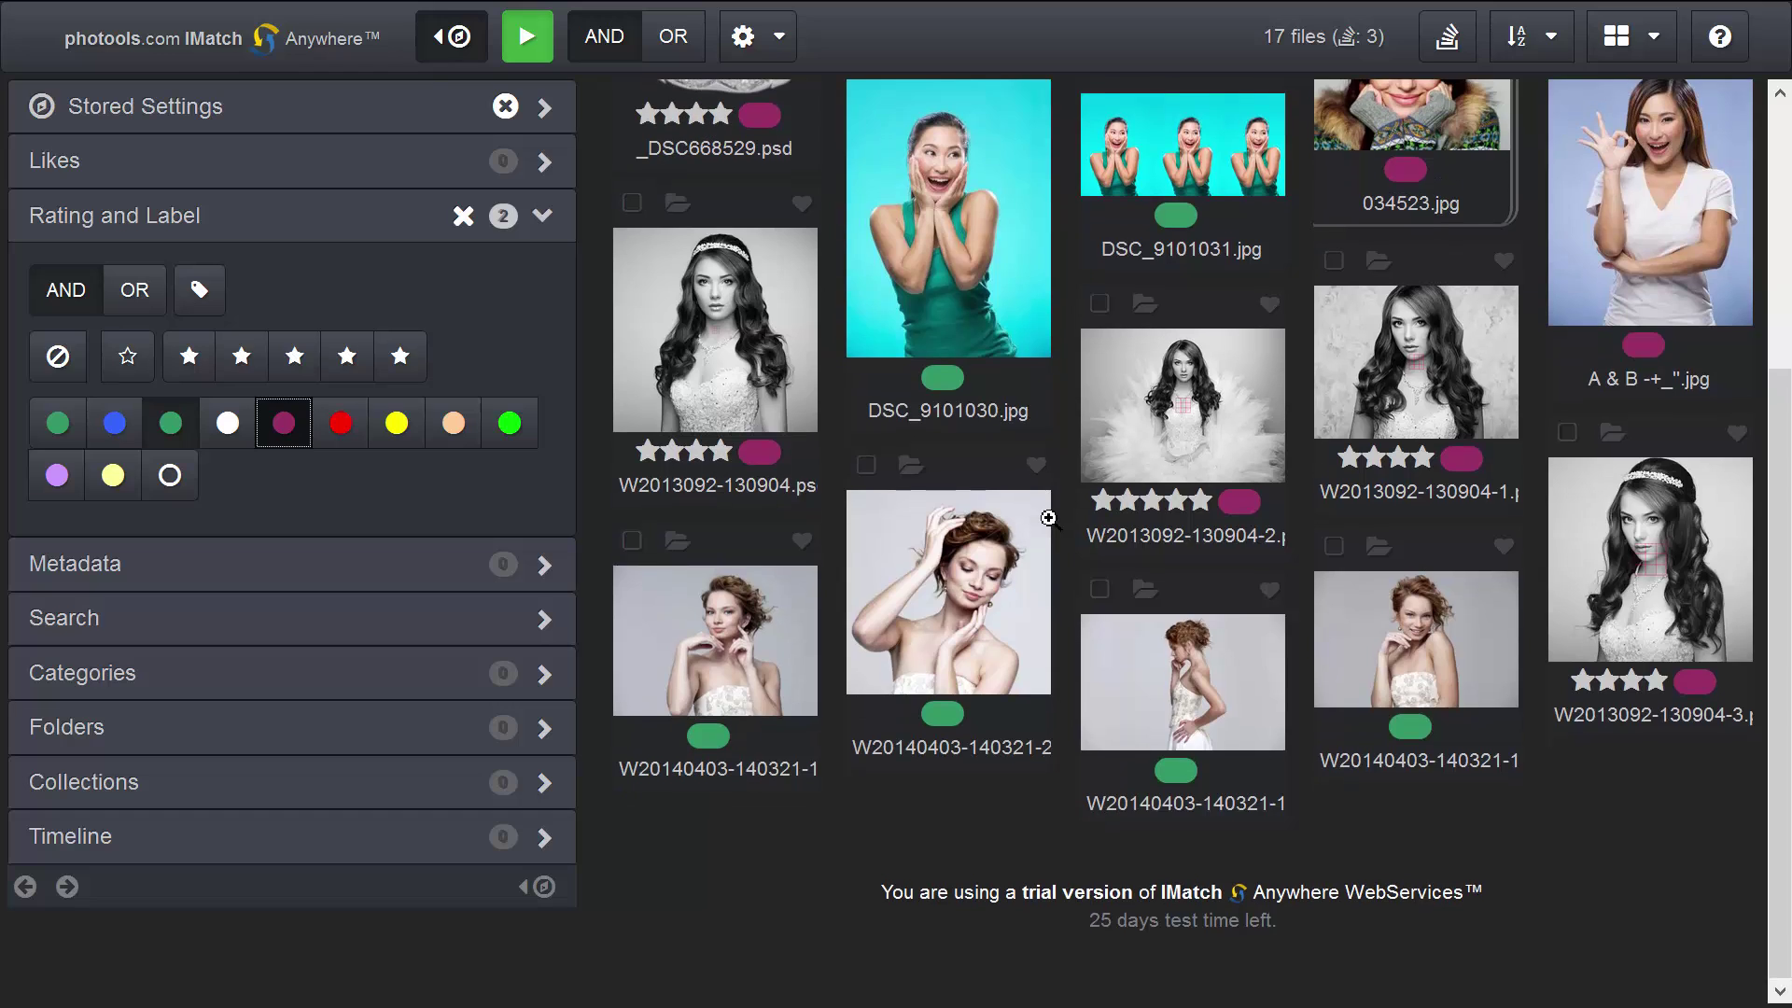
{"action": "scroll", "coordinate": [1048, 517], "scroll_direction": "up", "scroll_amount": 3}
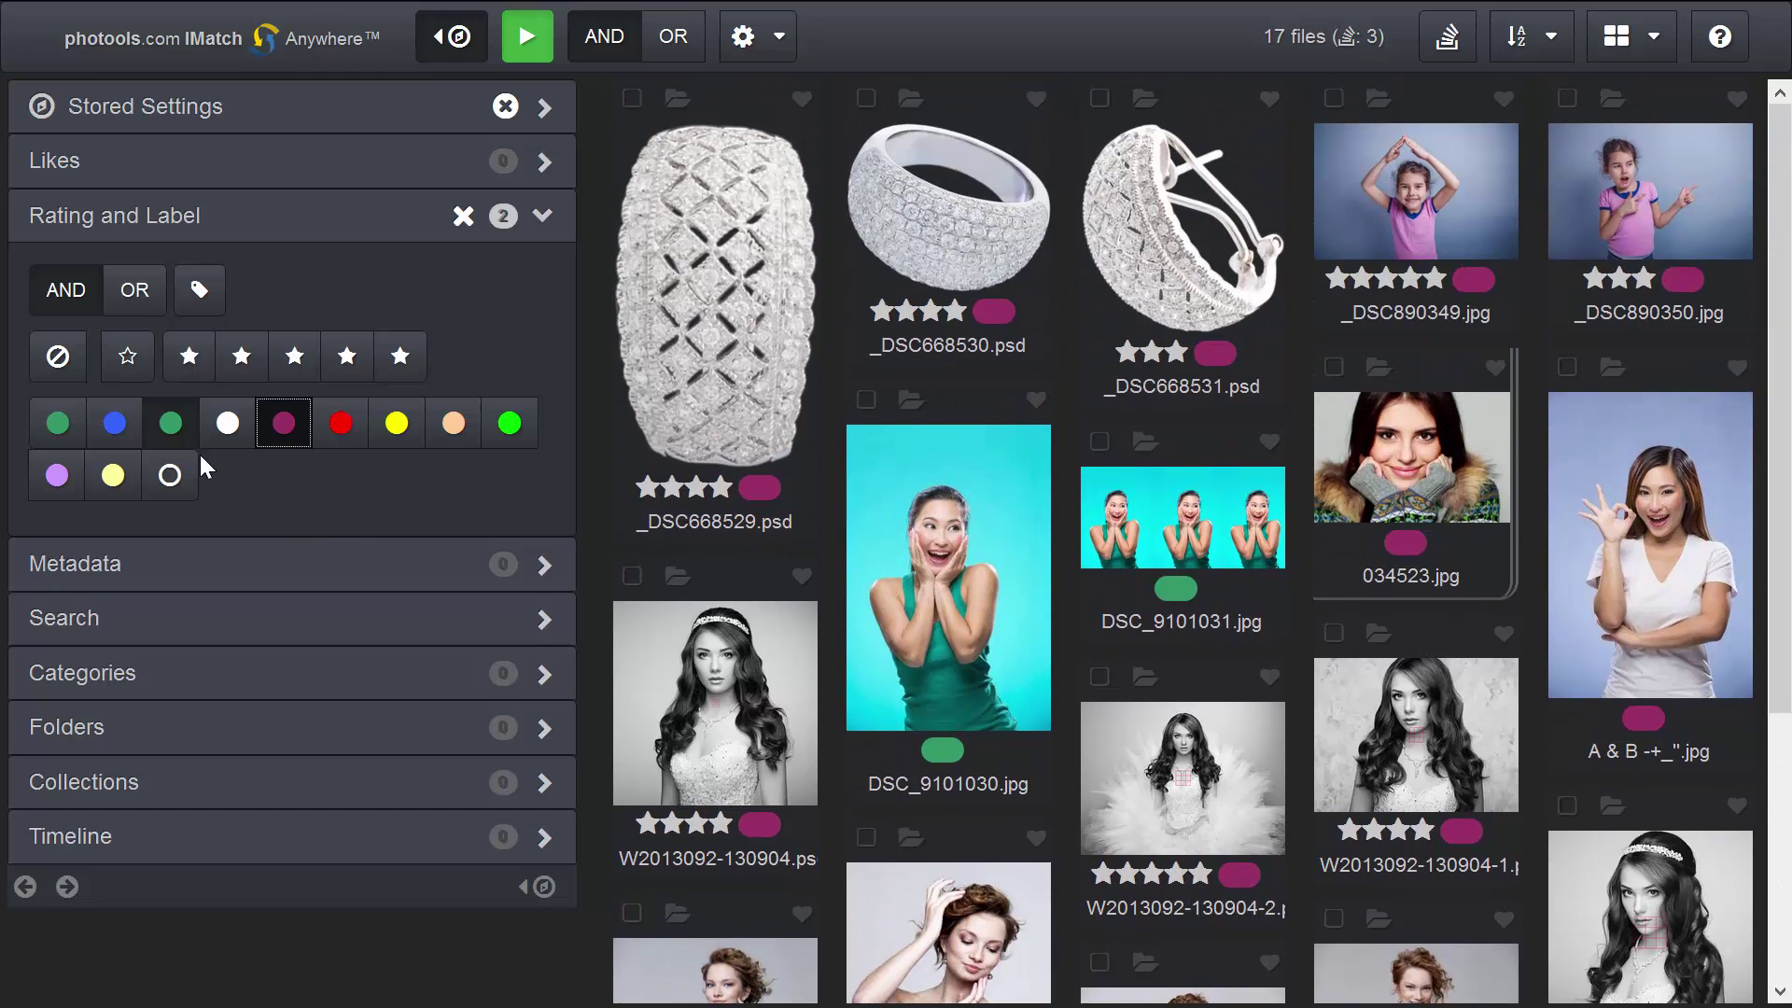
Remove the green label from the filter and restrict the purple-labelled files to ratings of 4 and 5 stars
{"action": "left_click", "coordinate": [171, 423]}
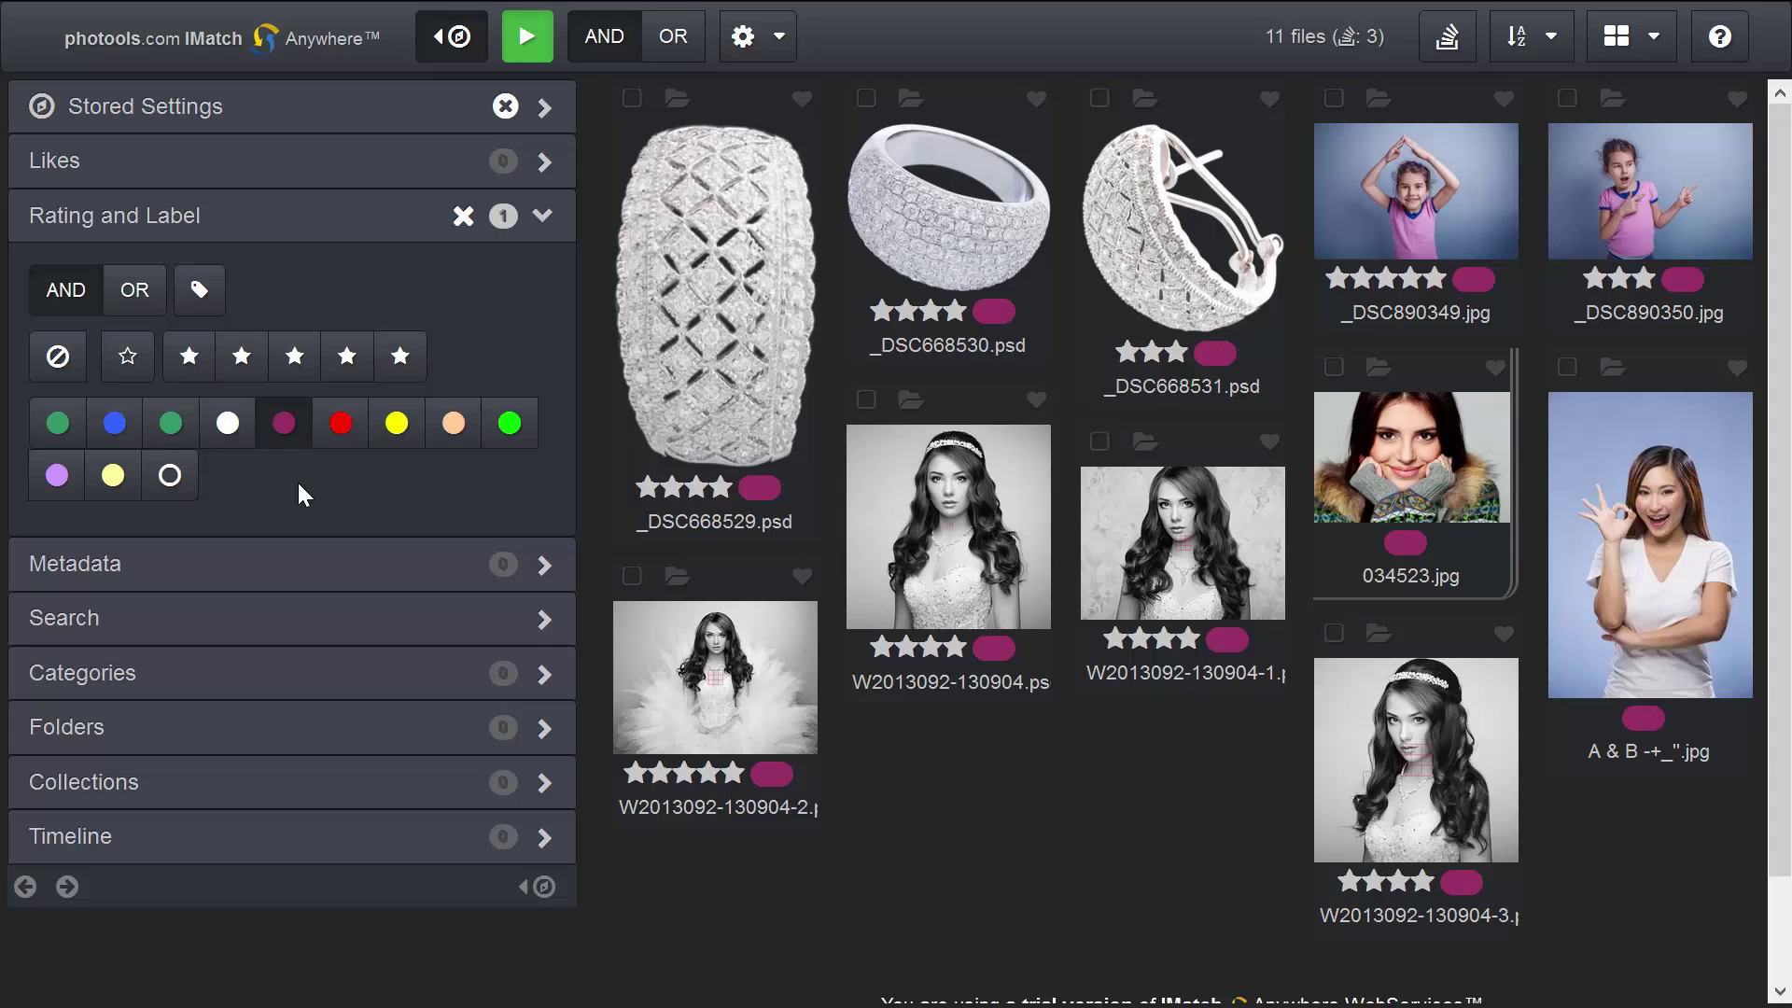
{"action": "left_click", "coordinate": [348, 364]}
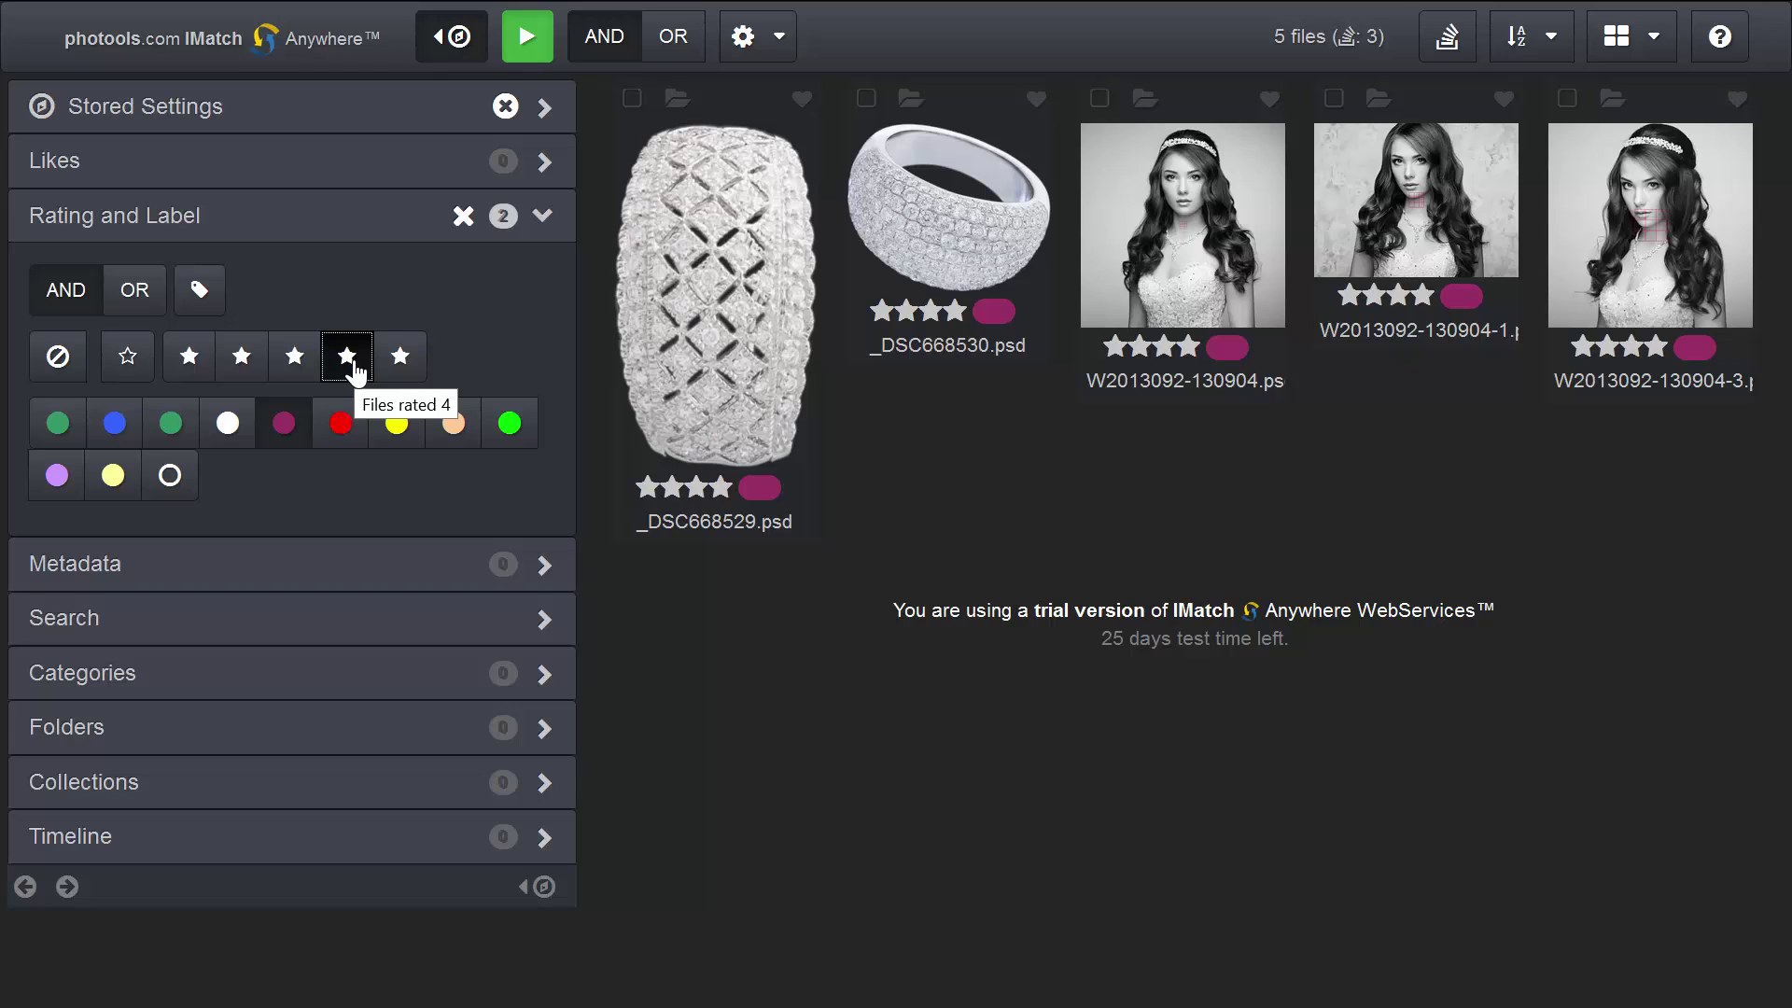
{"action": "left_click", "coordinate": [400, 356]}
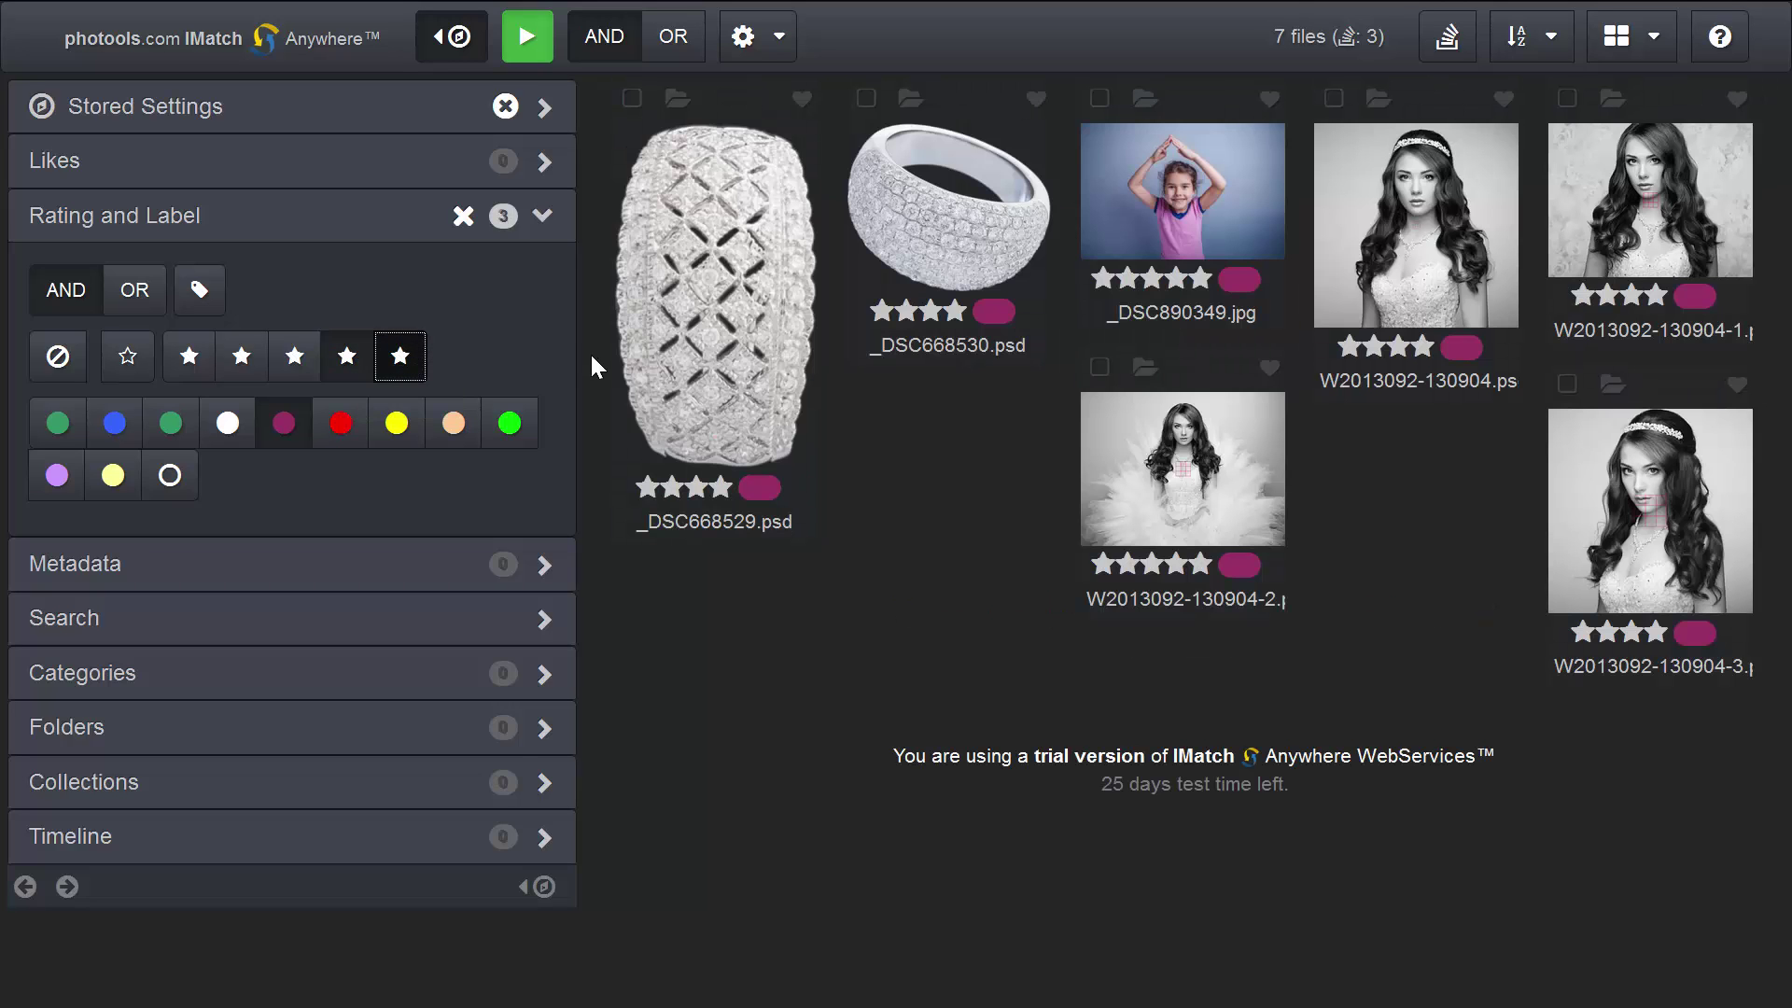
{"action": "left_click", "coordinate": [590, 351]}
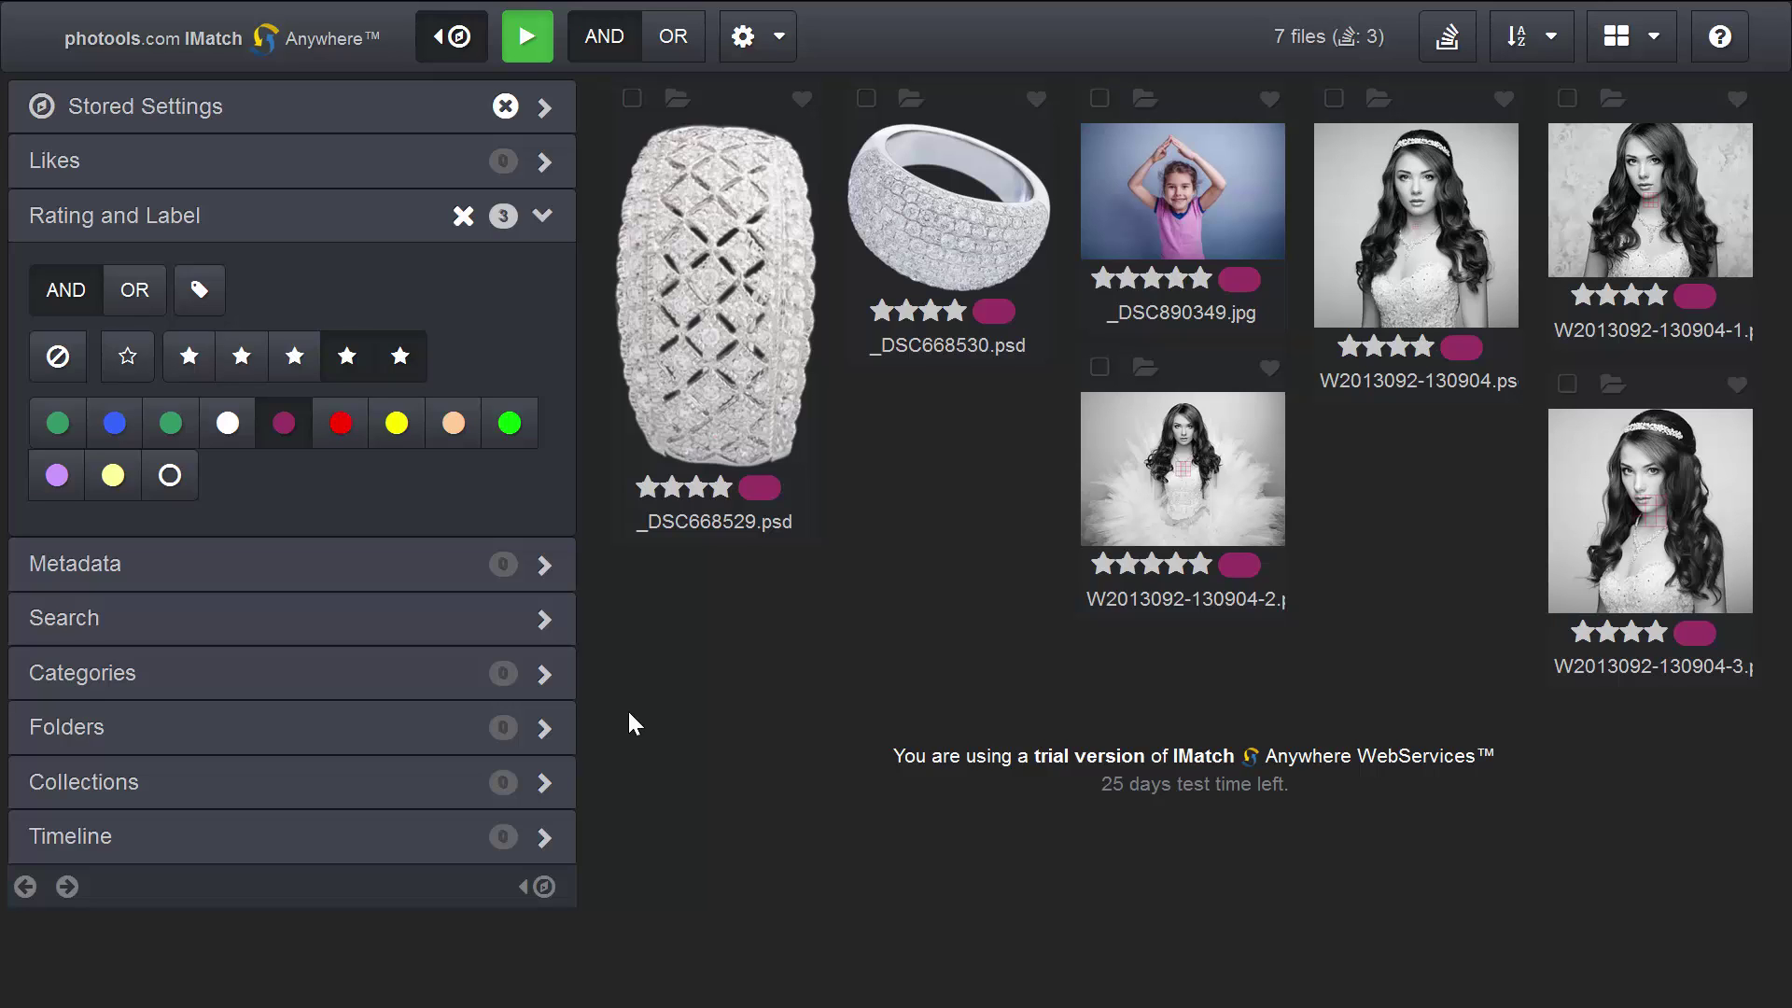
Compare the AND and OR combinations of the rating and label filter, leaving it set to OR
{"action": "left_click", "coordinate": [131, 291]}
{"action": "left_click", "coordinate": [78, 292]}
{"action": "left_click", "coordinate": [142, 308]}
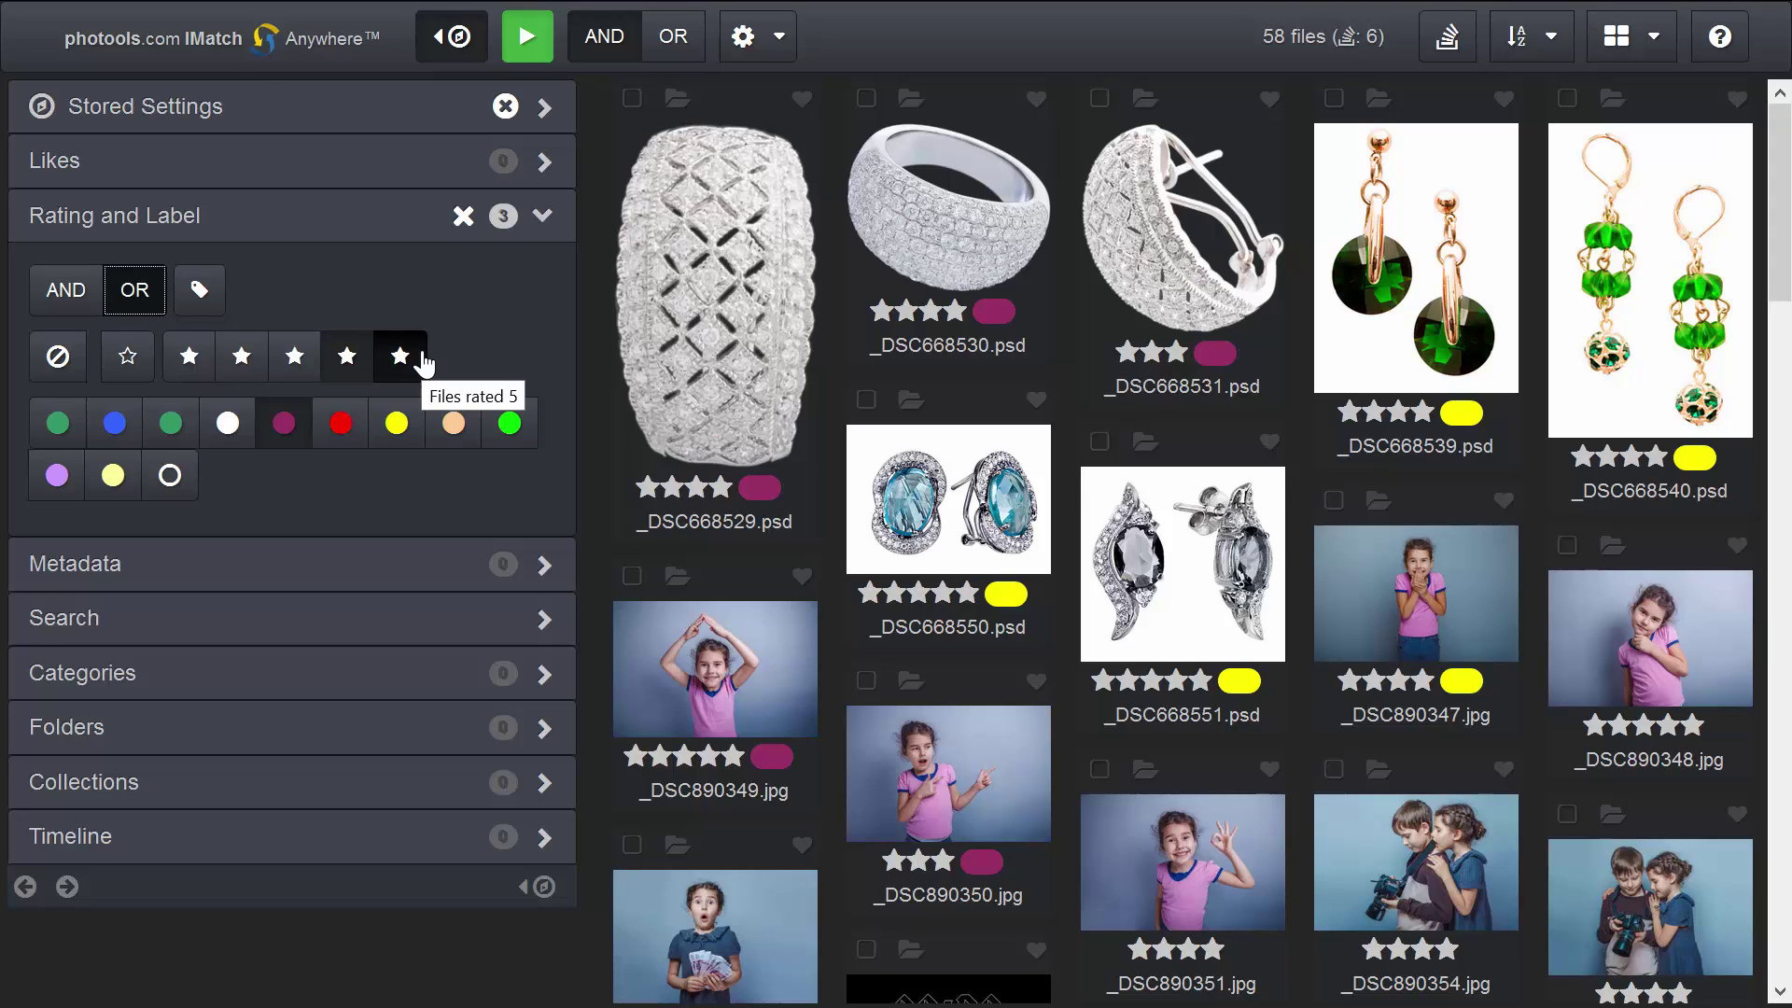
{"action": "left_click", "coordinate": [62, 297]}
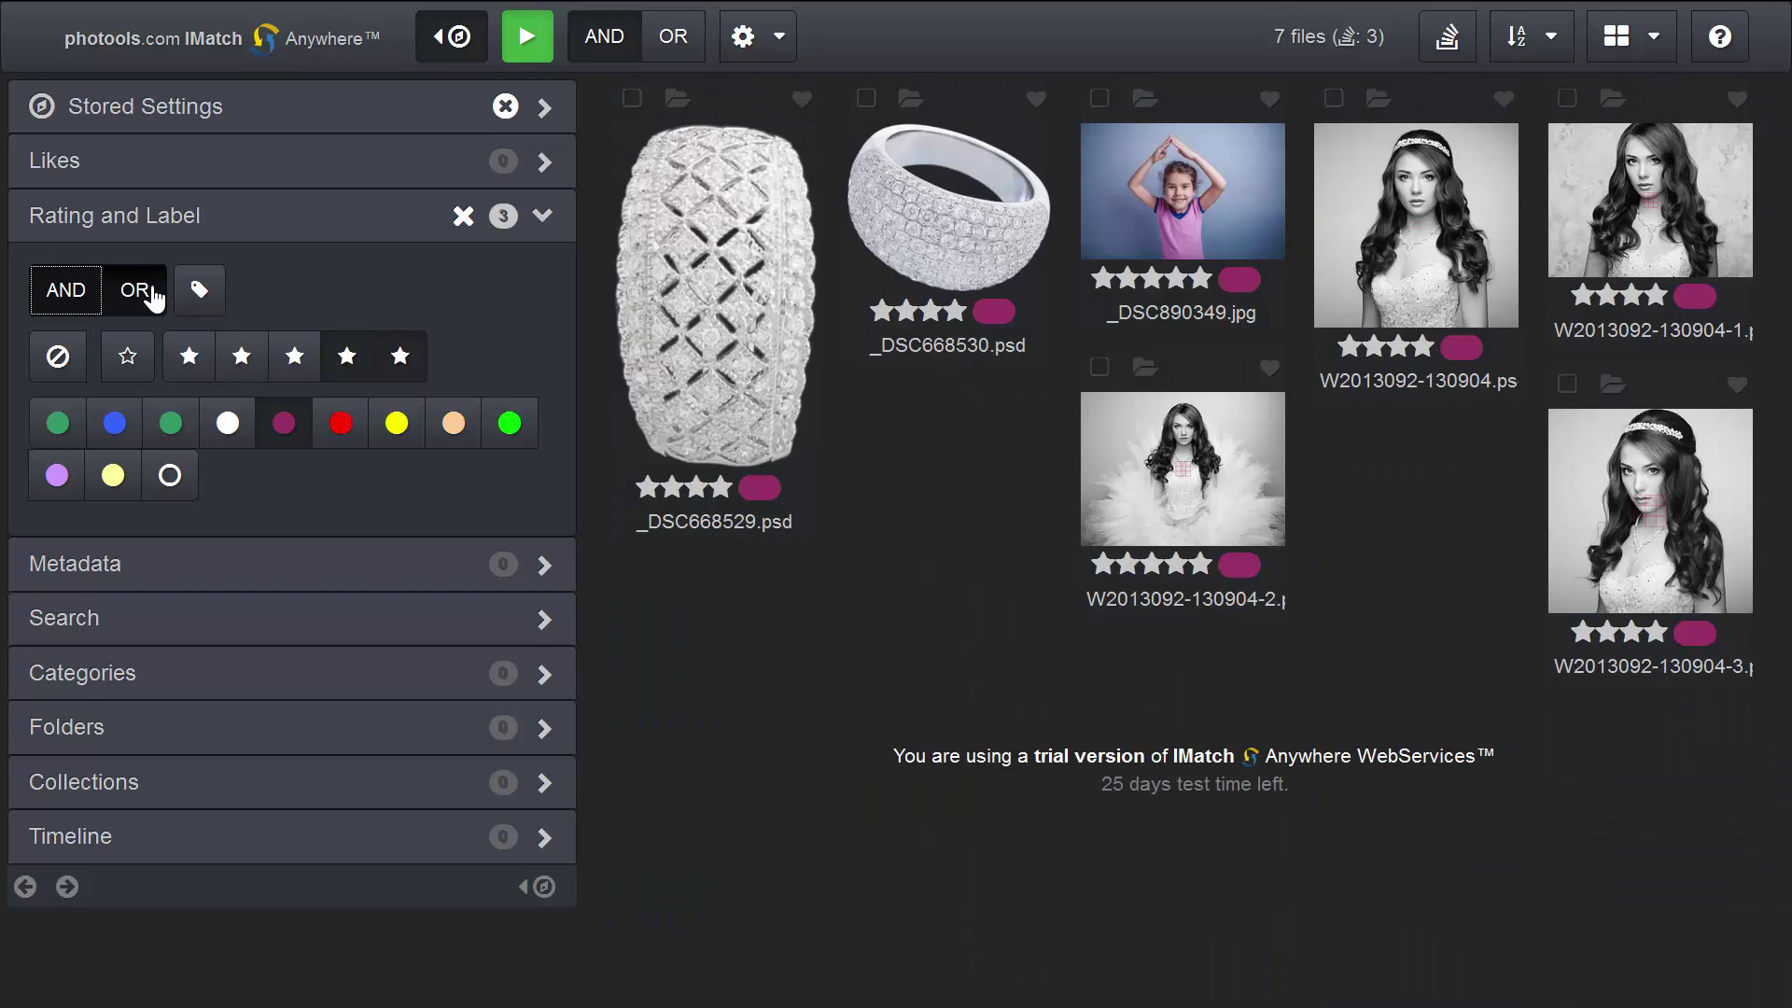
{"action": "left_click", "coordinate": [151, 295]}
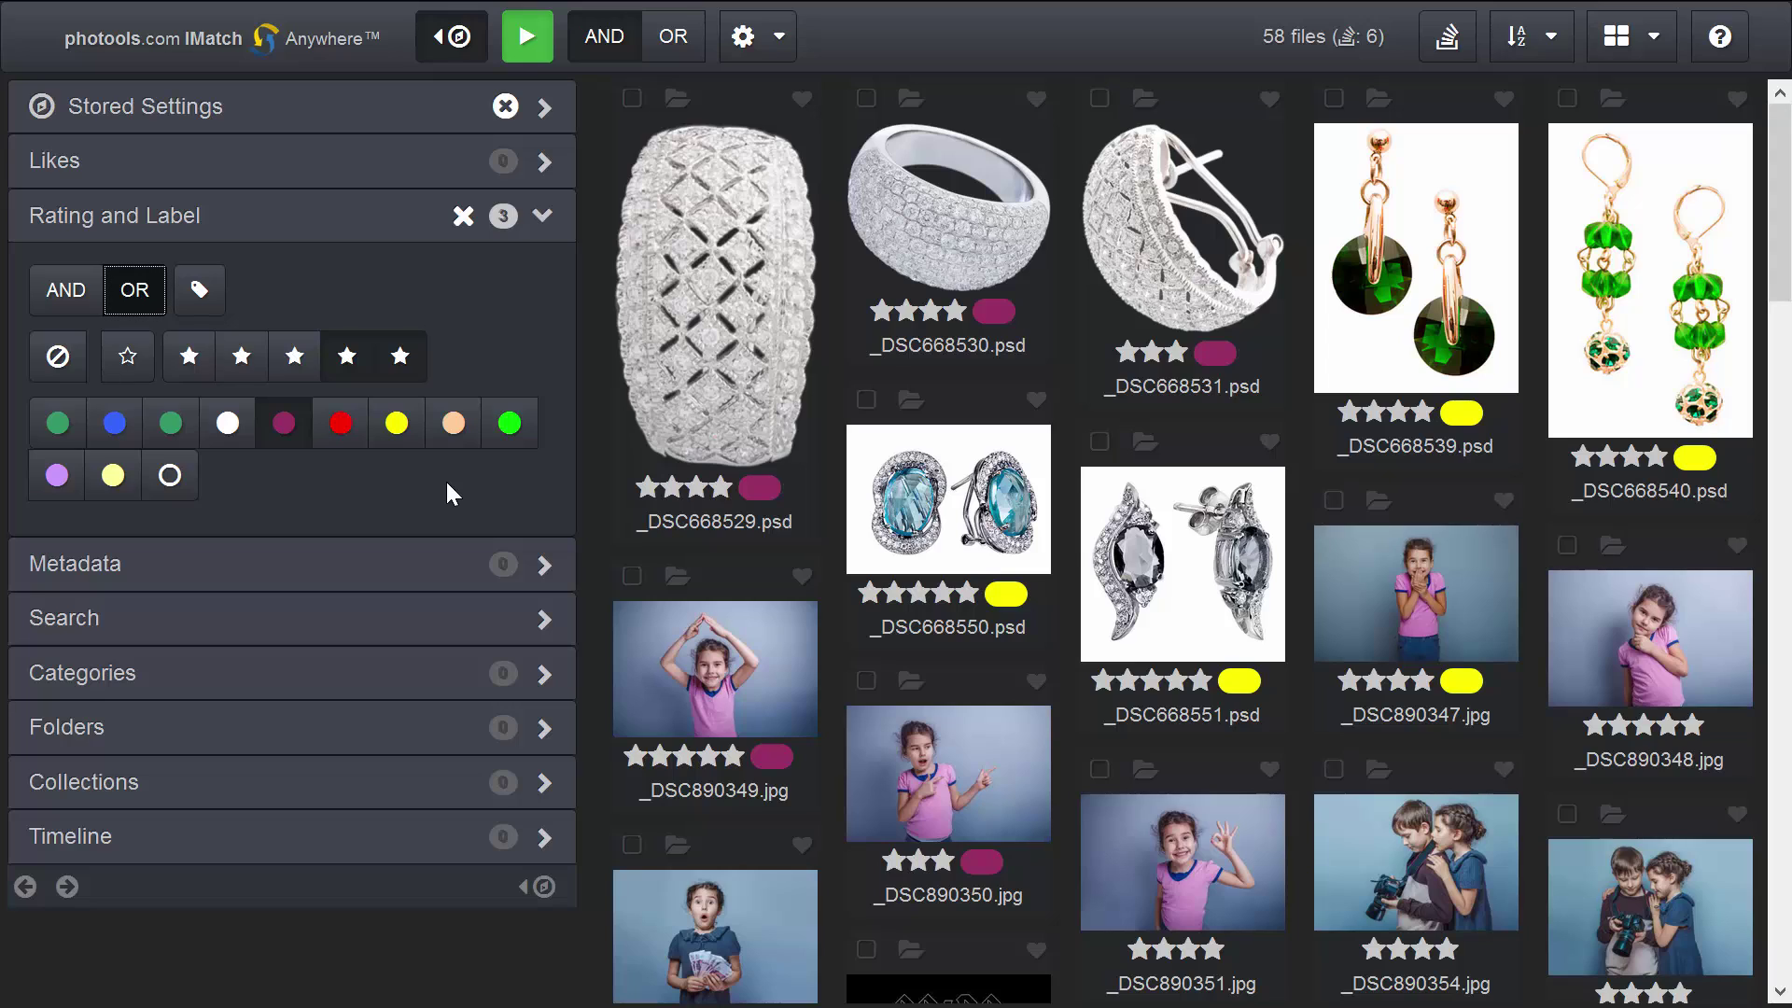
{"action": "left_click", "coordinate": [199, 291]}
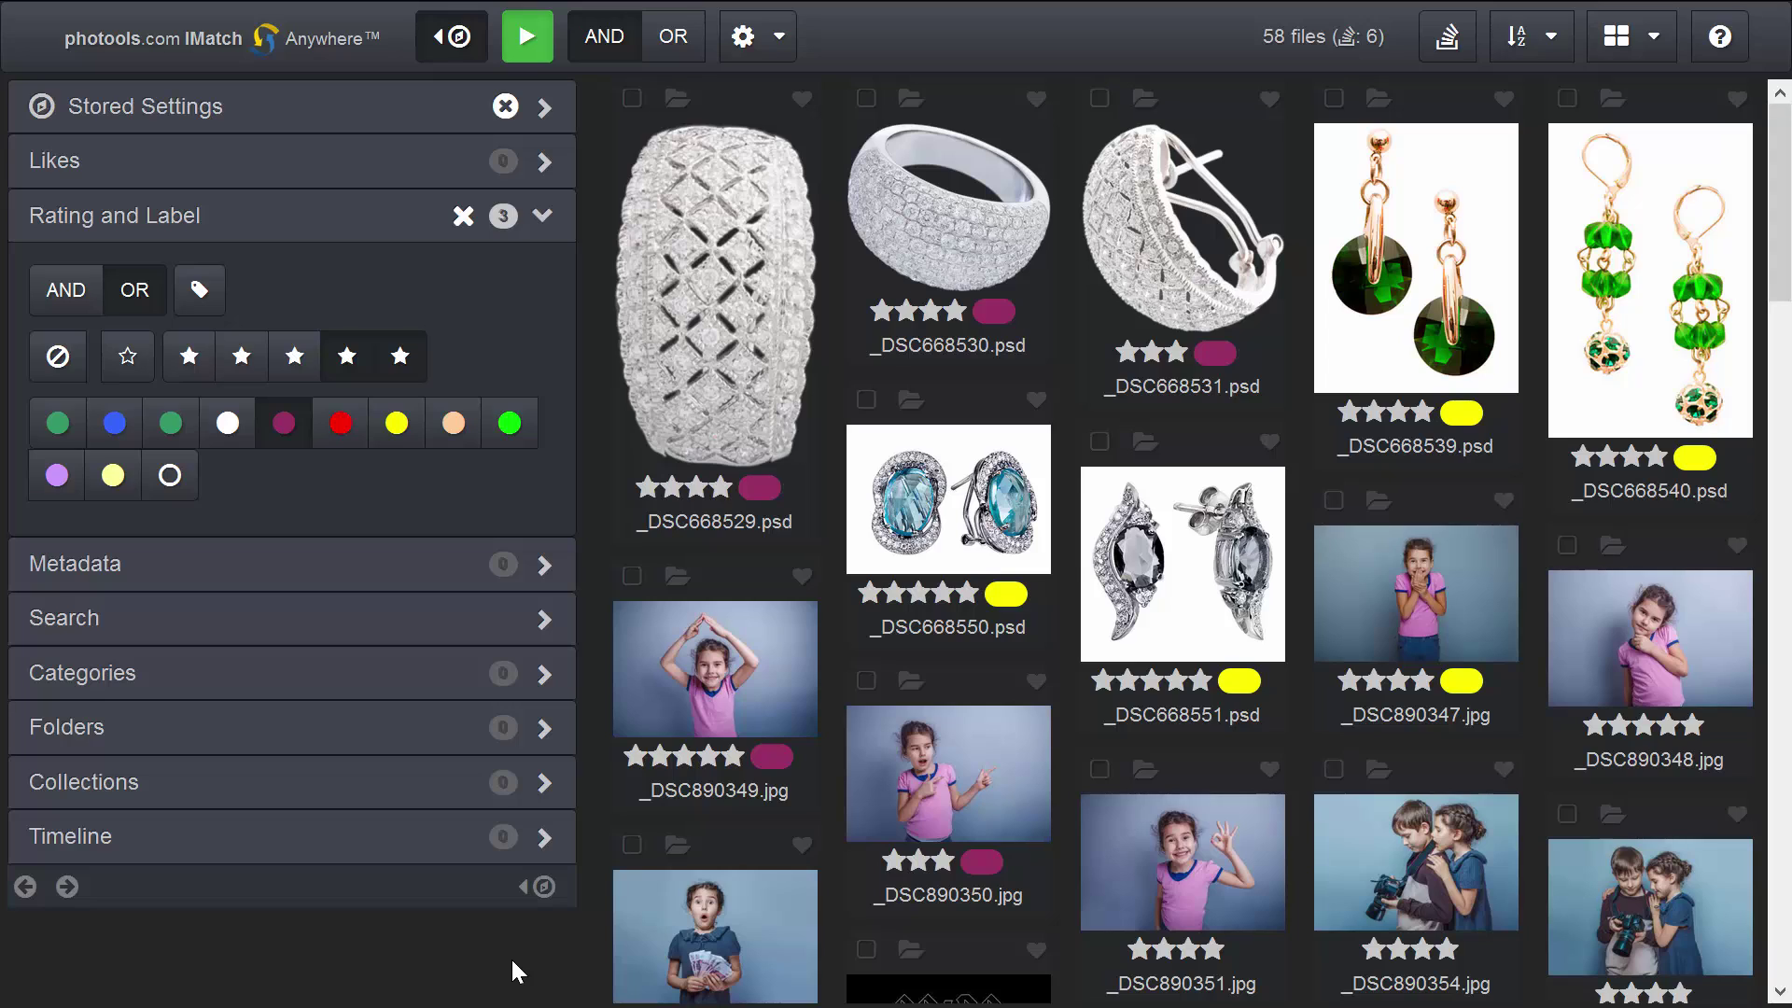
Clear the rating and label filter, and switch the filter for unrated files on and off again
{"action": "left_click", "coordinate": [462, 217]}
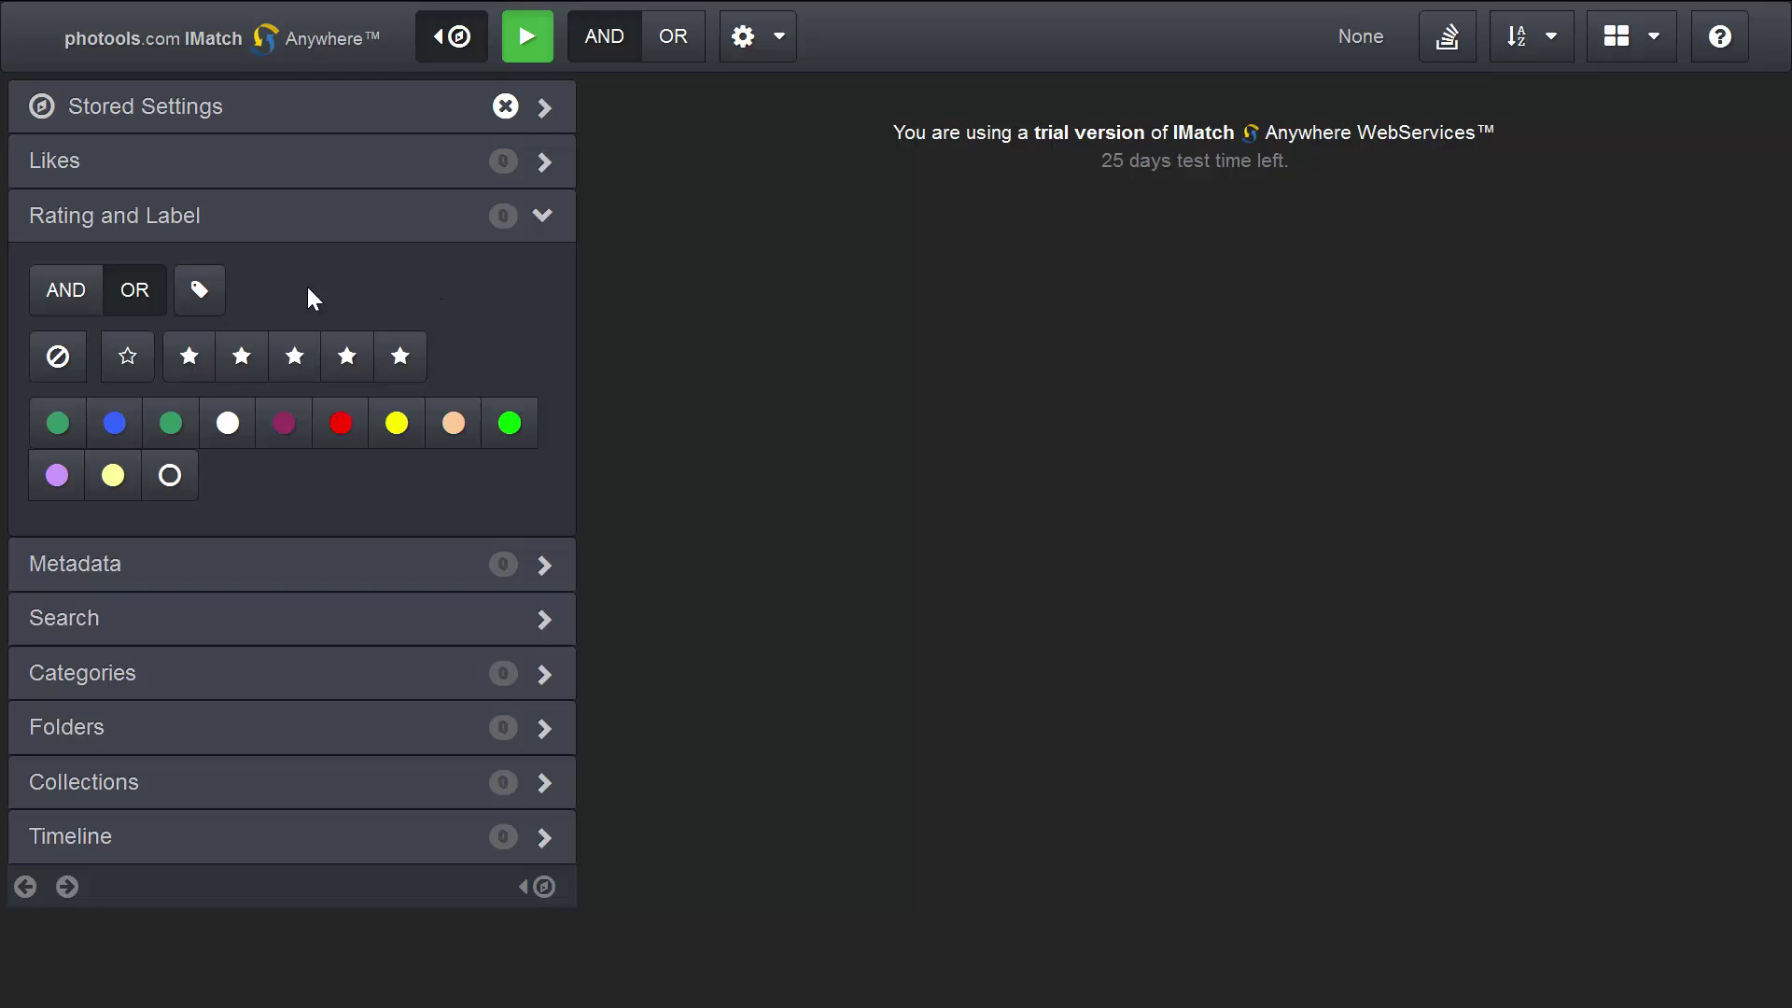
{"action": "left_click", "coordinate": [111, 373]}
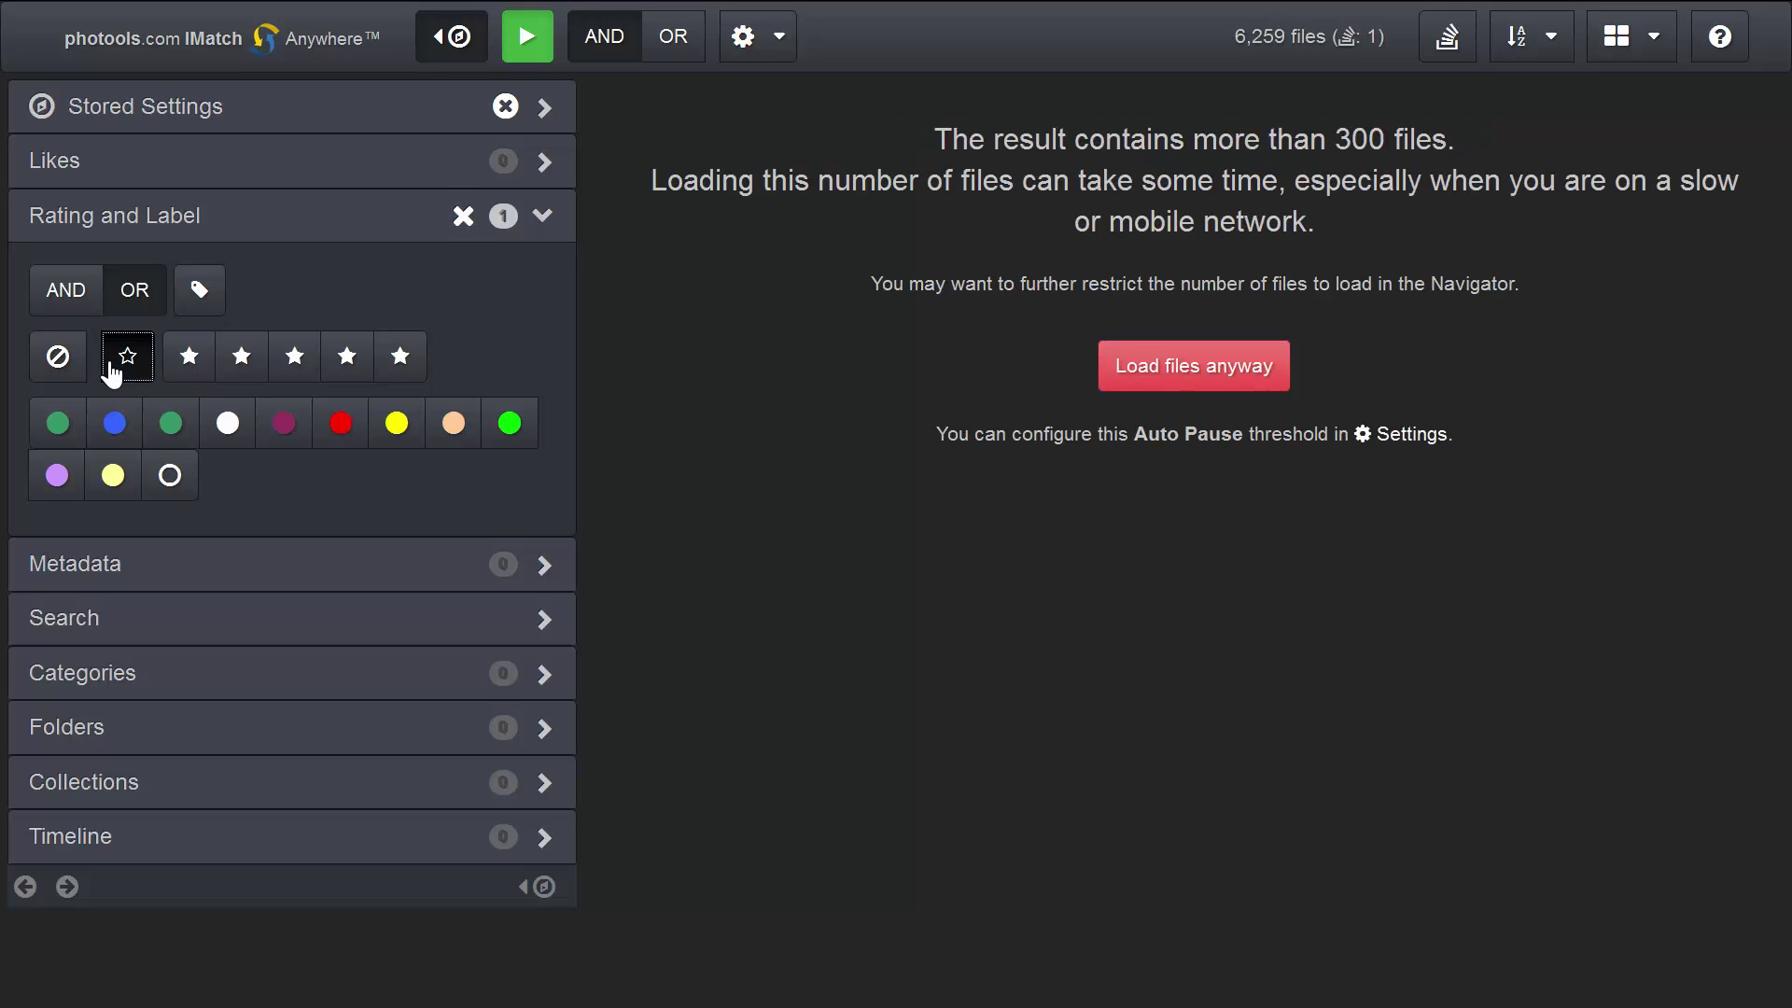
{"action": "left_click", "coordinate": [111, 372]}
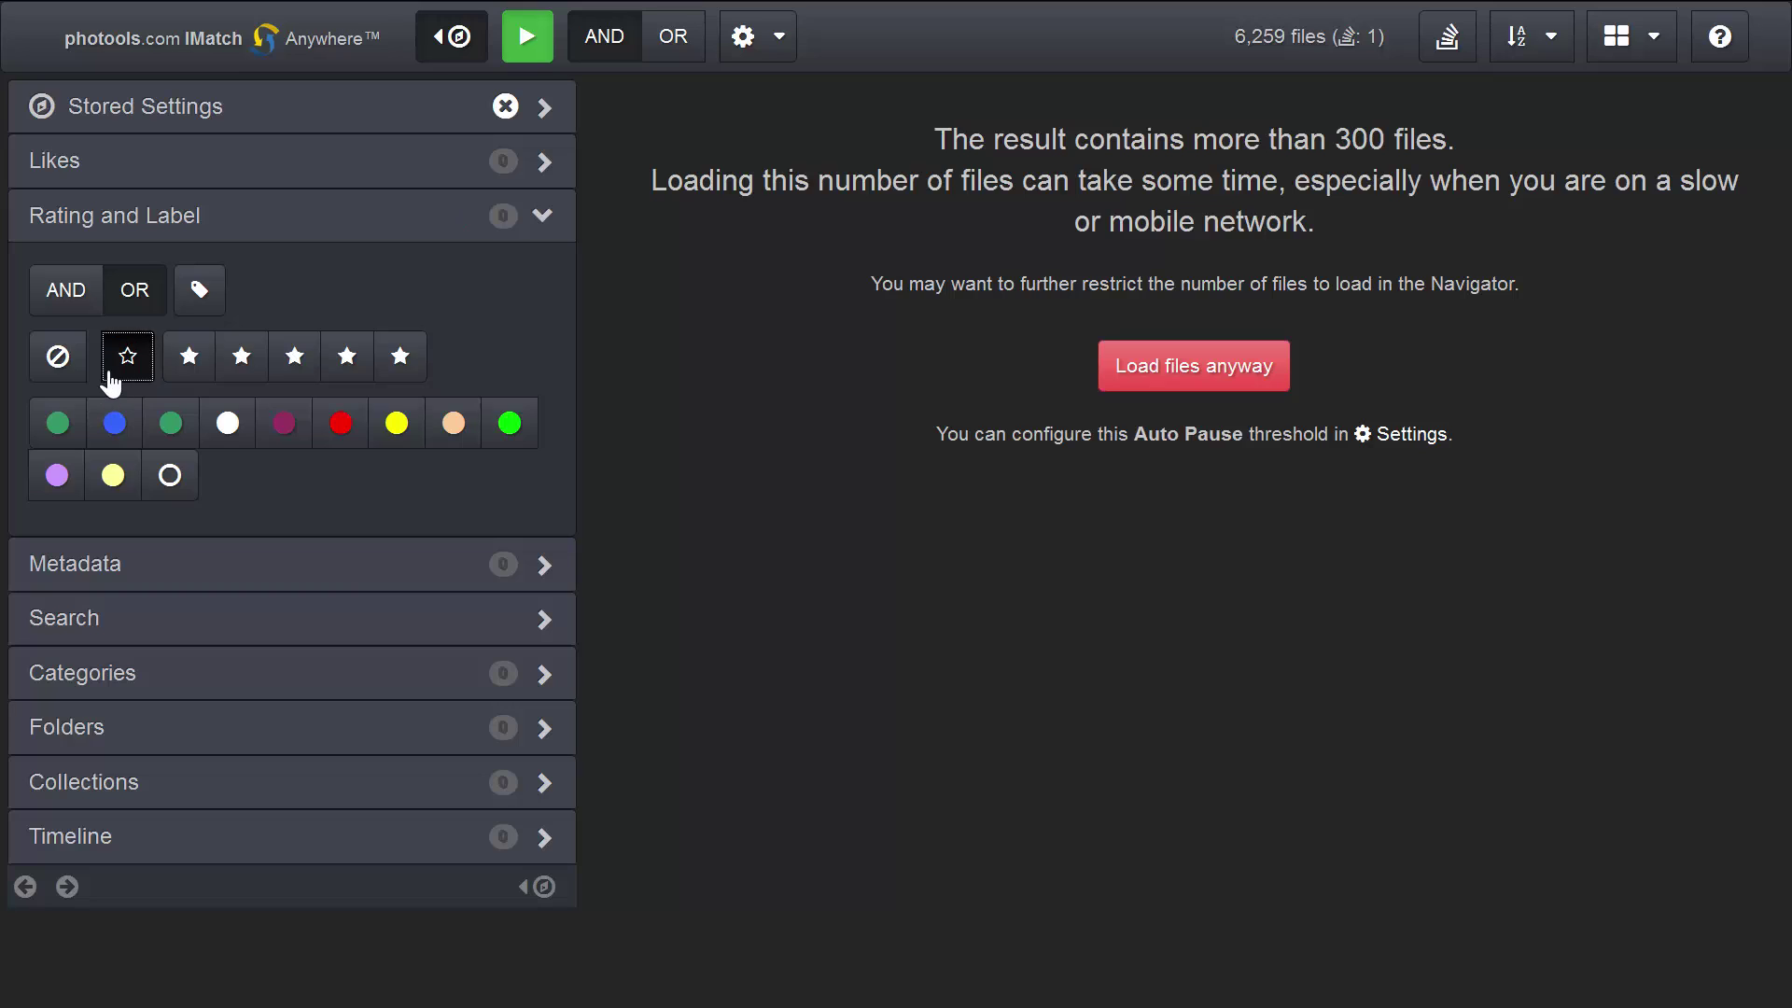
Filter for rejected files and, separately, for files without a label, clearing each filter again
{"action": "left_click", "coordinate": [60, 359]}
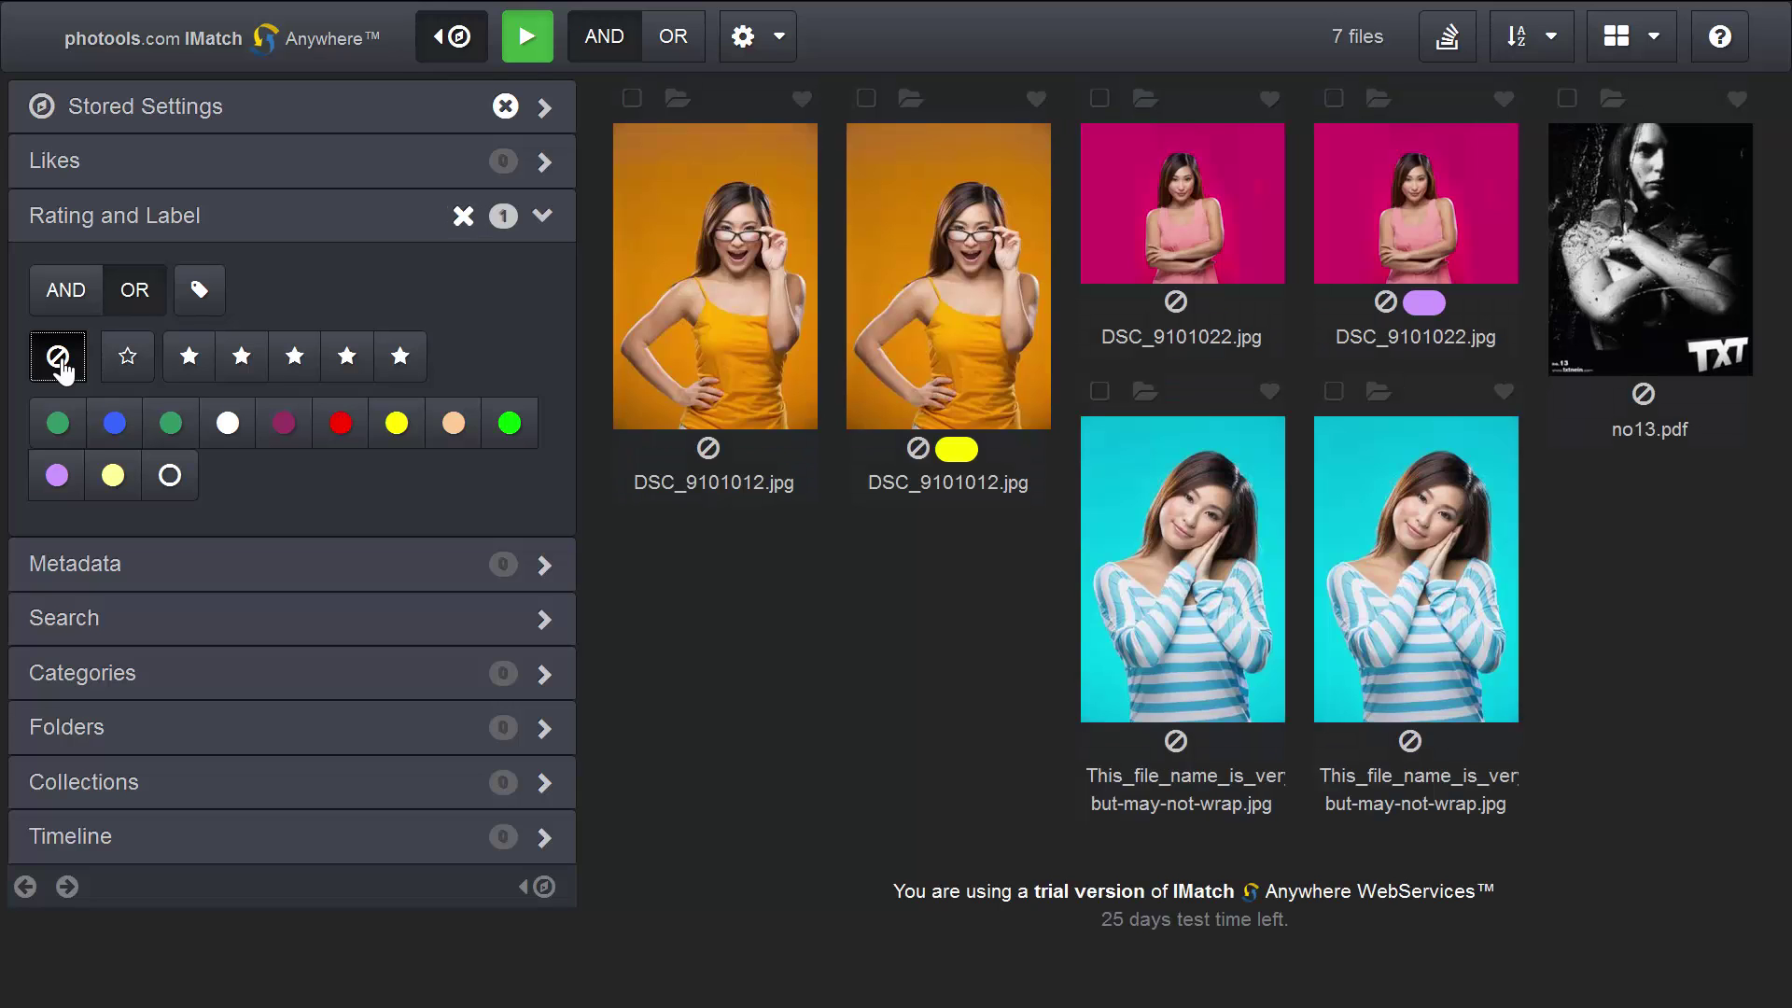
{"action": "left_click", "coordinate": [59, 359]}
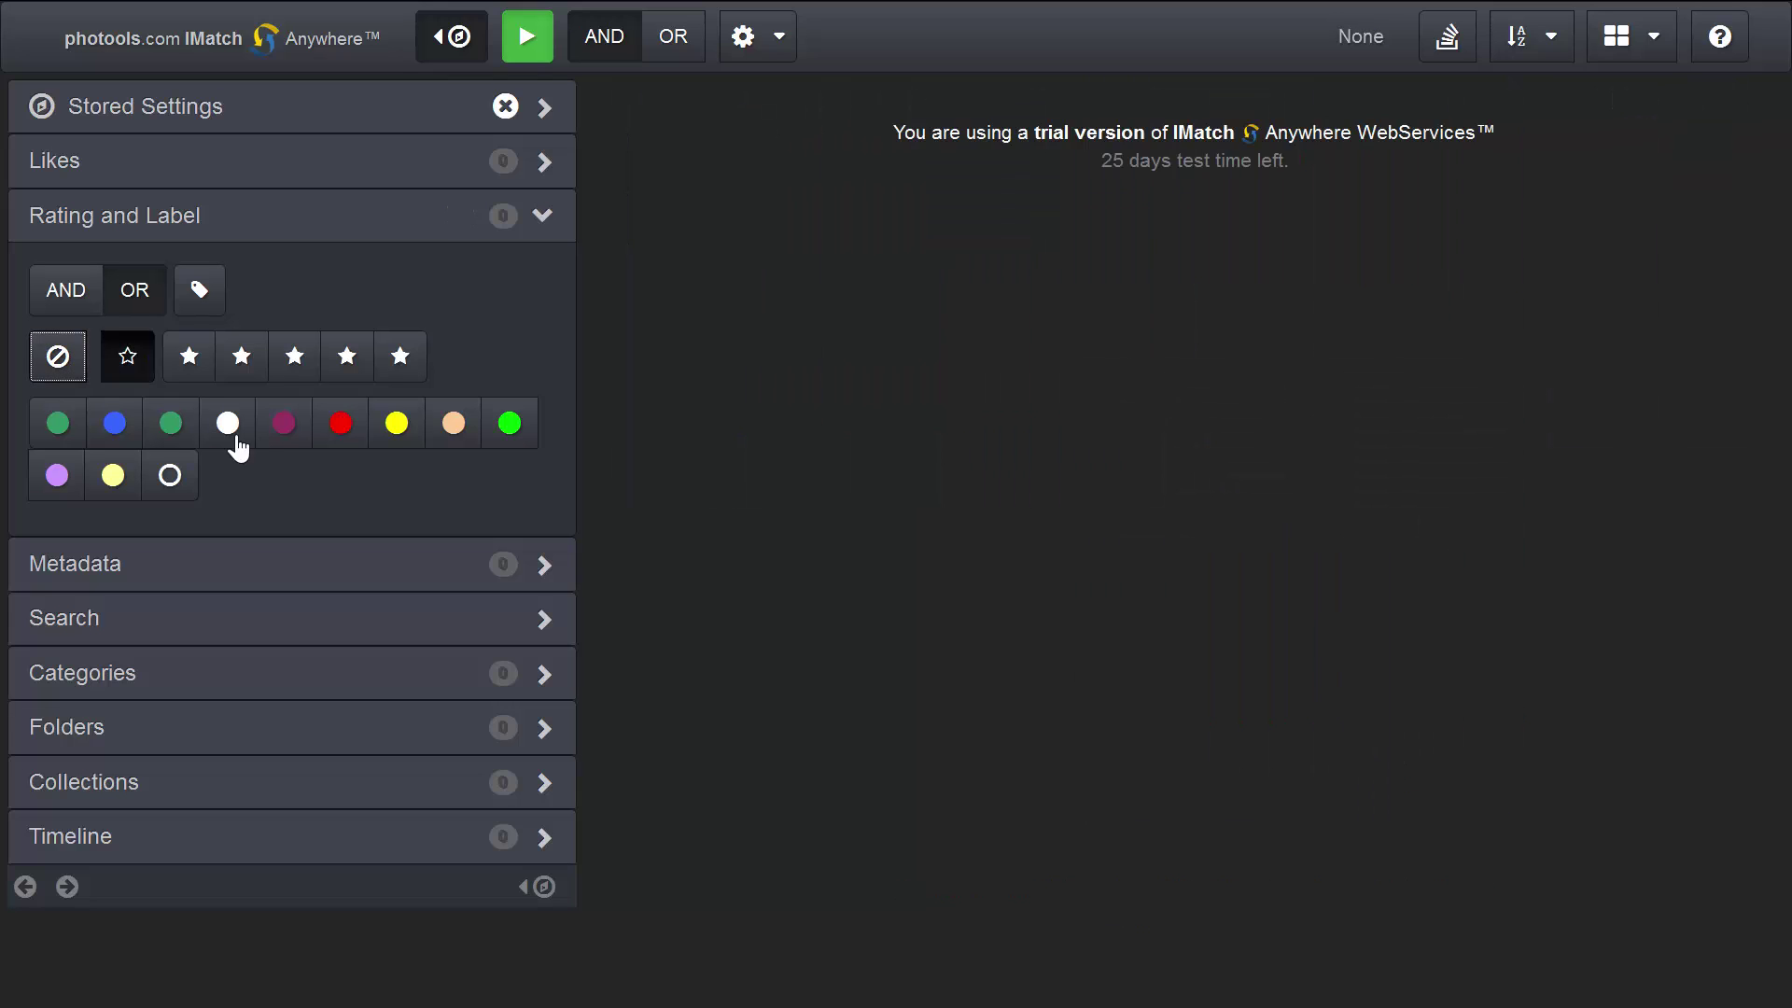
{"action": "left_click", "coordinate": [174, 481]}
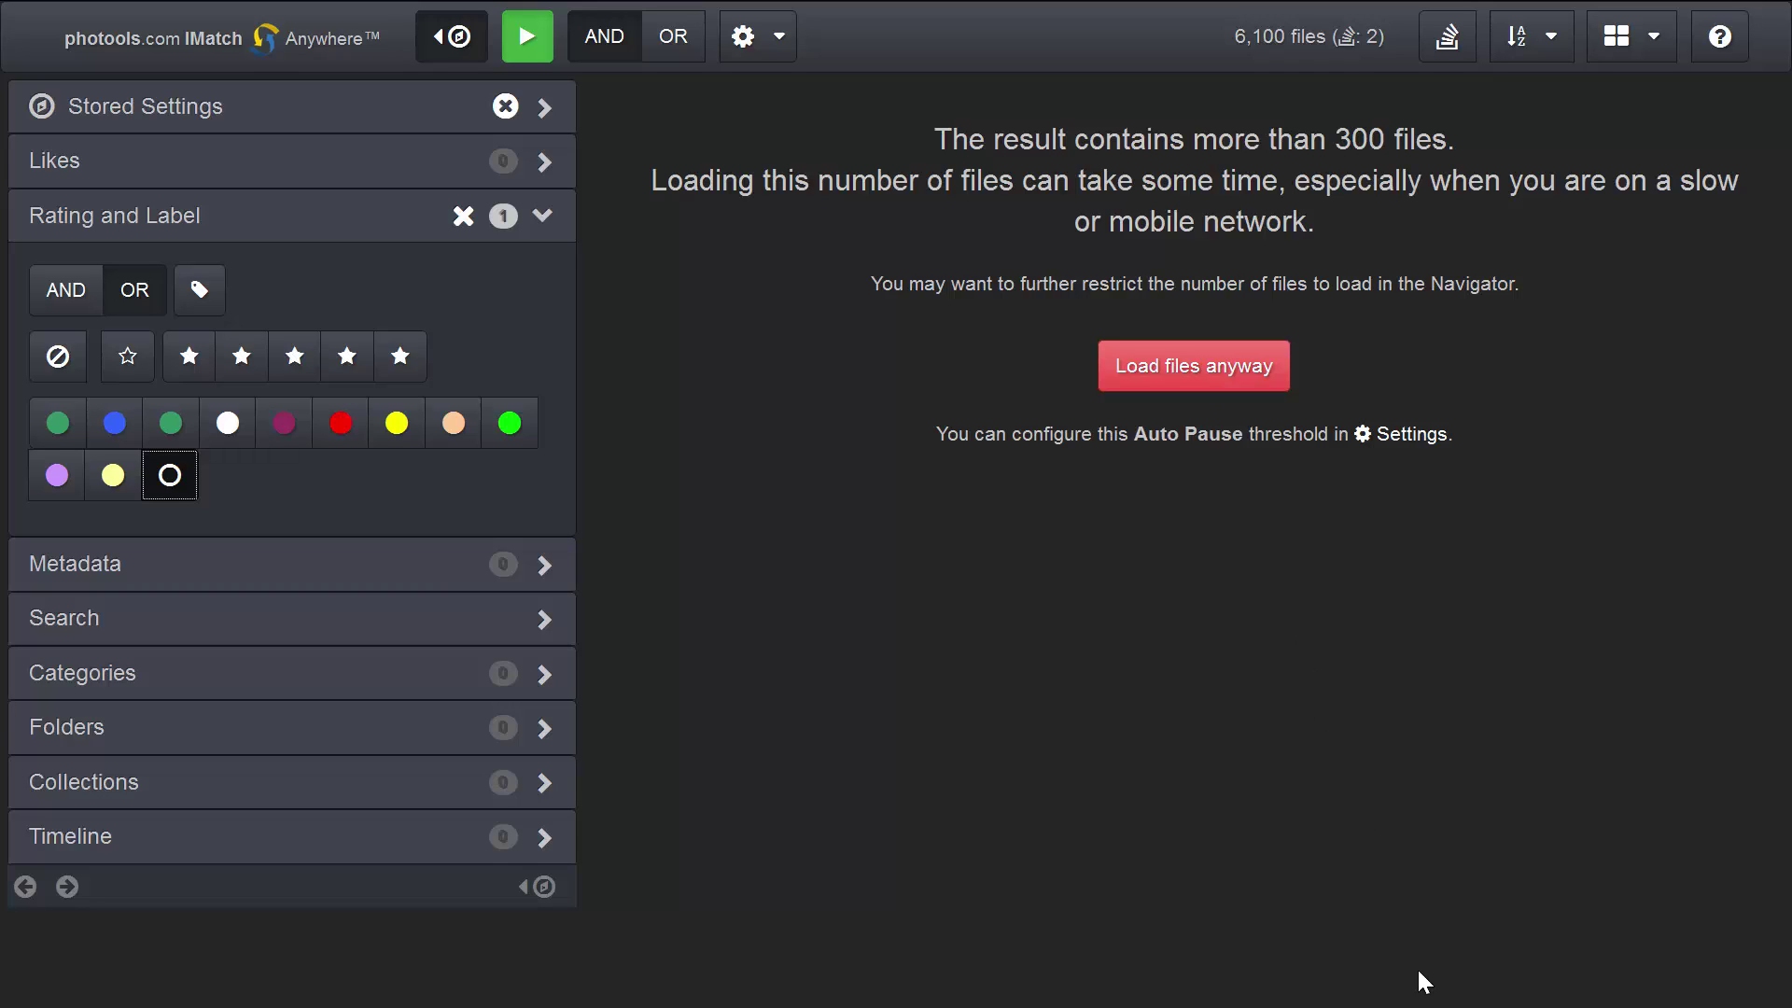
{"action": "left_click", "coordinate": [463, 215]}
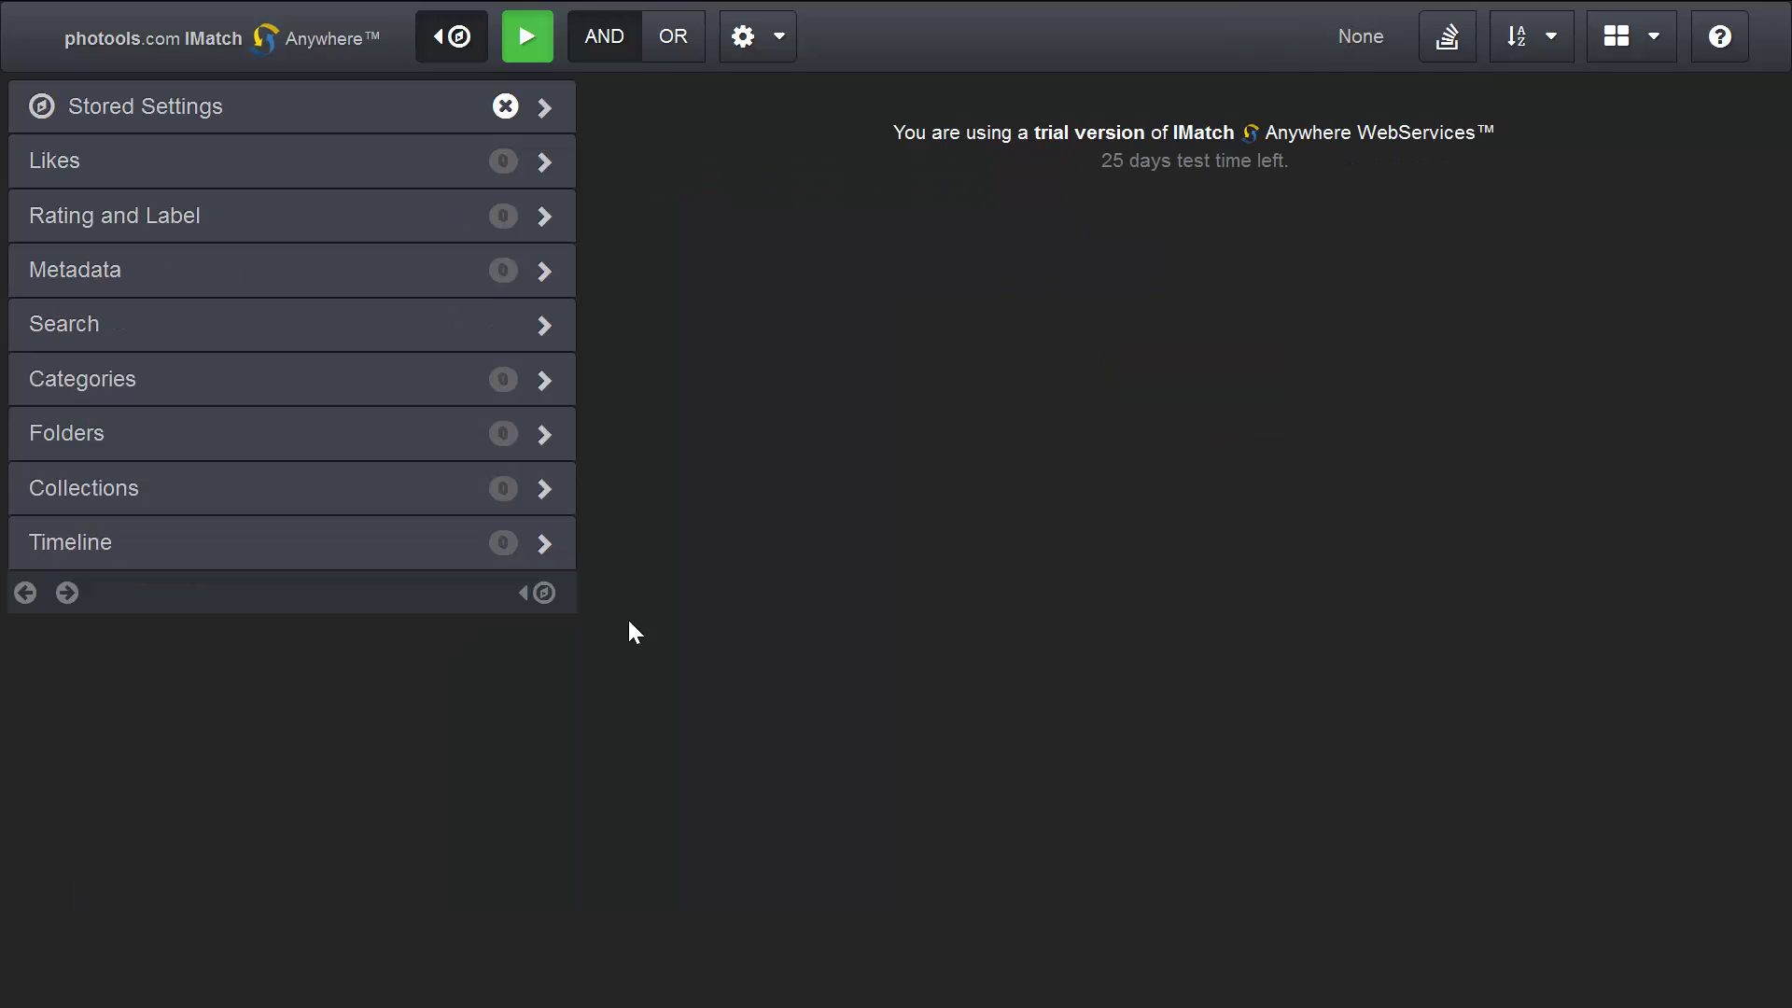
Search the filenames for 73441 and check the matching part in the resulting file names
{"action": "left_click", "coordinate": [547, 332]}
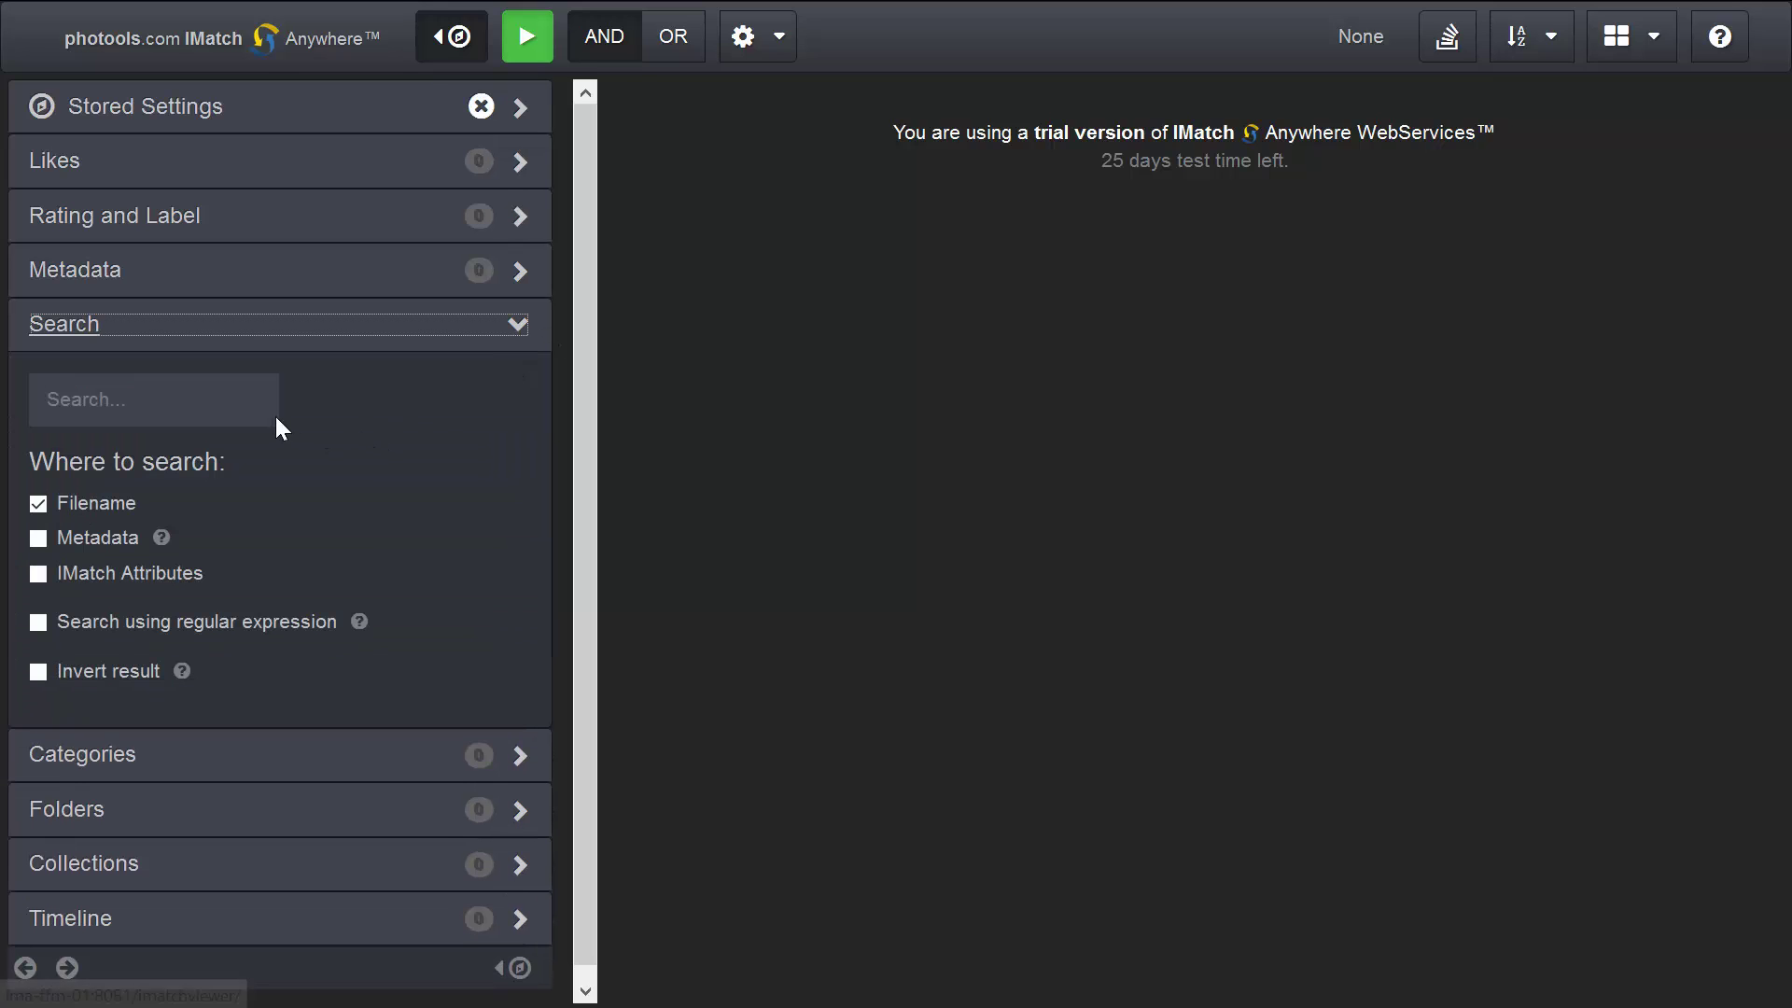
{"action": "left_click", "coordinate": [224, 404]}
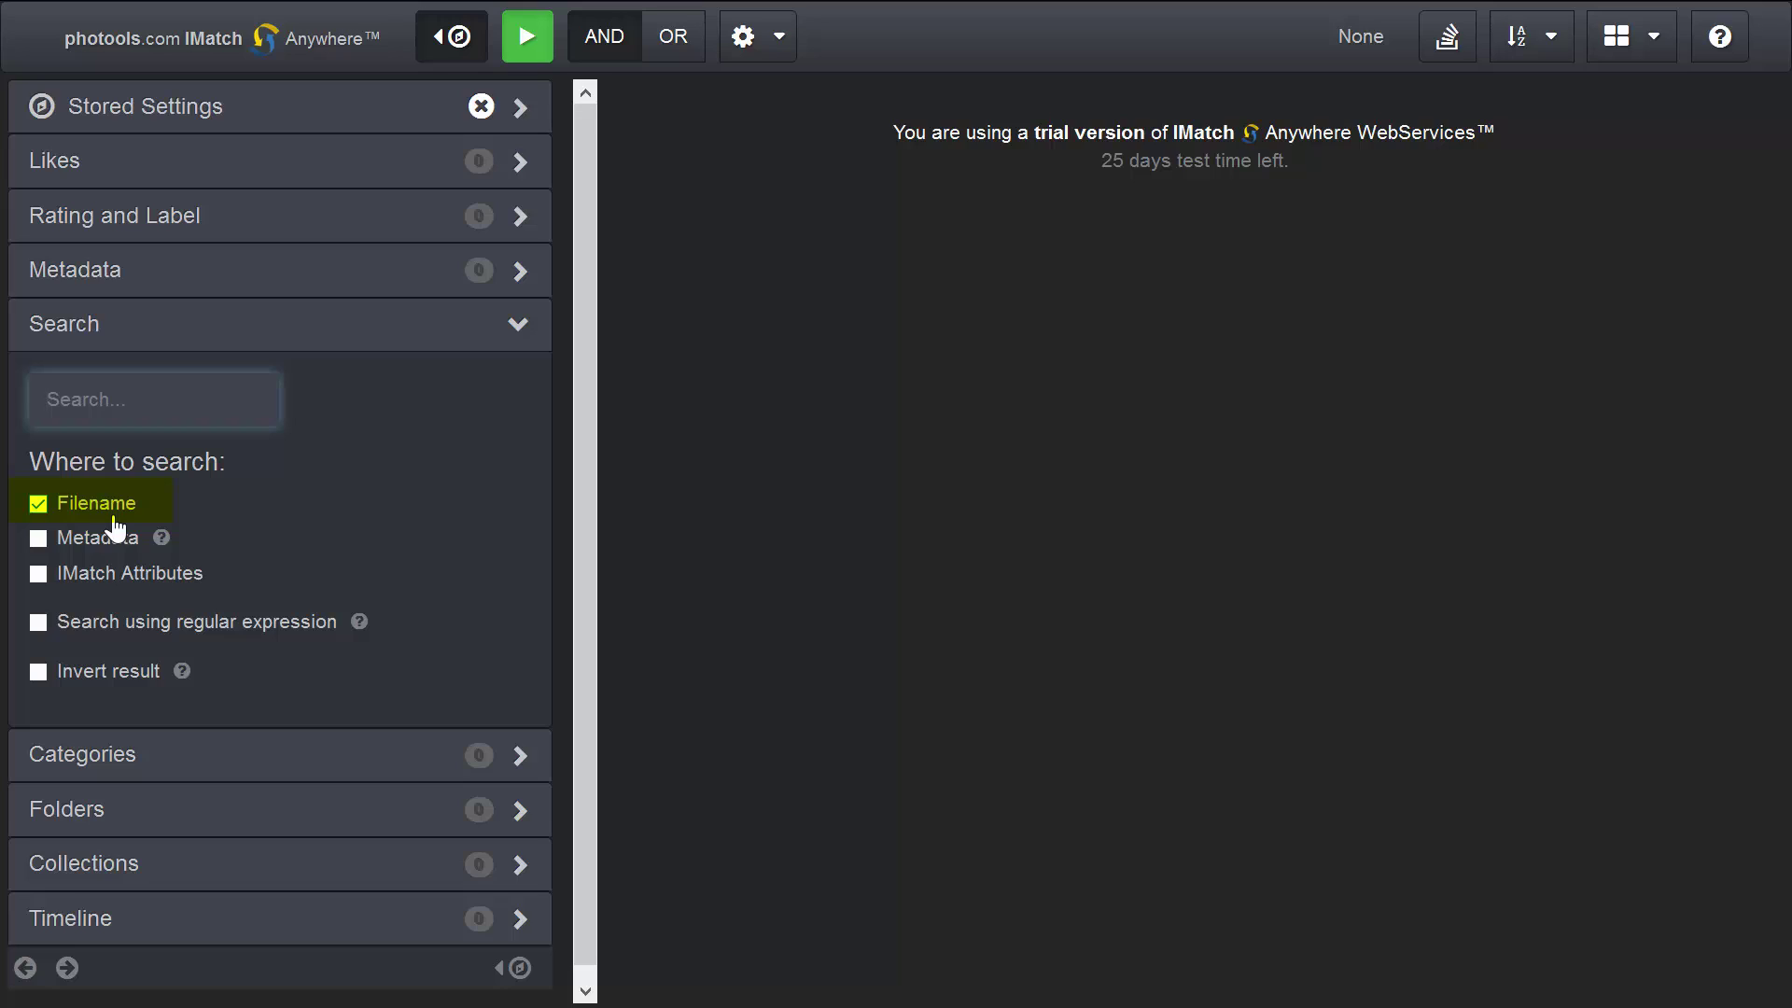
{"action": "left_click", "coordinate": [139, 408]}
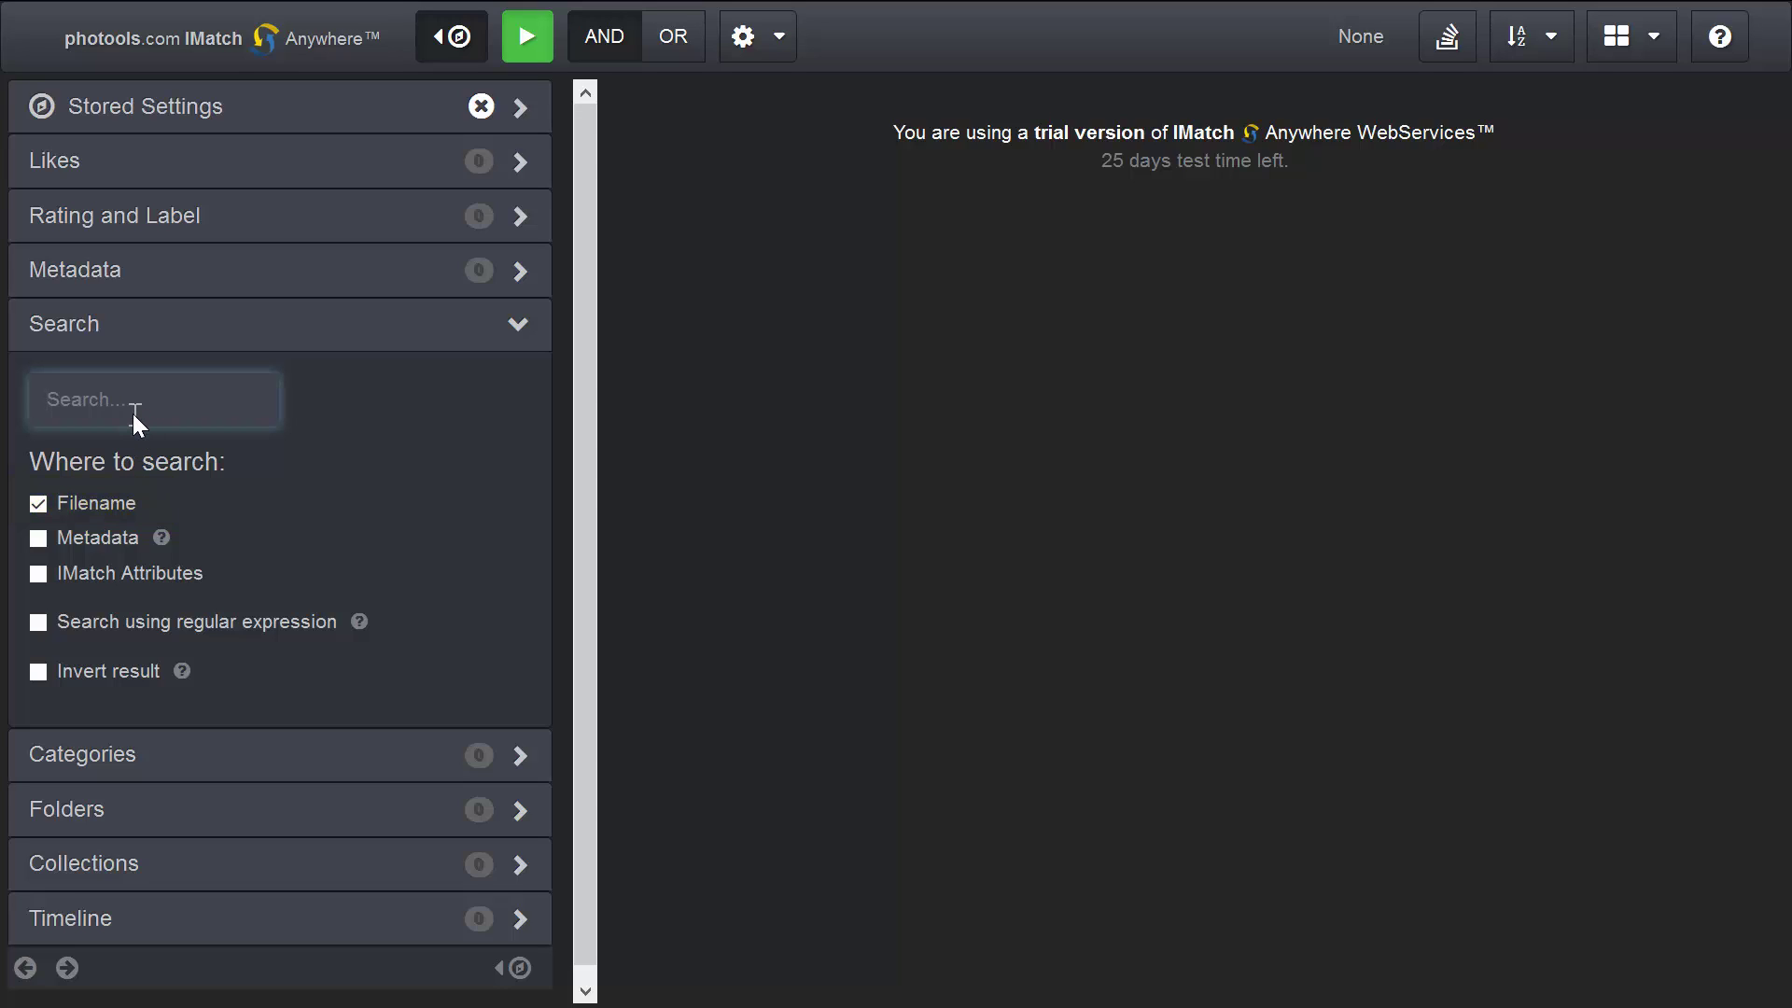
{"action": "type", "text": "73441"}
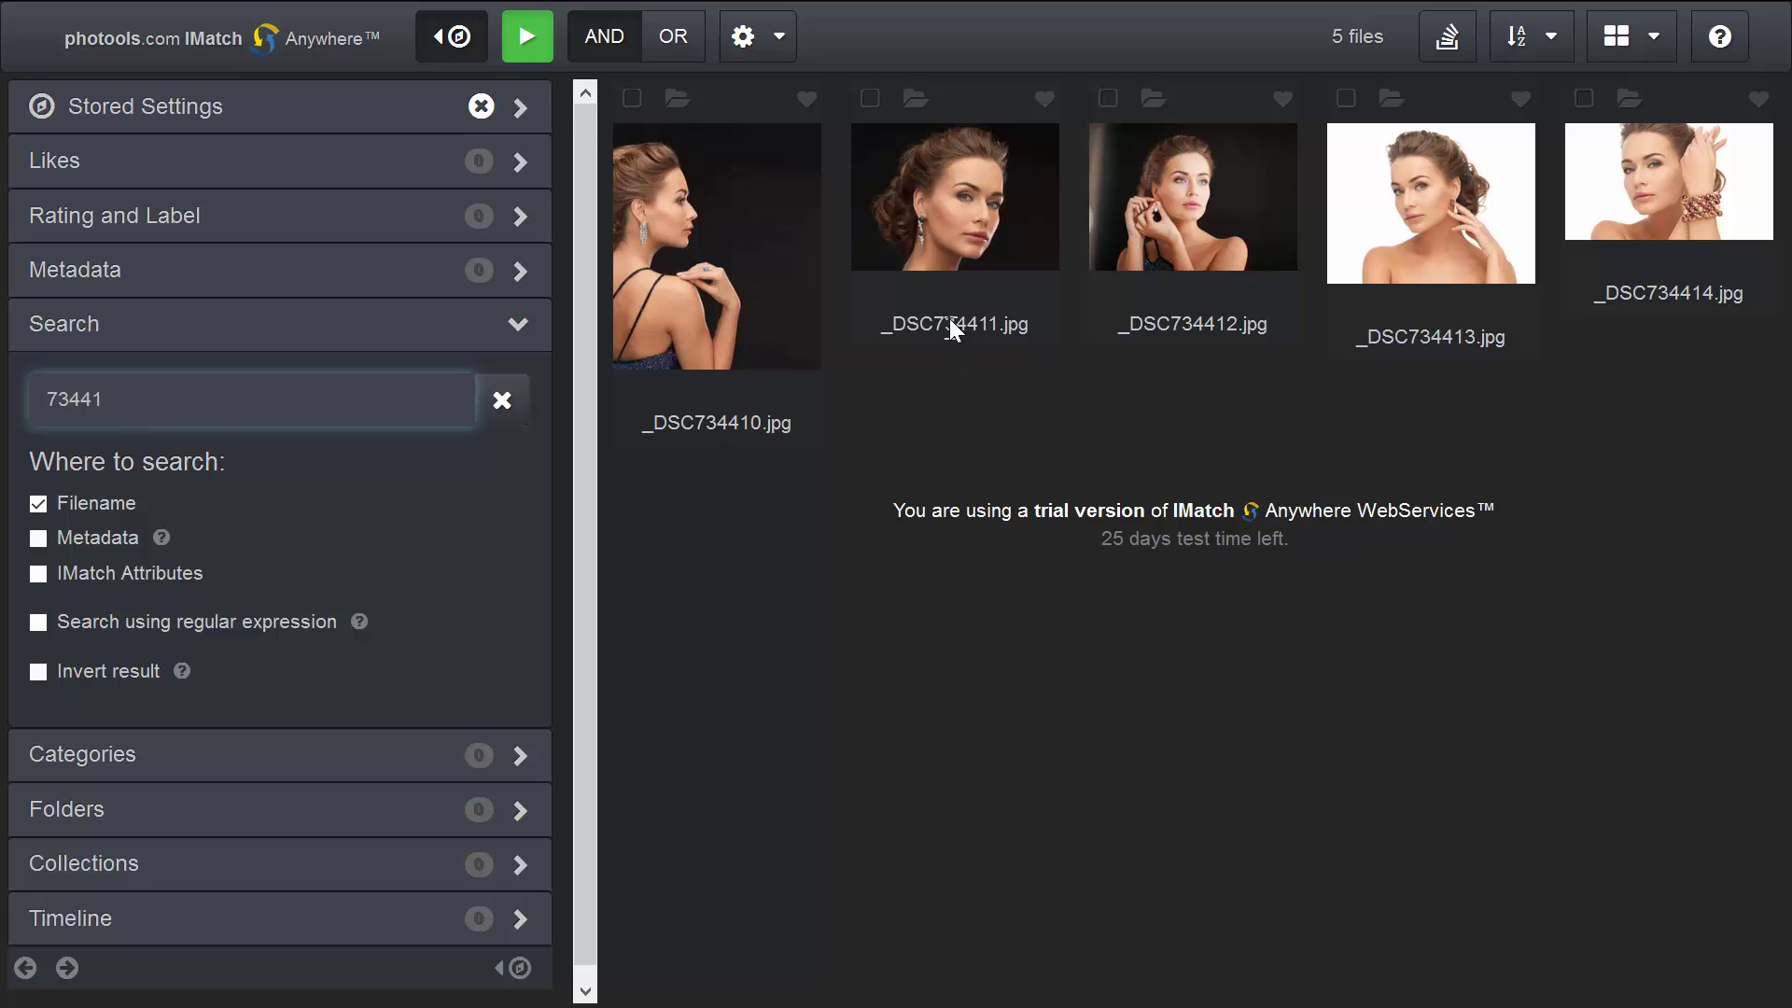
{"action": "left_click_drag", "start_coordinate": [941, 323], "coordinate": [948, 323]}
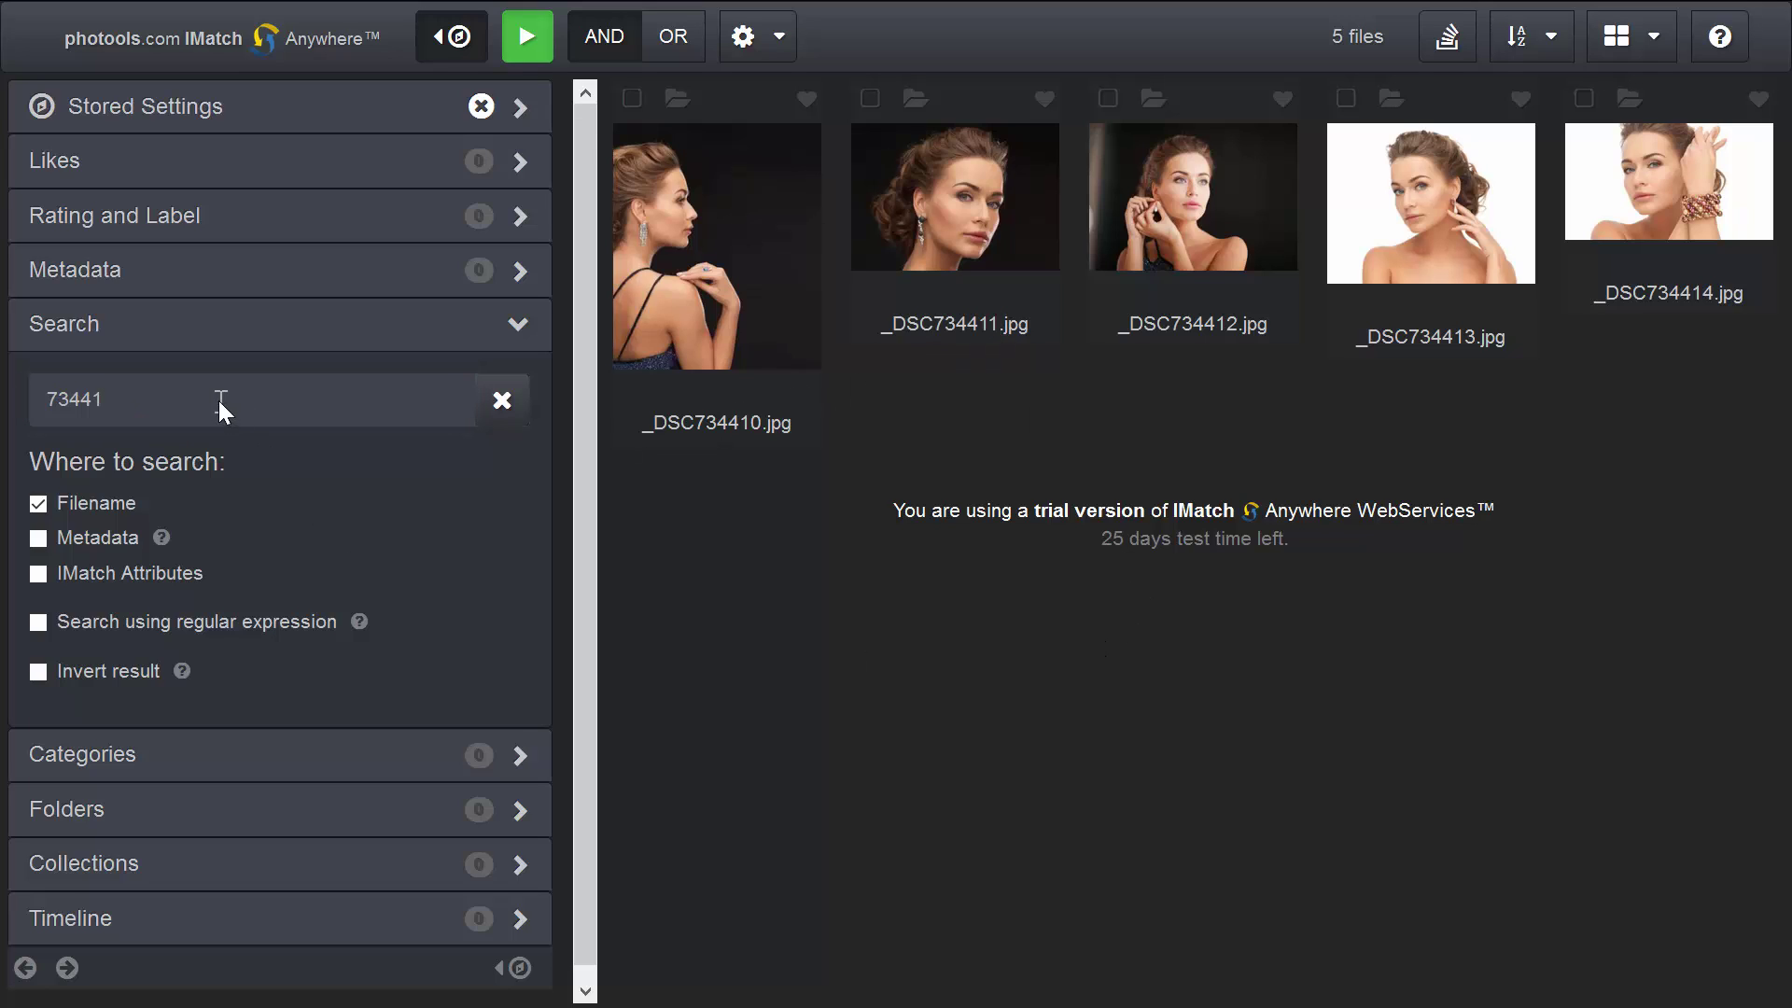
Search the filenames for eng and clear the search again
{"action": "left_click_drag", "start_coordinate": [224, 396], "coordinate": [5, 385]}
{"action": "type", "text": "eng"}
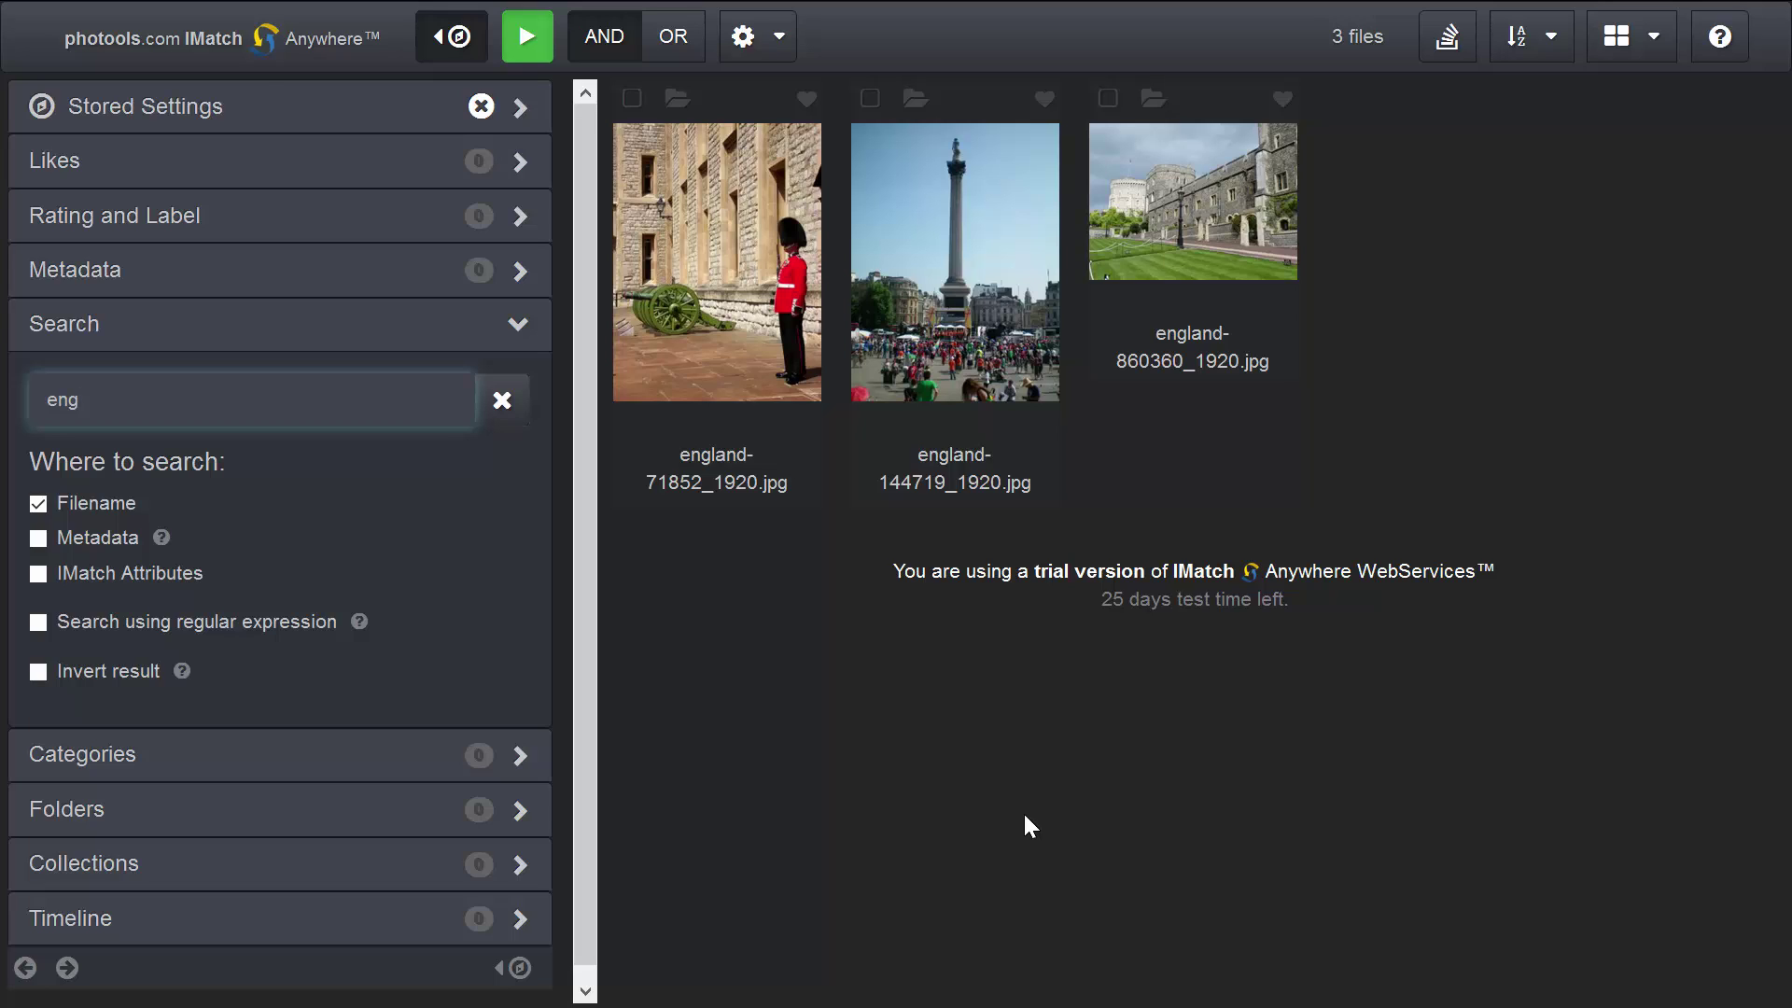
{"action": "left_click", "coordinate": [1088, 804]}
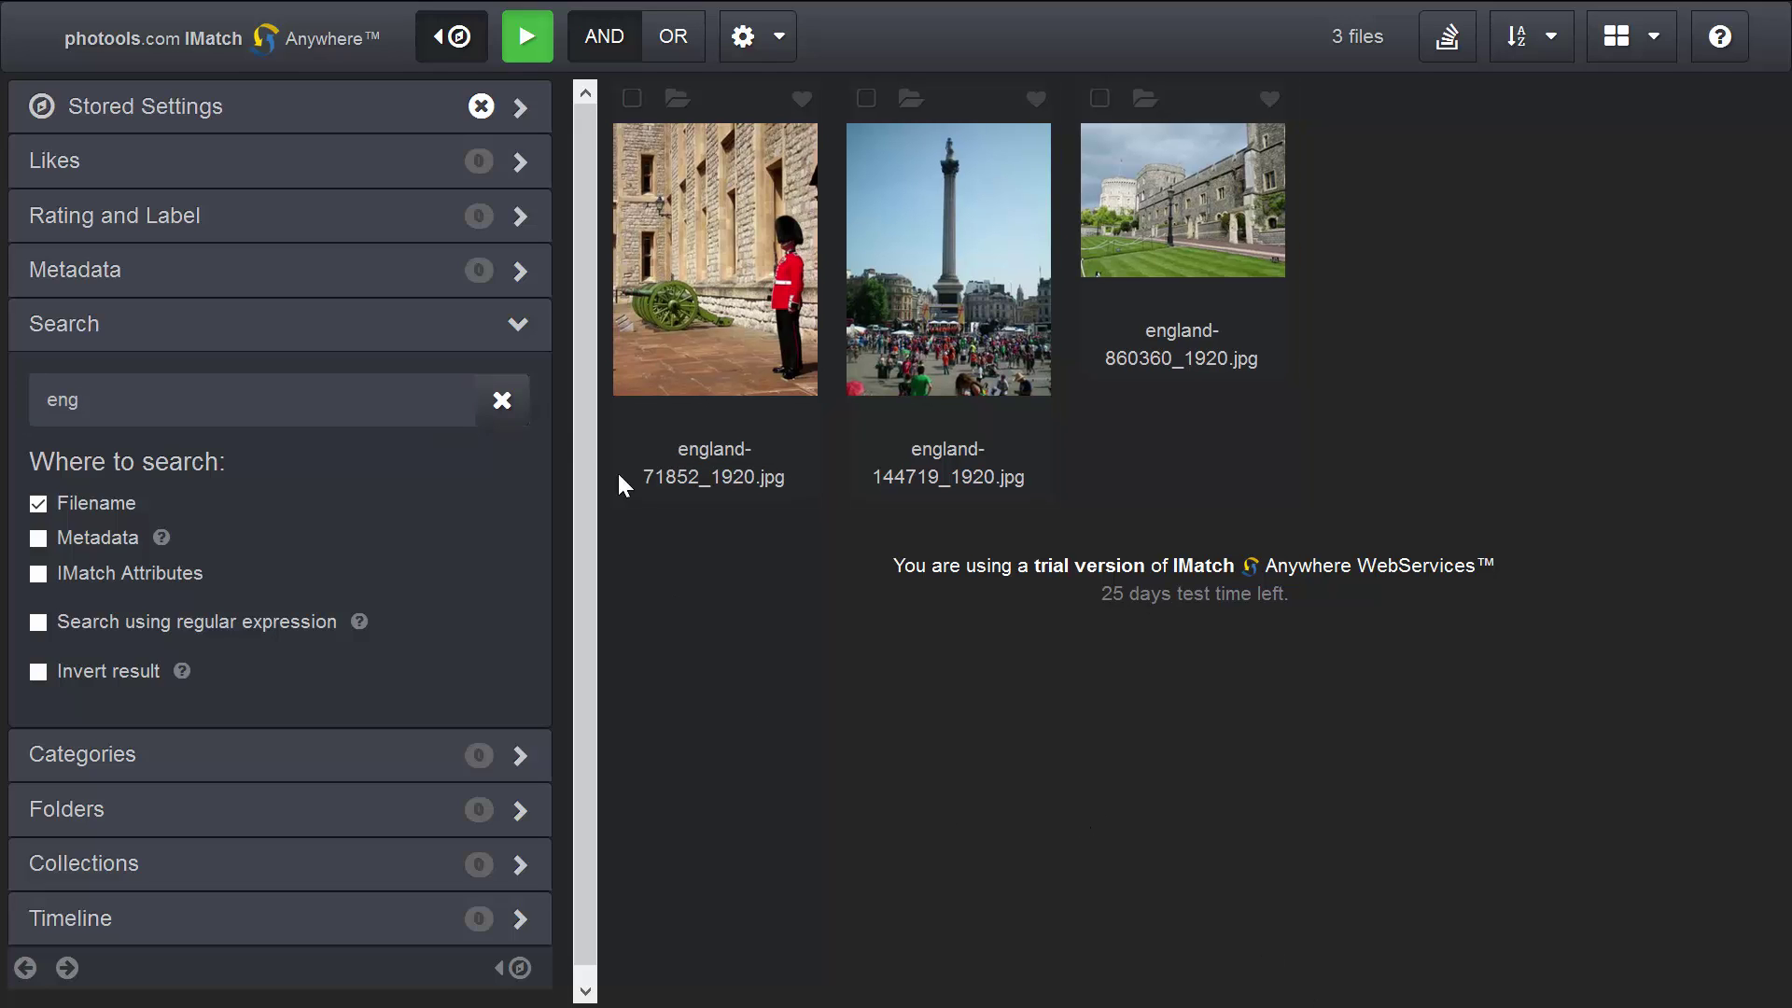
{"action": "left_click", "coordinate": [503, 404]}
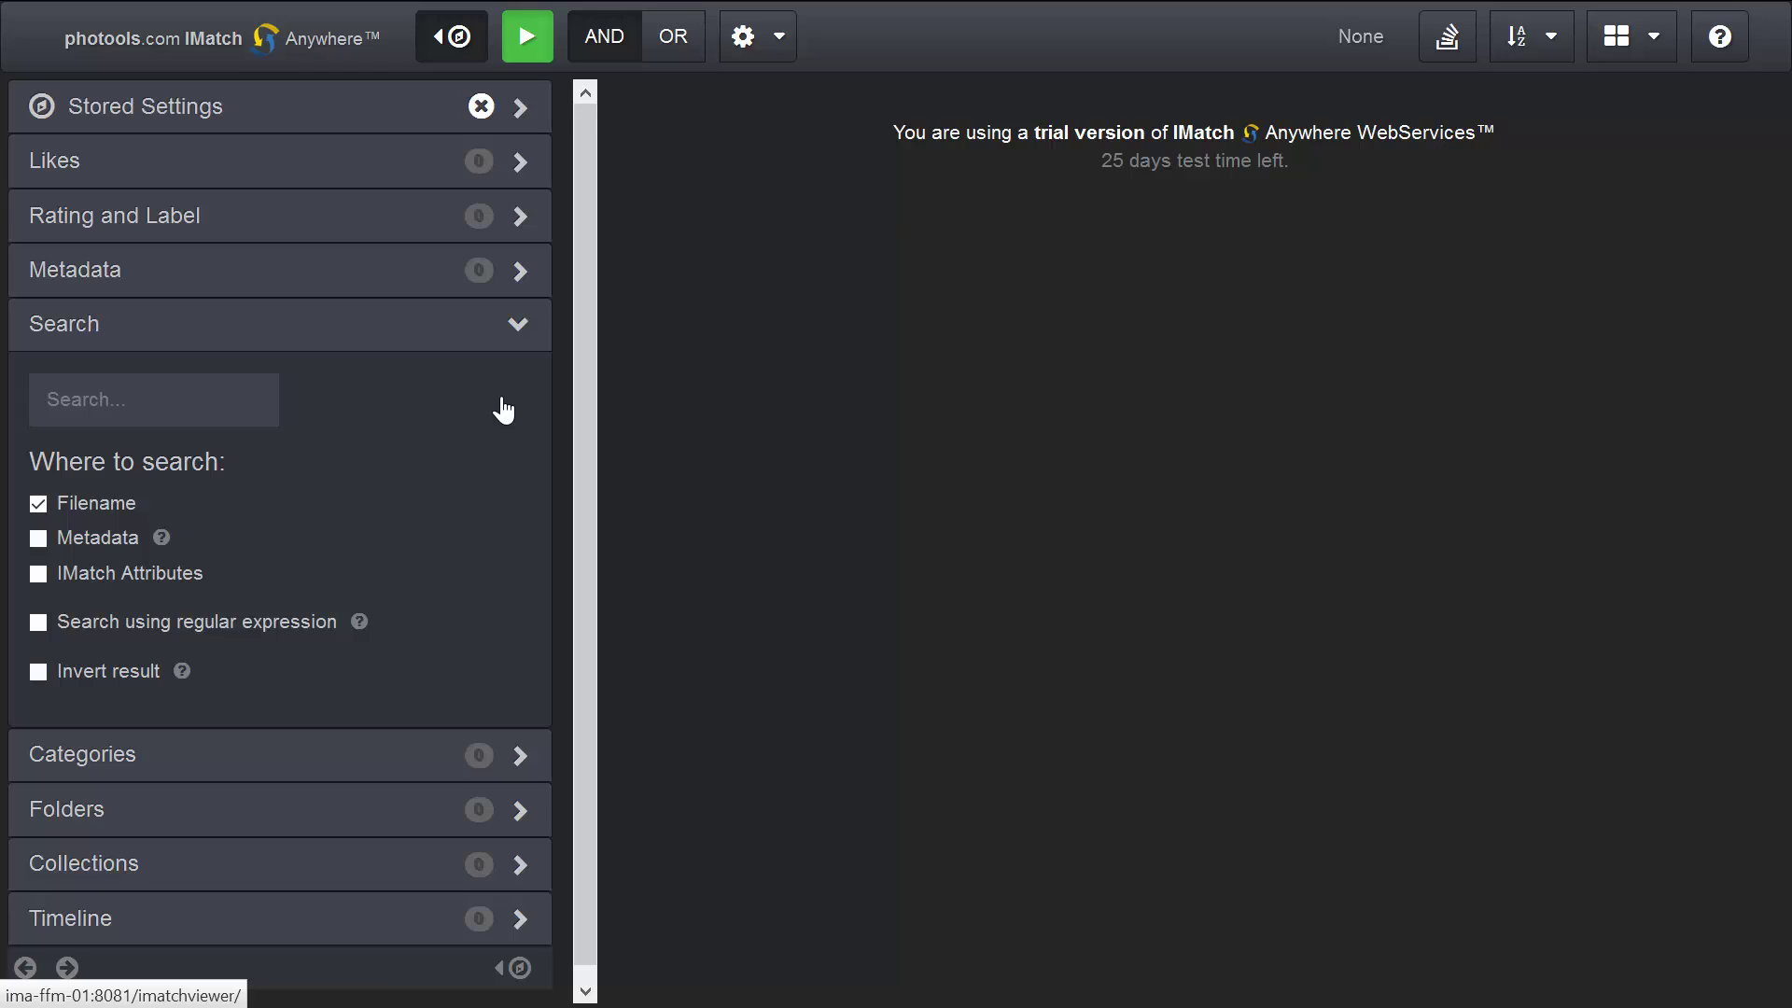
Set the search to look in metadata instead of filenames and search for food
{"action": "left_click", "coordinate": [41, 538]}
{"action": "left_click", "coordinate": [194, 401]}
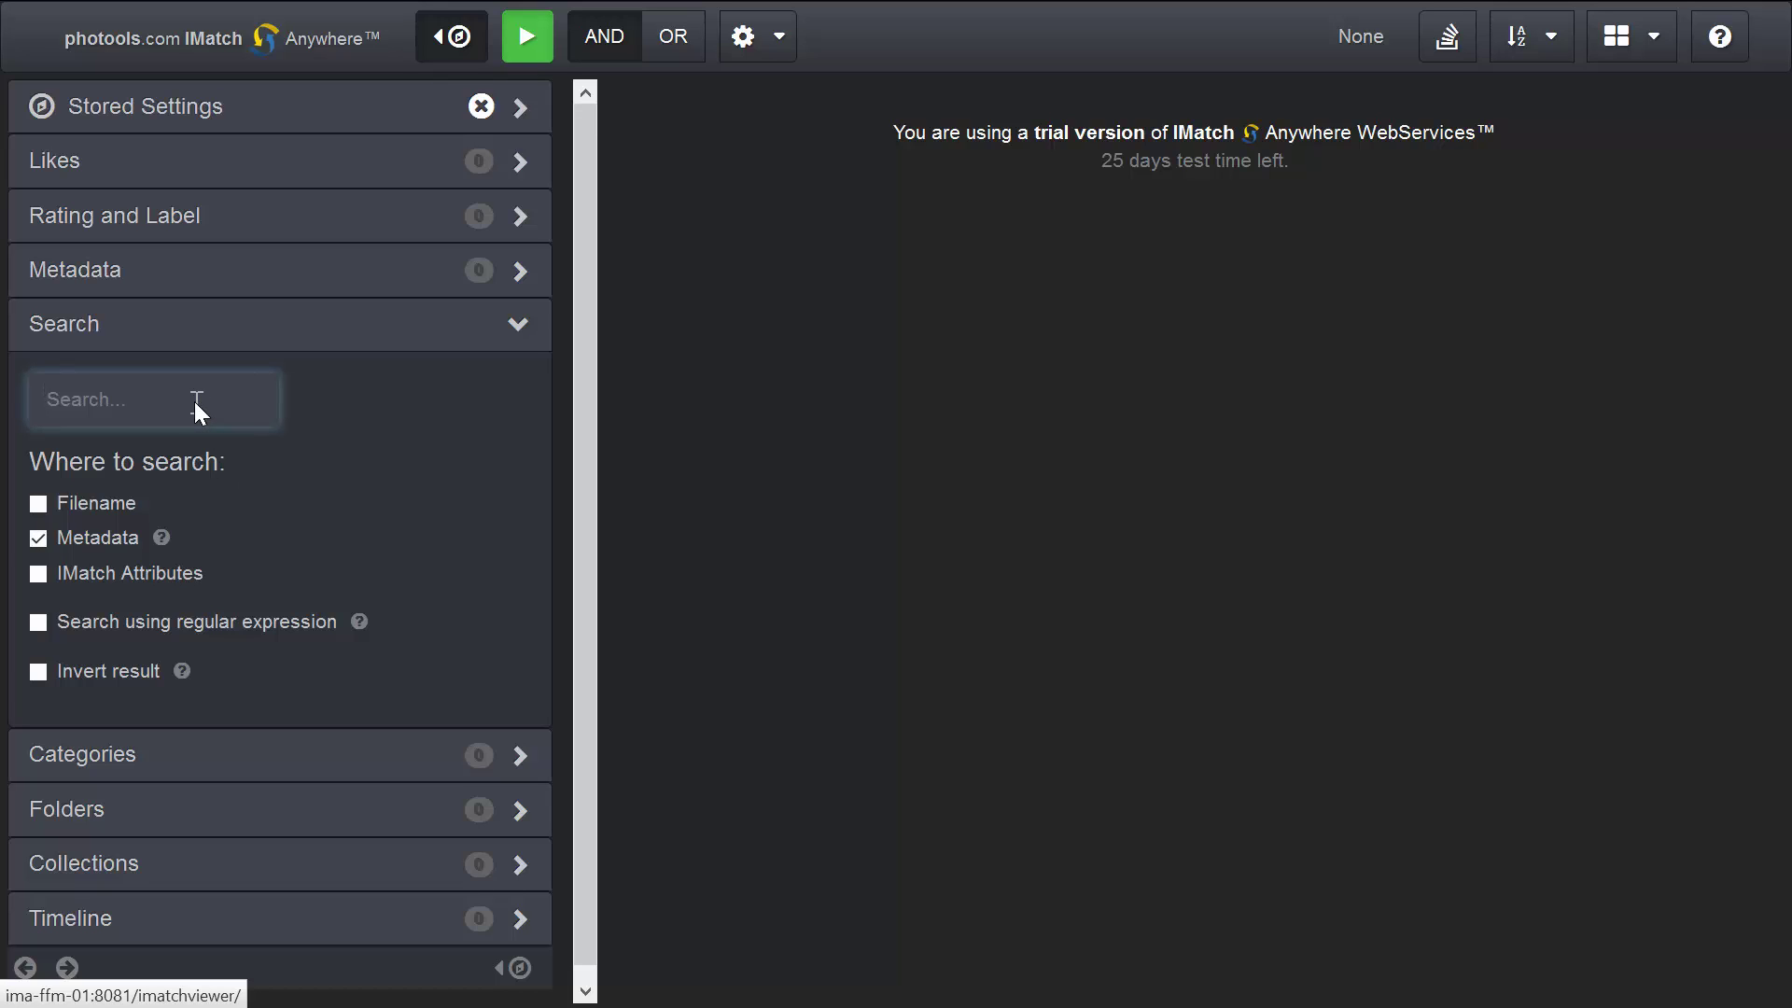
{"action": "type", "text": "food"}
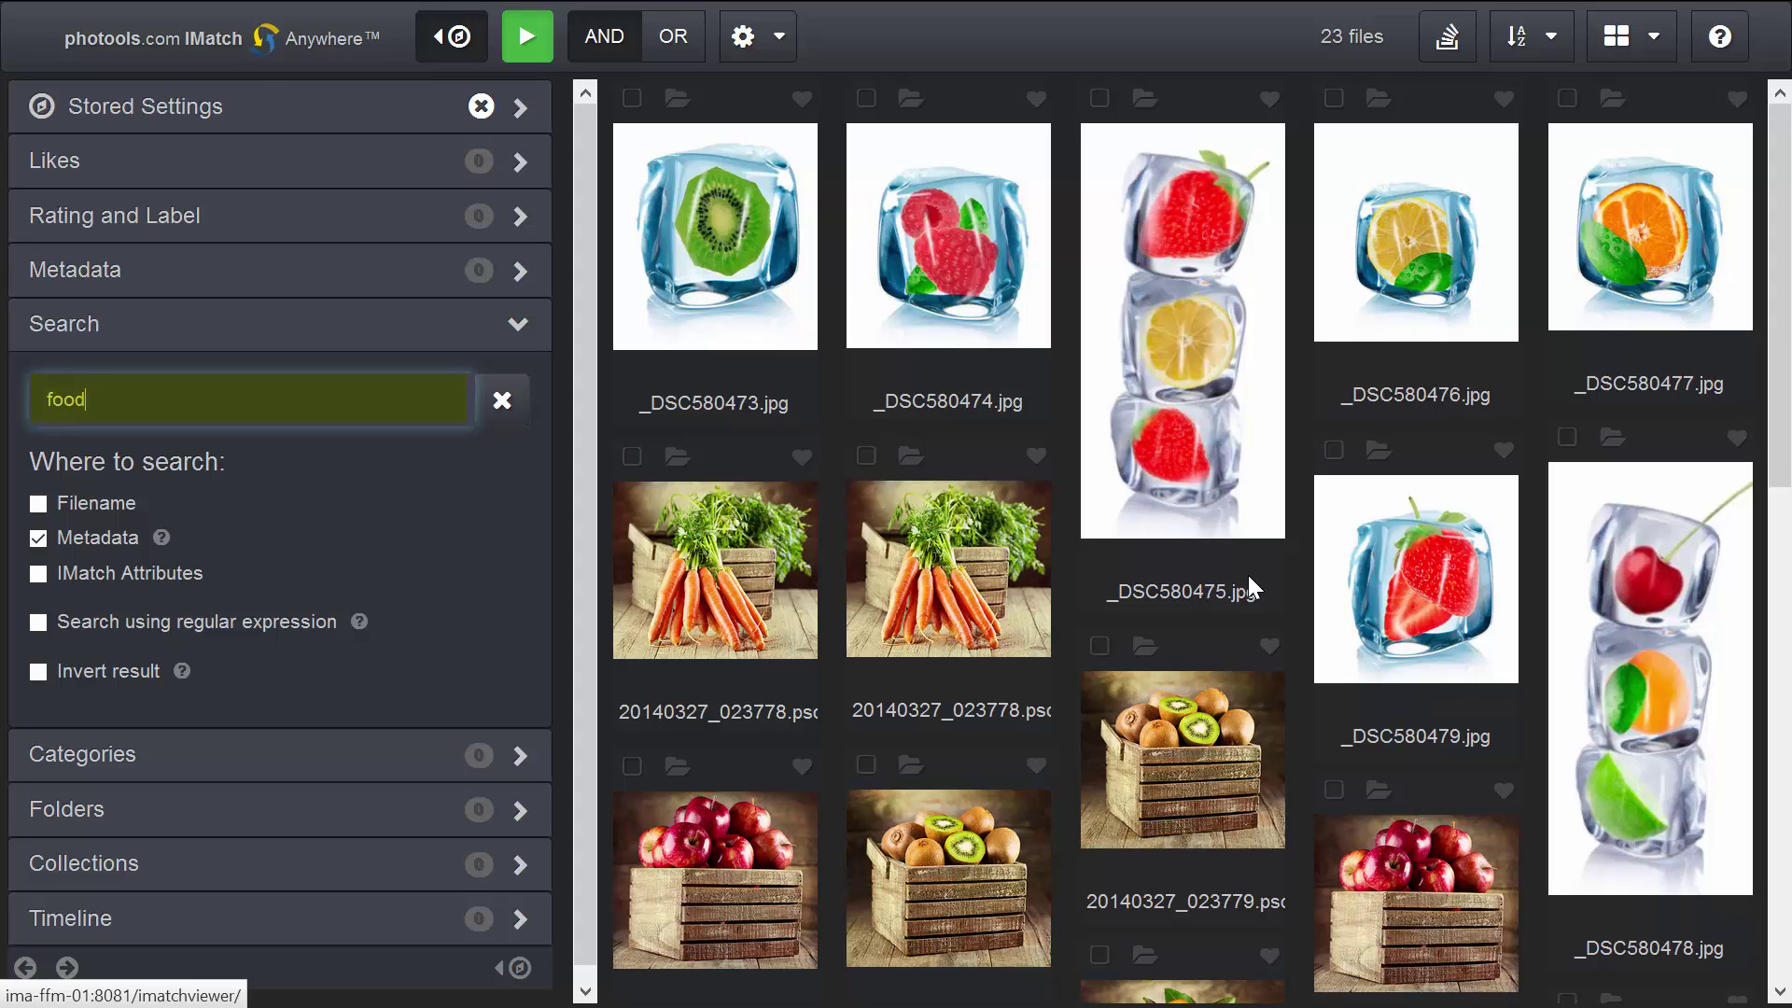
Search the metadata for model and narrow the search to model AND hair
{"action": "key", "text": "ctrl+a"}
{"action": "type", "text": "model"}
{"action": "key", "text": "Return"}
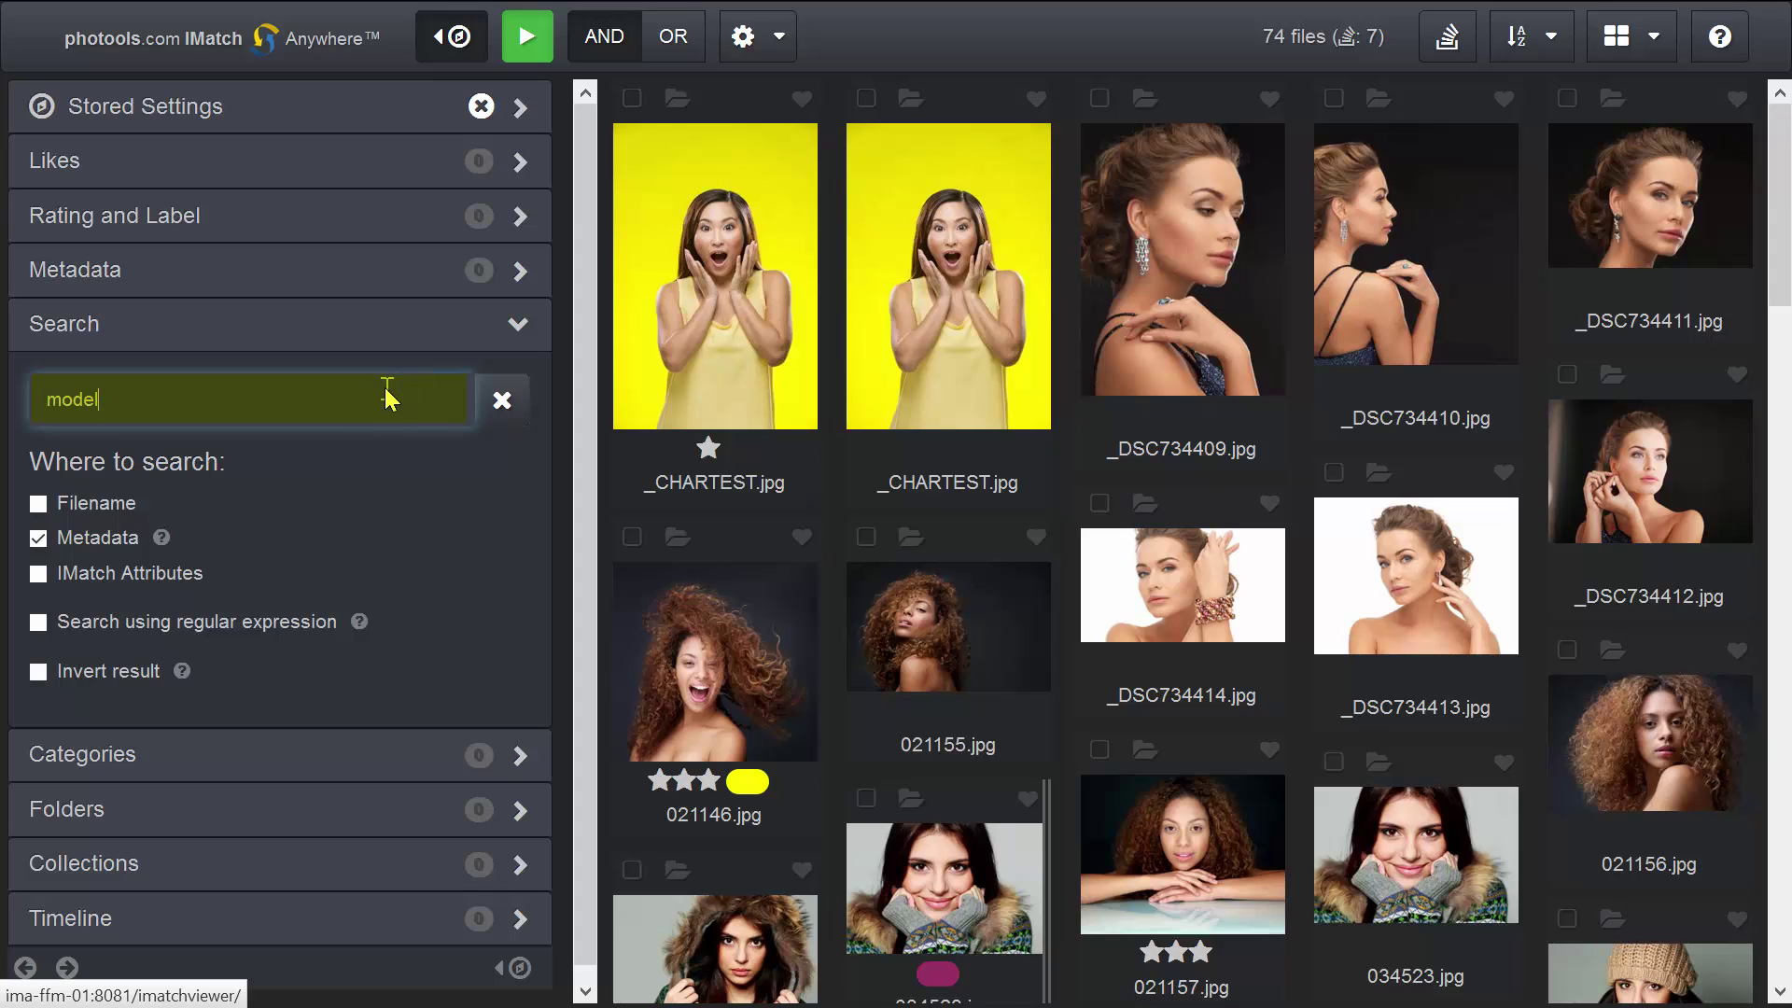
{"action": "type", "text": "AND hair"}
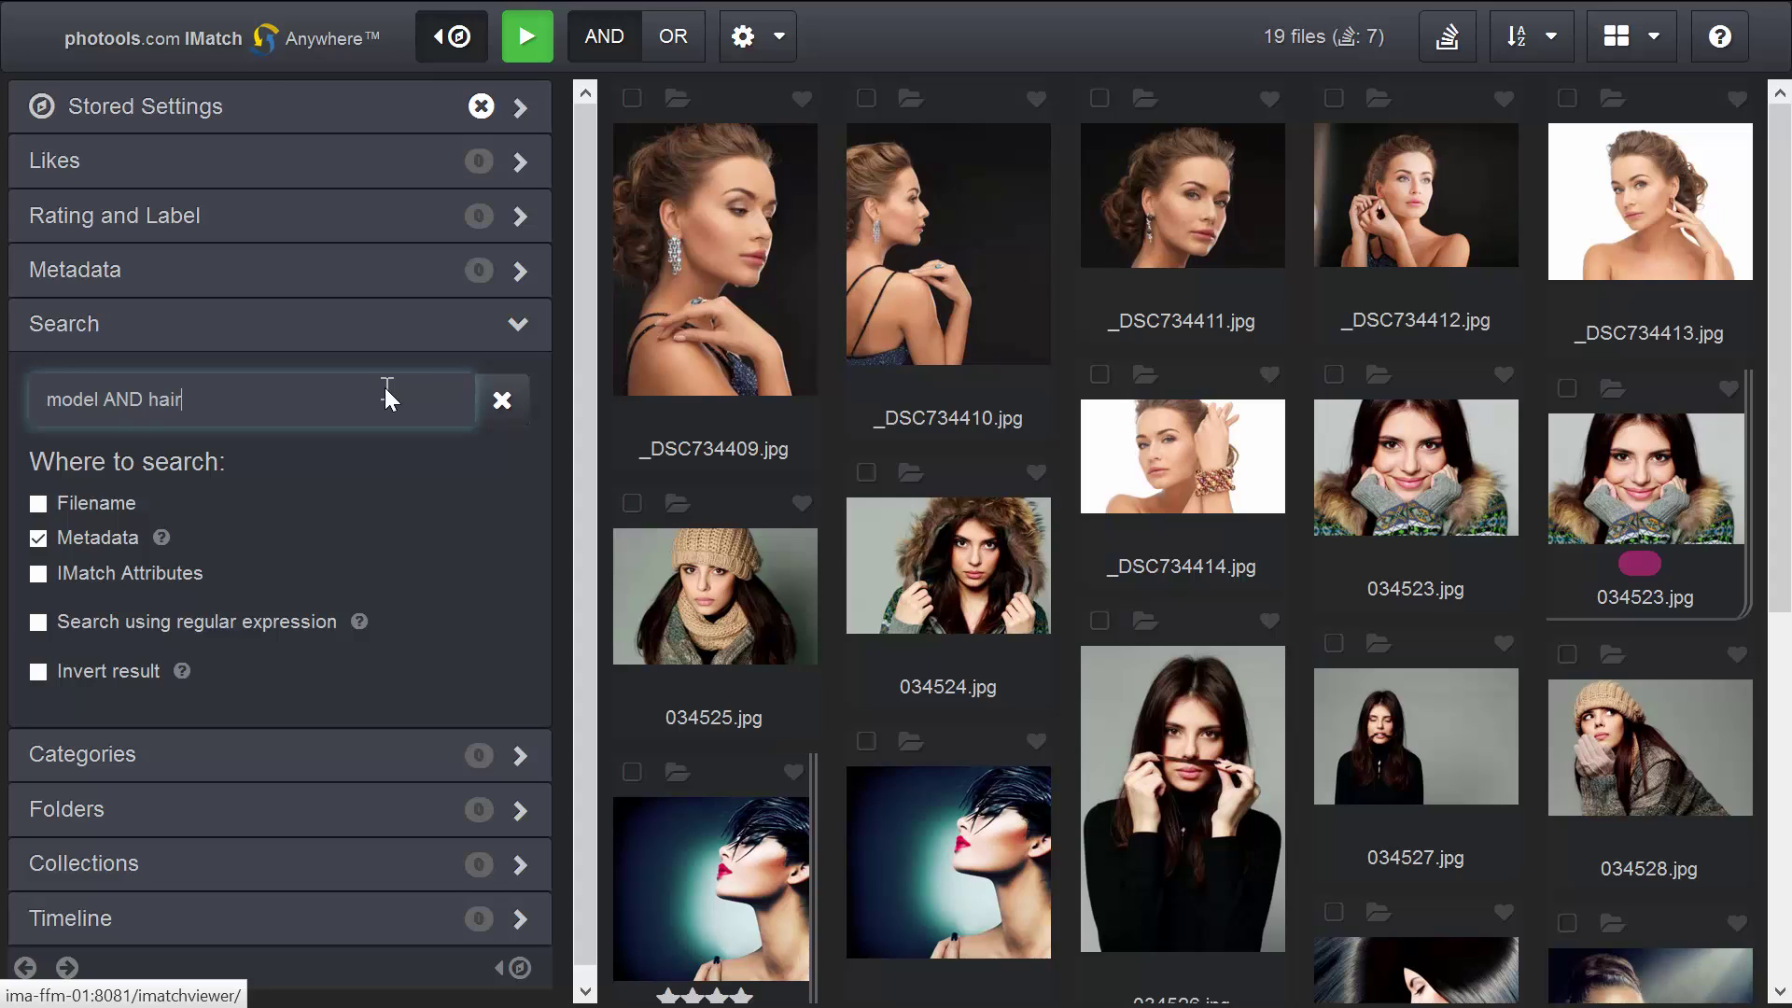
Replace the metadata search with food and narrow it to food AND ice
{"action": "key", "text": "ctrl+a"}
{"action": "type", "text": "food"}
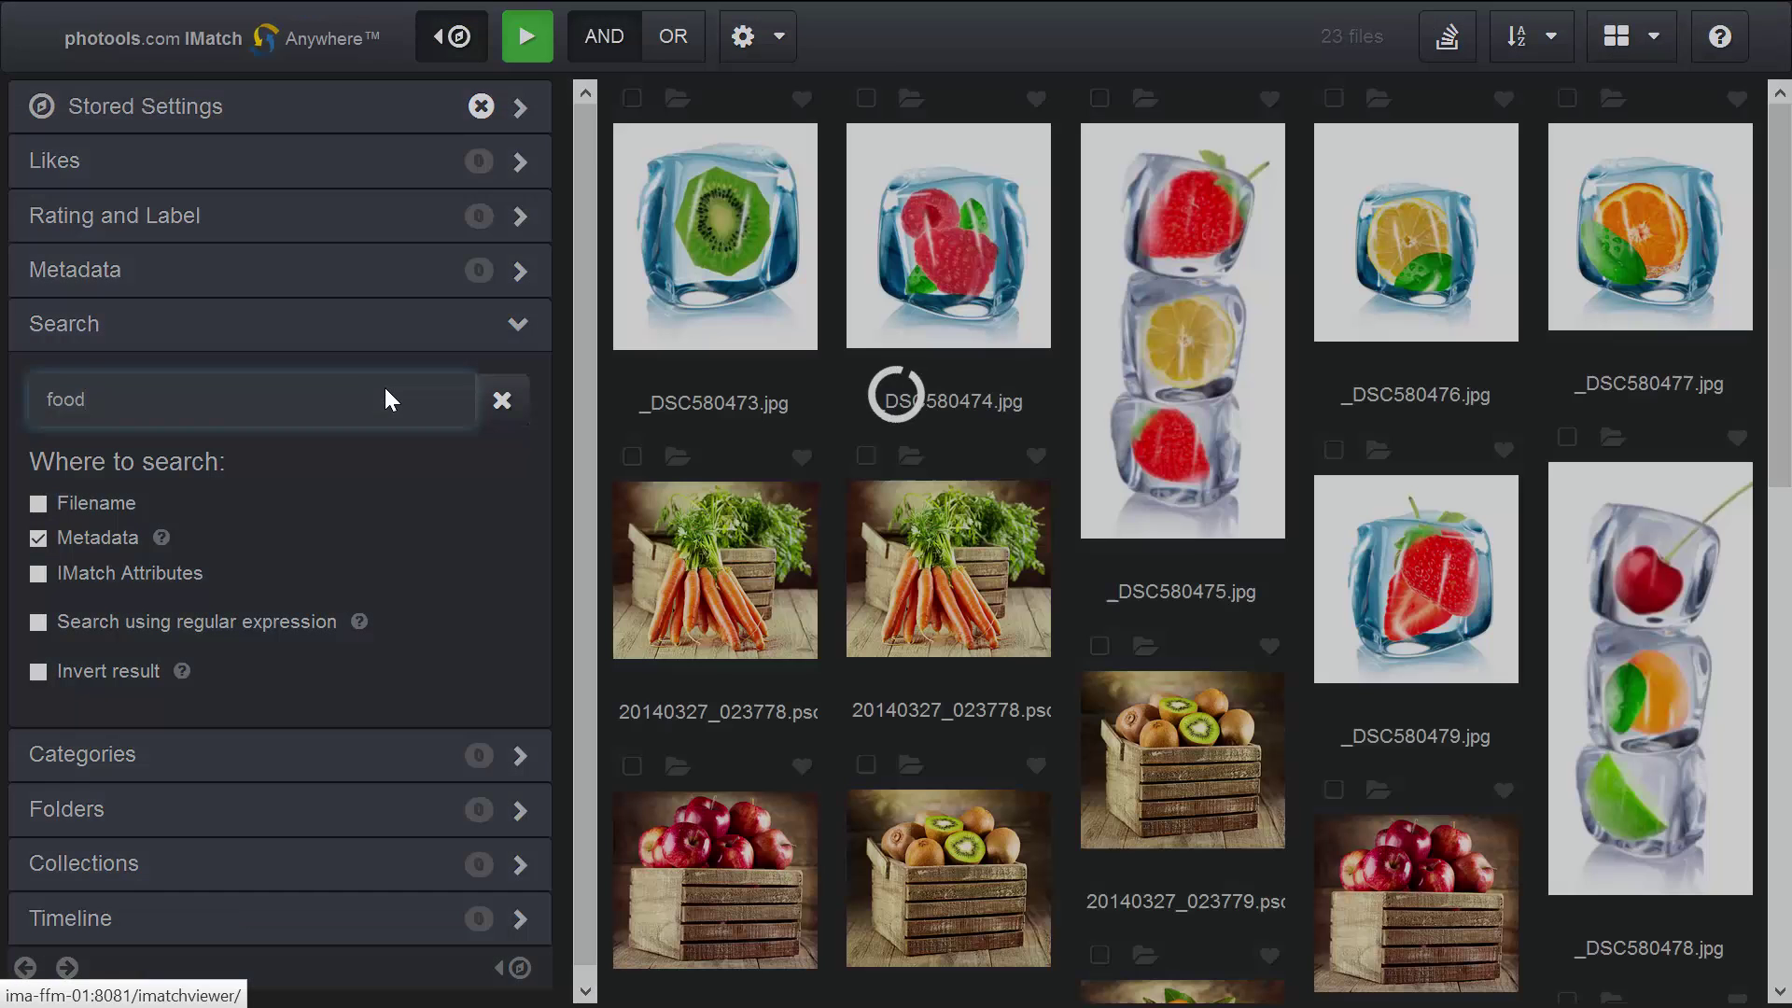
{"action": "type", "text": " AND ice"}
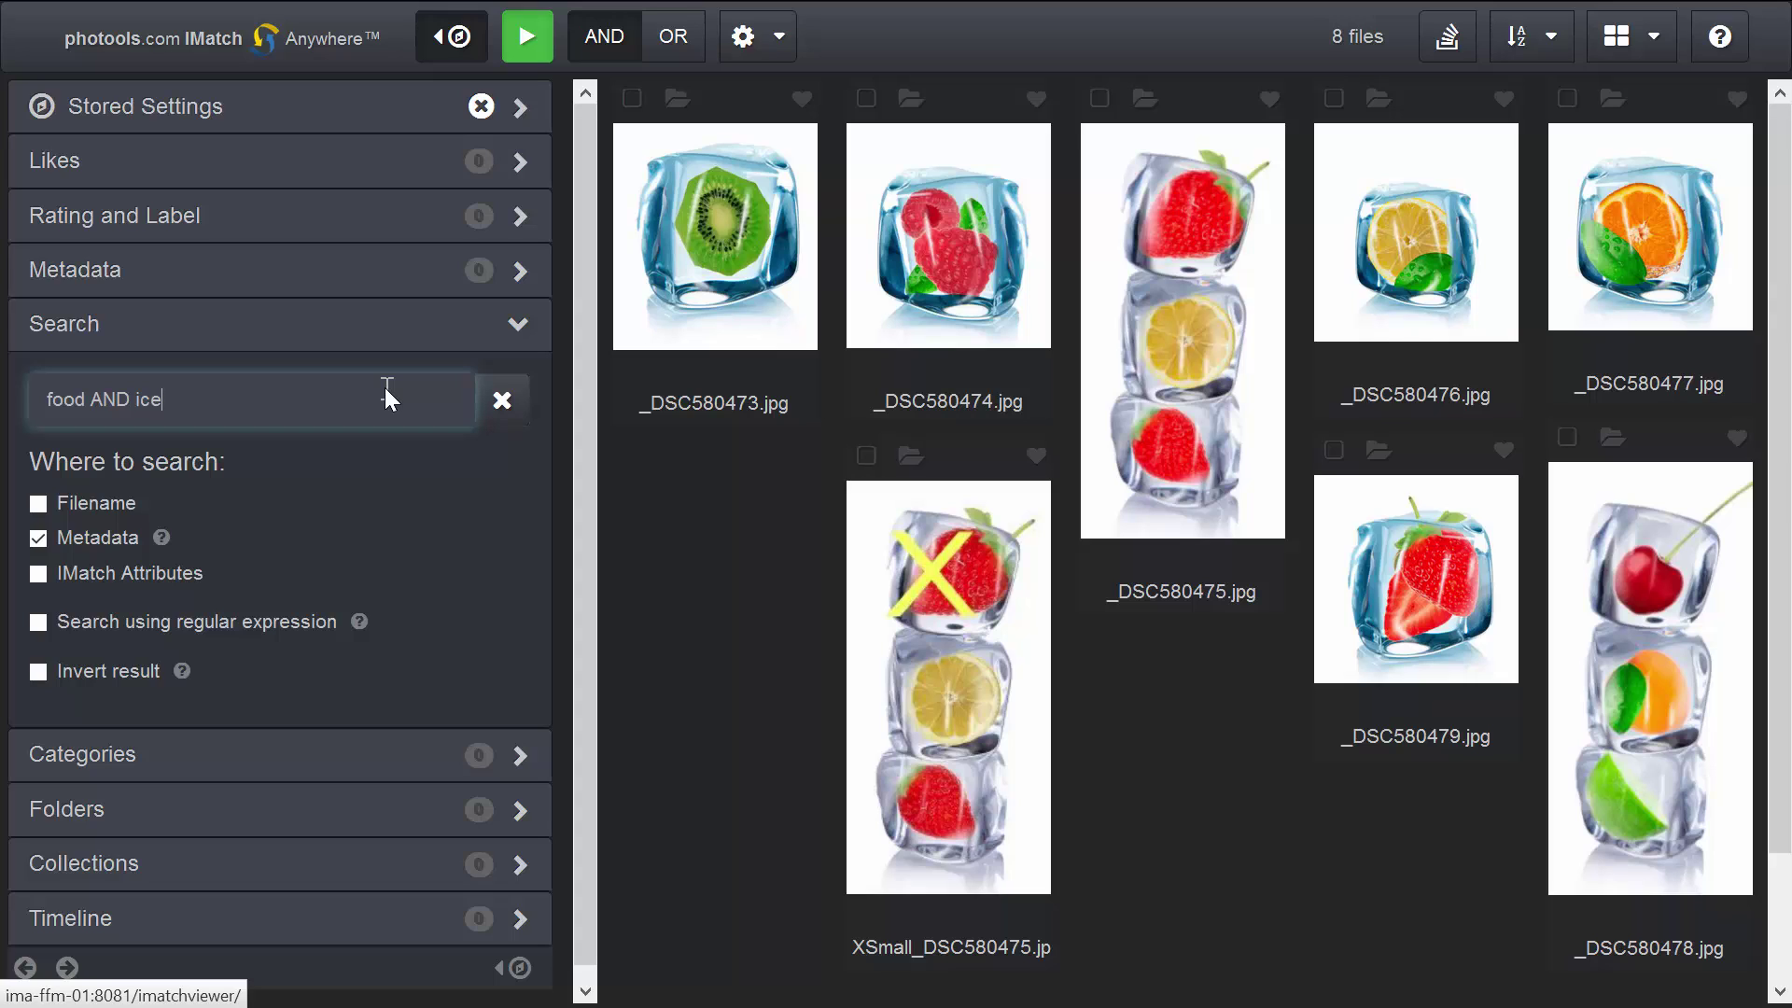
{"action": "left_click", "coordinate": [1259, 907]}
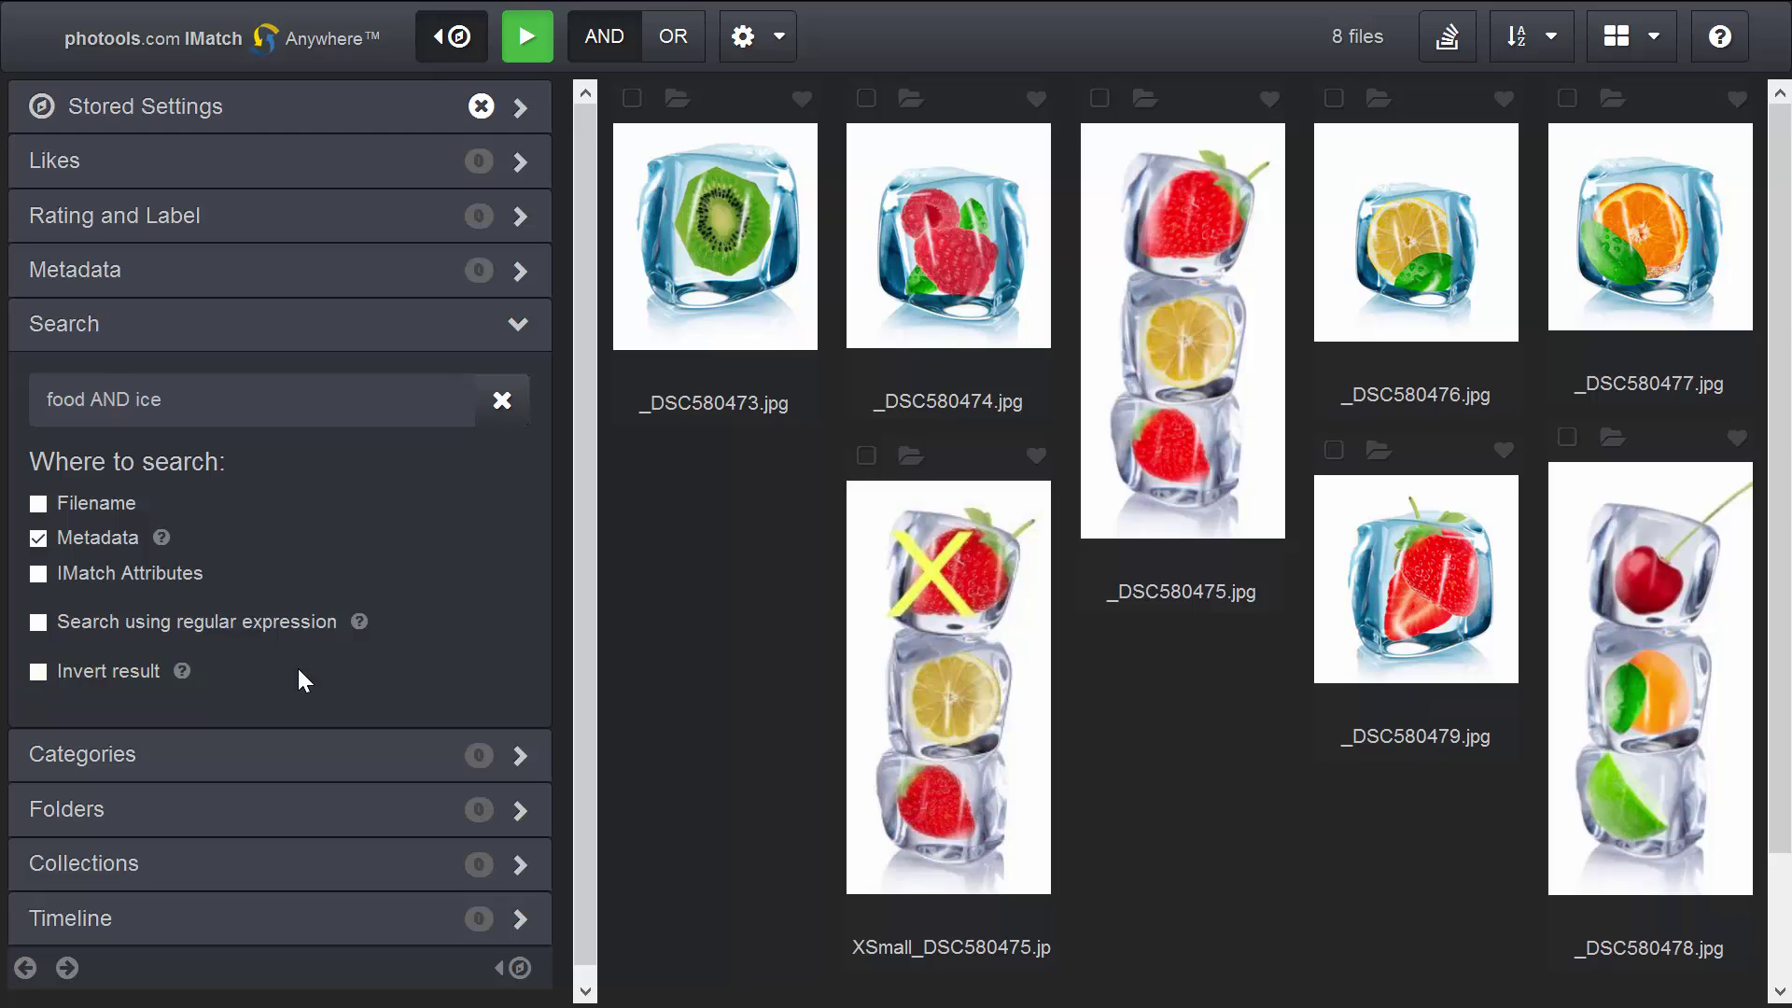
Reduce the metadata search to the single term food
{"action": "left_click", "coordinate": [373, 409]}
{"action": "key", "text": "BackSpace"}
{"action": "key", "text": "BackSpace"}
{"action": "key", "text": "BackSpace"}
{"action": "key", "text": "BackSpace"}
{"action": "key", "text": "BackSpace"}
{"action": "key", "text": "BackSpace"}
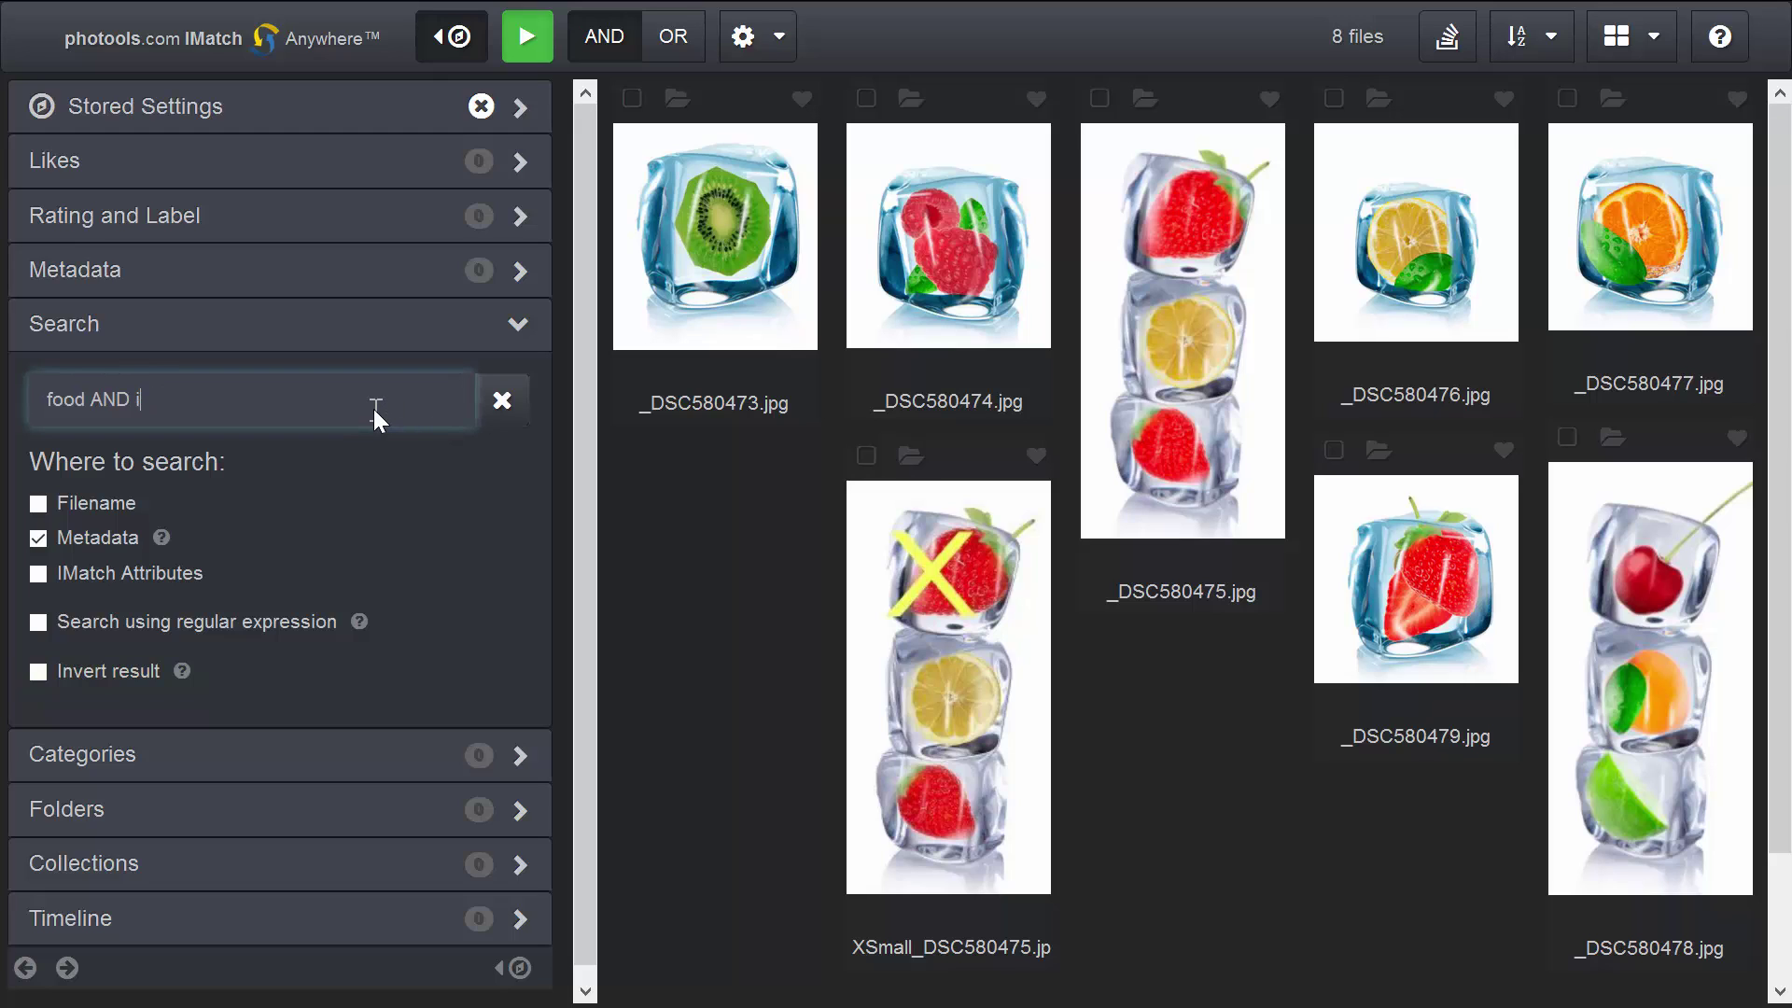
{"action": "key", "text": "BackSpace"}
{"action": "key", "text": "BackSpace"}
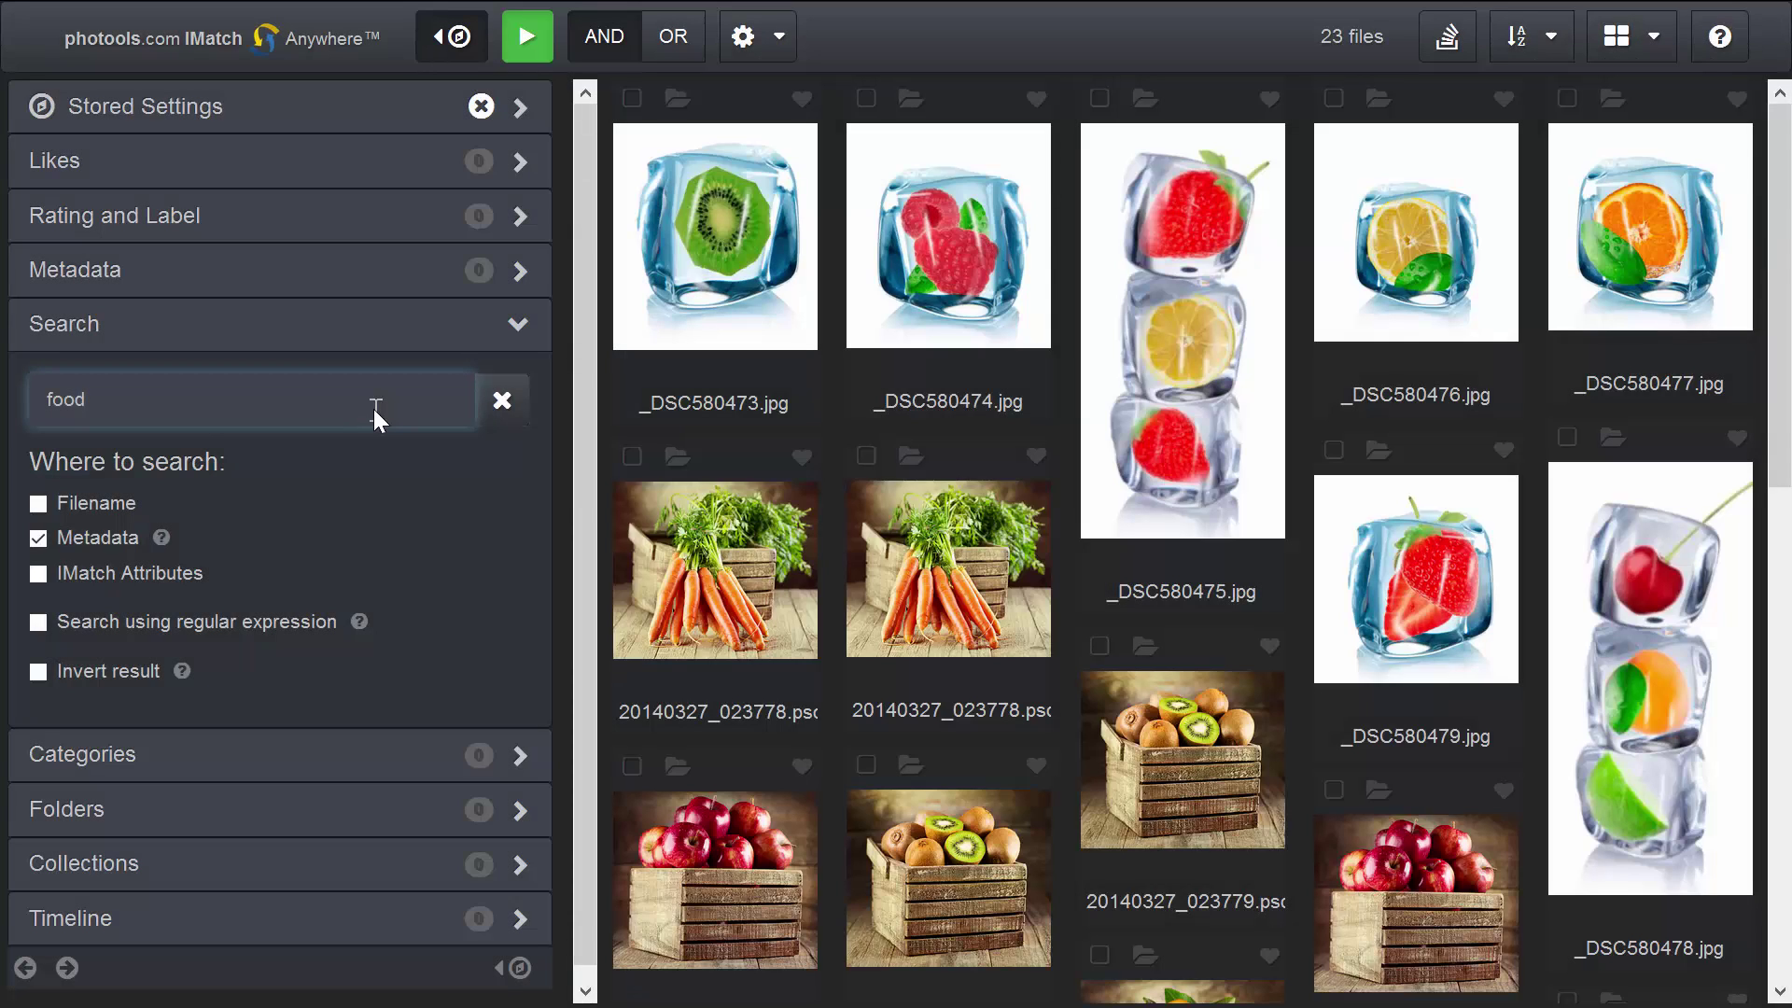
Invert the result of the food metadata search to list the non-matching files, and switch the inversion off again
{"action": "left_click", "coordinate": [39, 672]}
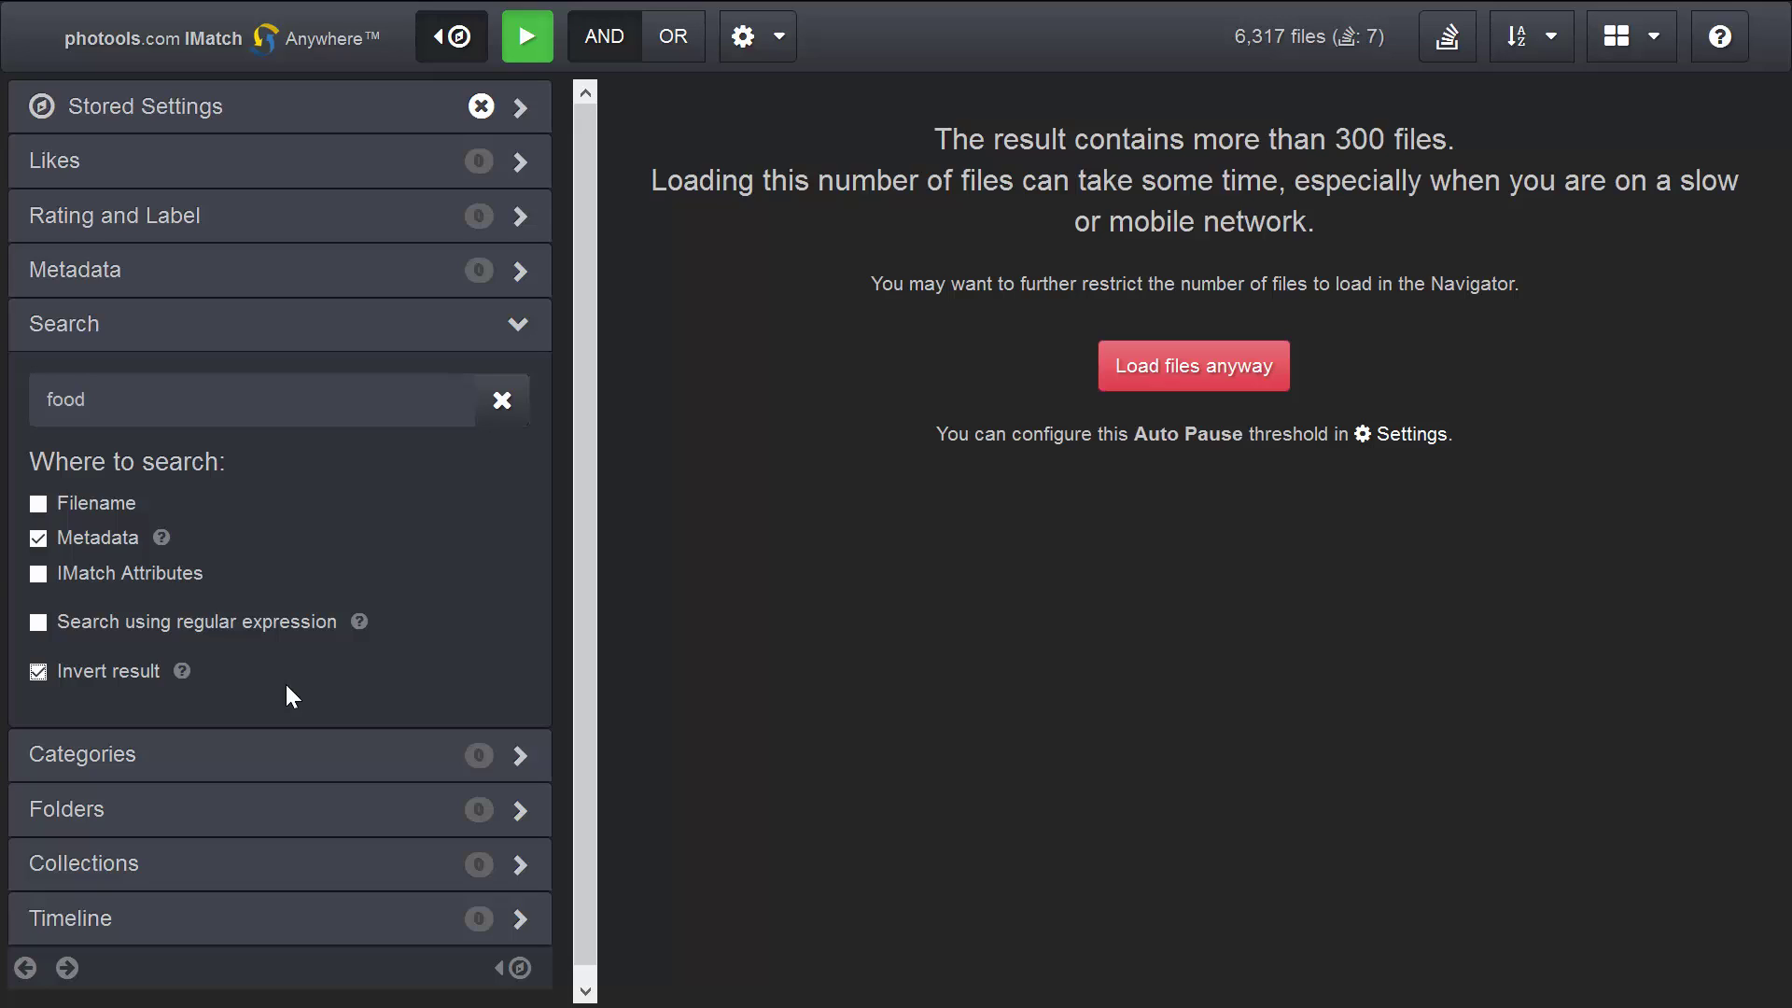
{"action": "left_click", "coordinate": [42, 674]}
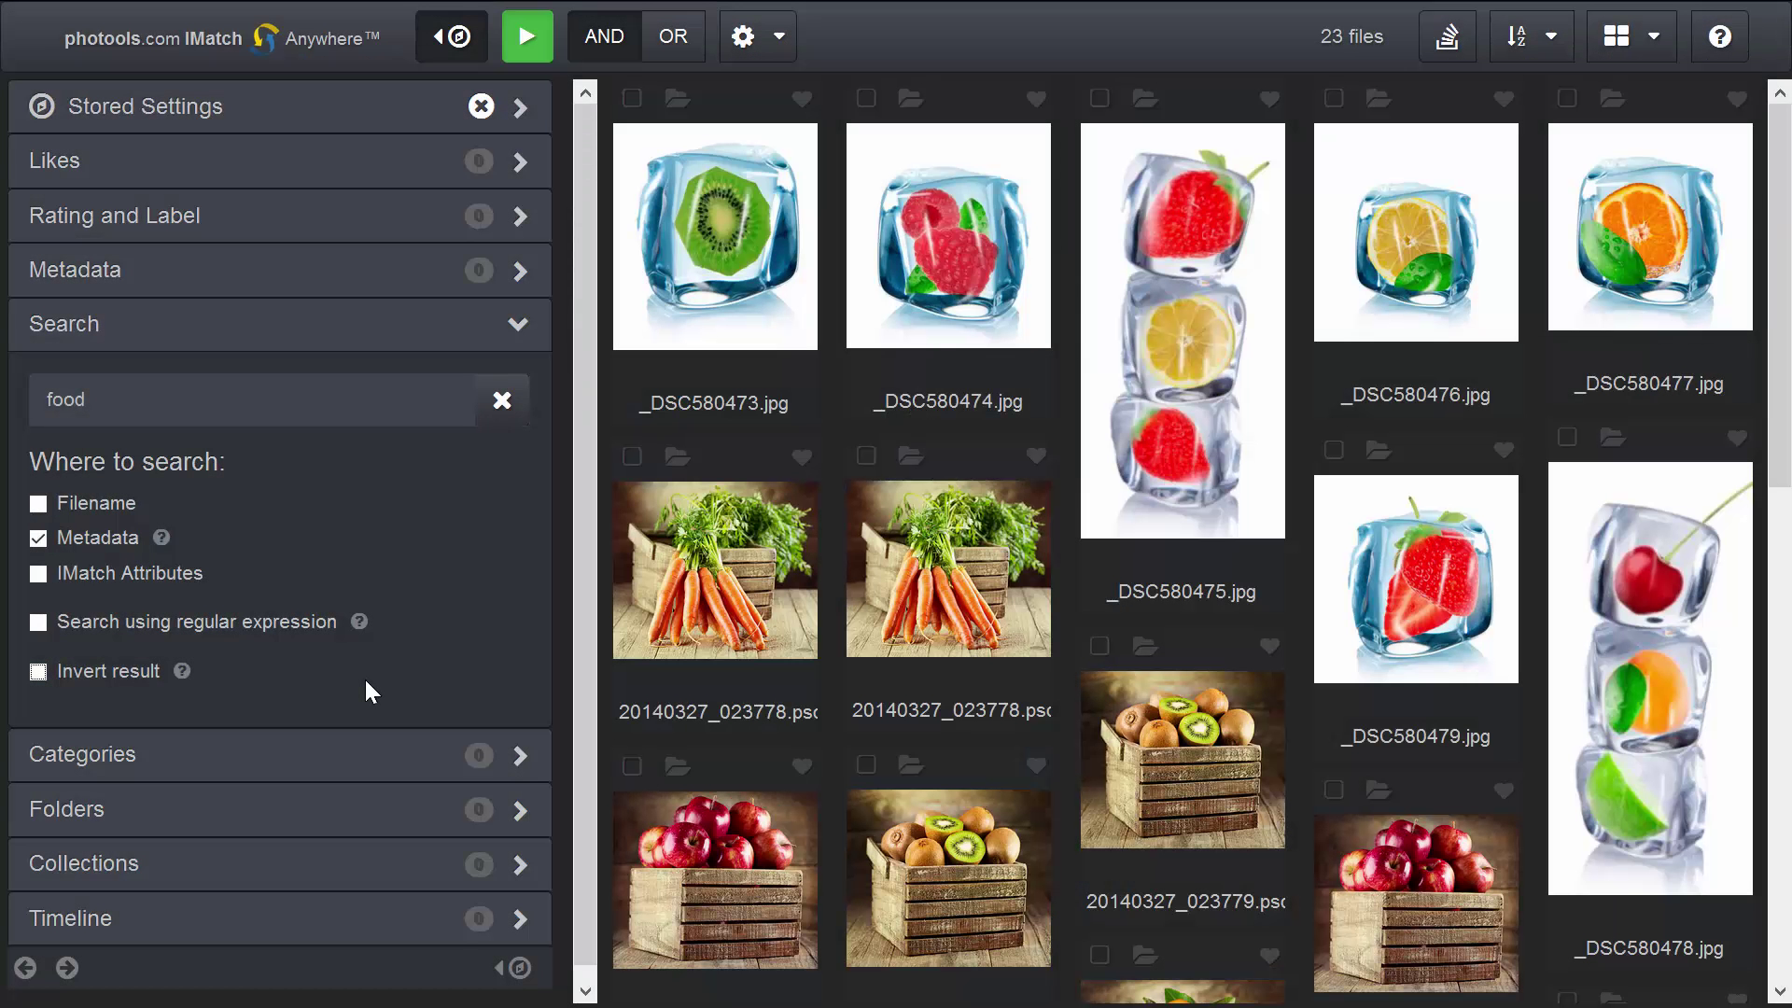
{"action": "left_click", "coordinate": [39, 672]}
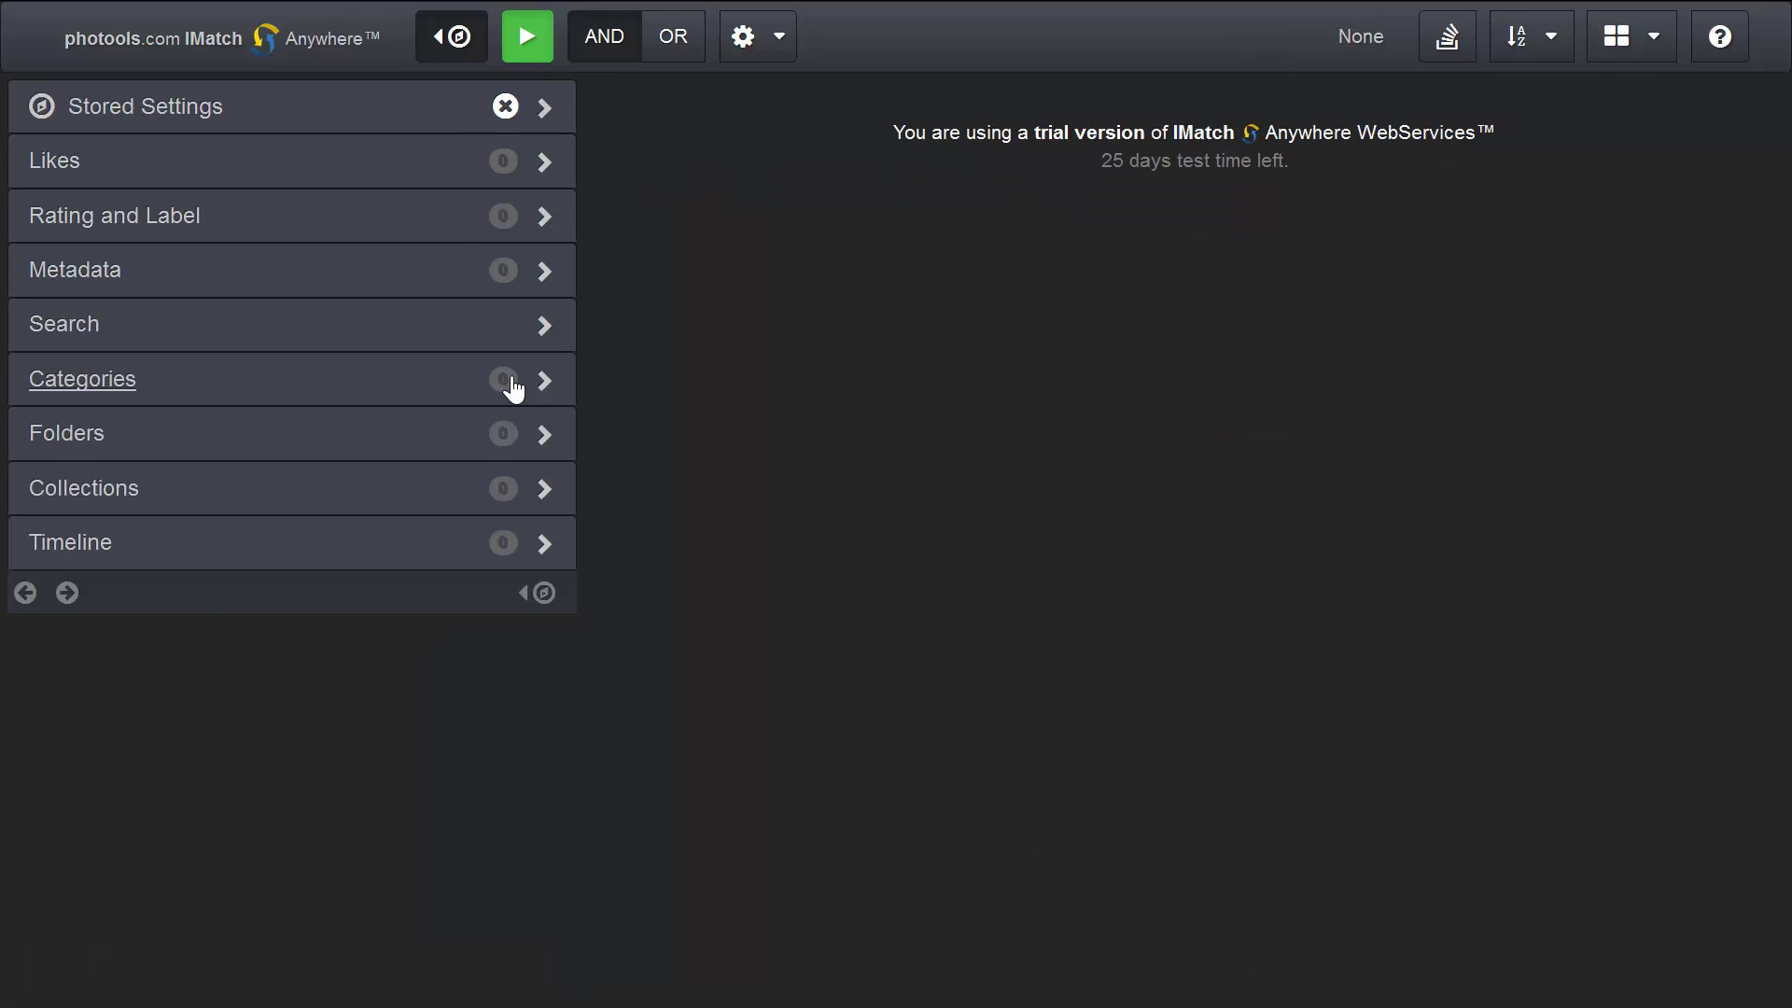
Expand the categories down to IMWS > Family, filter by the first category under Family, and browse its files
{"action": "left_click", "coordinate": [545, 381]}
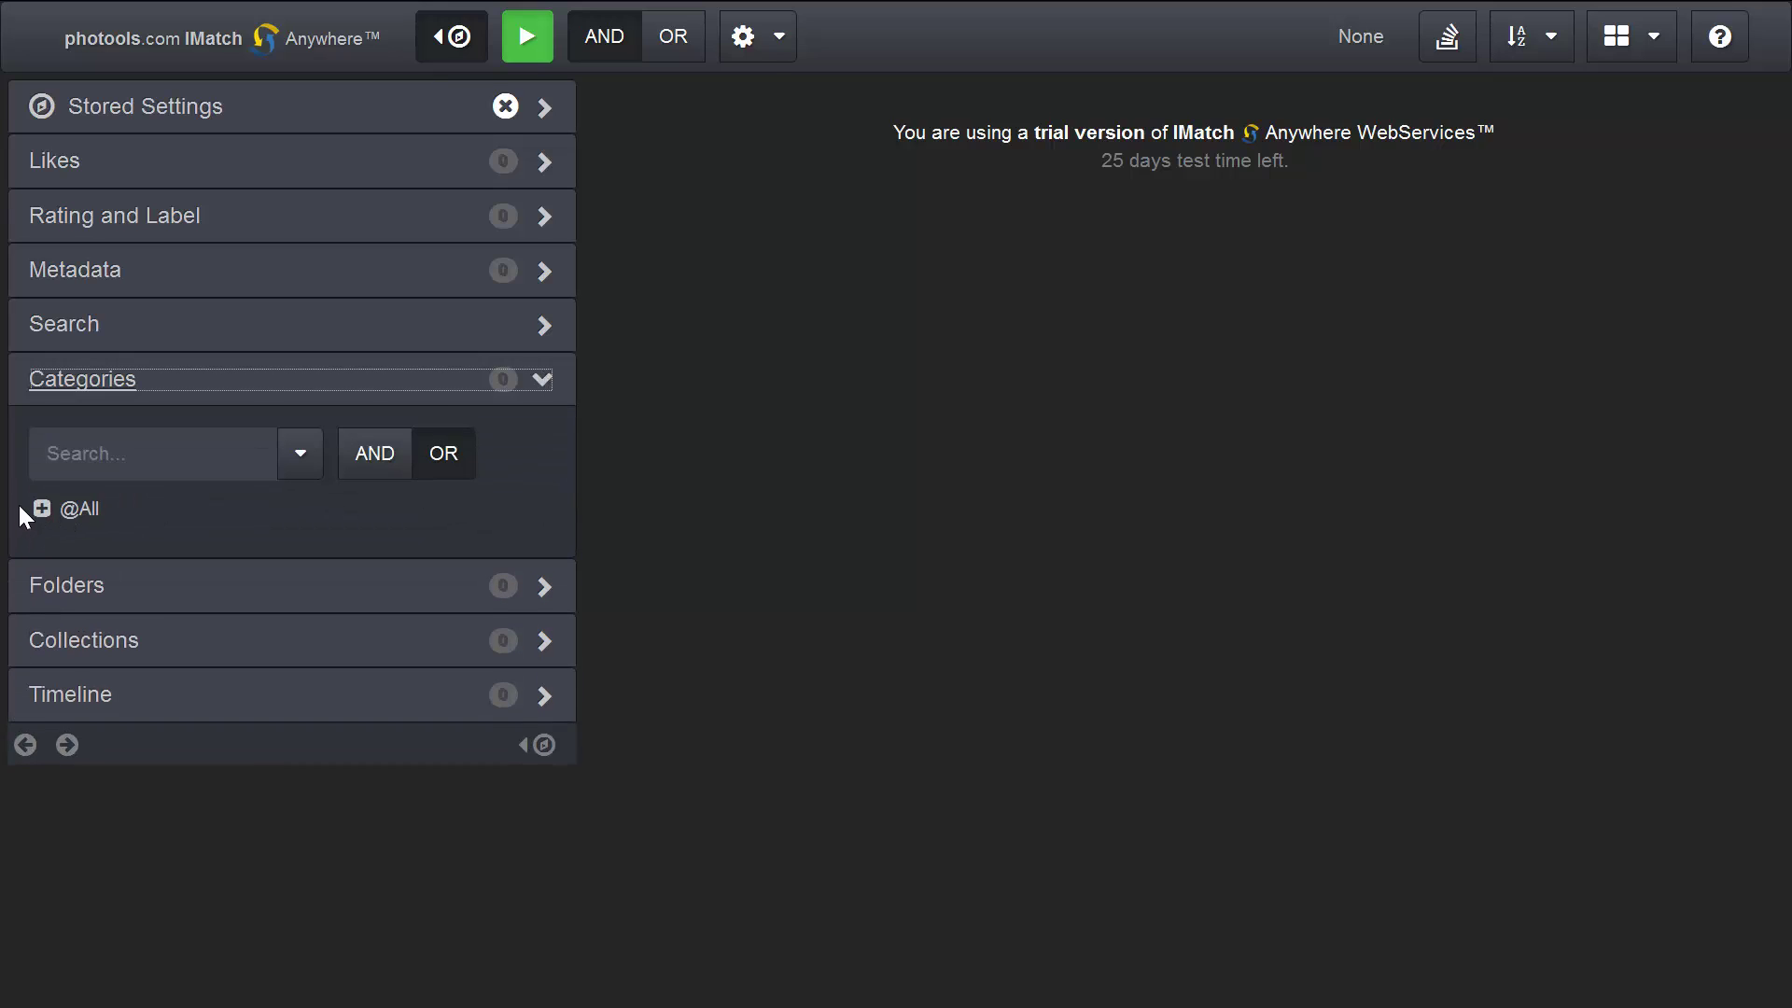
{"action": "left_click", "coordinate": [42, 509]}
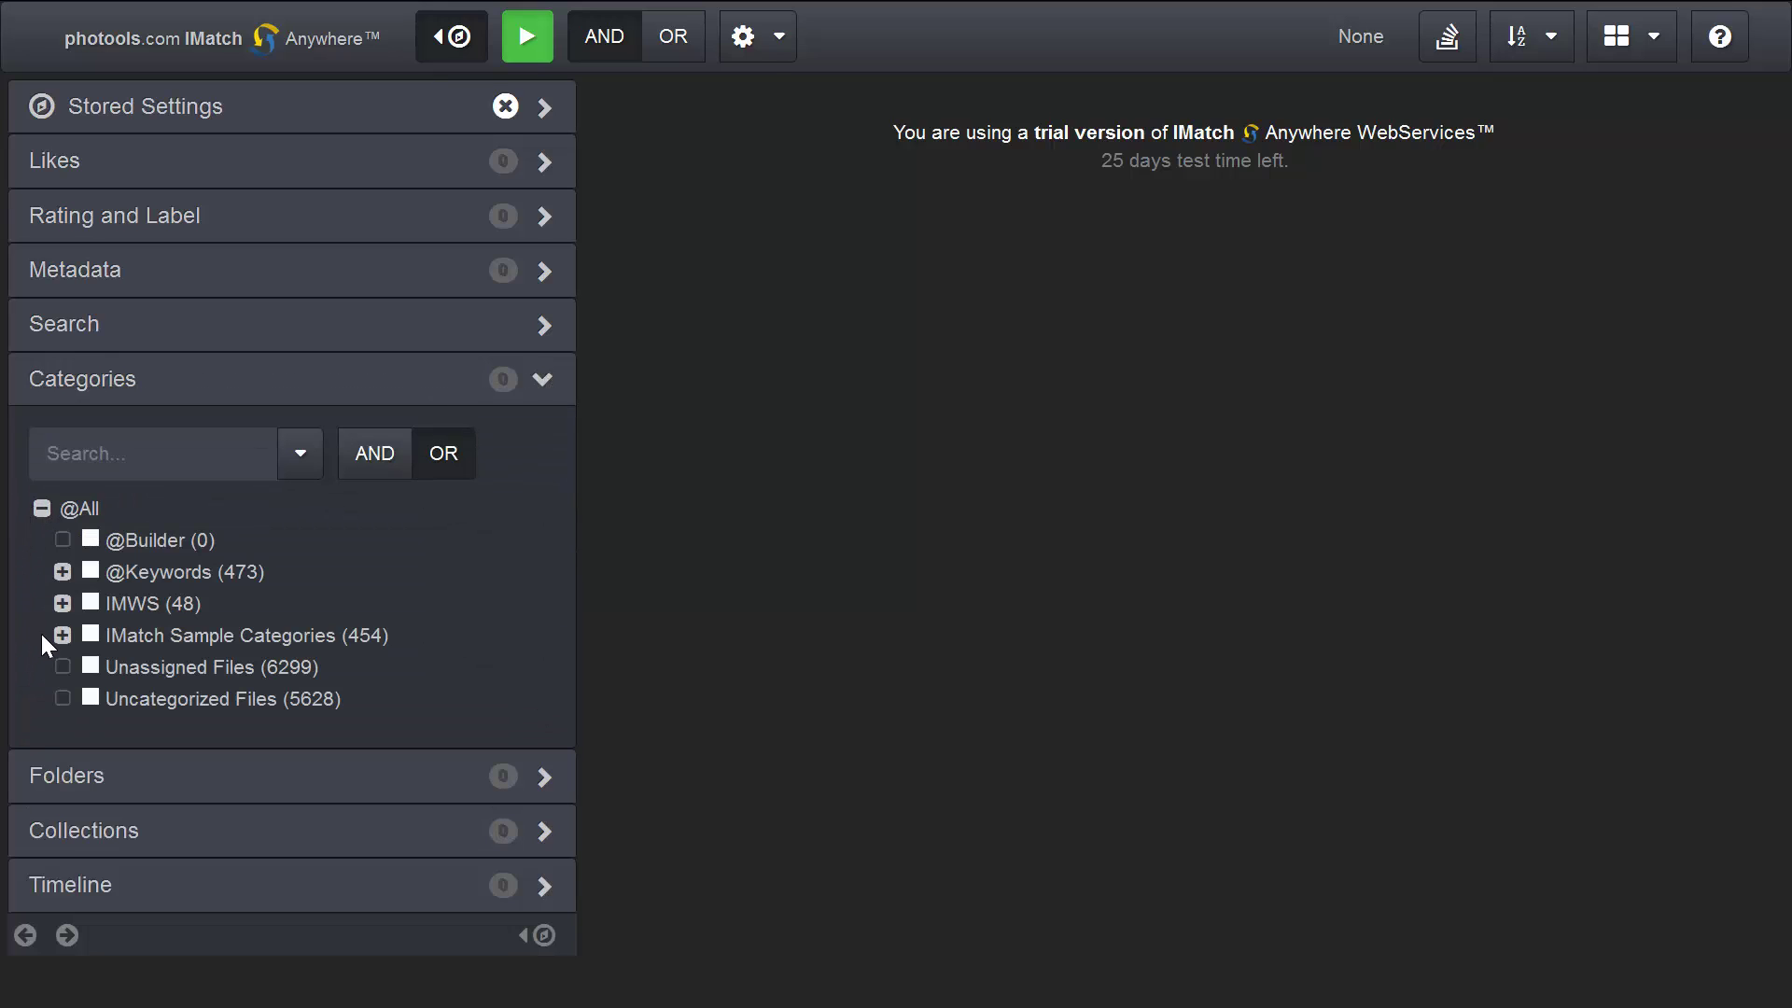
{"action": "left_click", "coordinate": [62, 604]}
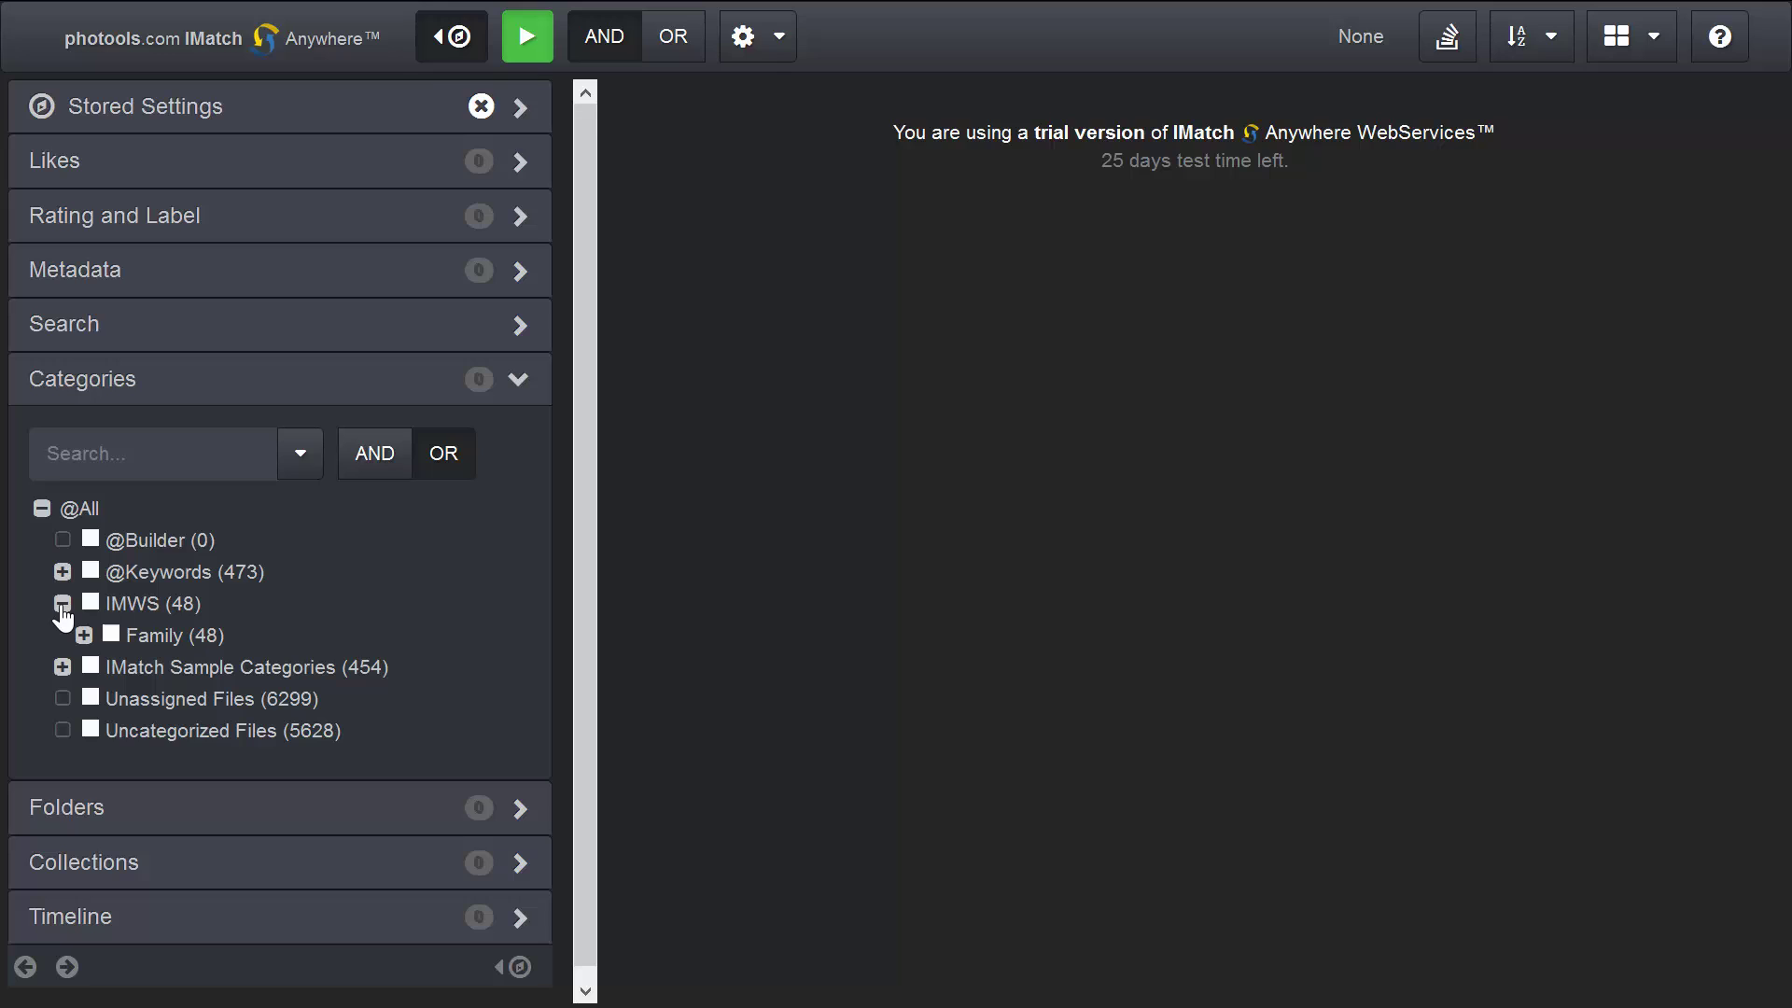
{"action": "left_click", "coordinate": [84, 636]}
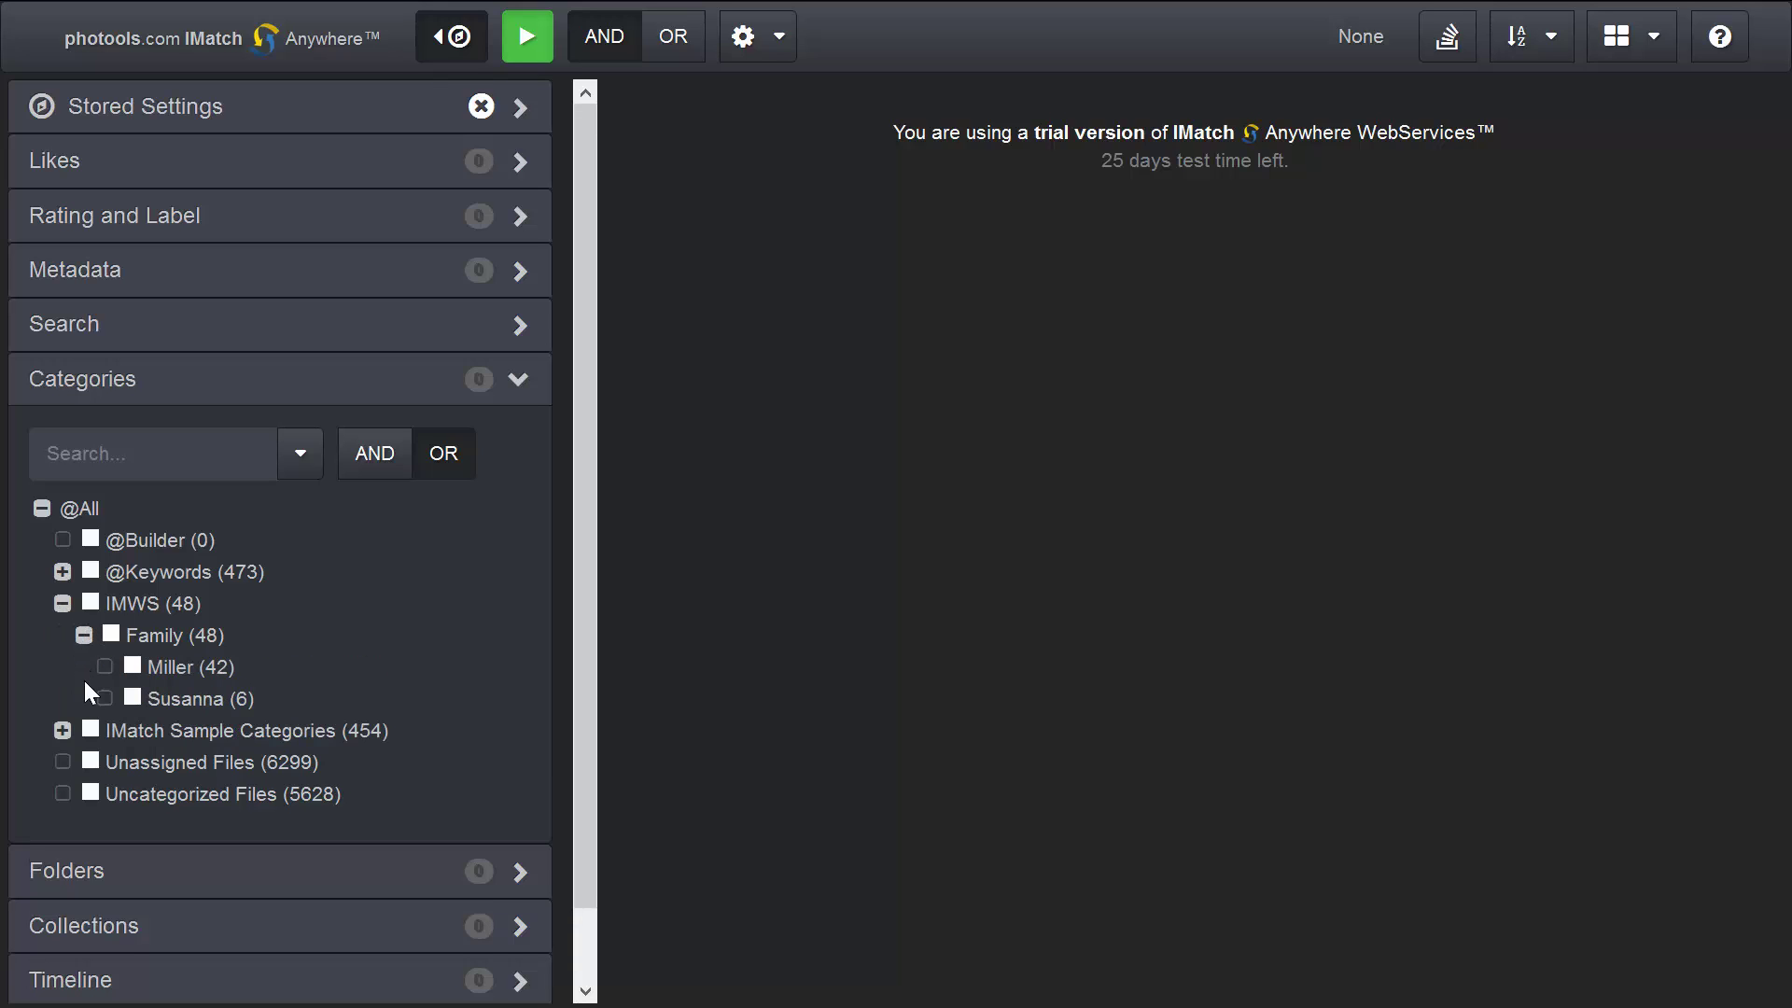
{"action": "left_click", "coordinate": [132, 667]}
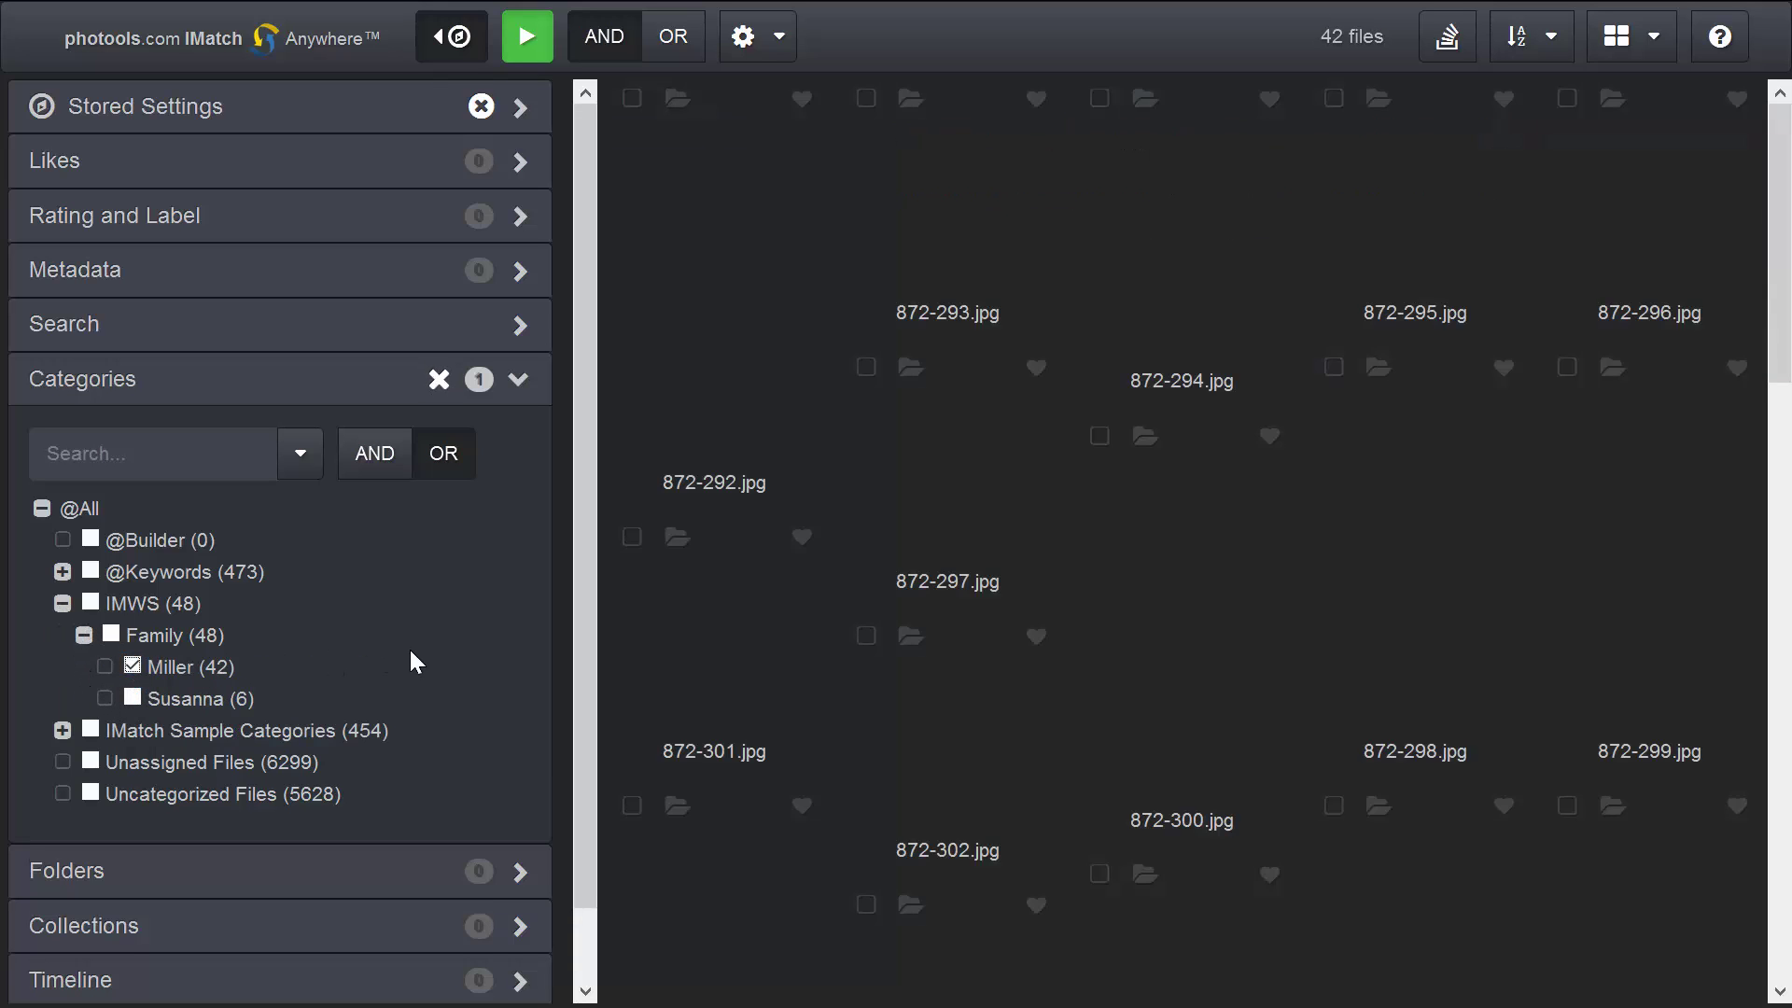
{"action": "scroll", "coordinate": [1014, 692], "scroll_direction": "down", "scroll_amount": 4}
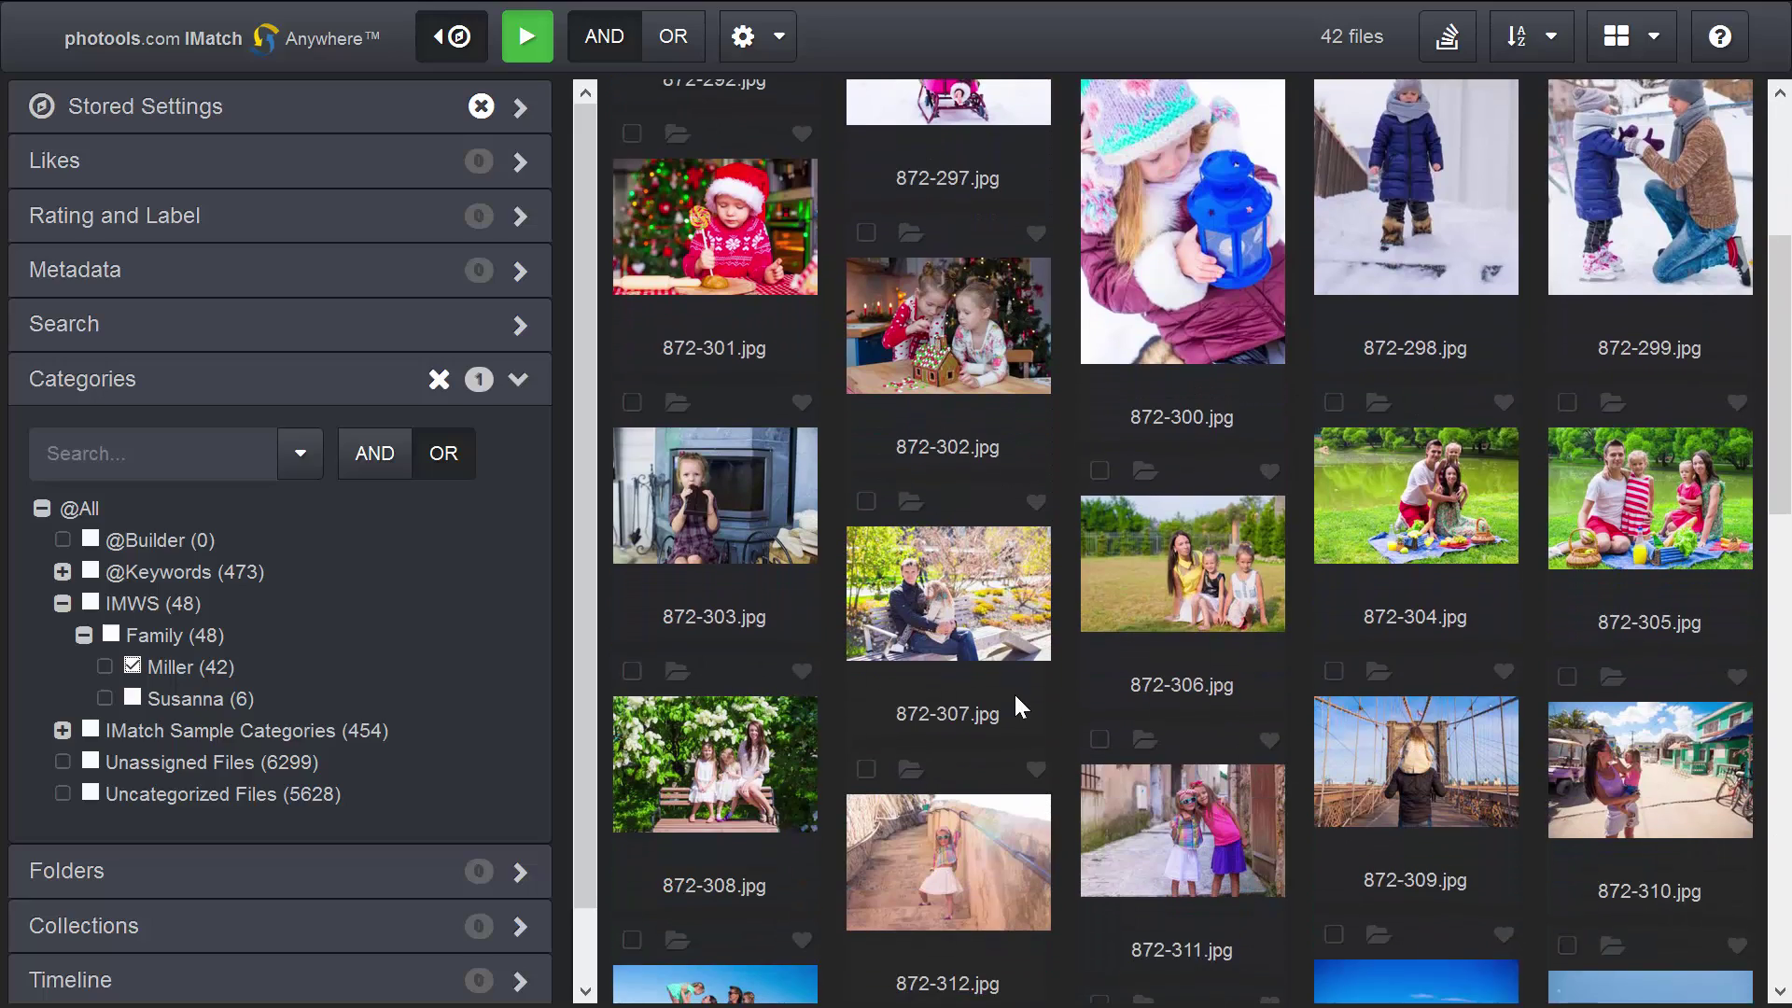
{"action": "scroll", "coordinate": [1013, 692], "scroll_direction": "down", "scroll_amount": 8}
{"action": "scroll", "coordinate": [1014, 691], "scroll_direction": "up", "scroll_amount": 8}
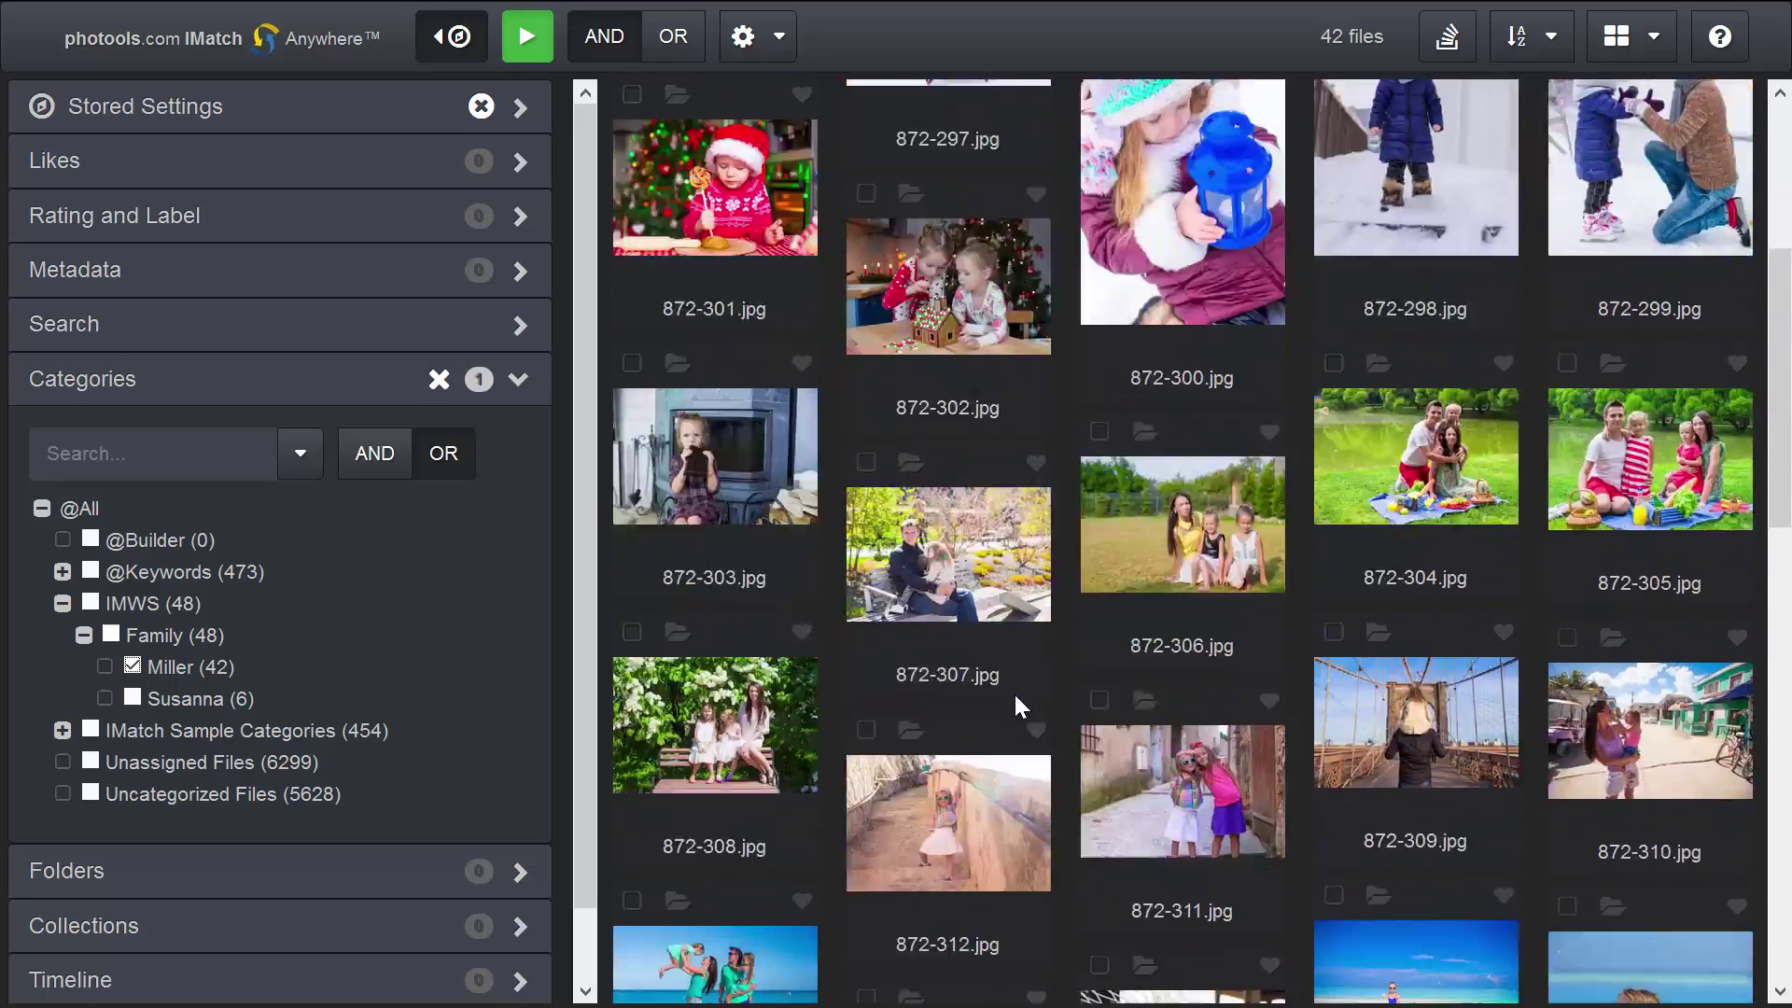
{"action": "scroll", "coordinate": [1014, 692], "scroll_direction": "up", "scroll_amount": 5}
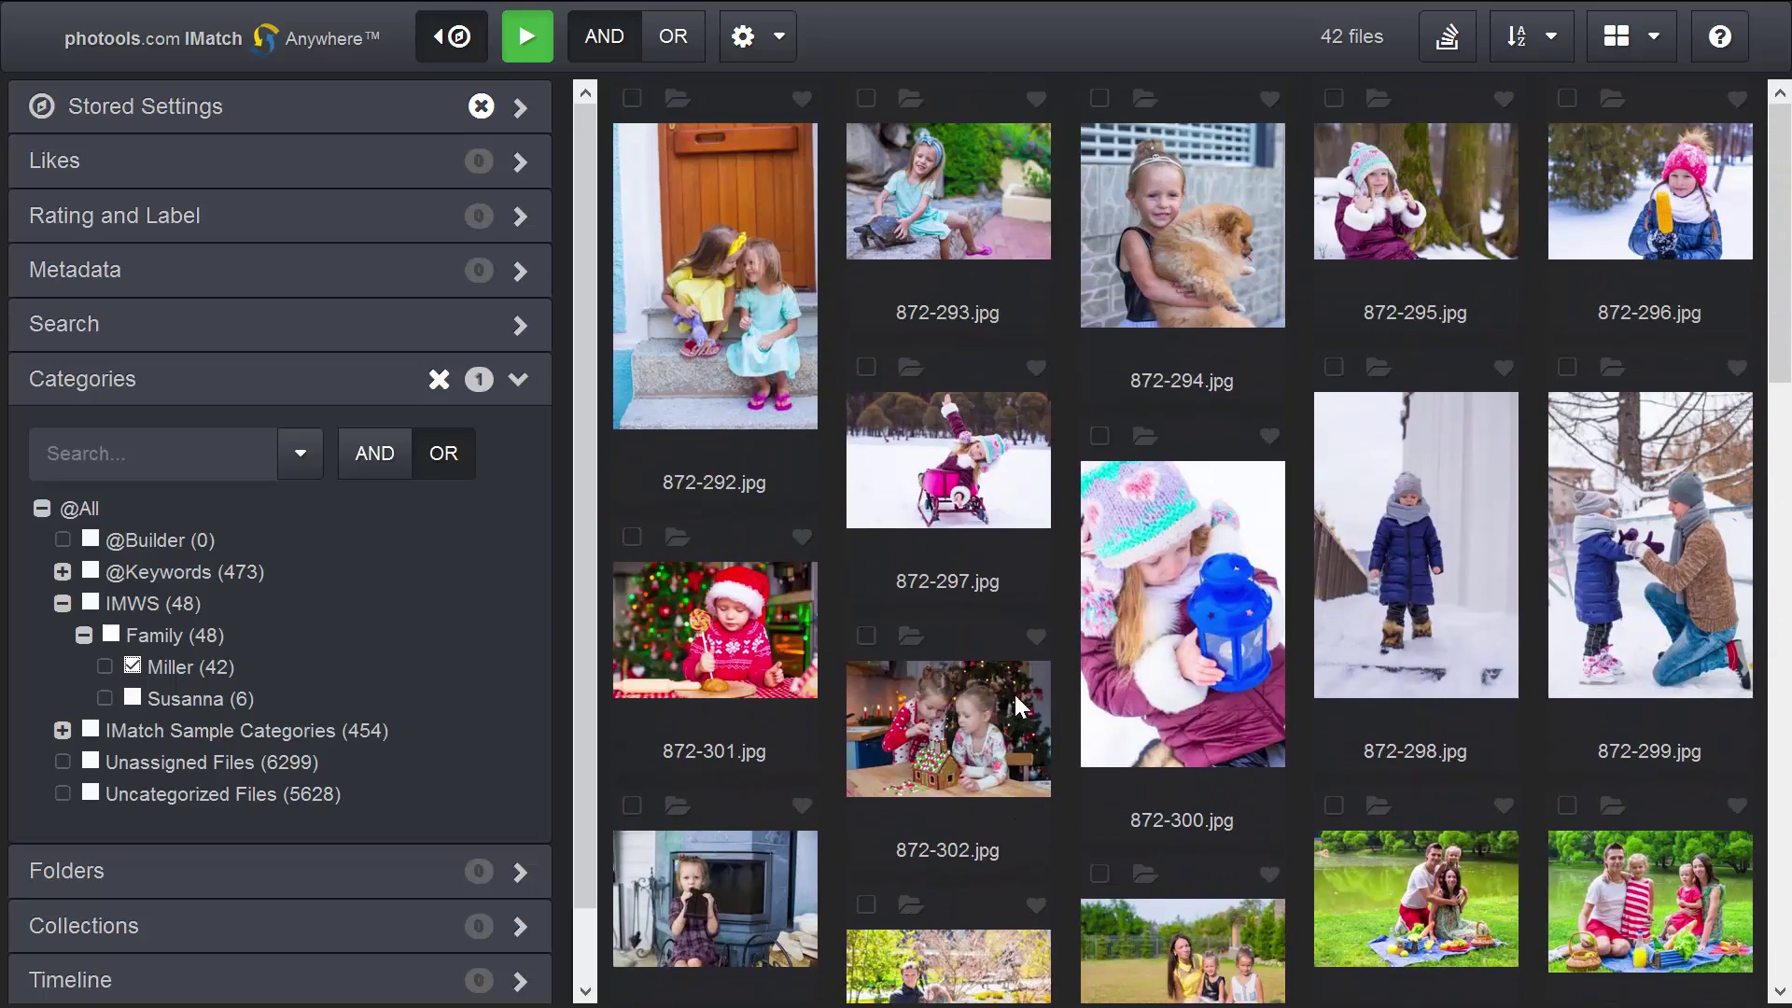
Add the second Family category, compare combining both categories with AND and with OR, and clear the category filter
{"action": "left_click", "coordinate": [132, 698]}
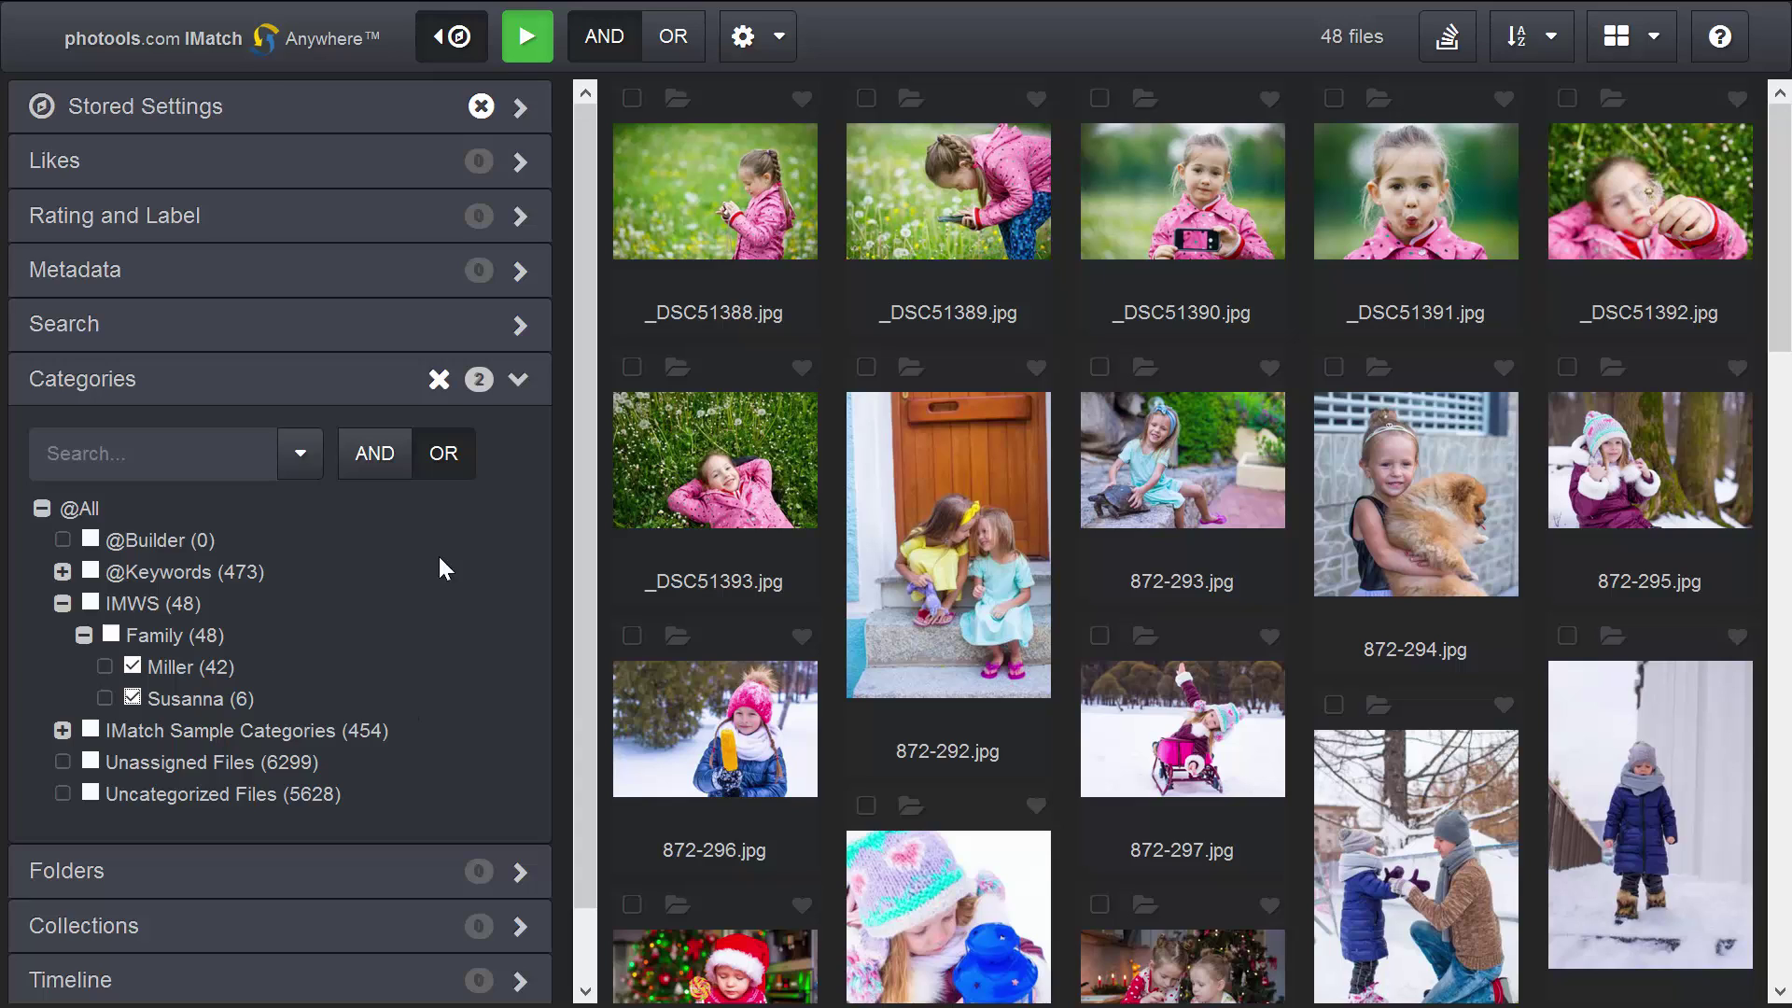
{"action": "left_click", "coordinate": [448, 458]}
{"action": "left_click", "coordinate": [371, 456]}
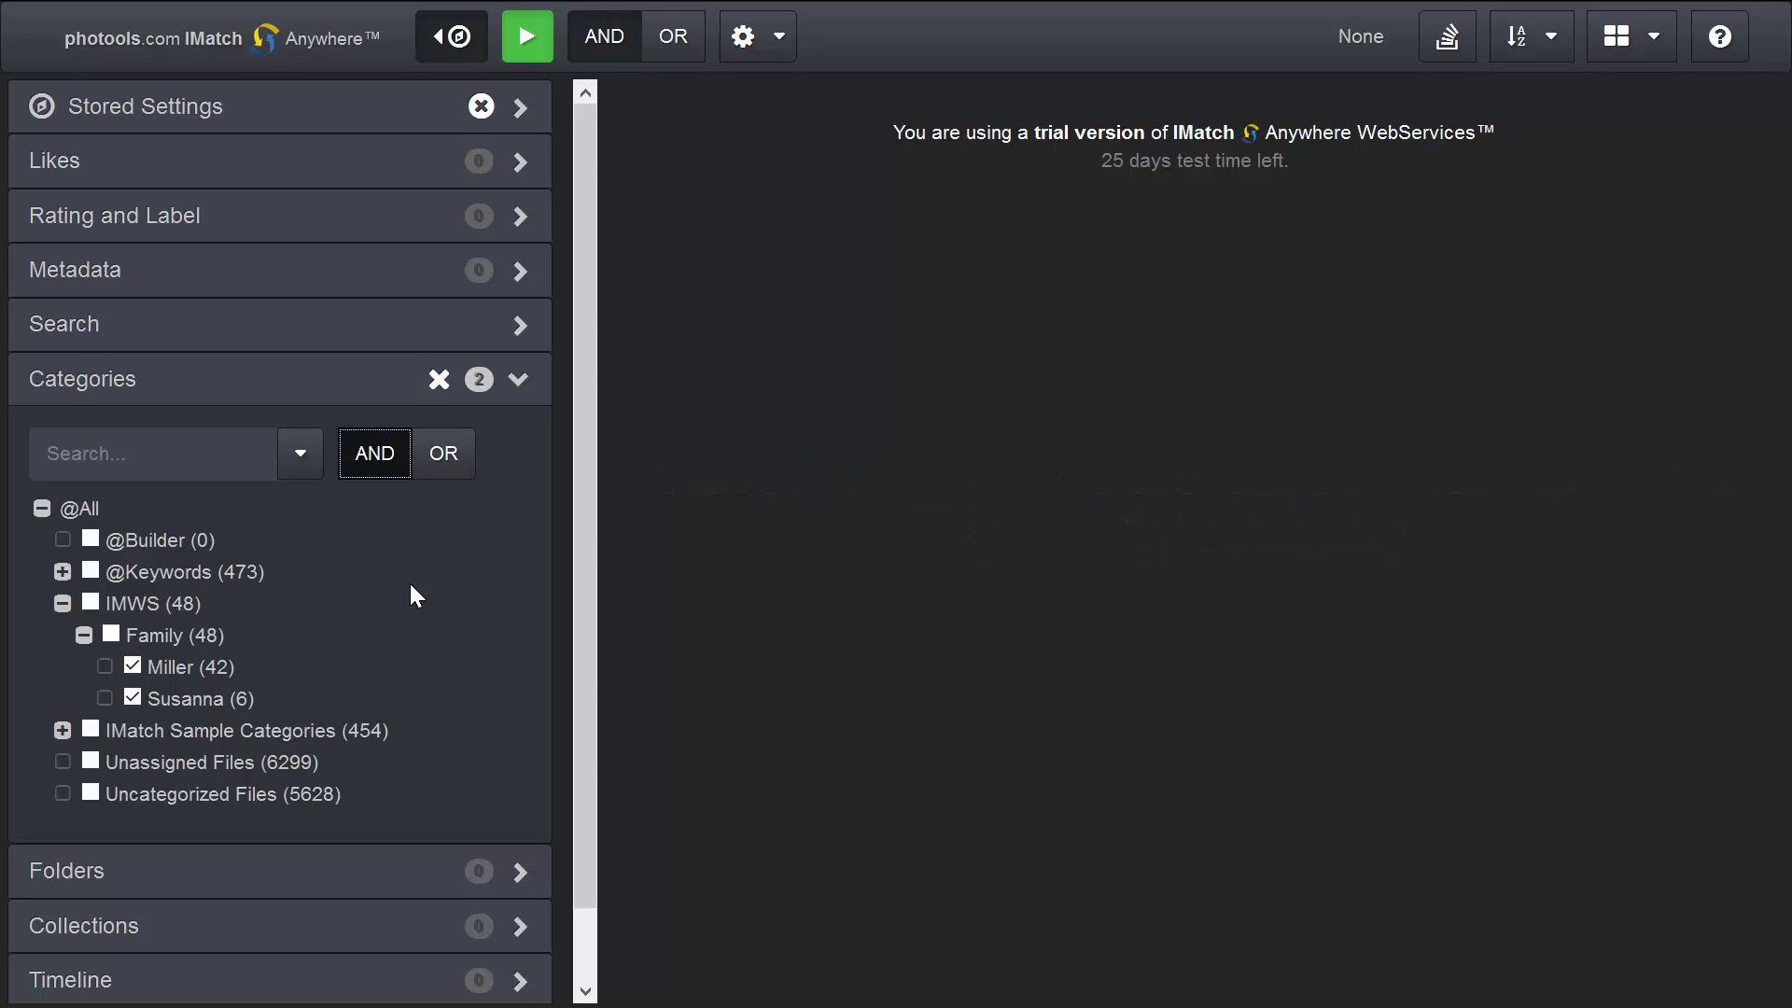
{"action": "left_click", "coordinate": [444, 457]}
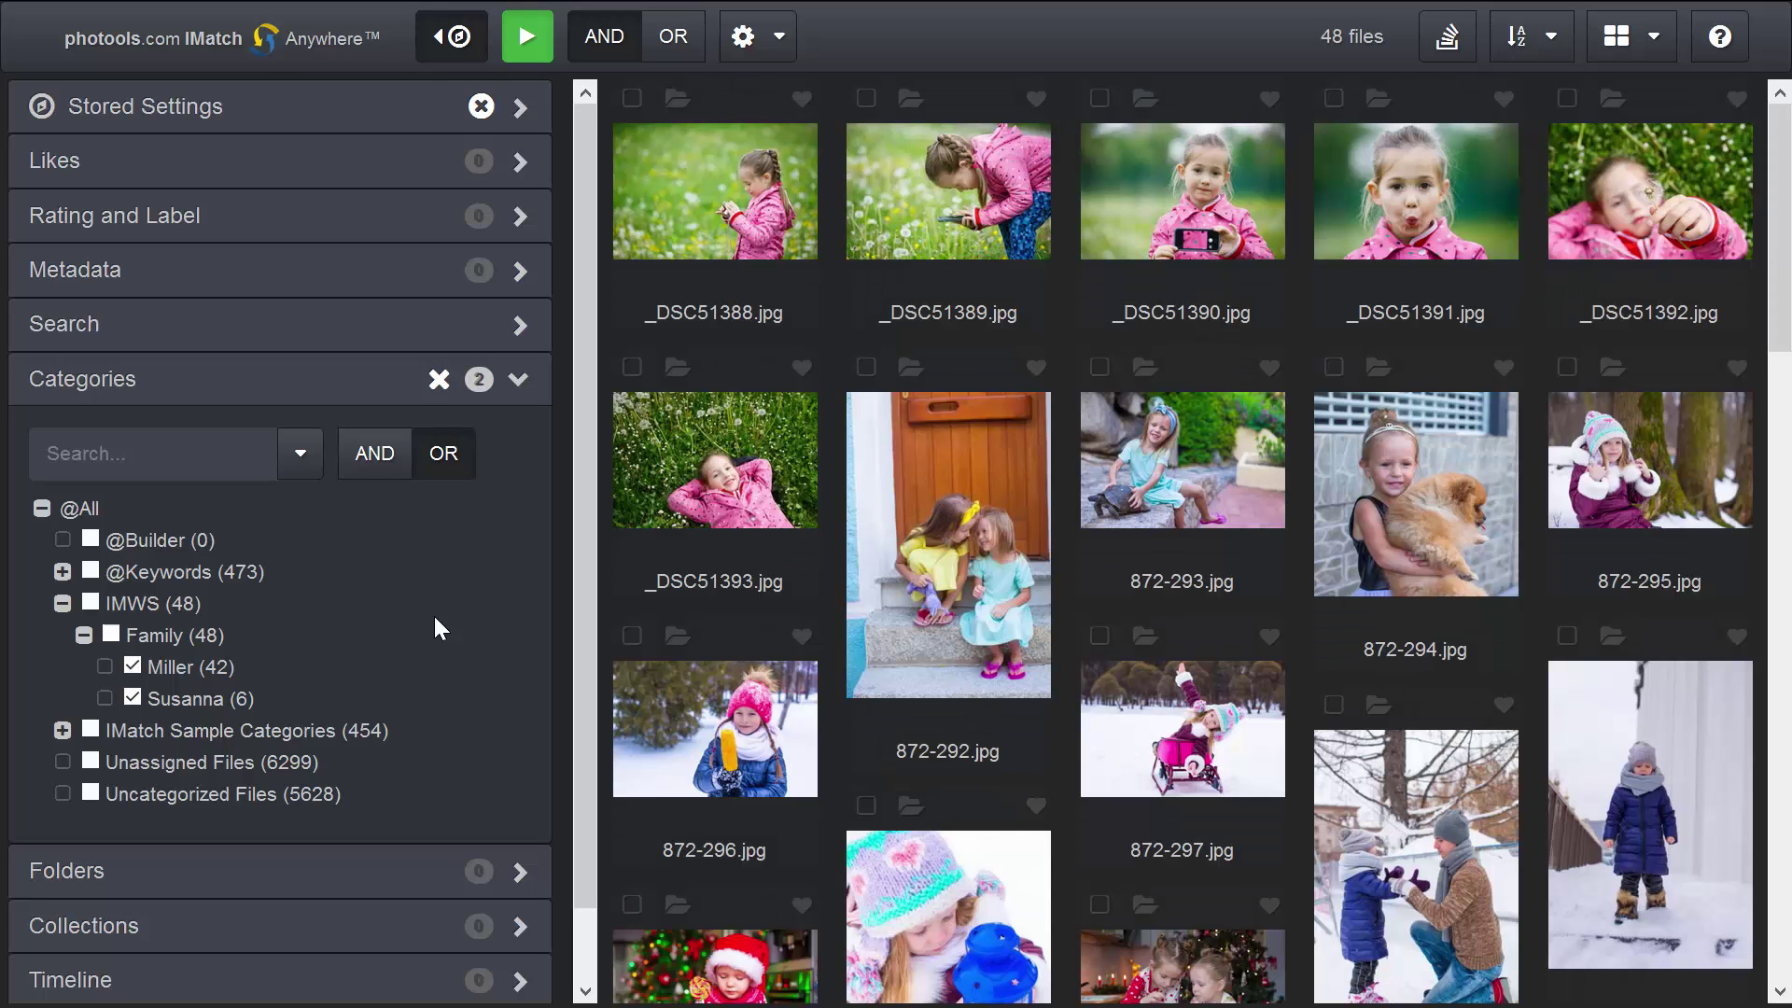
{"action": "left_click", "coordinate": [438, 379]}
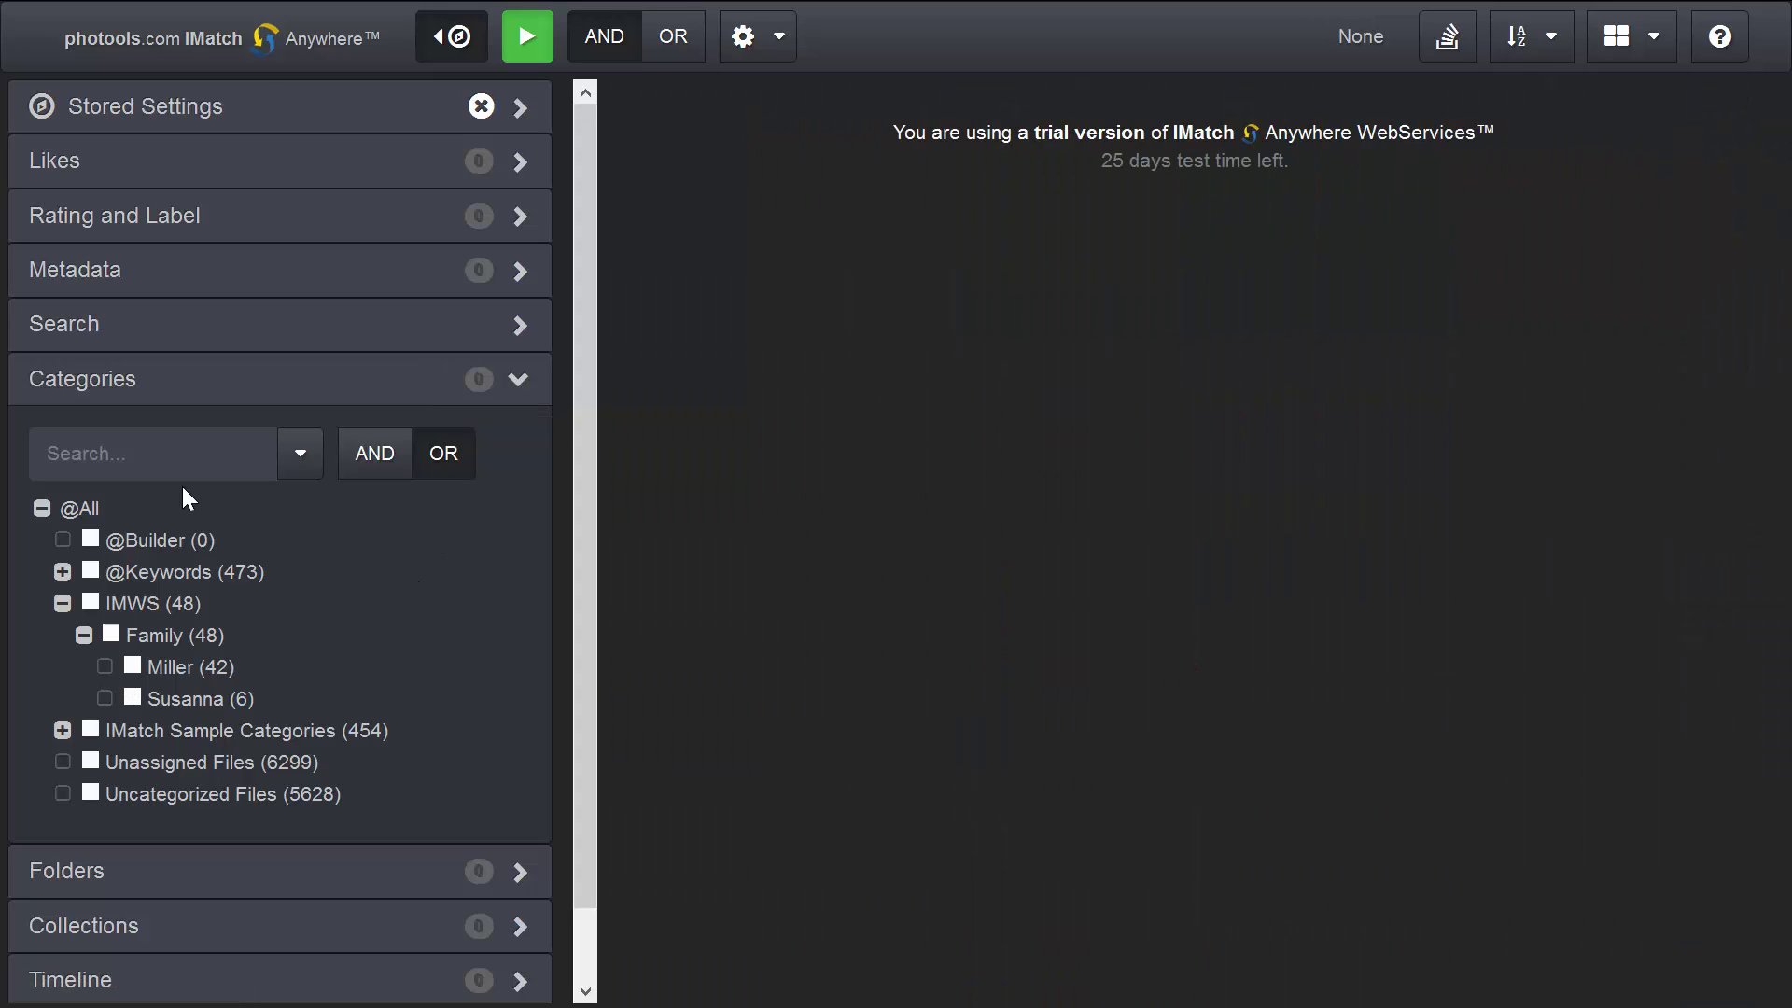
Search the categories for fleet, show the files of the matching London location category, and clear the category search and filter
{"action": "left_click", "coordinate": [169, 464]}
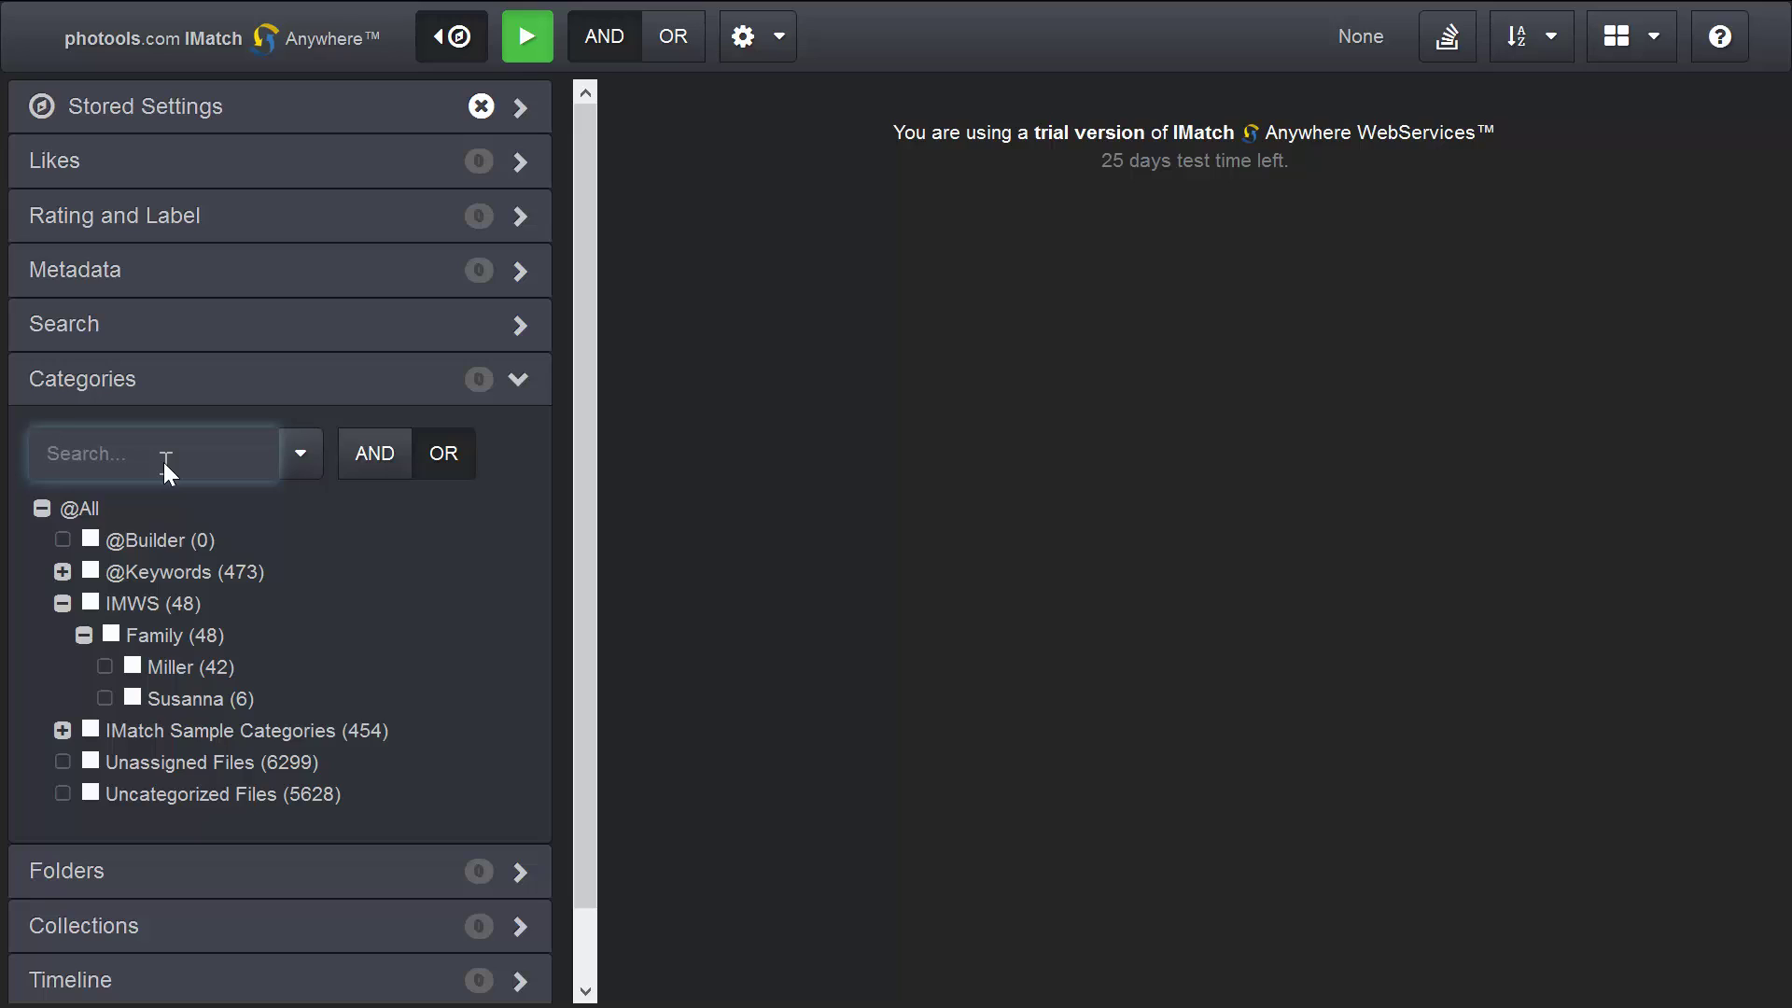
{"action": "type", "text": "feet"}
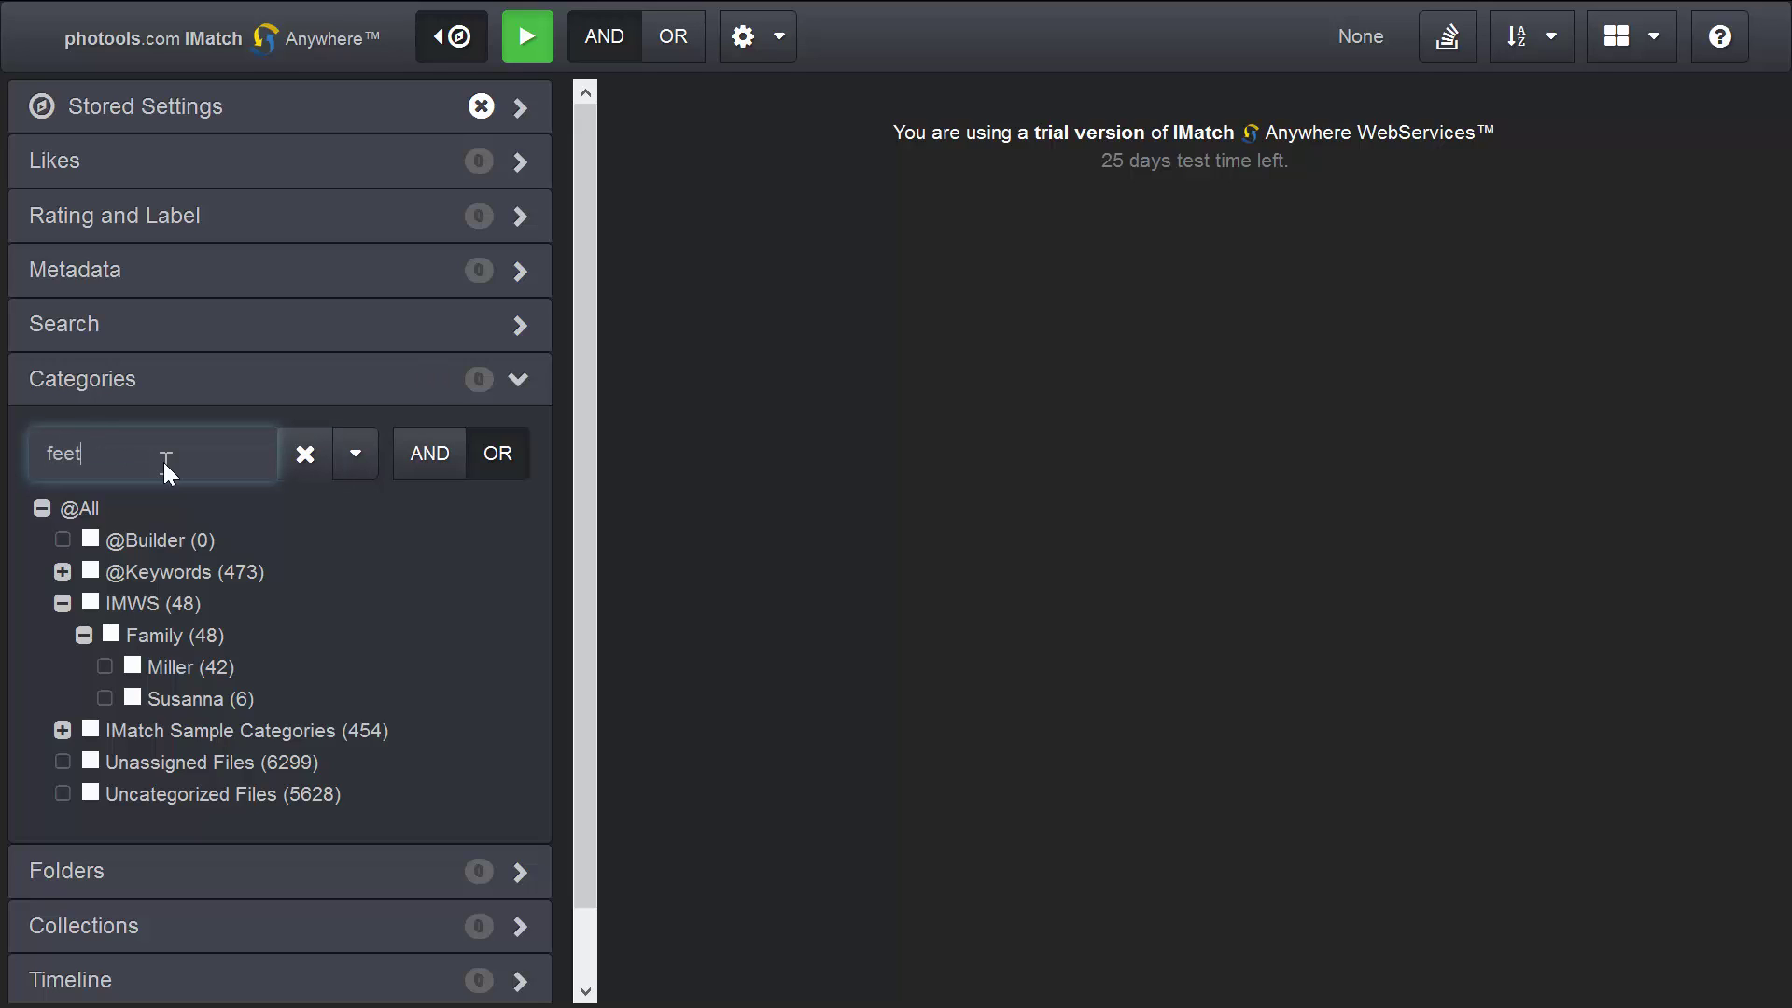
{"action": "key", "text": "ctrl+a"}
{"action": "type", "text": "fleet"}
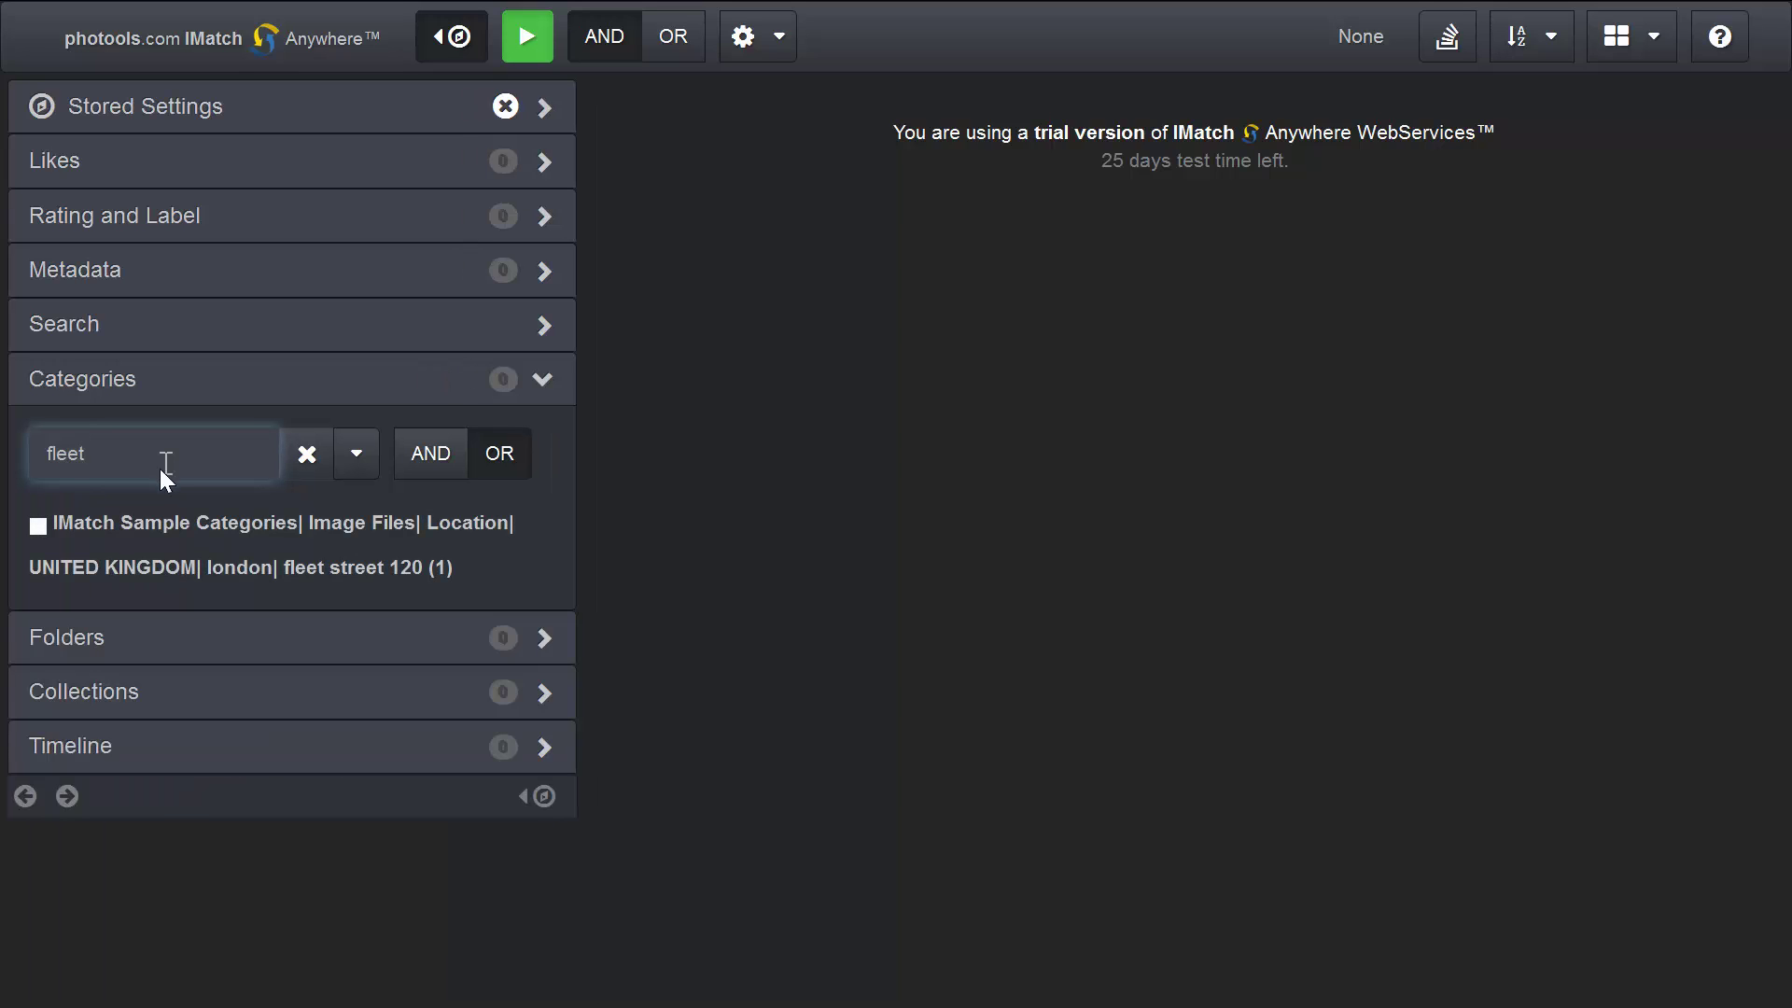
{"action": "left_click", "coordinate": [34, 527]}
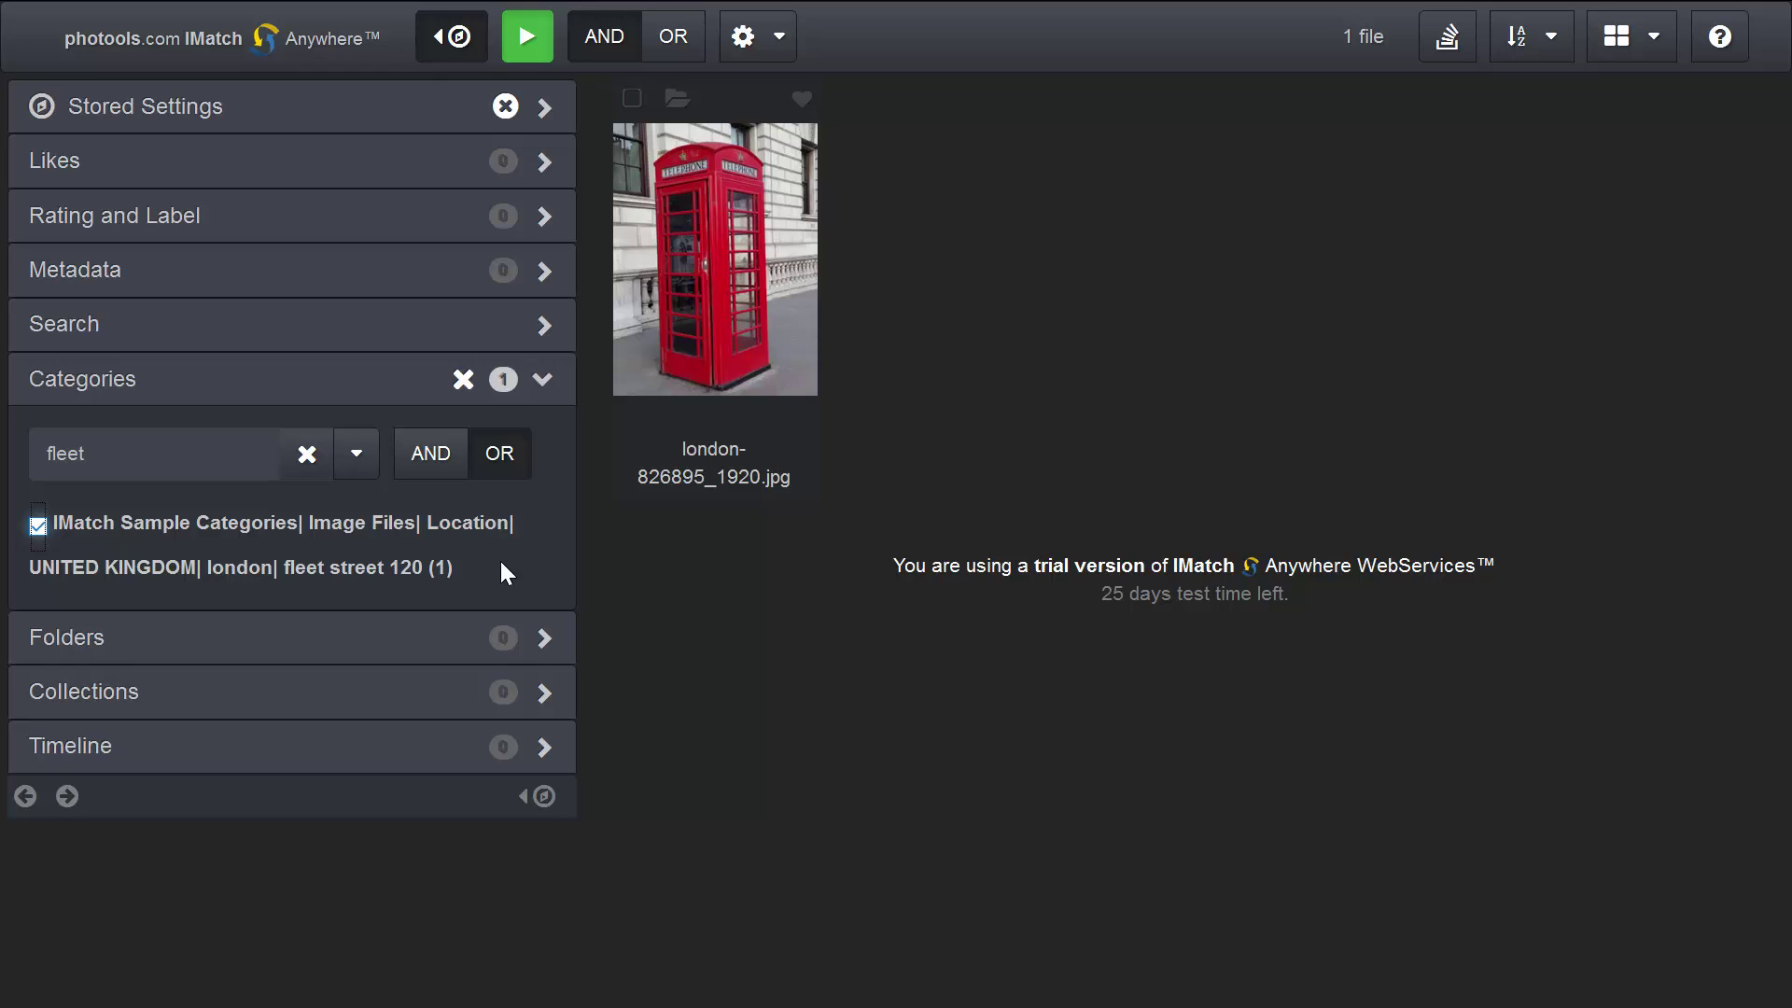
{"action": "left_click", "coordinate": [307, 455]}
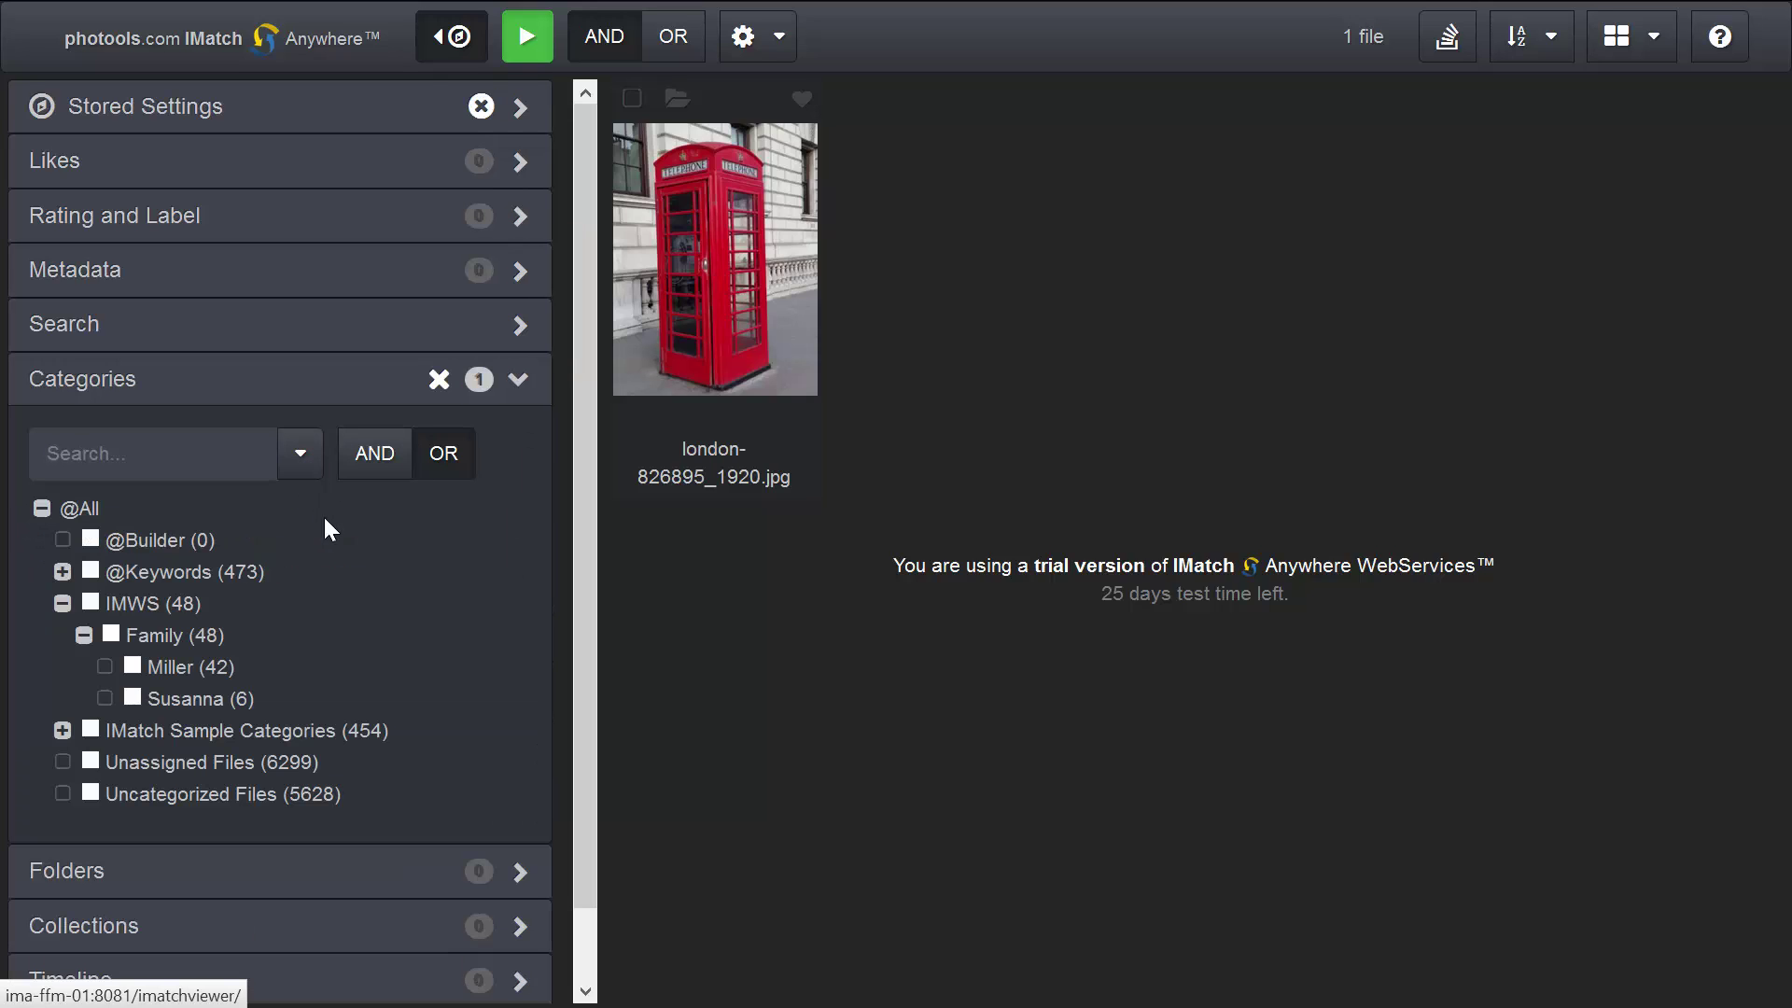
{"action": "left_click", "coordinate": [439, 381]}
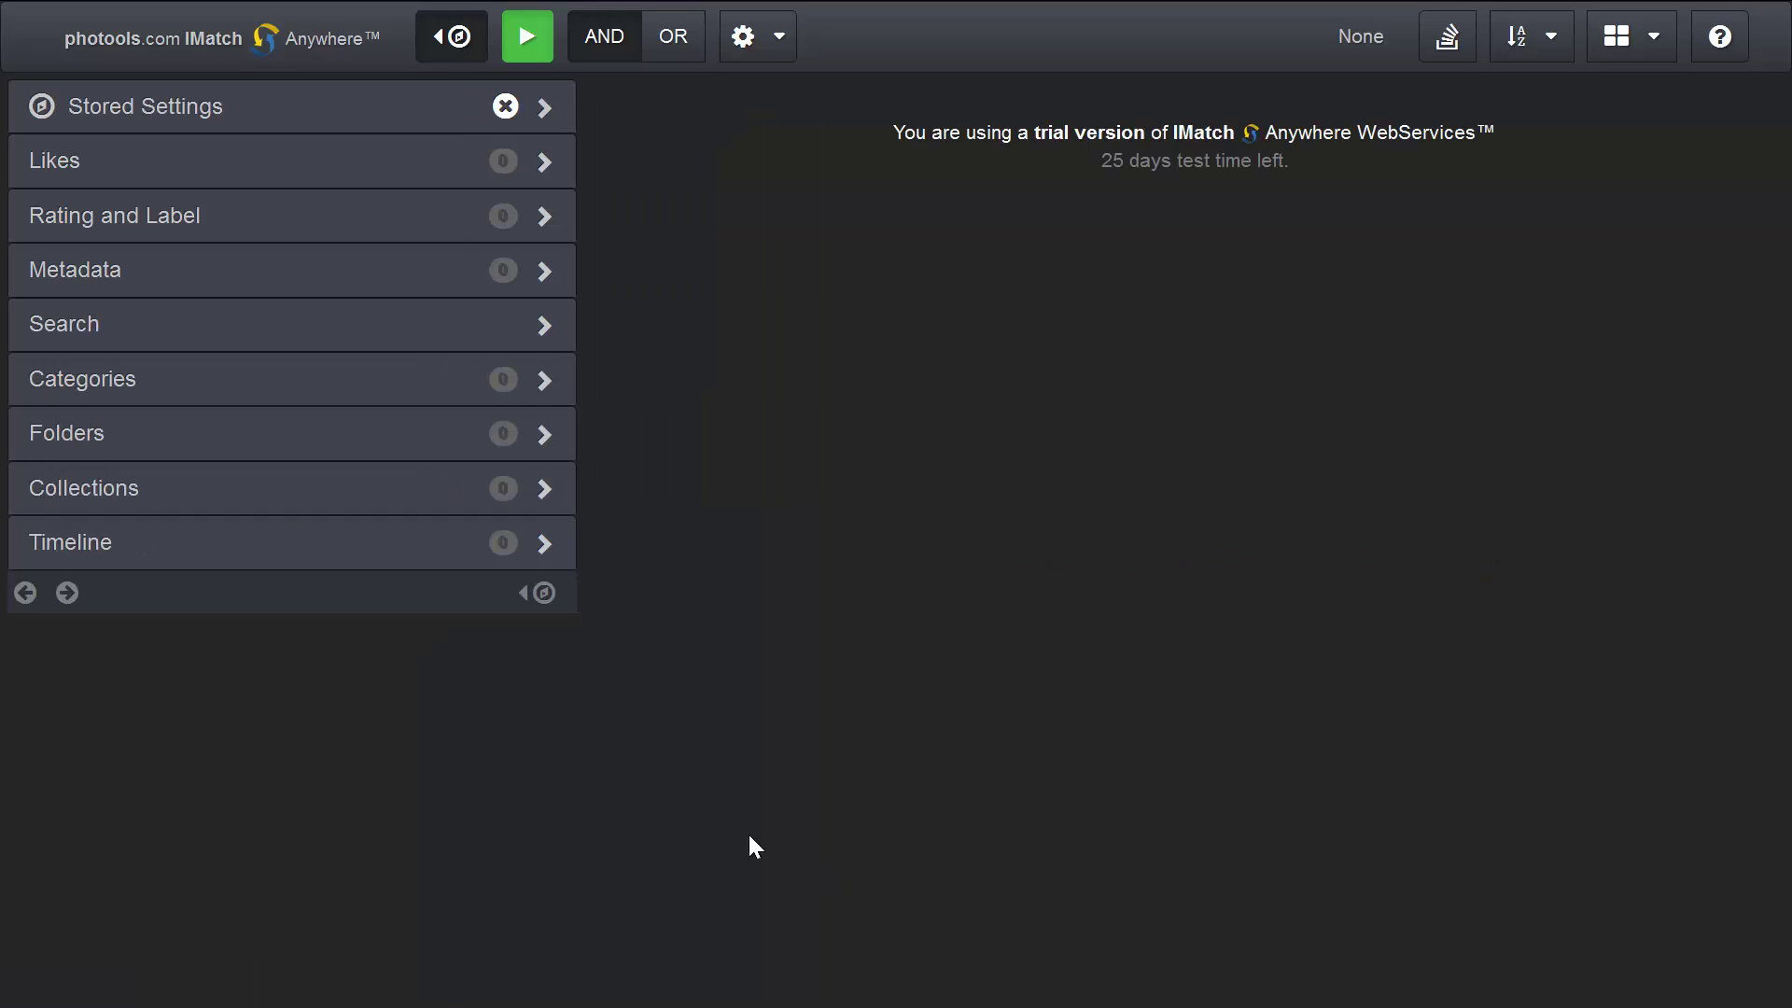
Expand the folders down to WebDBImages > food and filter the files by the basket 1 folder
{"action": "left_click", "coordinate": [61, 439]}
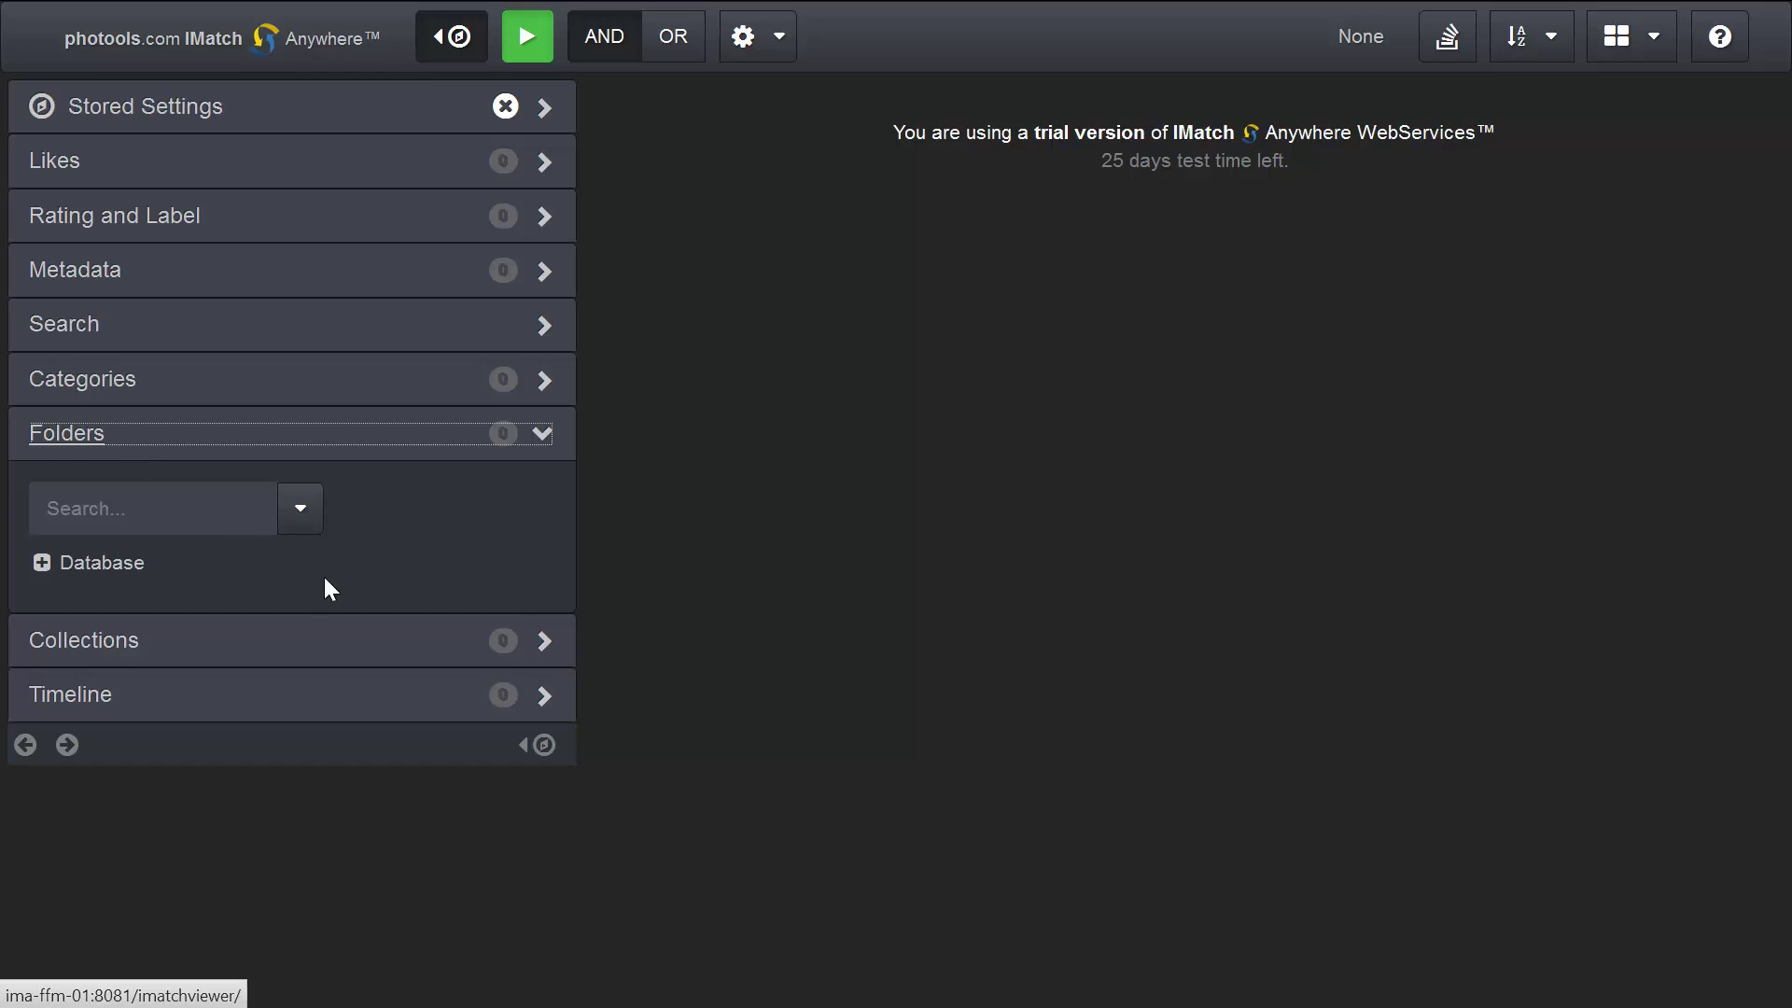
{"action": "left_click", "coordinate": [43, 562]}
{"action": "left_click", "coordinate": [62, 595]}
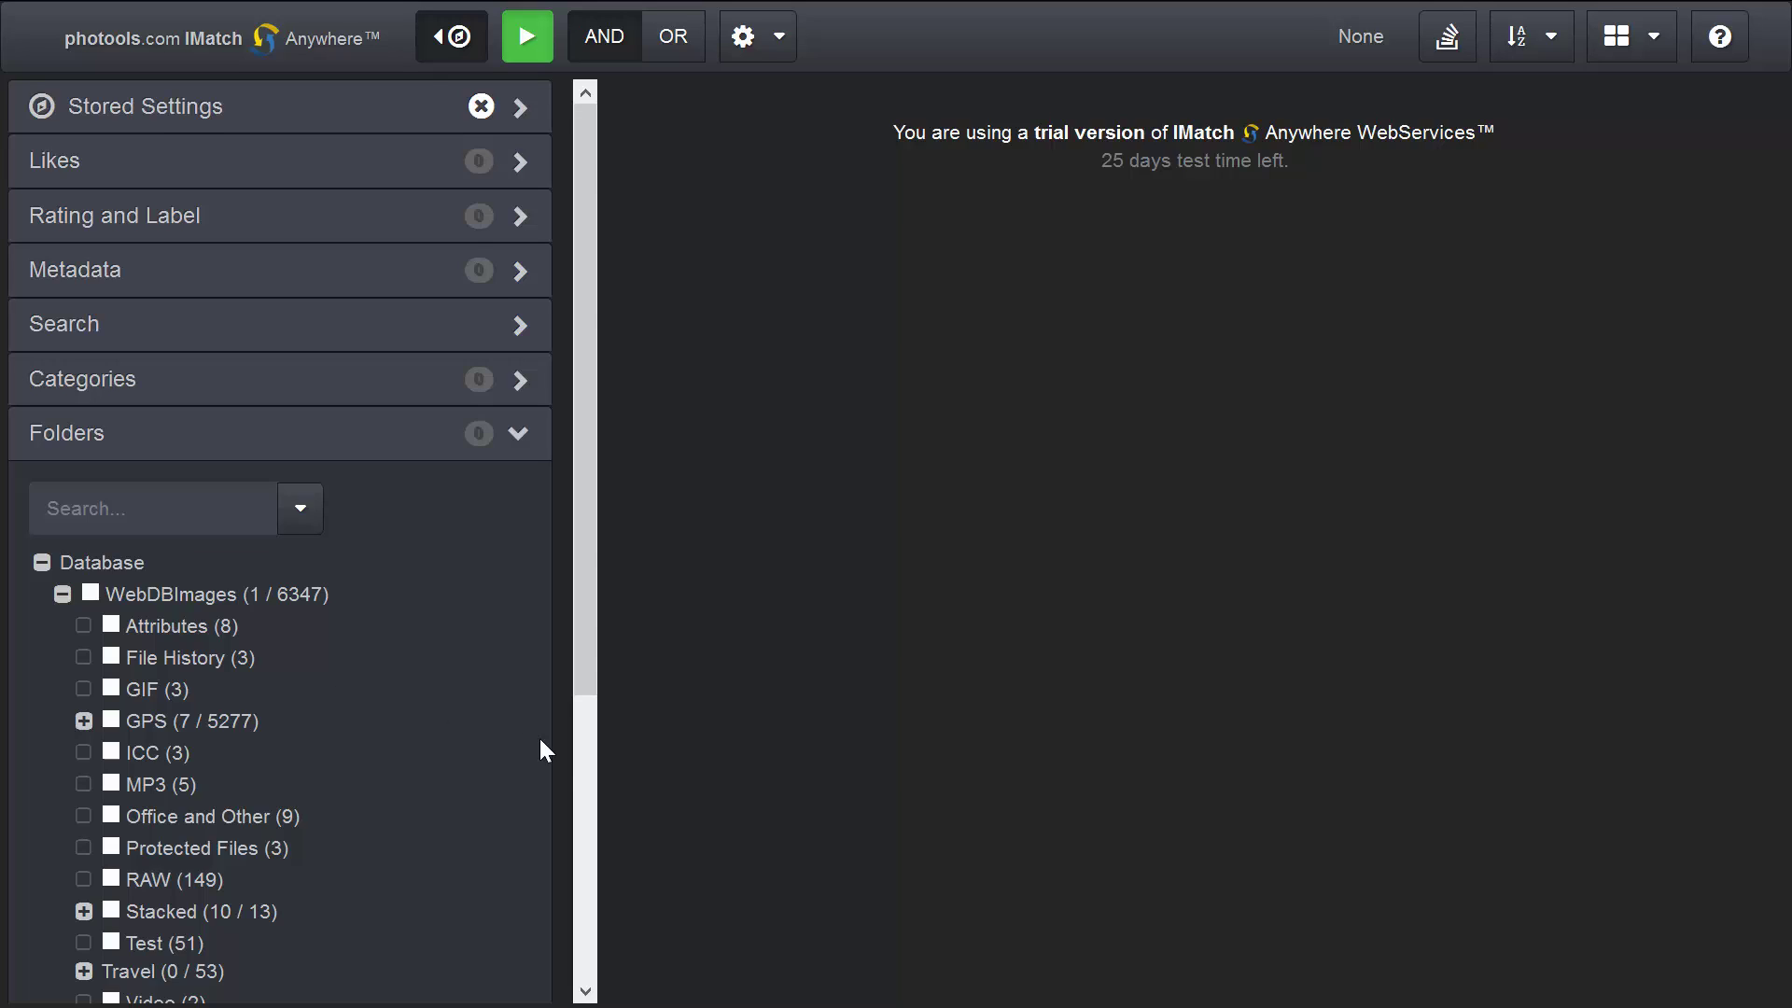
{"action": "scroll", "coordinate": [536, 746], "scroll_direction": "down", "scroll_amount": 1}
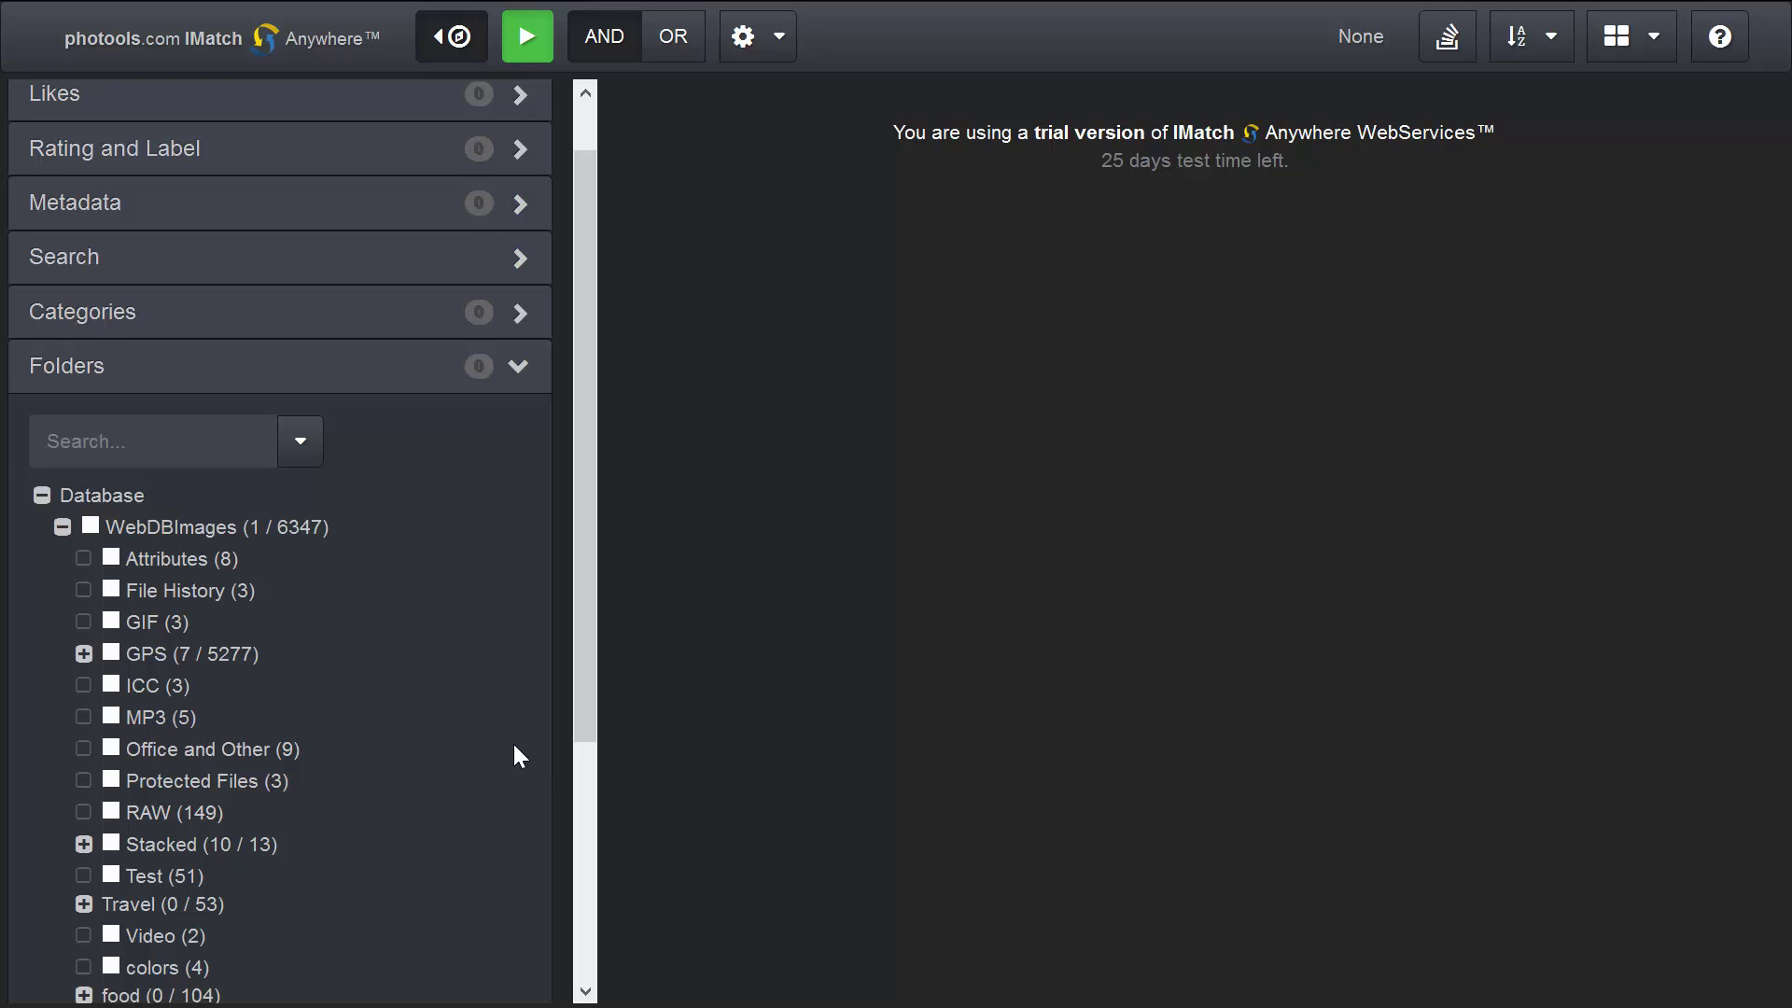
{"action": "scroll", "coordinate": [471, 734], "scroll_direction": "down", "scroll_amount": 4}
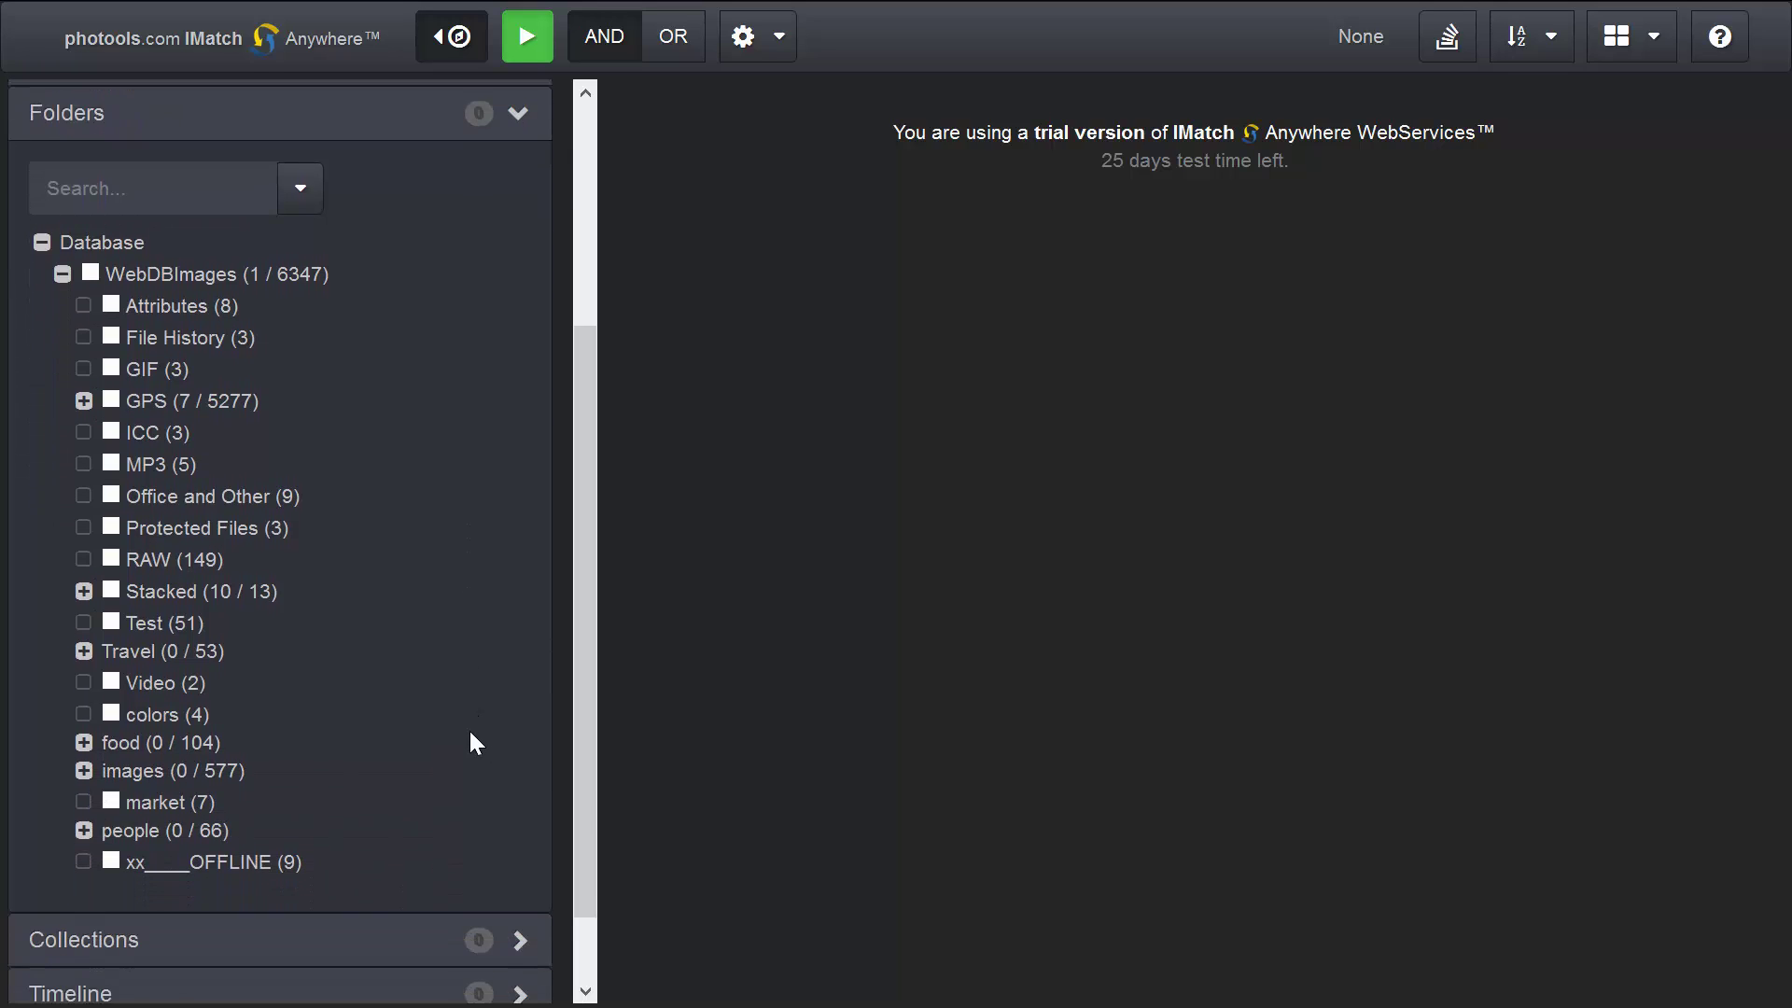
{"action": "scroll", "coordinate": [470, 744], "scroll_direction": "down", "scroll_amount": 1}
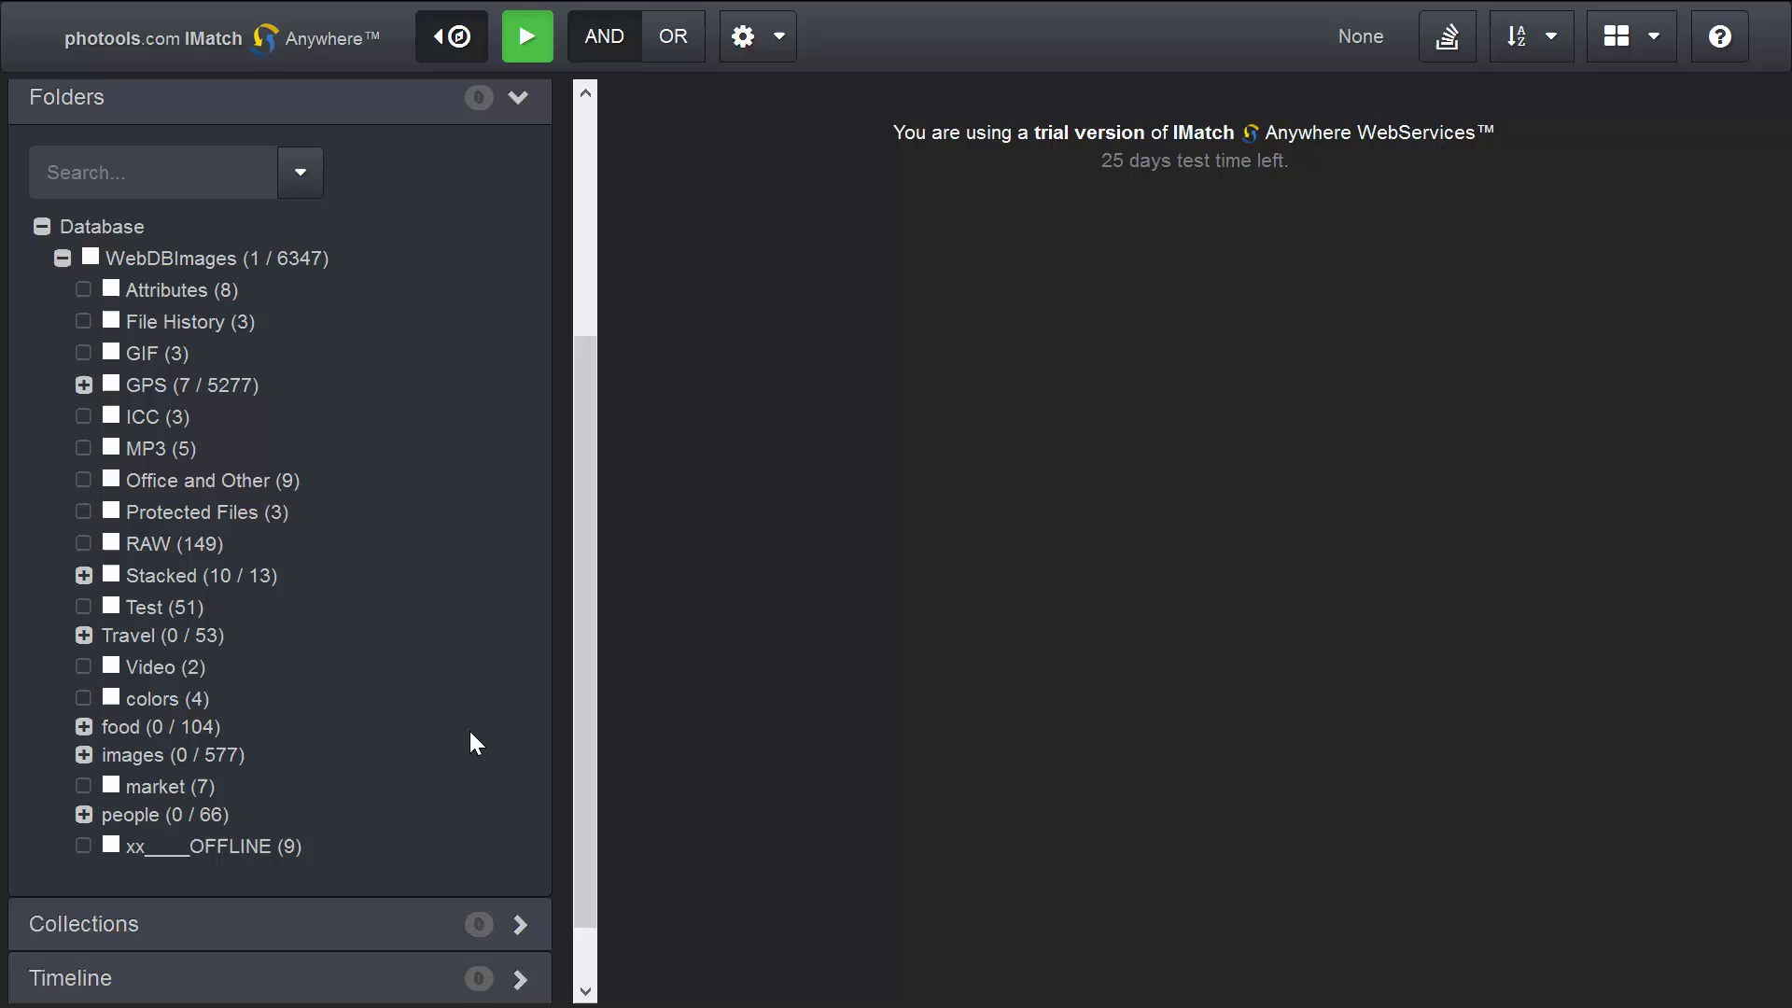
{"action": "left_click", "coordinate": [82, 728]}
{"action": "left_click", "coordinate": [131, 757]}
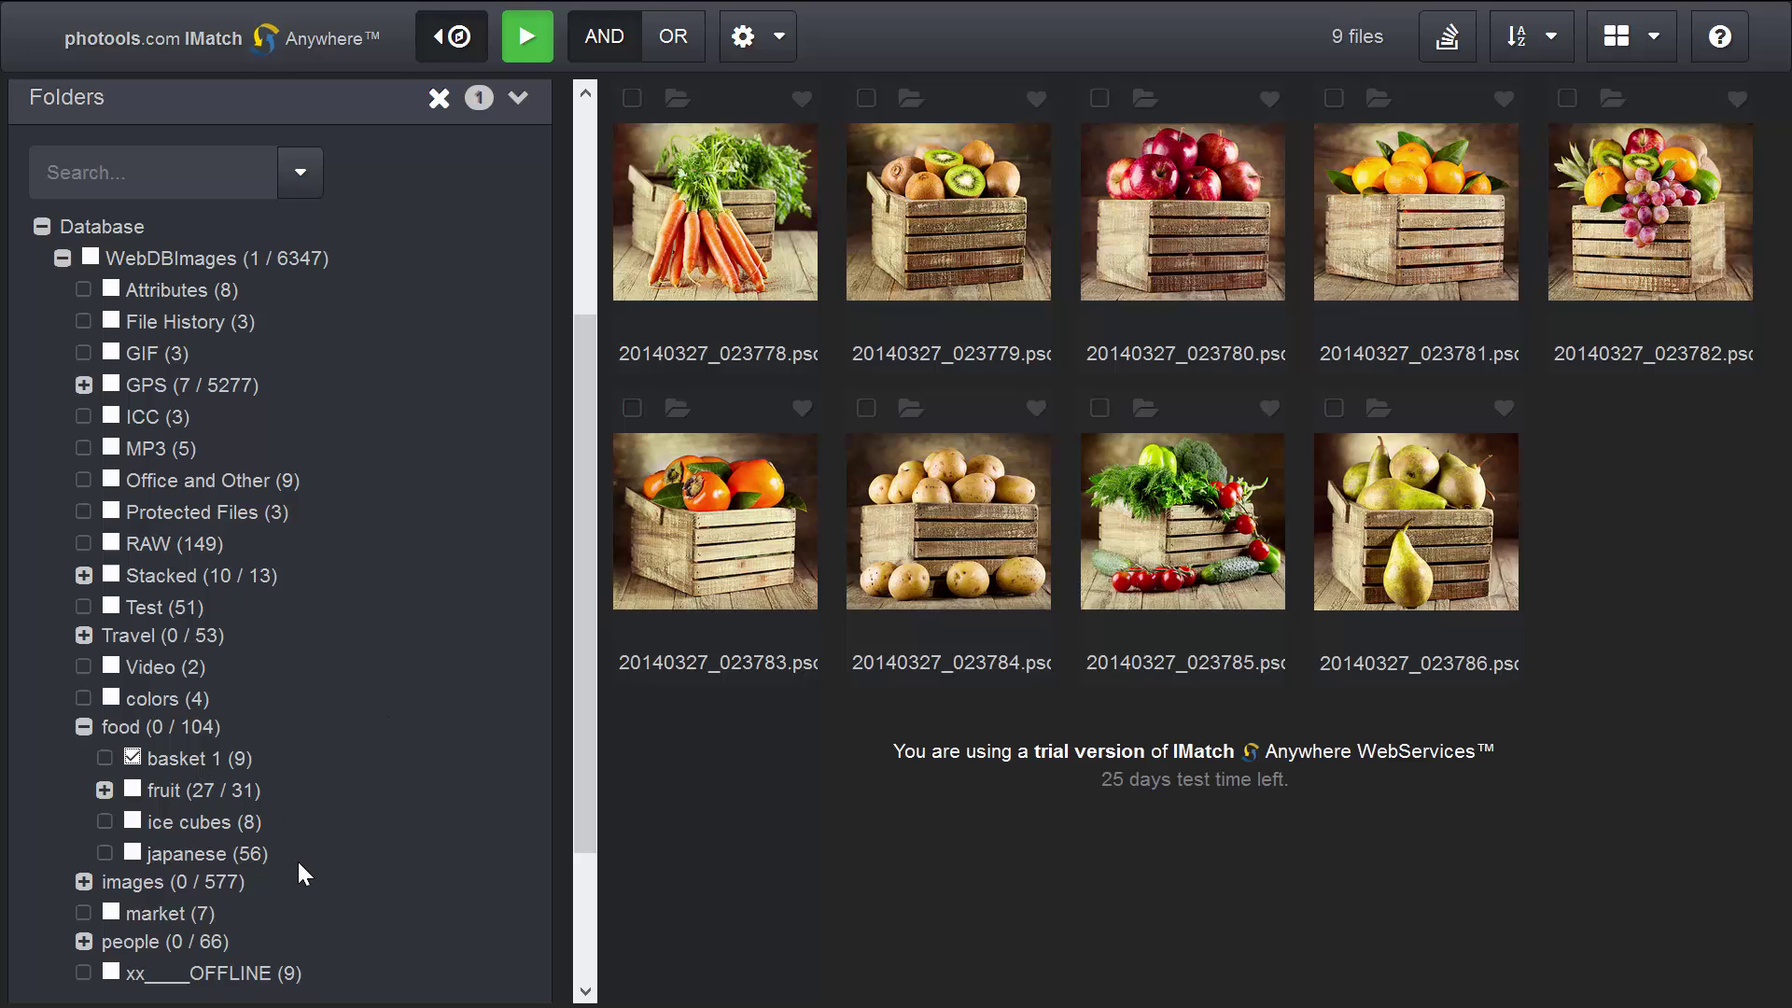
Add the ice cubes and japanese folders under food to the folder filter and browse the combined files
{"action": "left_click", "coordinate": [132, 820]}
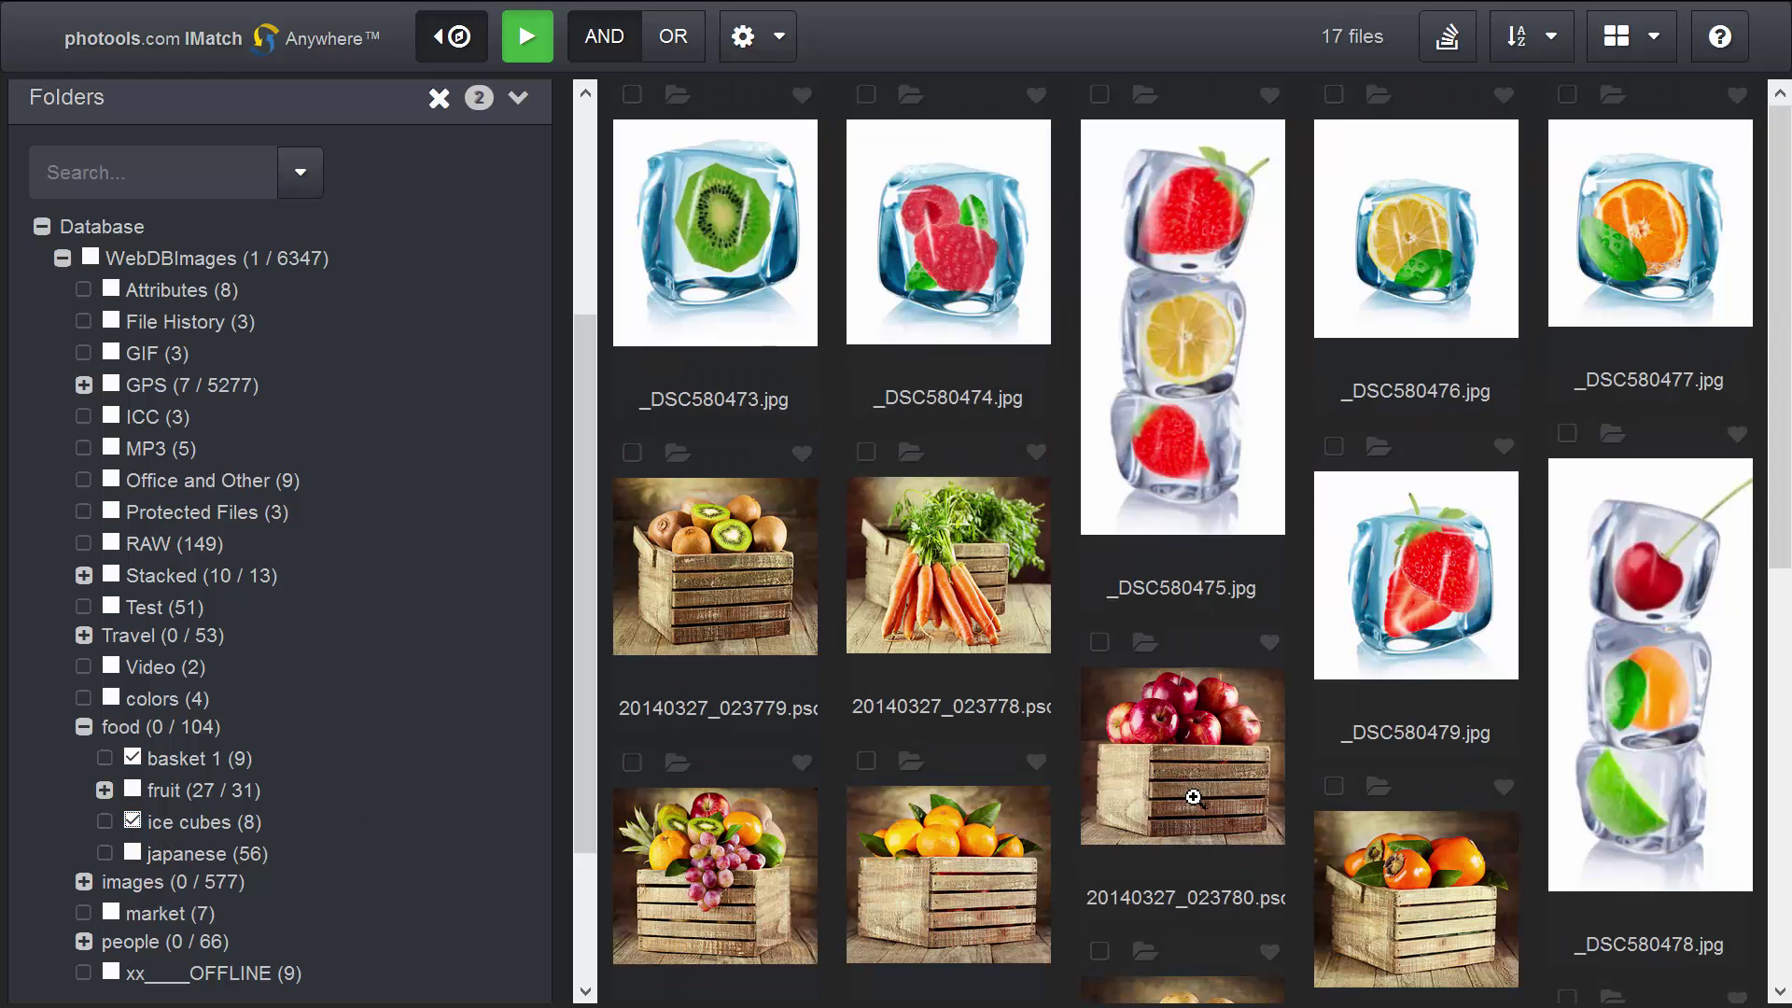
{"action": "scroll", "coordinate": [1194, 796], "scroll_direction": "down", "scroll_amount": 8}
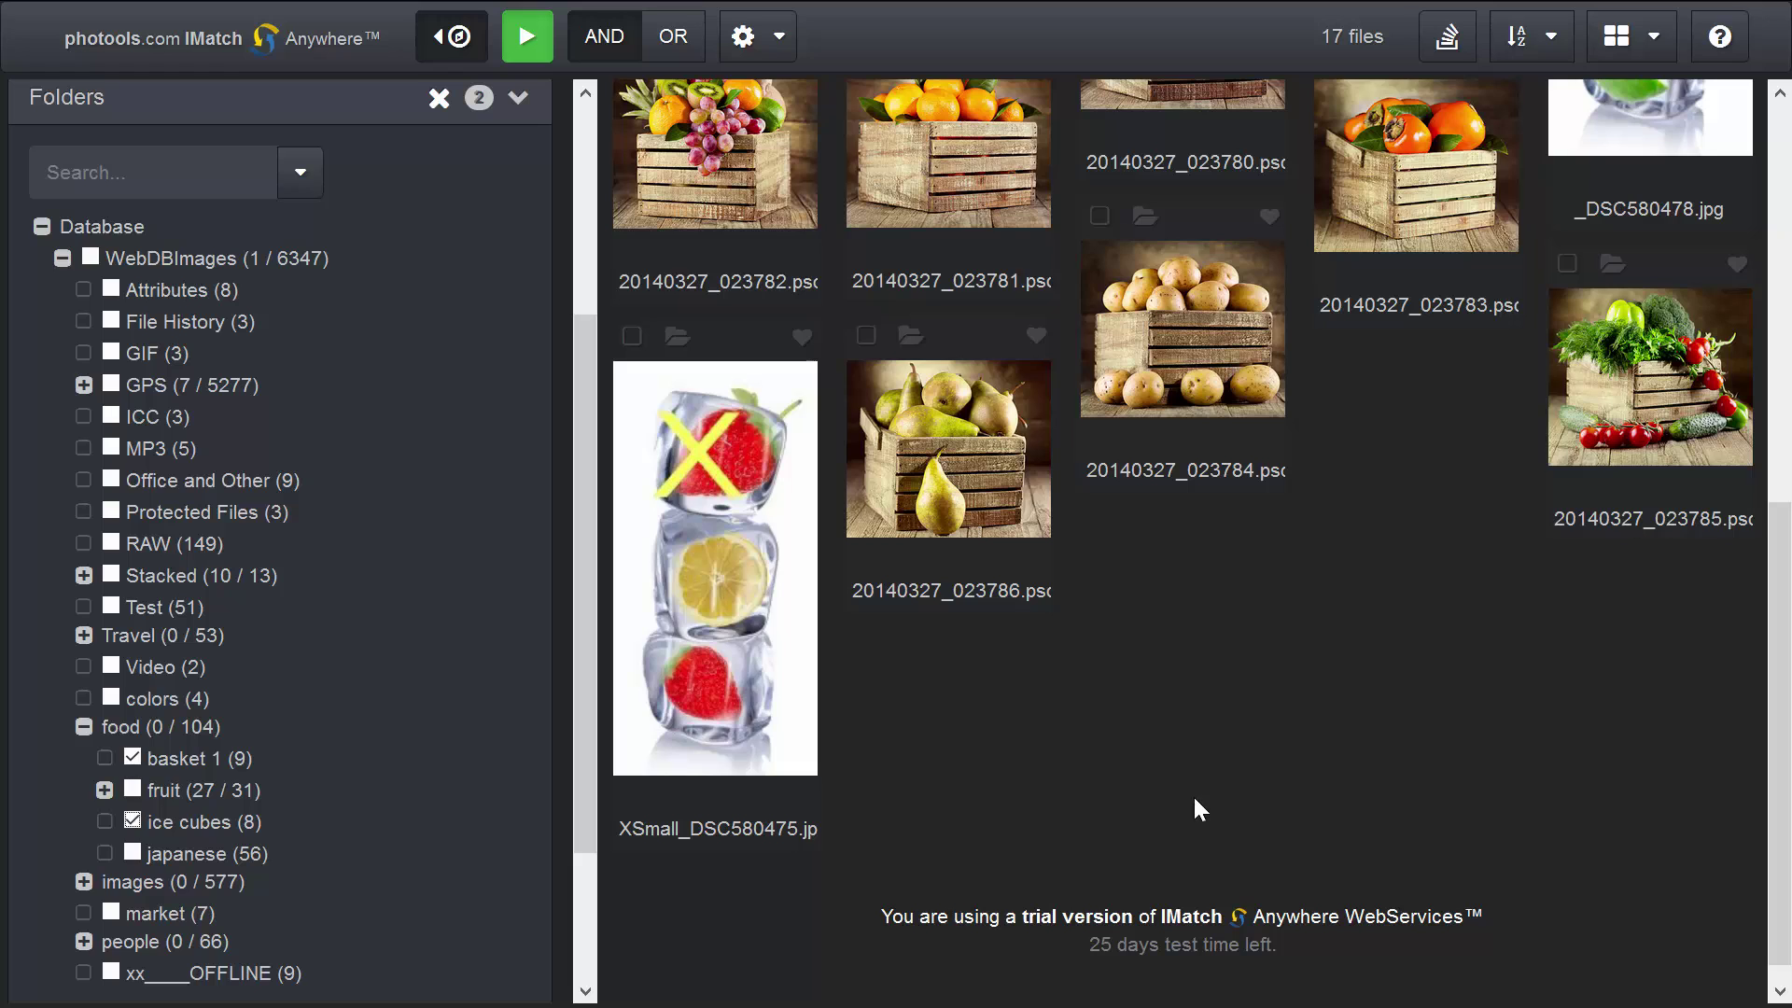
{"action": "scroll", "coordinate": [1193, 793], "scroll_direction": "up", "scroll_amount": 6}
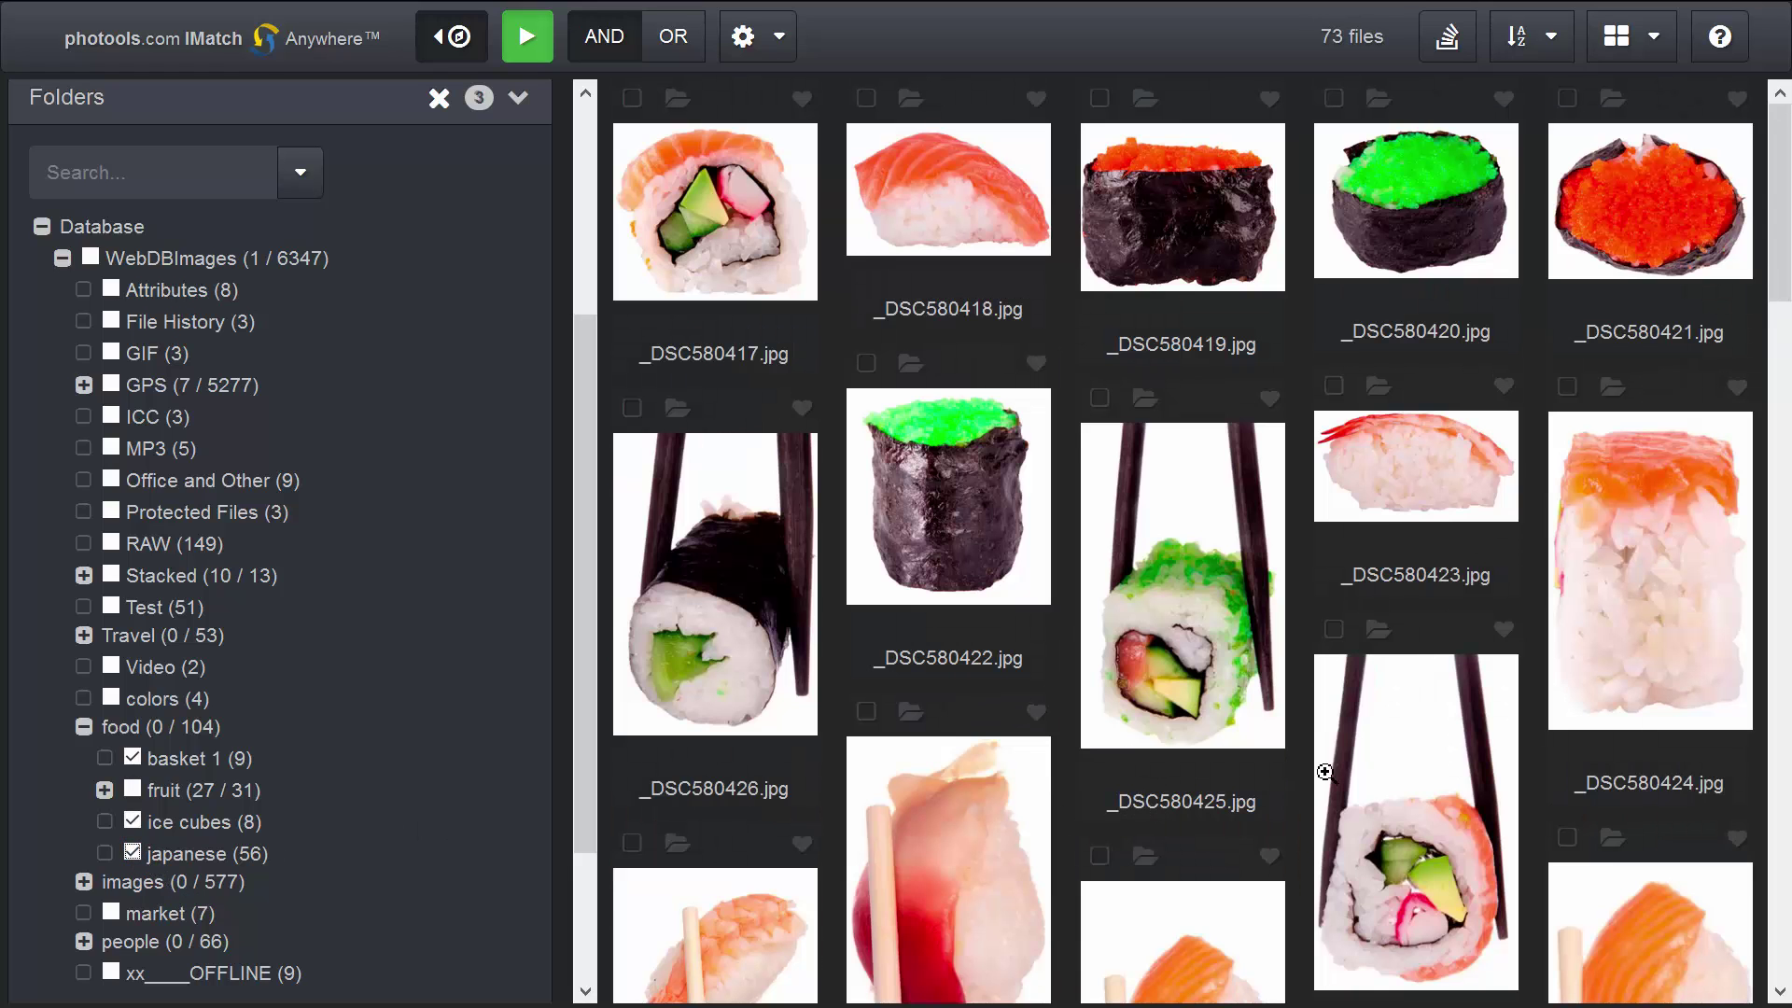
{"action": "scroll", "coordinate": [1326, 773], "scroll_direction": "down", "scroll_amount": 10}
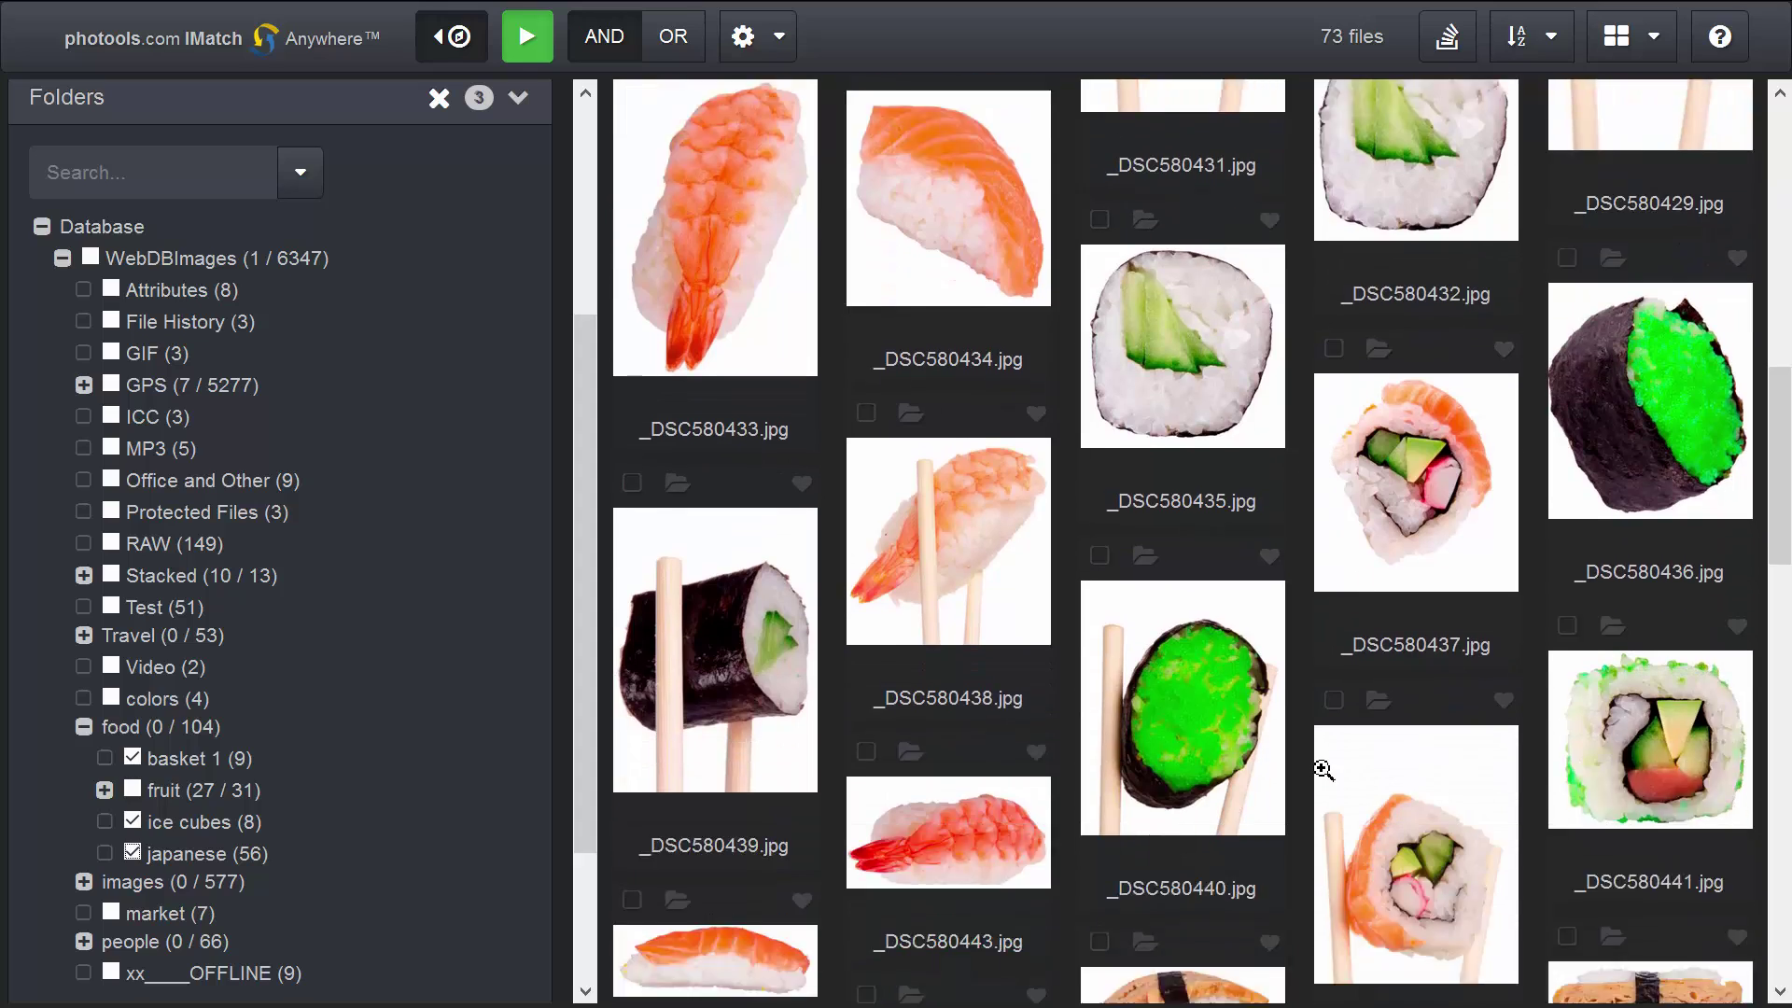
{"action": "scroll", "coordinate": [1330, 783], "scroll_direction": "down", "scroll_amount": 8}
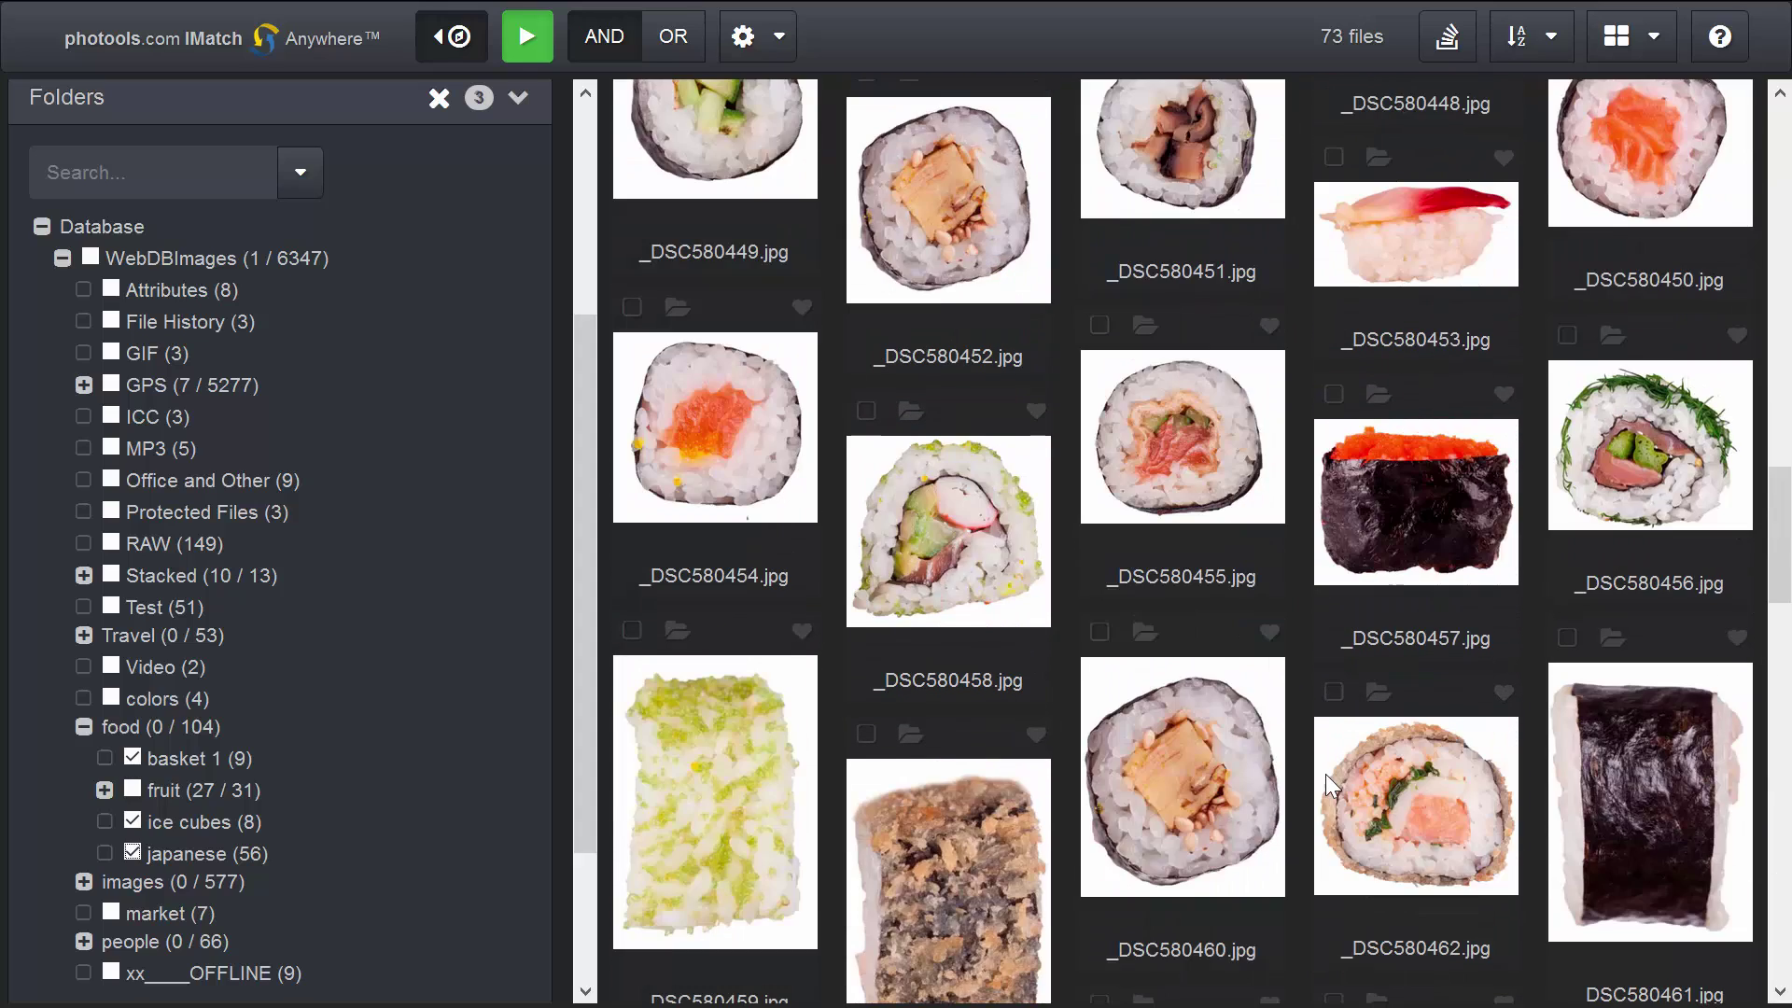
{"action": "scroll", "coordinate": [1326, 775], "scroll_direction": "up", "scroll_amount": 15}
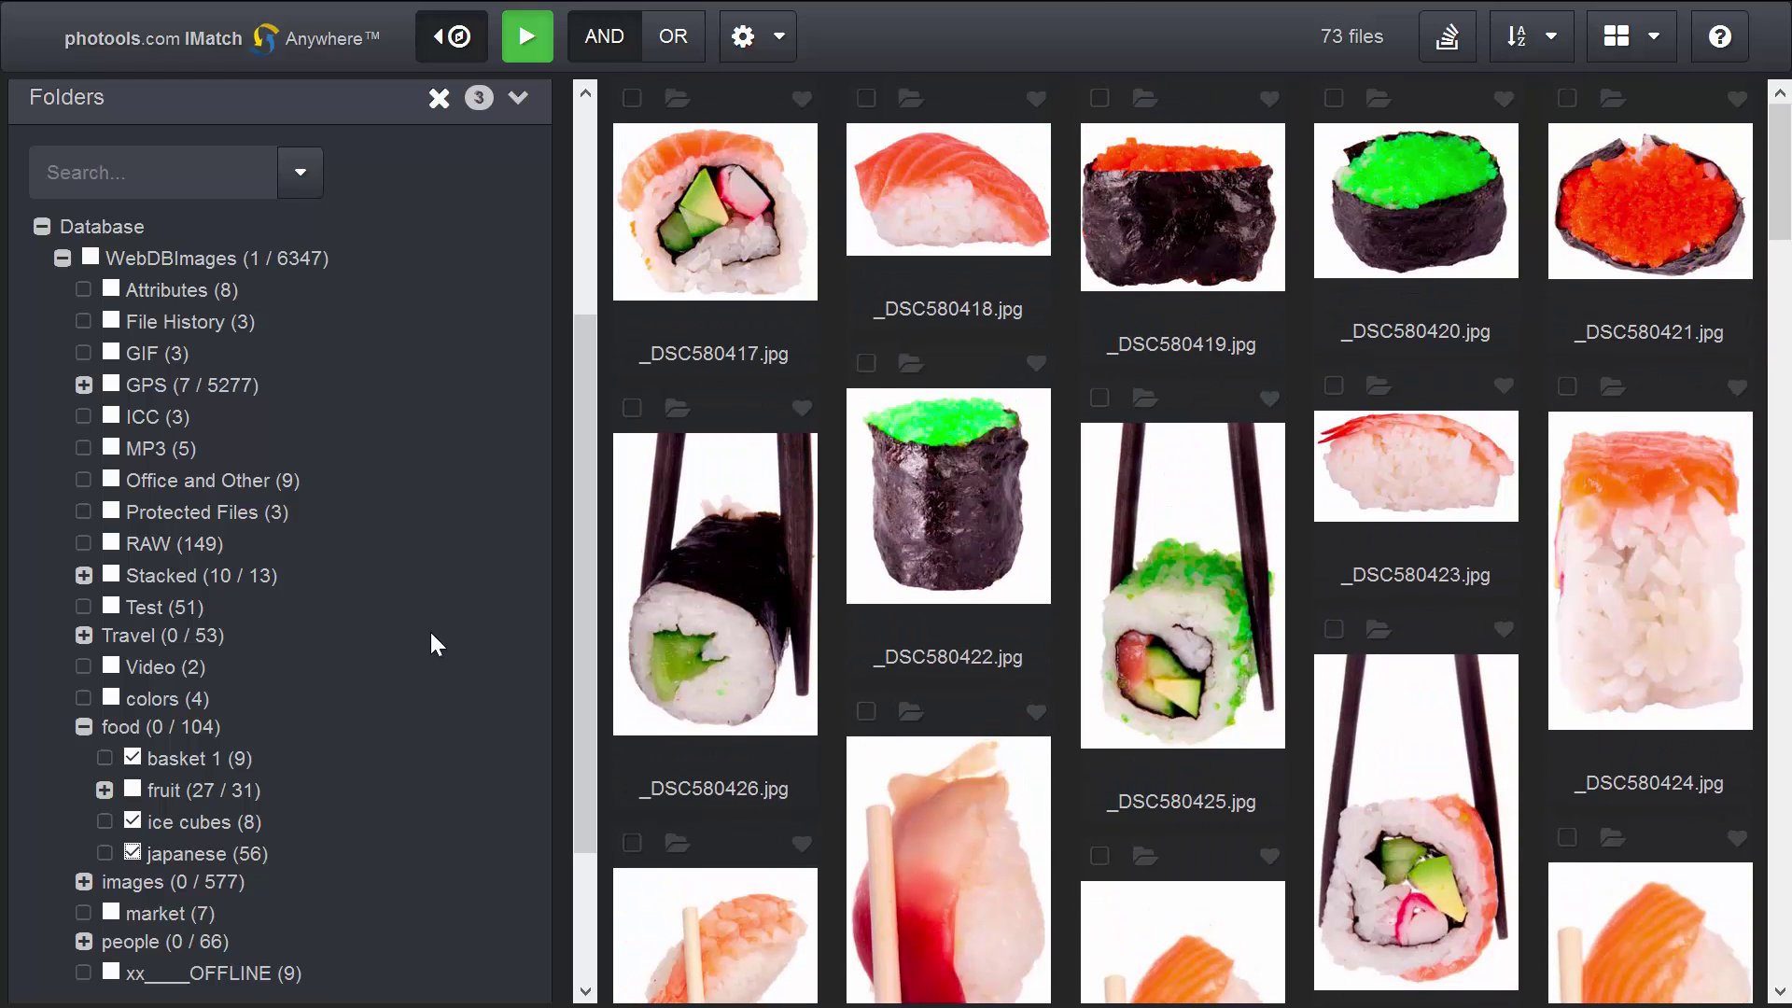
Replace the folder filter with the people subfolder found by searching the folders for the girl's first name, and clear it again
{"action": "scroll", "coordinate": [414, 619], "scroll_direction": "up", "scroll_amount": 3}
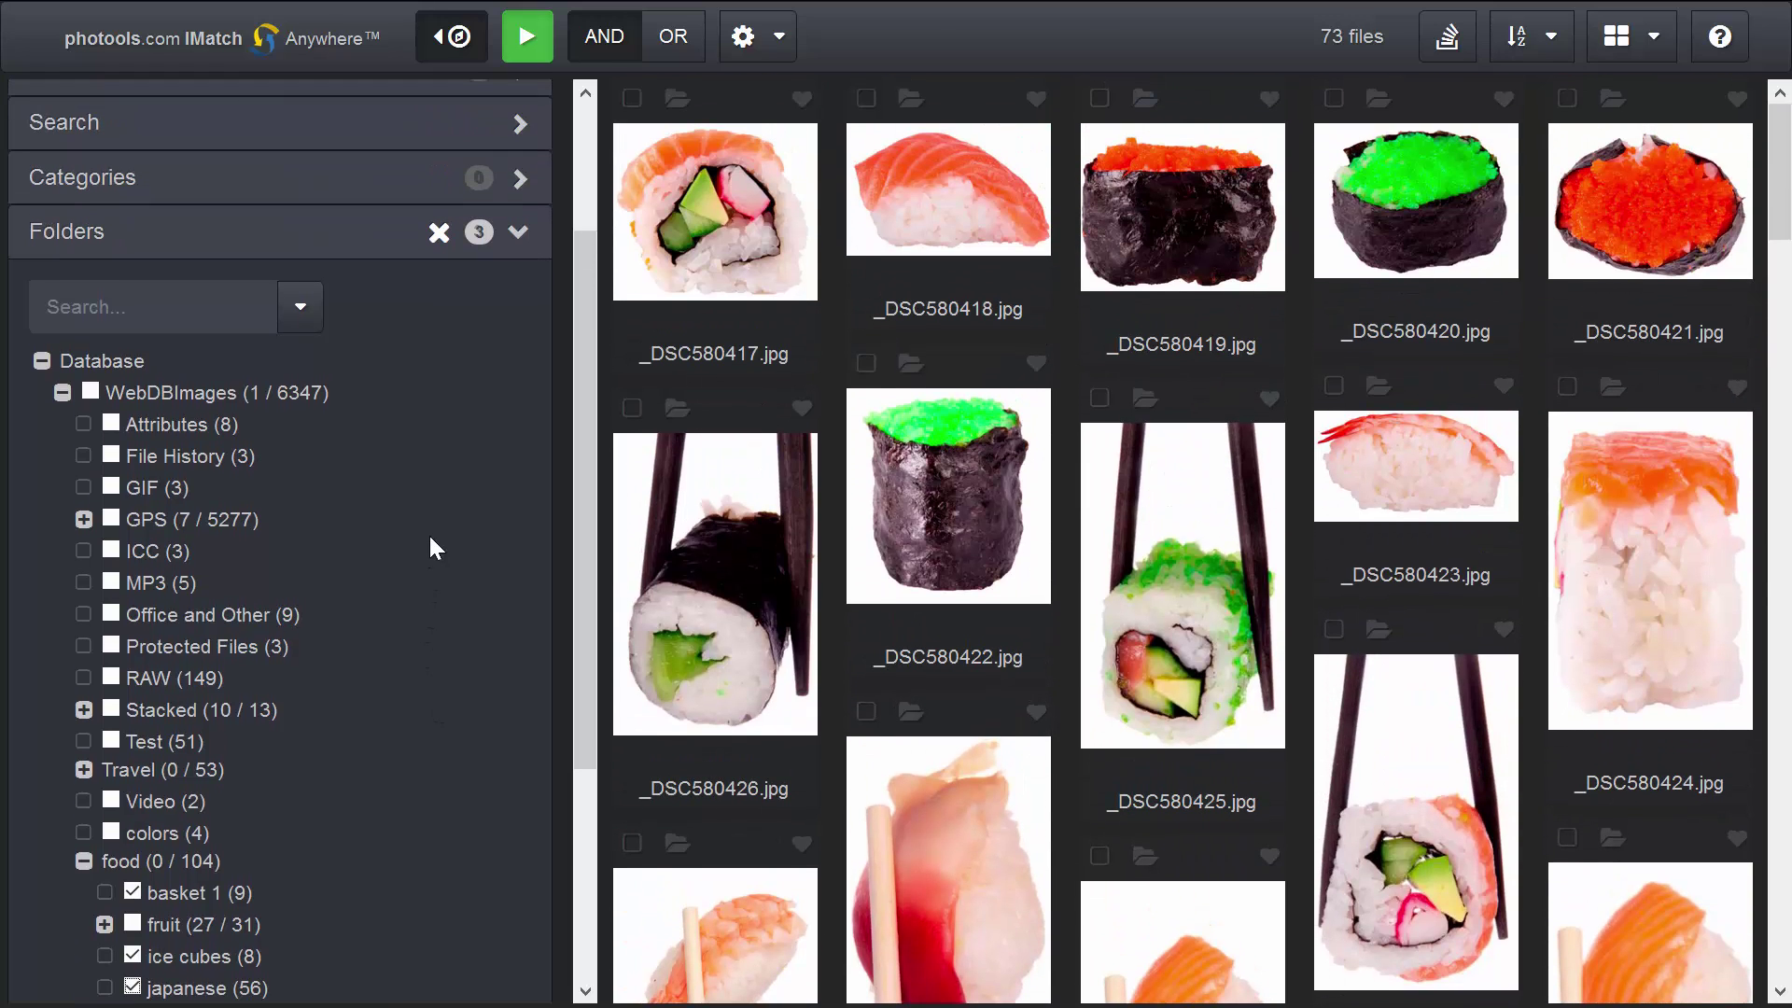
{"action": "left_click", "coordinate": [439, 231]}
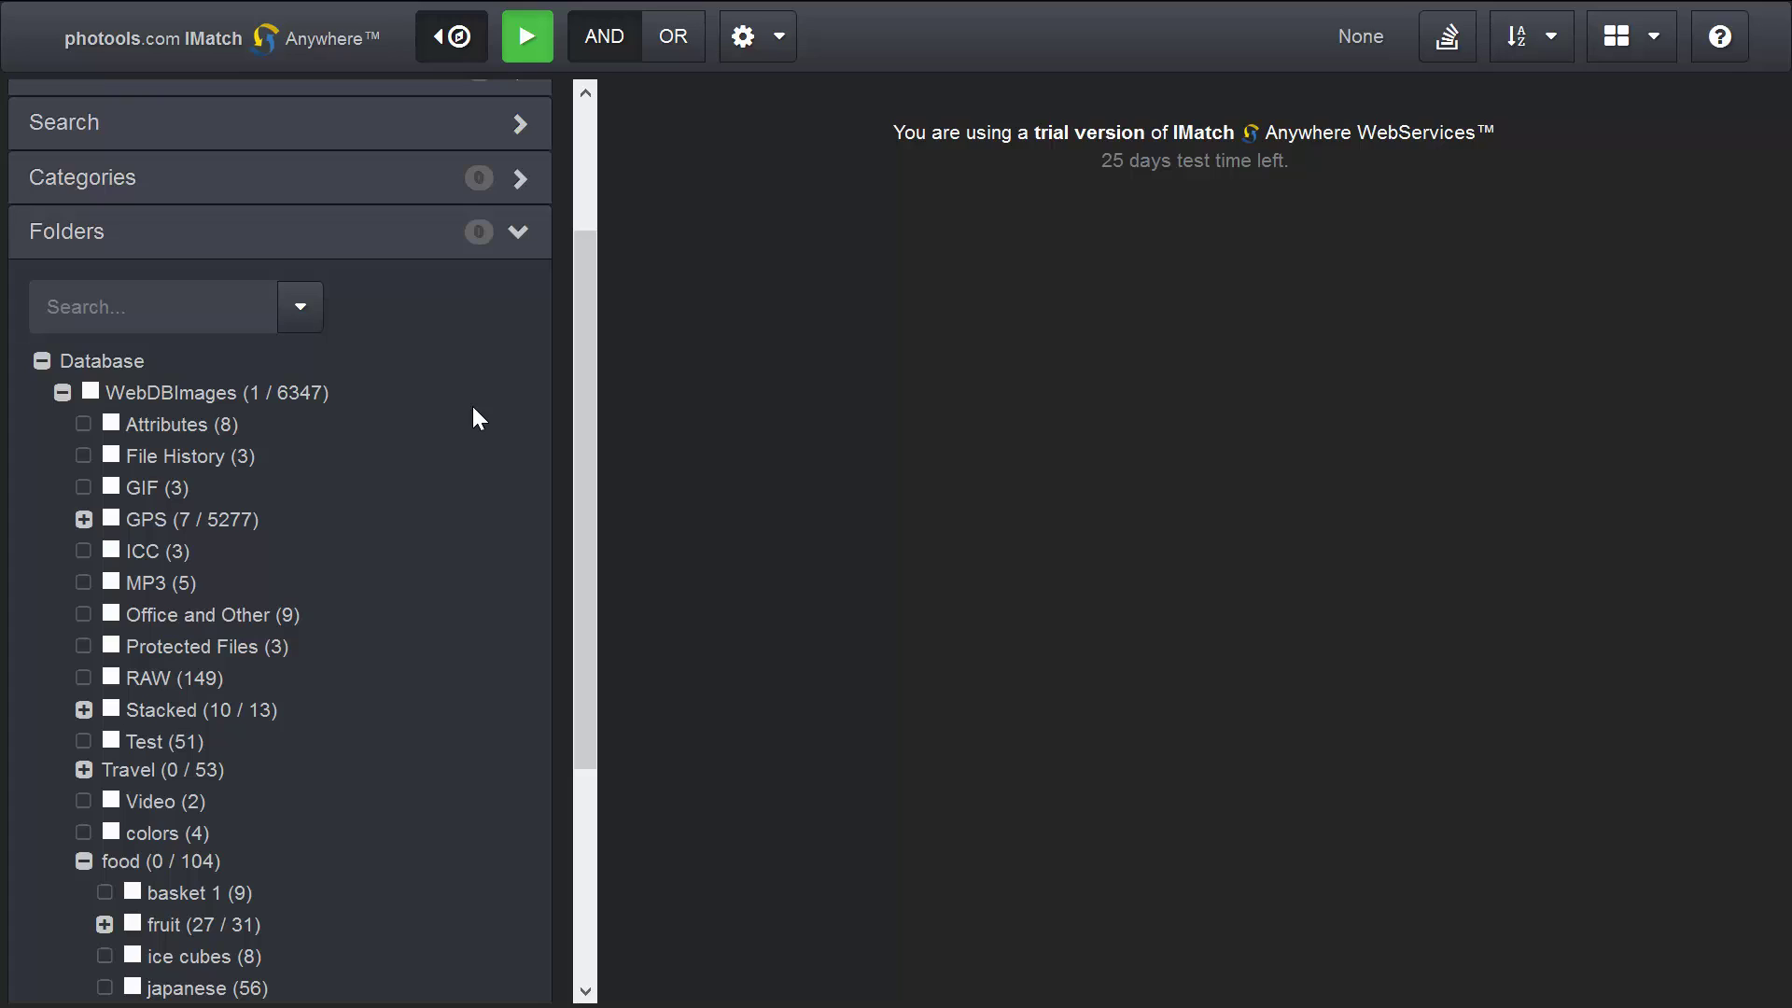
{"action": "left_click", "coordinate": [150, 300]}
{"action": "type", "text": "lara"}
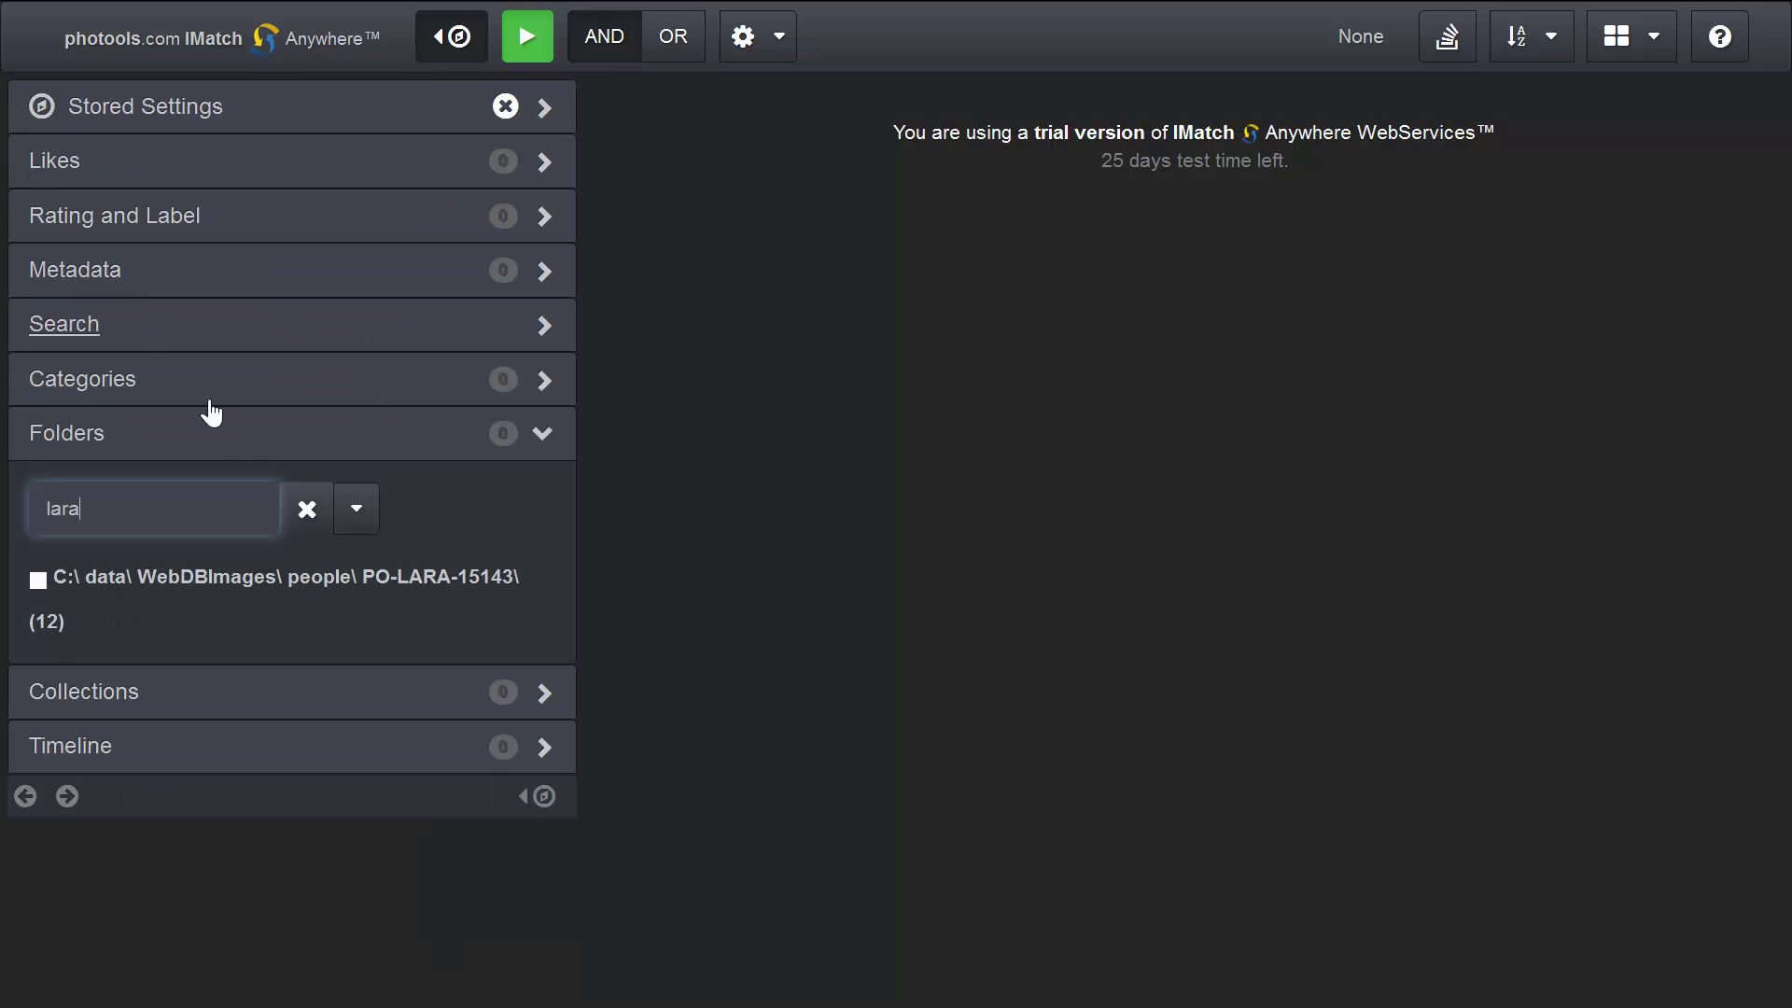
{"action": "left_click", "coordinate": [37, 580]}
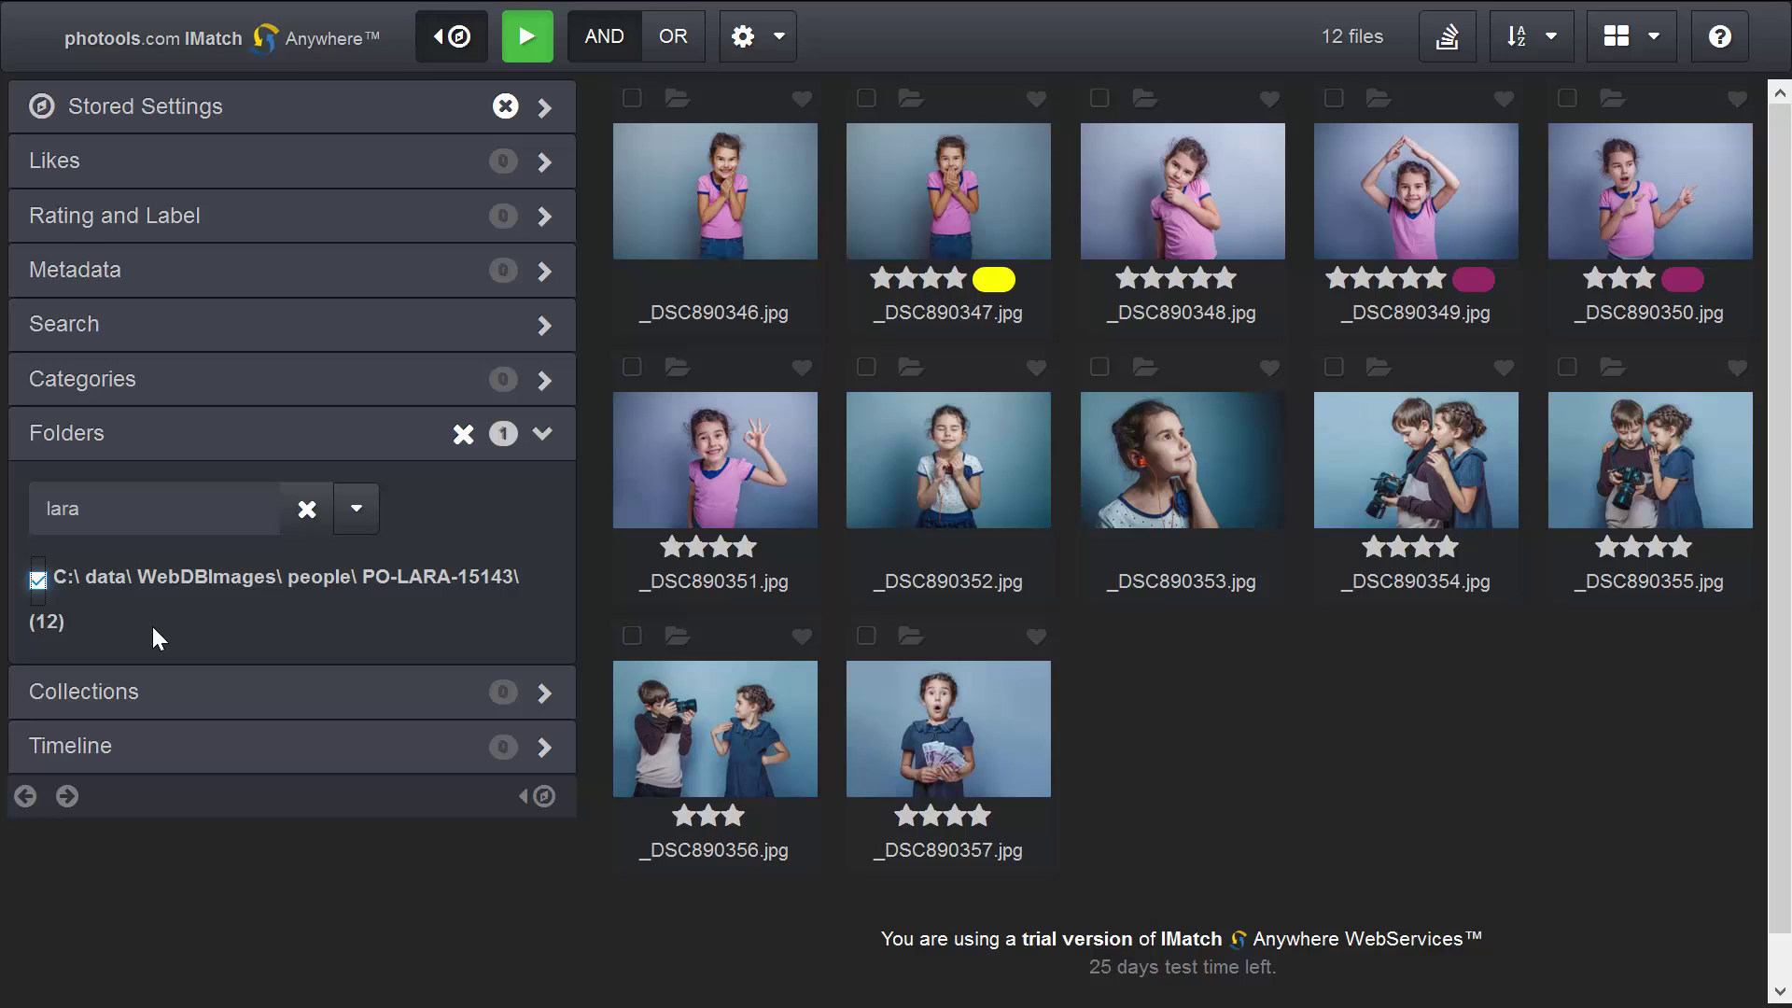
{"action": "left_click", "coordinate": [151, 623]}
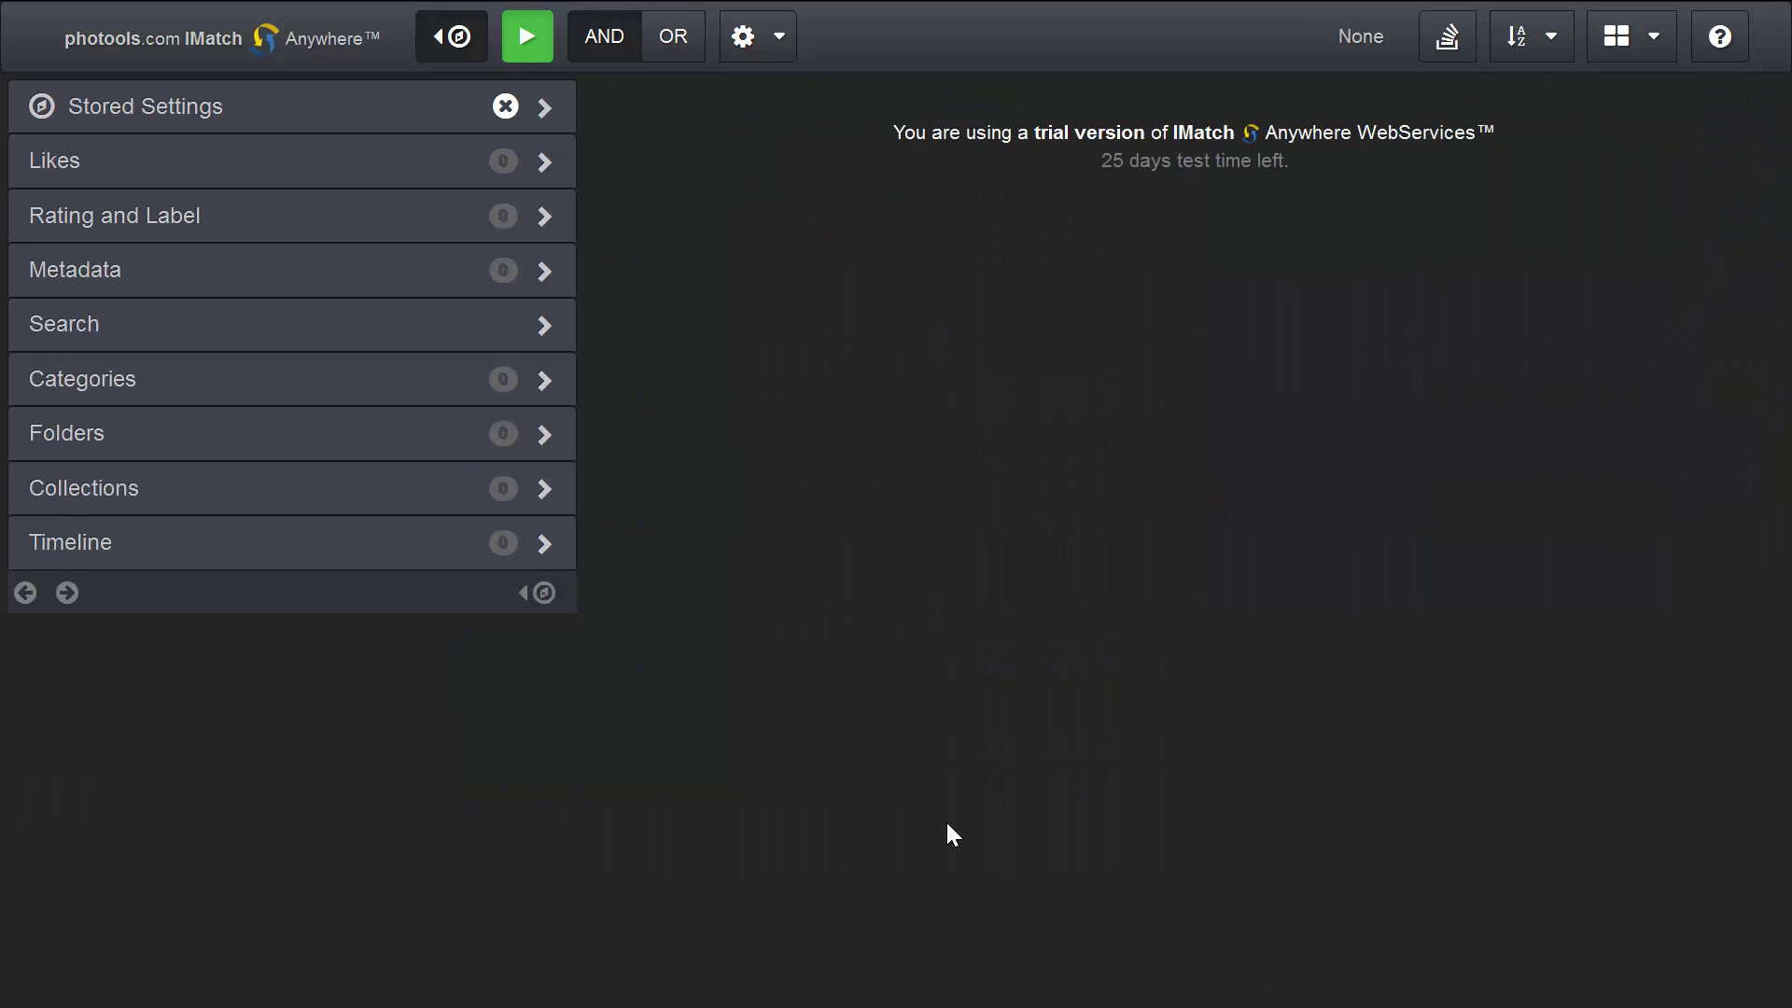
Show the files in the Bookmarks collection and remove that collection filter again
{"action": "left_click", "coordinate": [542, 493]}
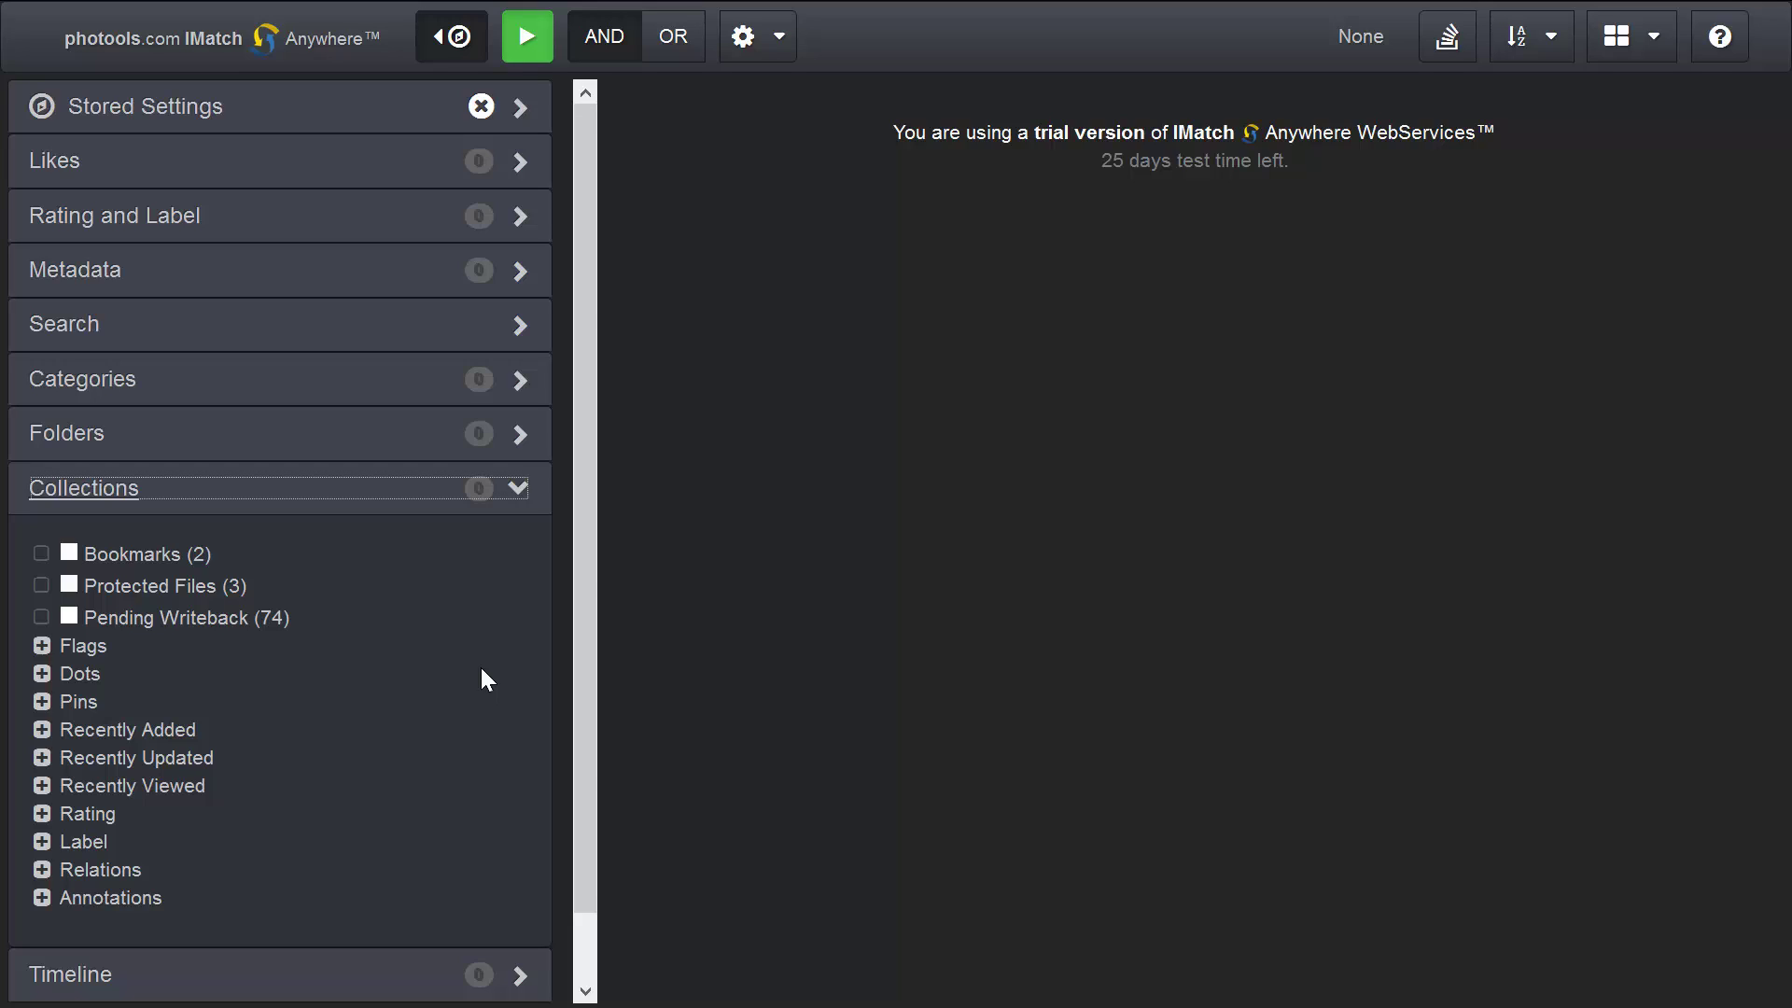
{"action": "left_click", "coordinate": [68, 553]}
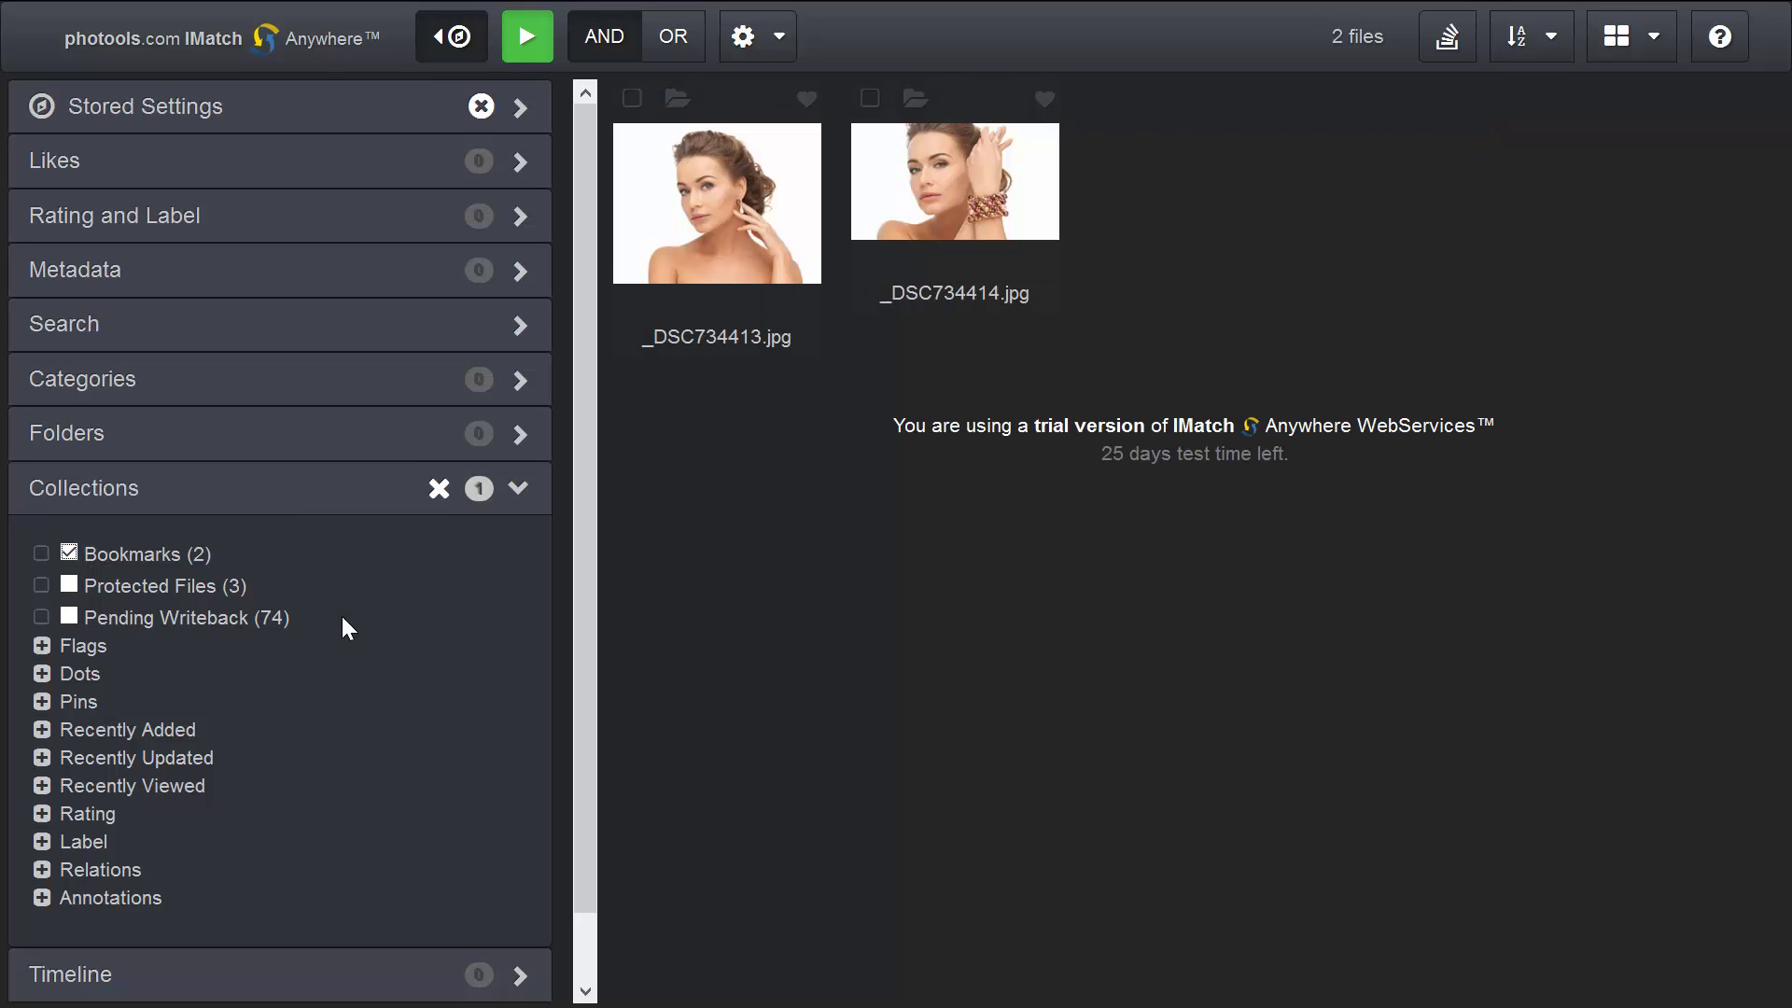
{"action": "left_click", "coordinate": [70, 554]}
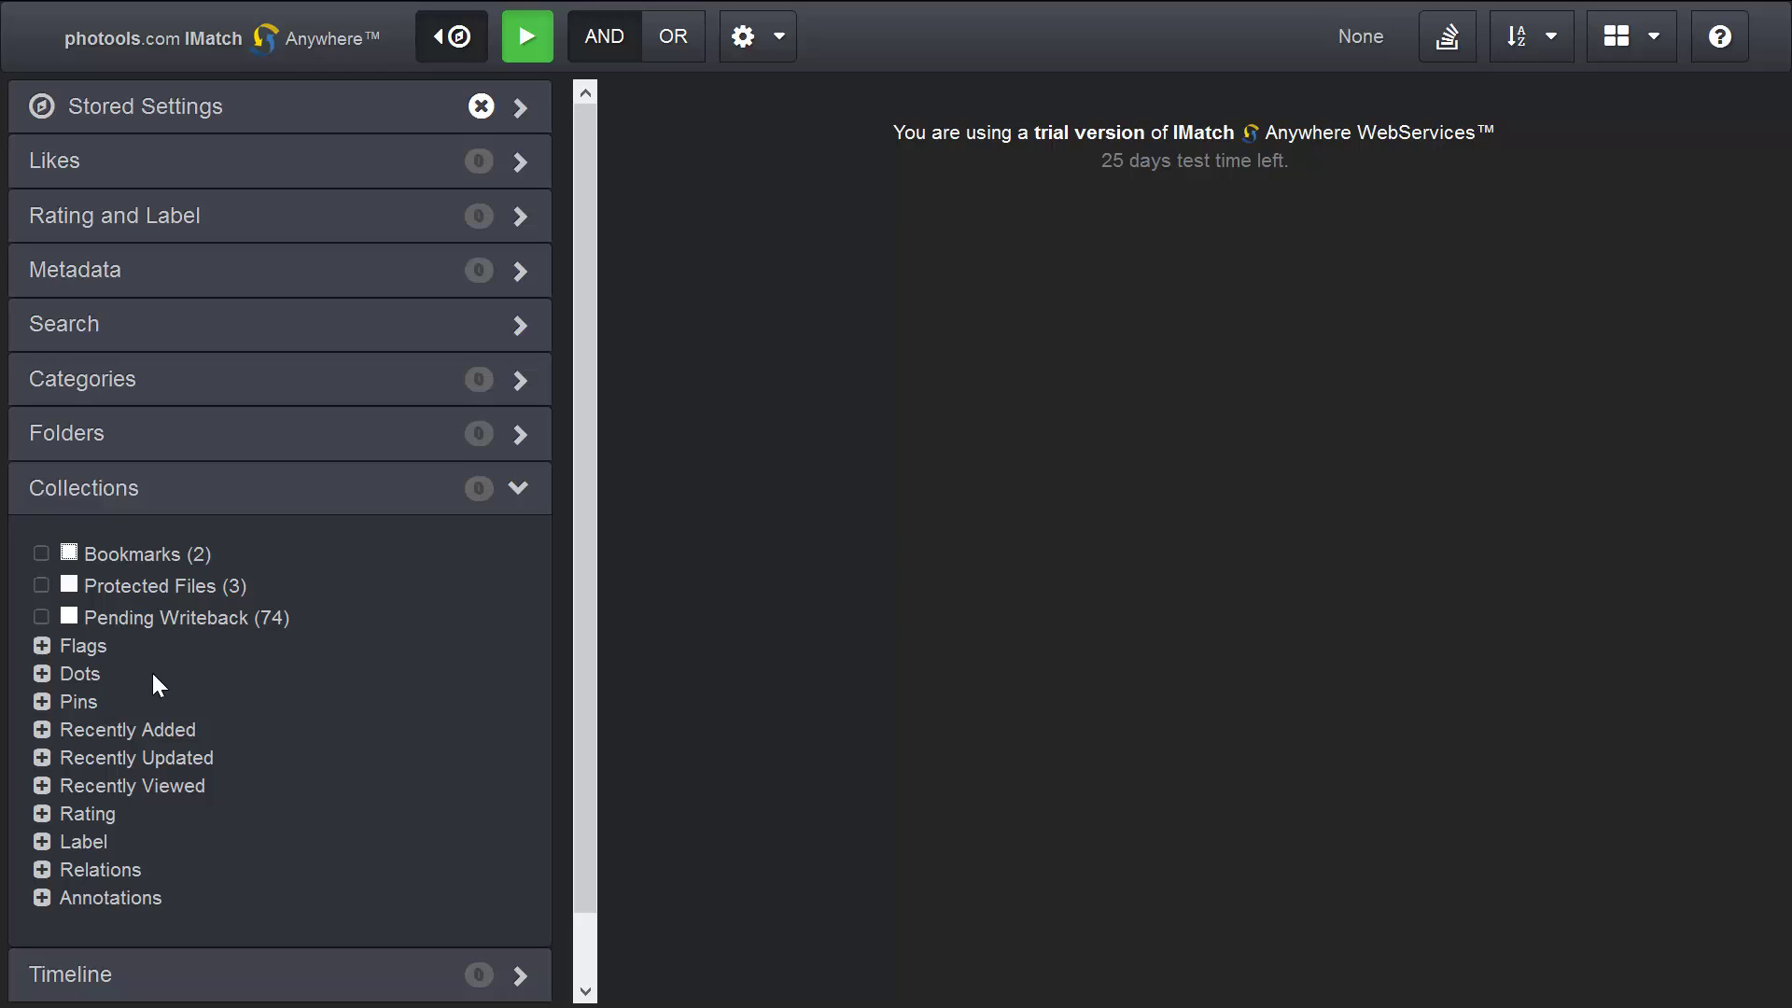
Browse the files of the Red and Blue collections under Dots together, and clear the collection filter
{"action": "left_click", "coordinate": [41, 674]}
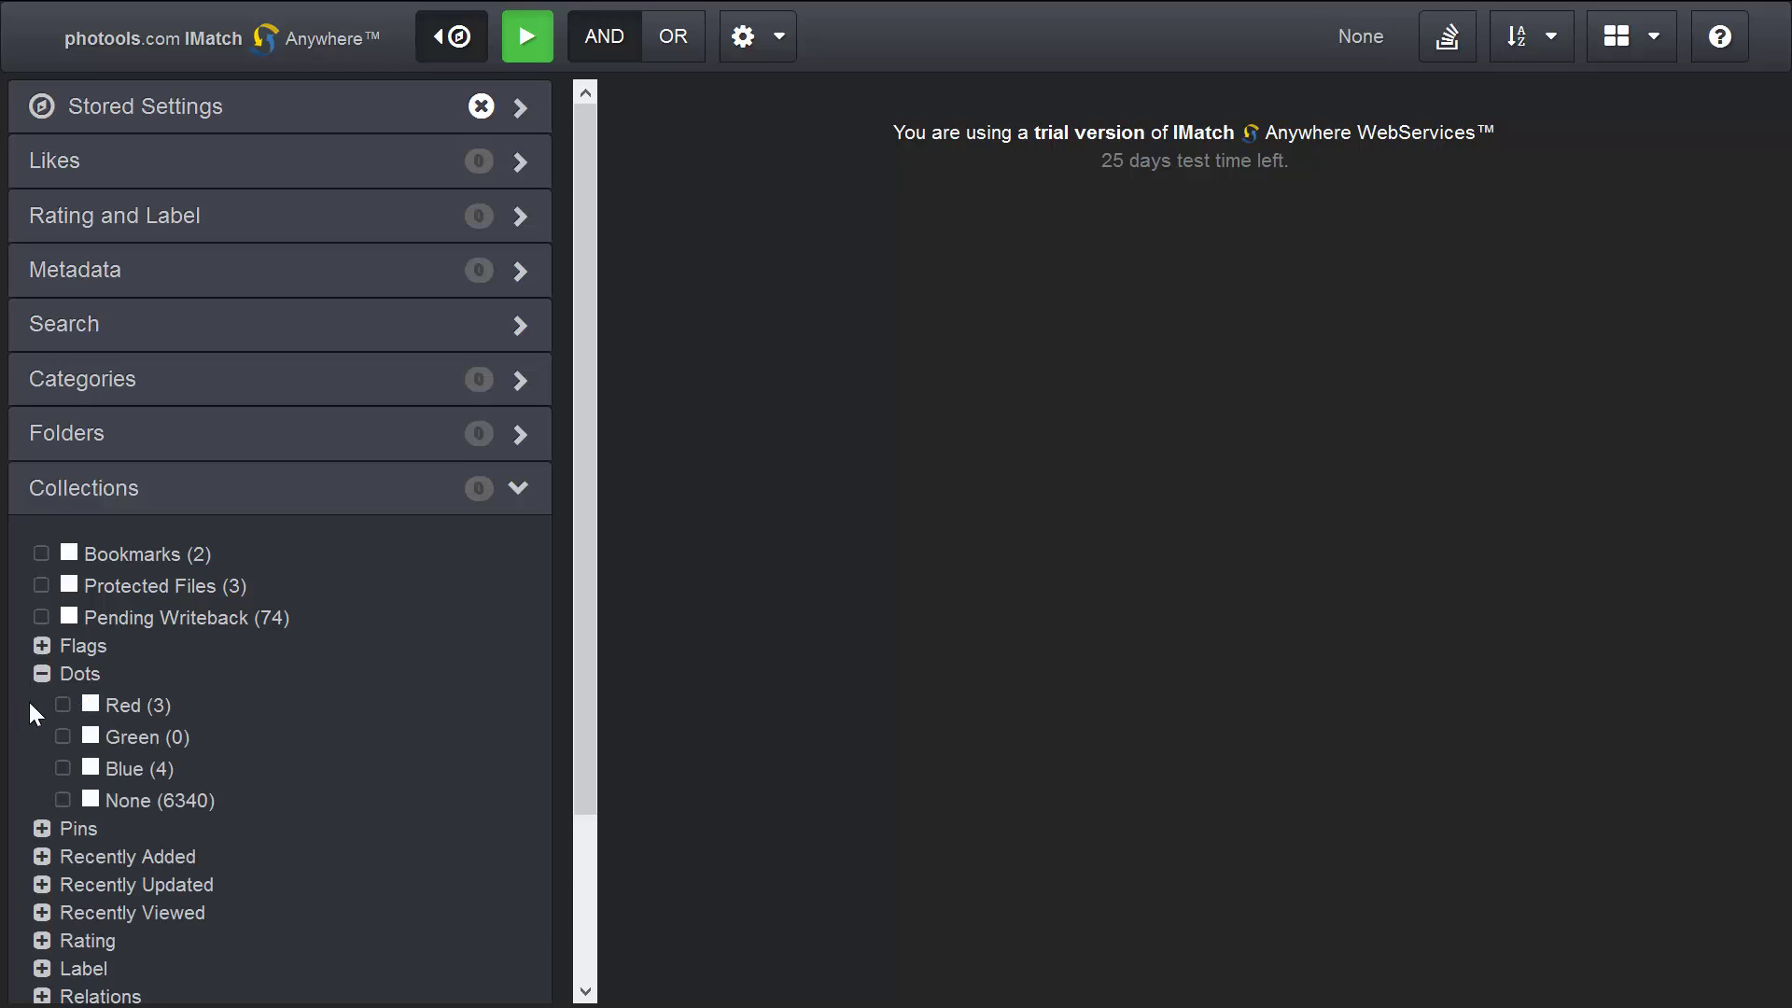
{"action": "left_click", "coordinate": [91, 705]}
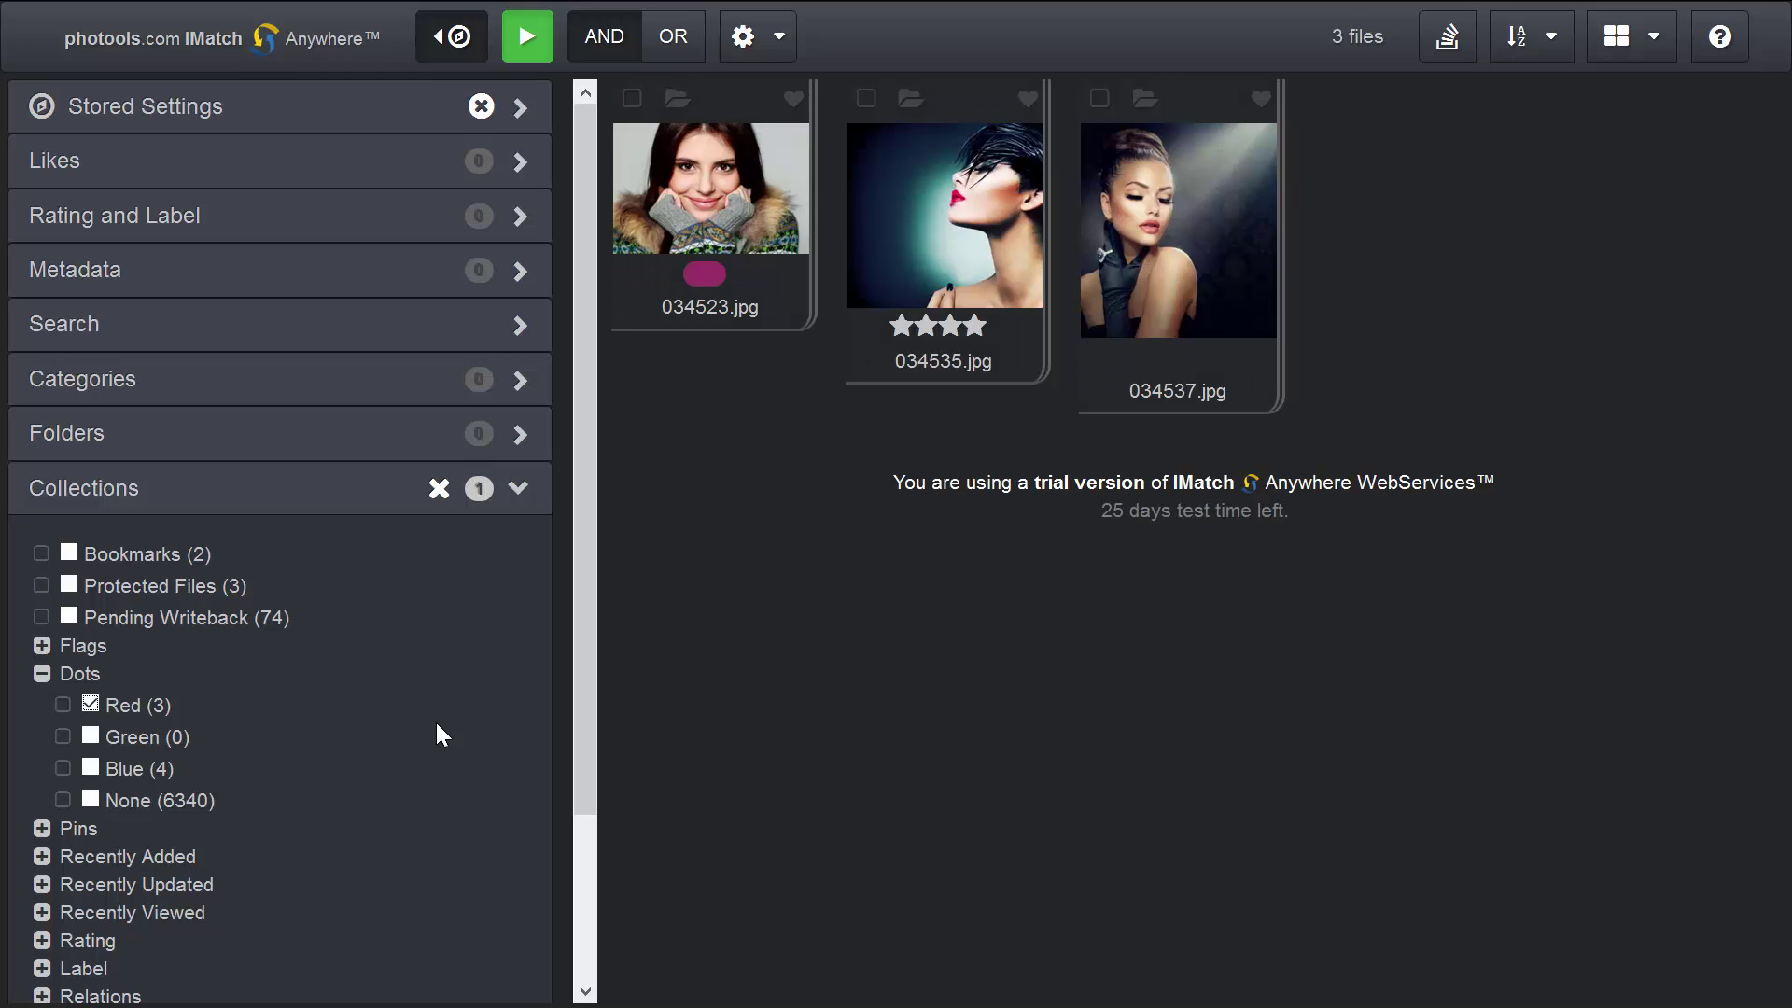
{"action": "left_click", "coordinate": [91, 769]}
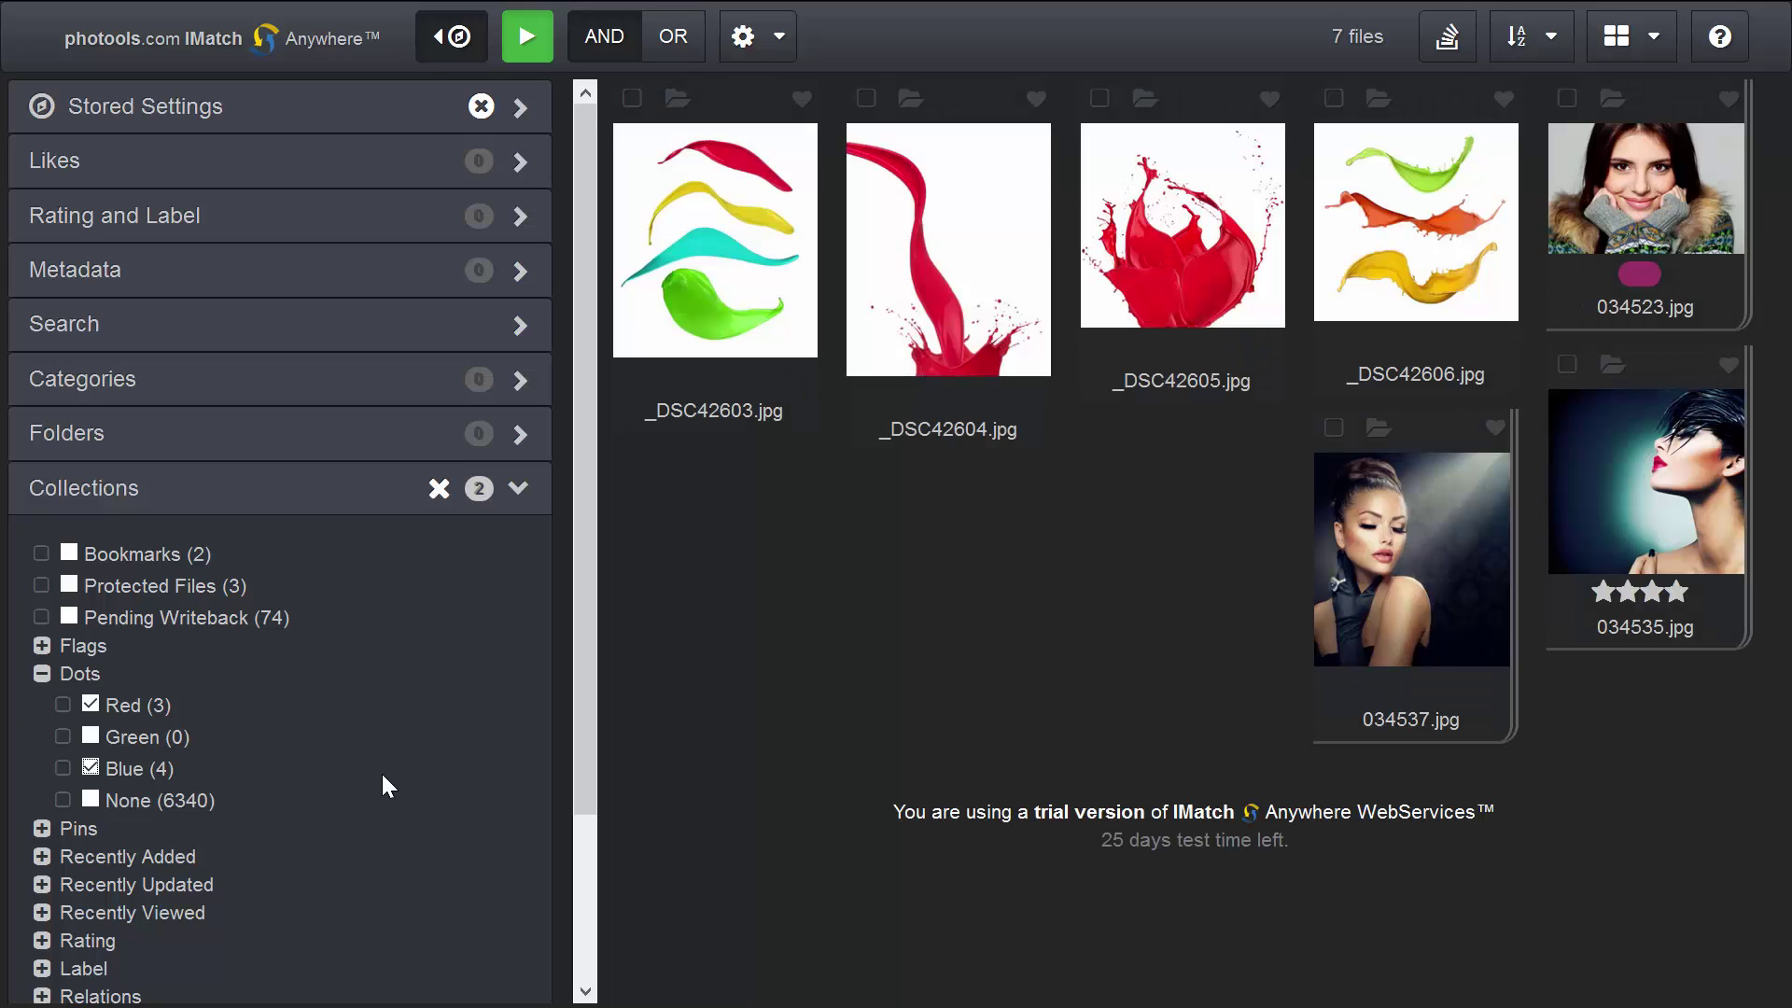
{"action": "scroll", "coordinate": [381, 771], "scroll_direction": "down", "scroll_amount": 2}
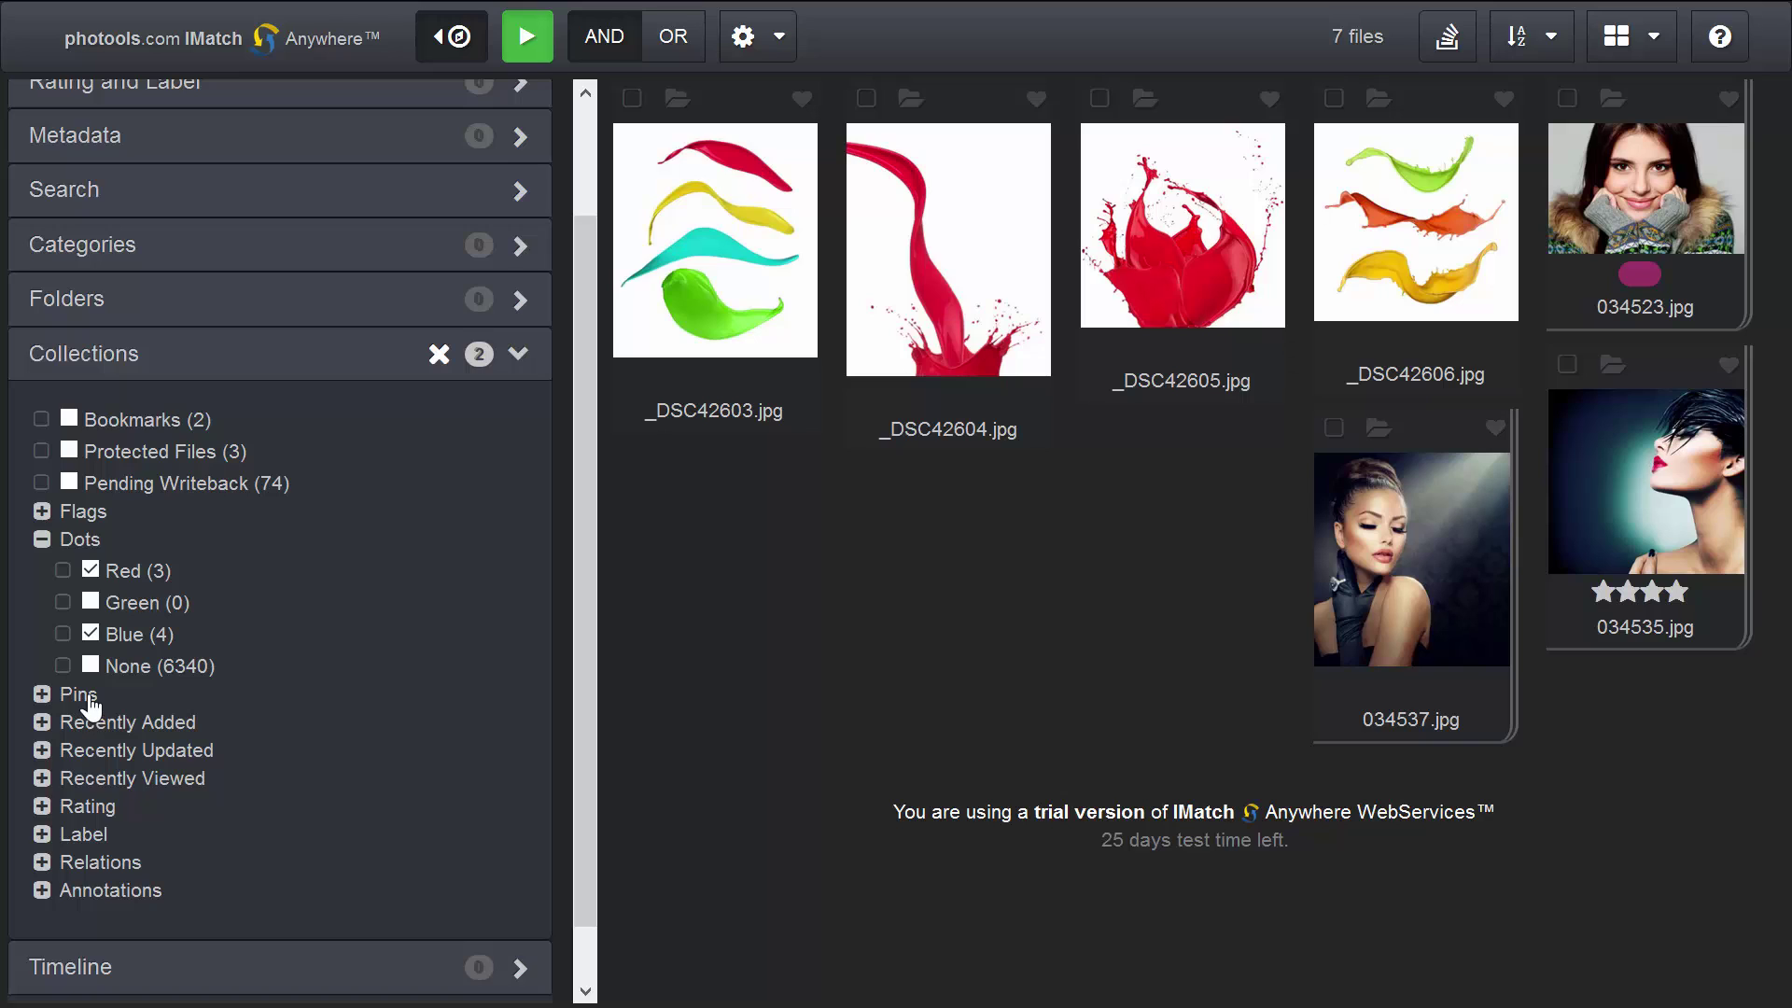
{"action": "left_click", "coordinate": [439, 353]}
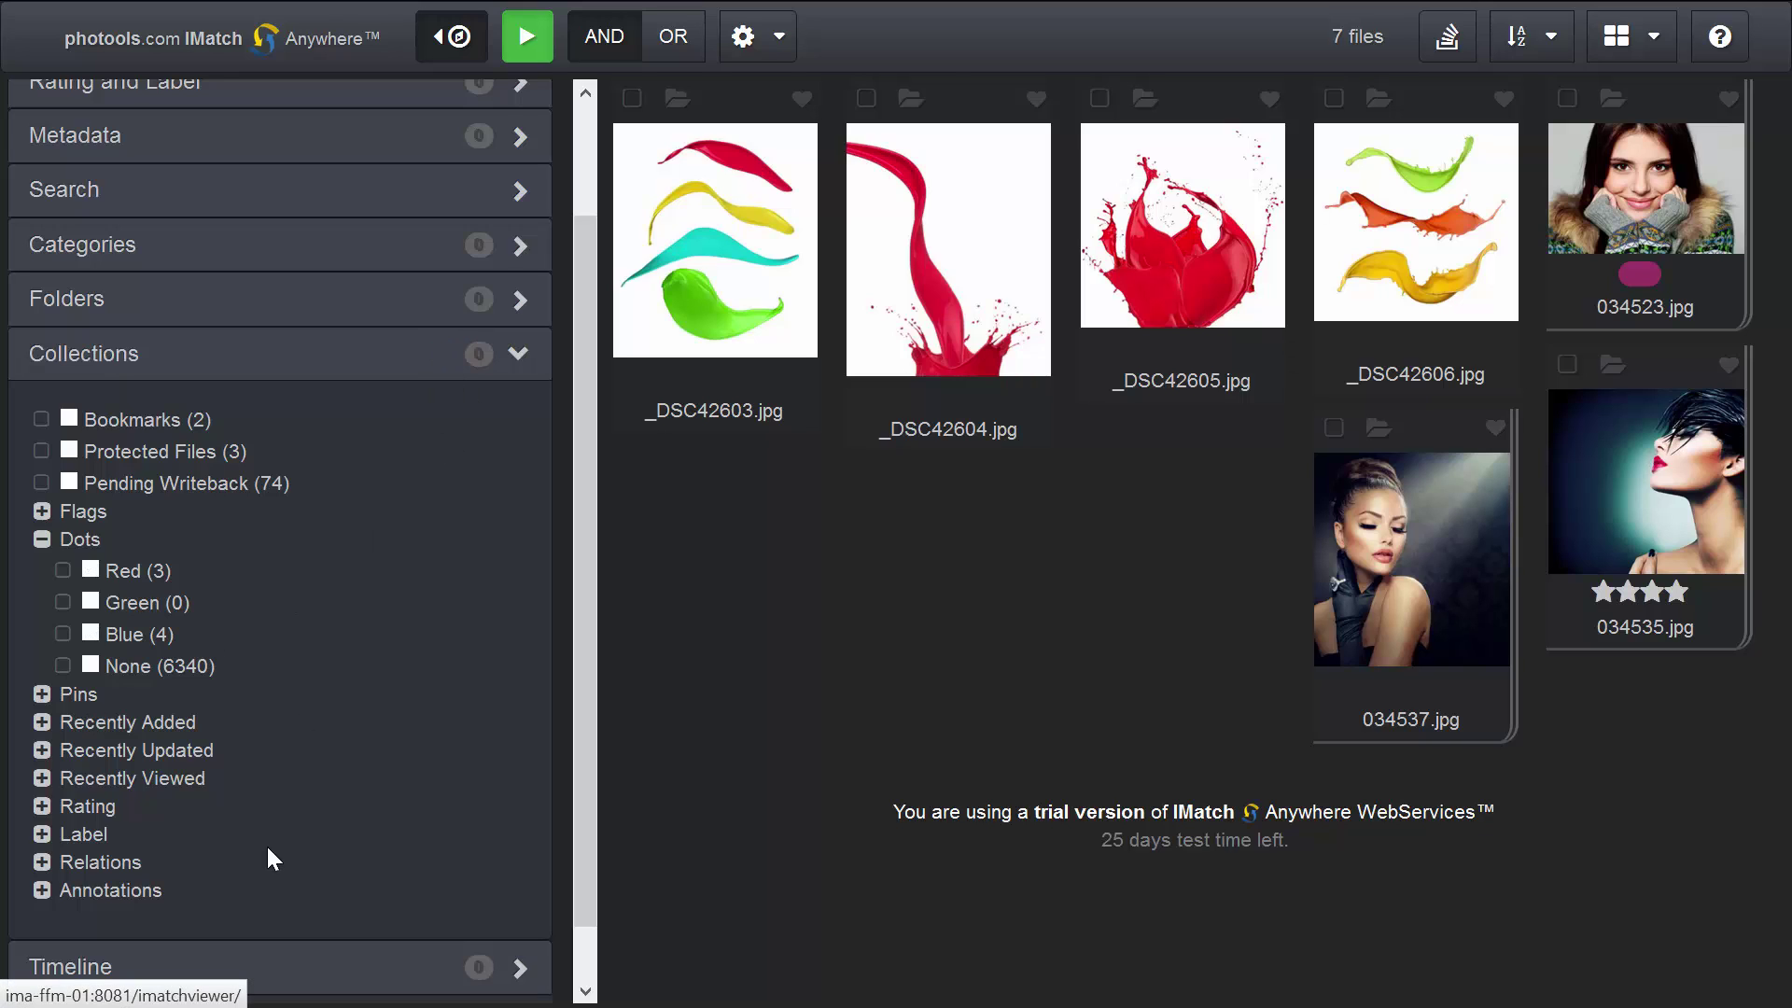
{"action": "left_click", "coordinate": [41, 539]}
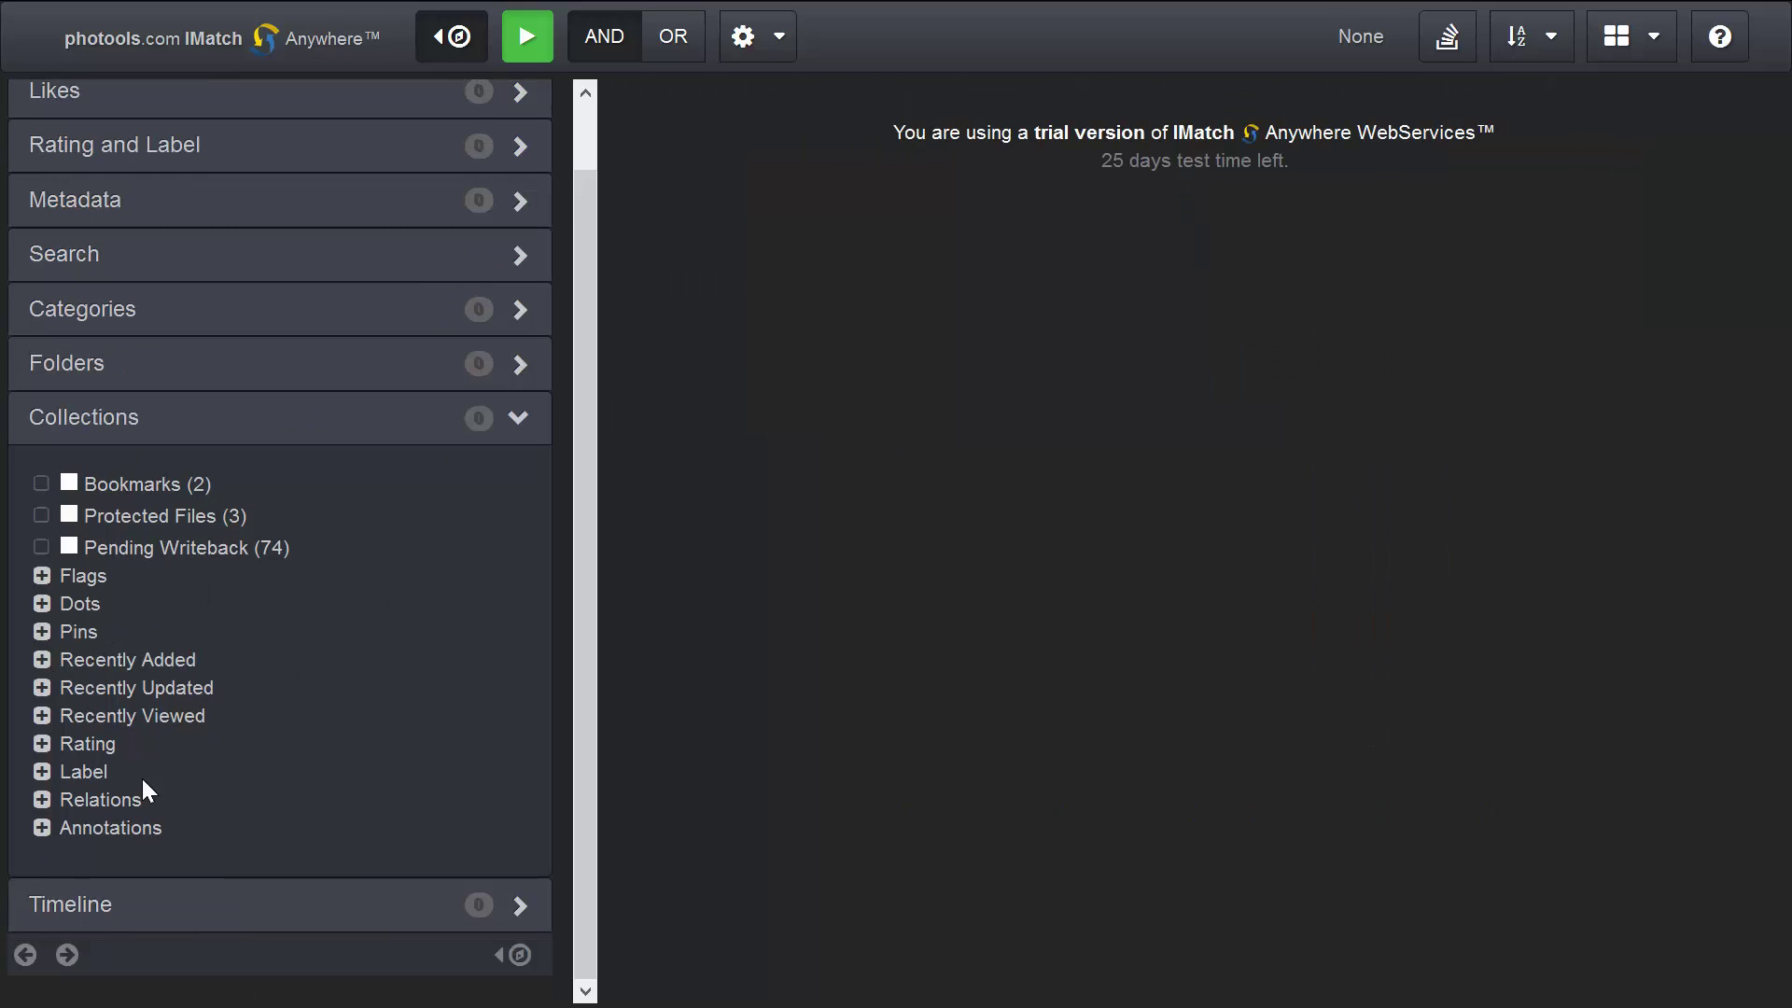
Expand the Label collections and filter the files by the Approved label
{"action": "left_click", "coordinate": [41, 772]}
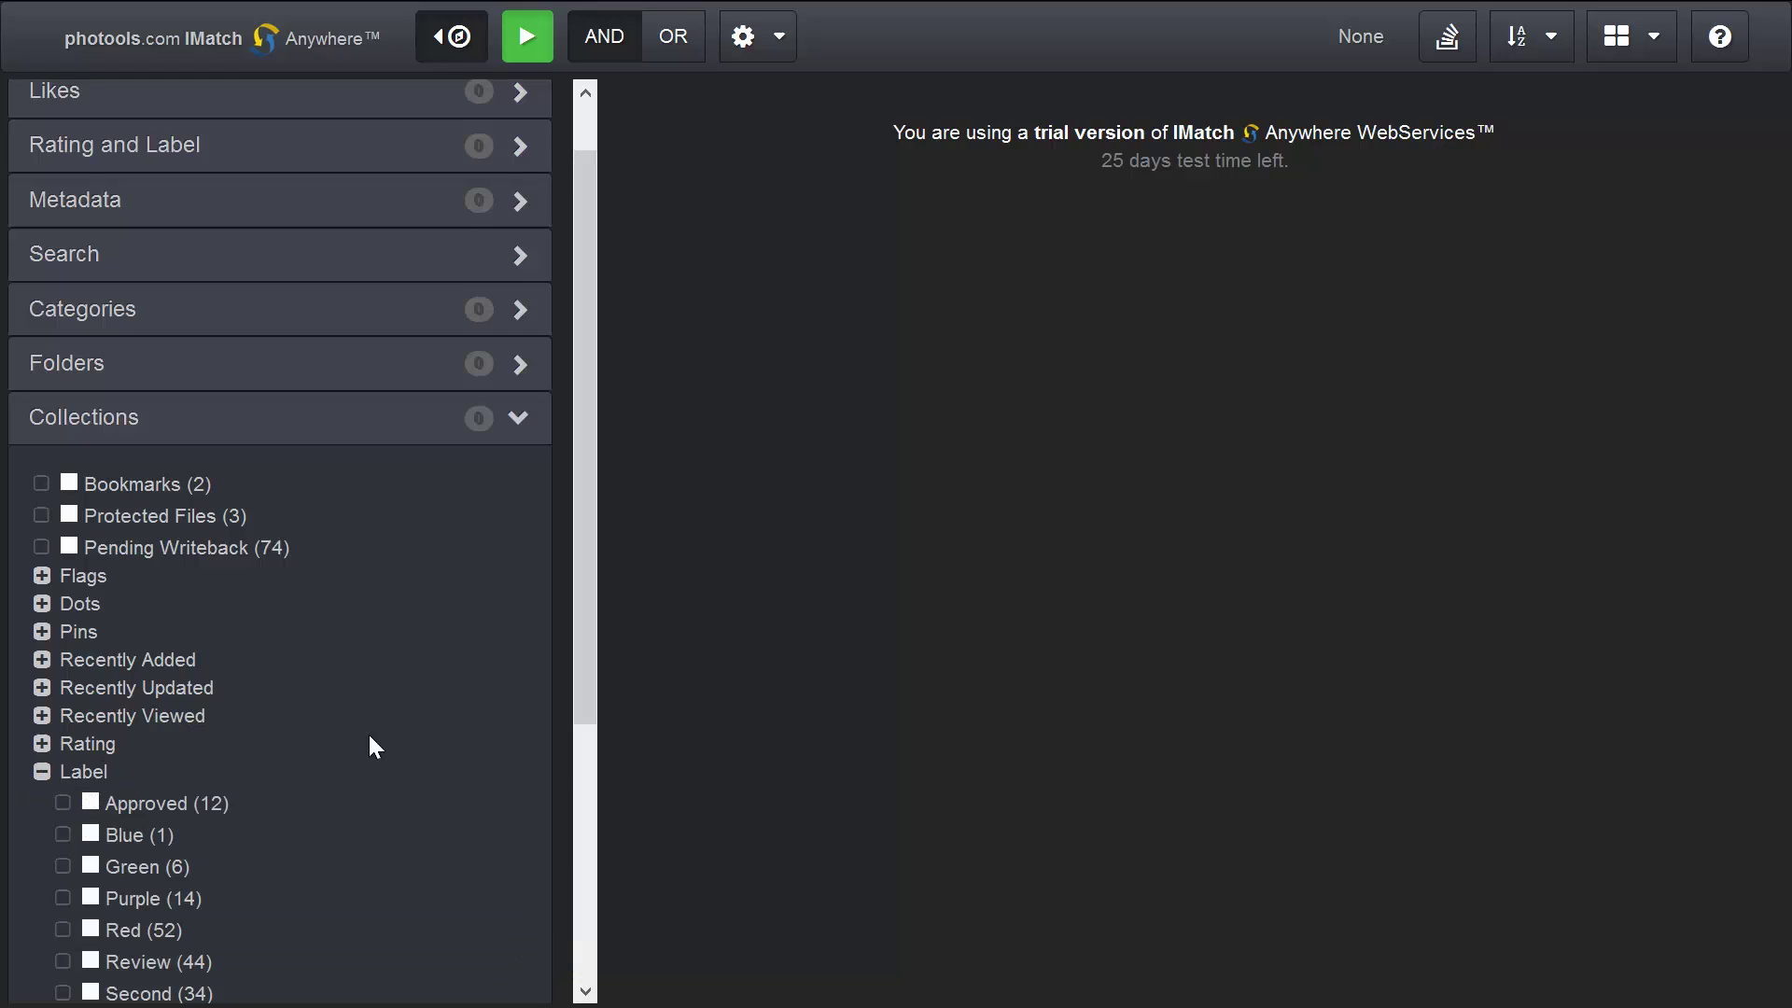
{"action": "scroll", "coordinate": [373, 737], "scroll_direction": "down", "scroll_amount": 2}
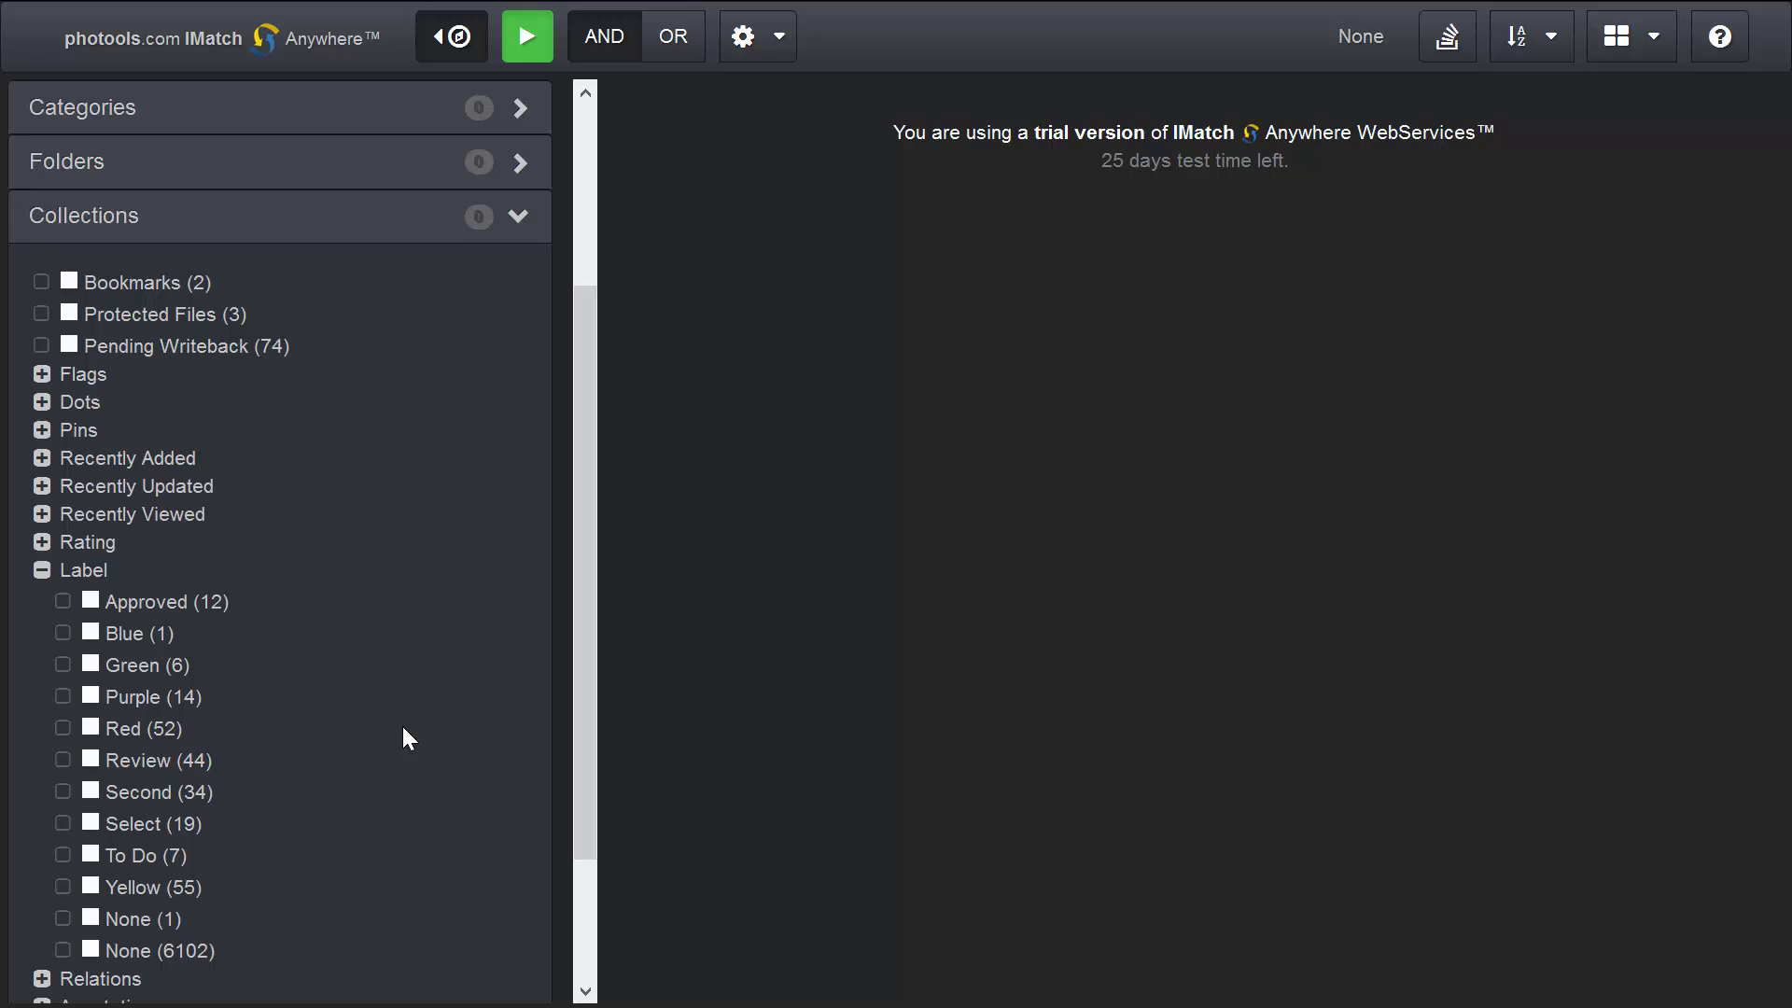
{"action": "left_click", "coordinate": [89, 601]}
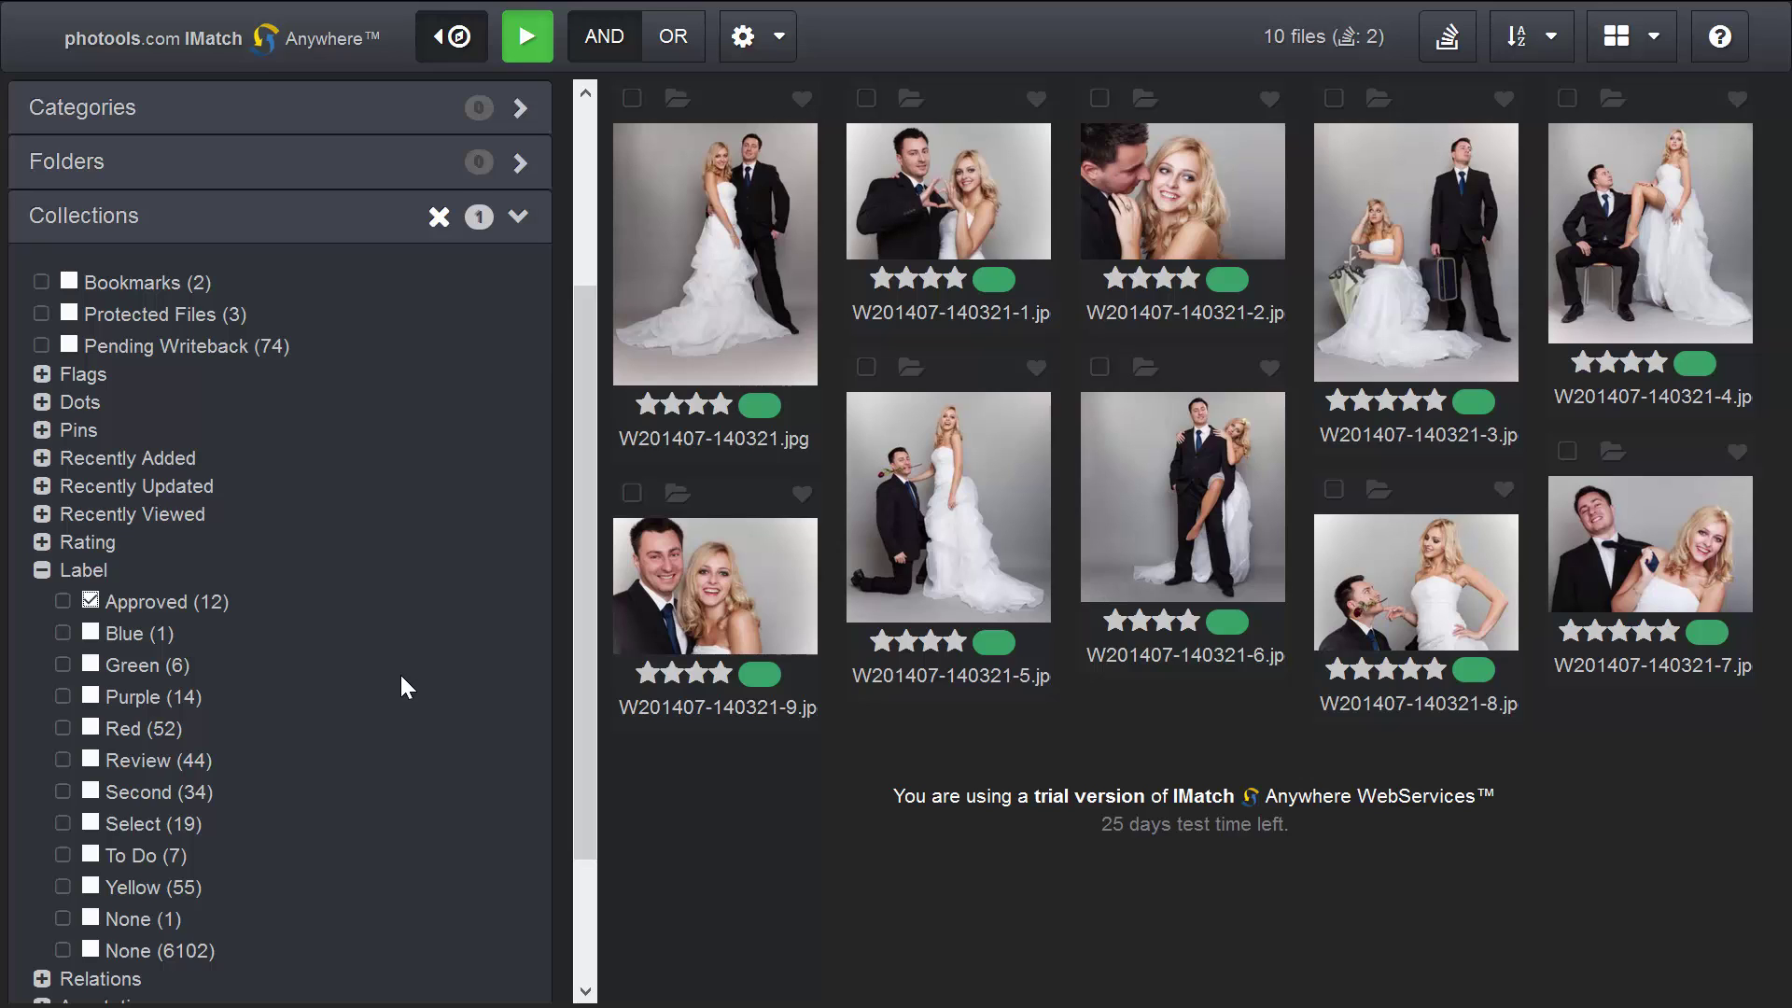
Combine the Approved collection filter with a five-star rating, check both filters, and clear the rating filter
{"action": "scroll", "coordinate": [400, 673], "scroll_direction": "up", "scroll_amount": 3}
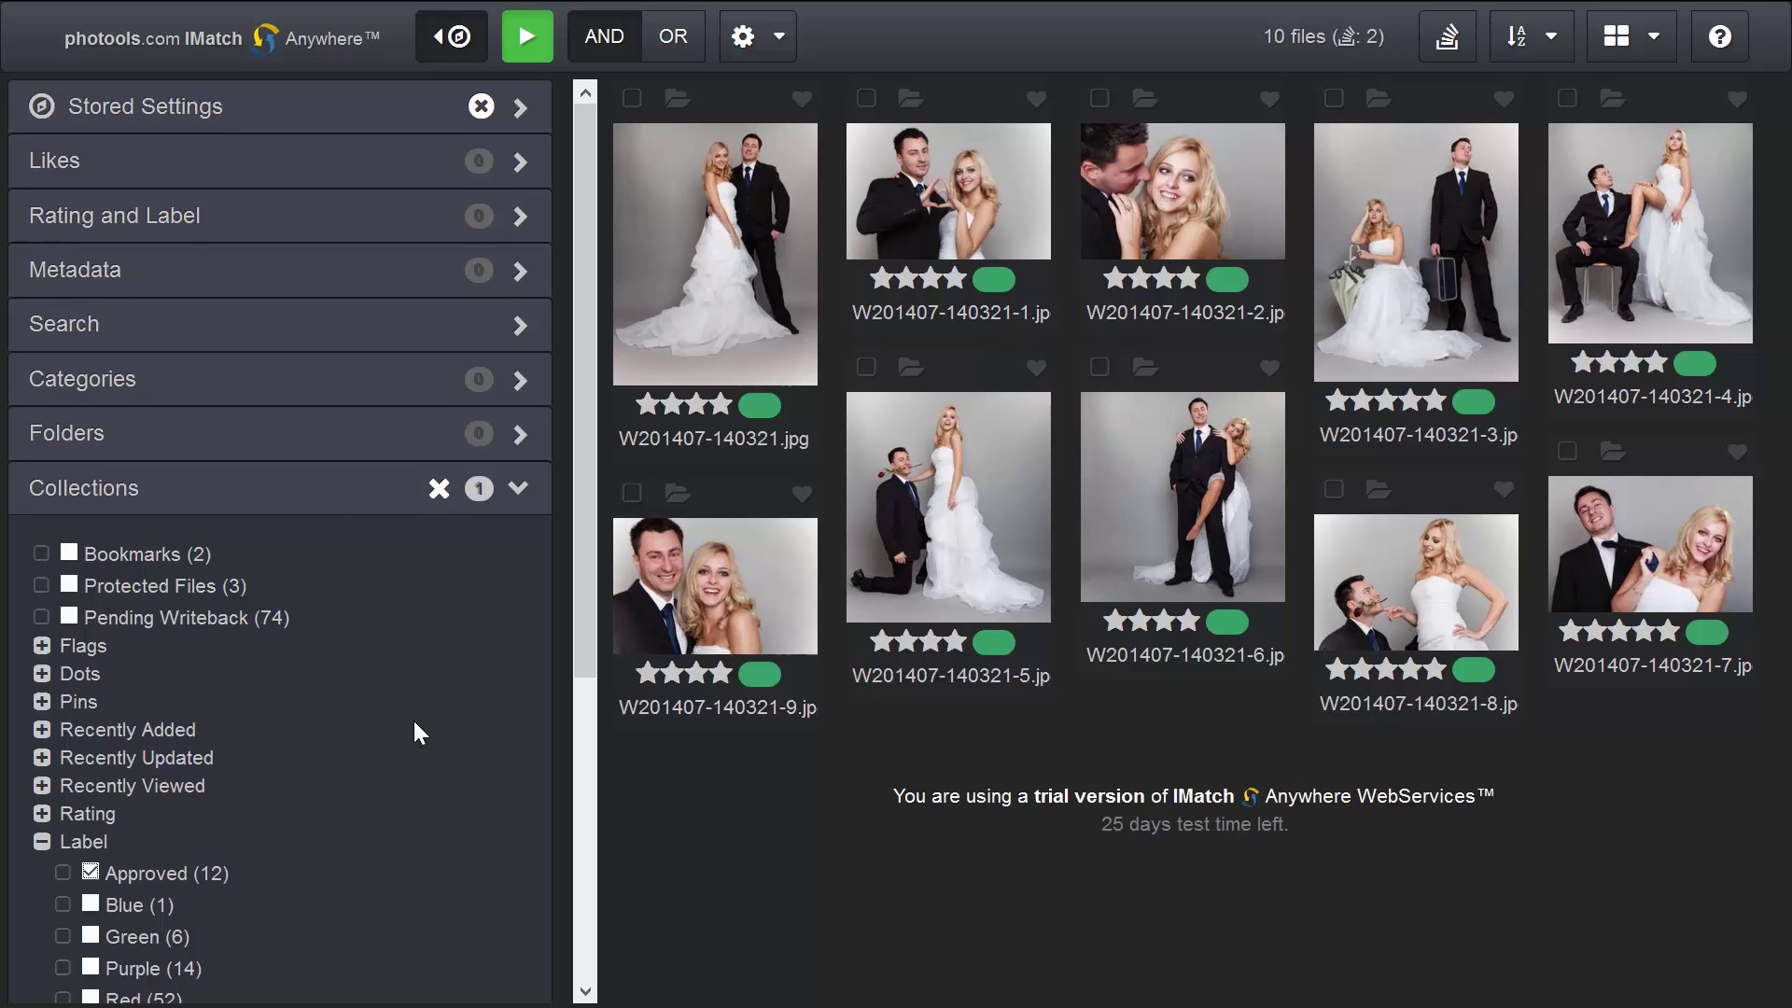
{"action": "left_click", "coordinate": [523, 219]}
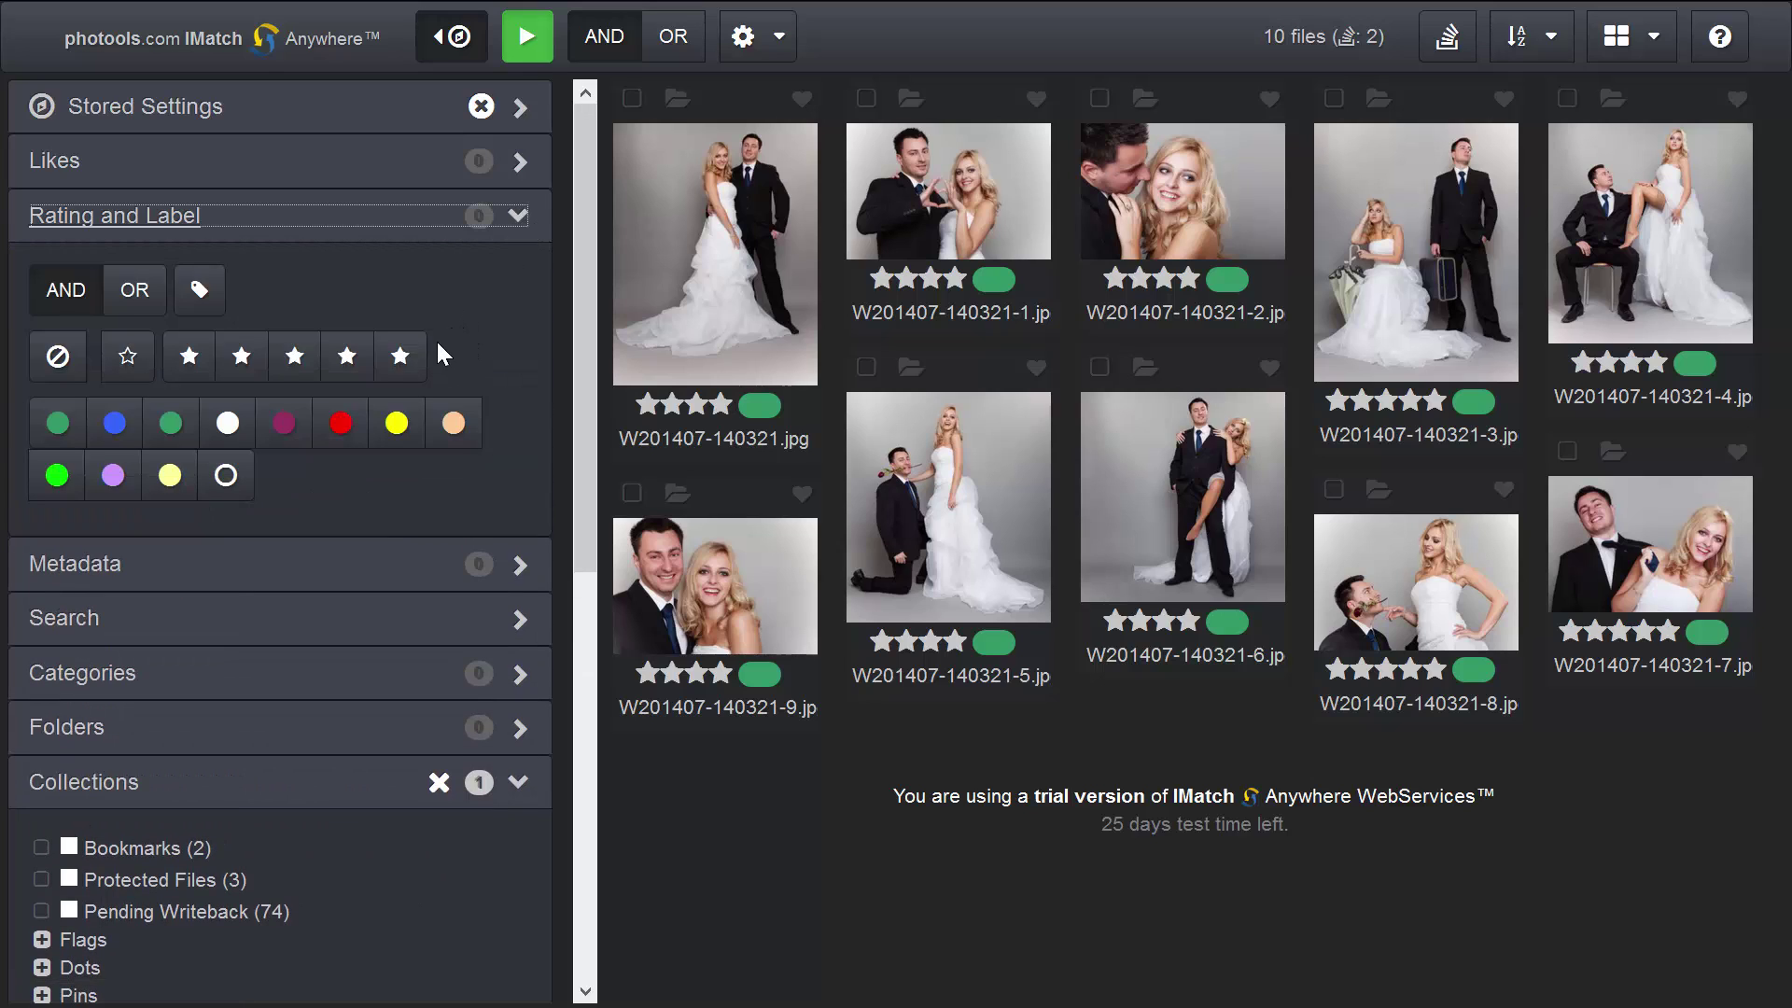
{"action": "left_click", "coordinate": [400, 355]}
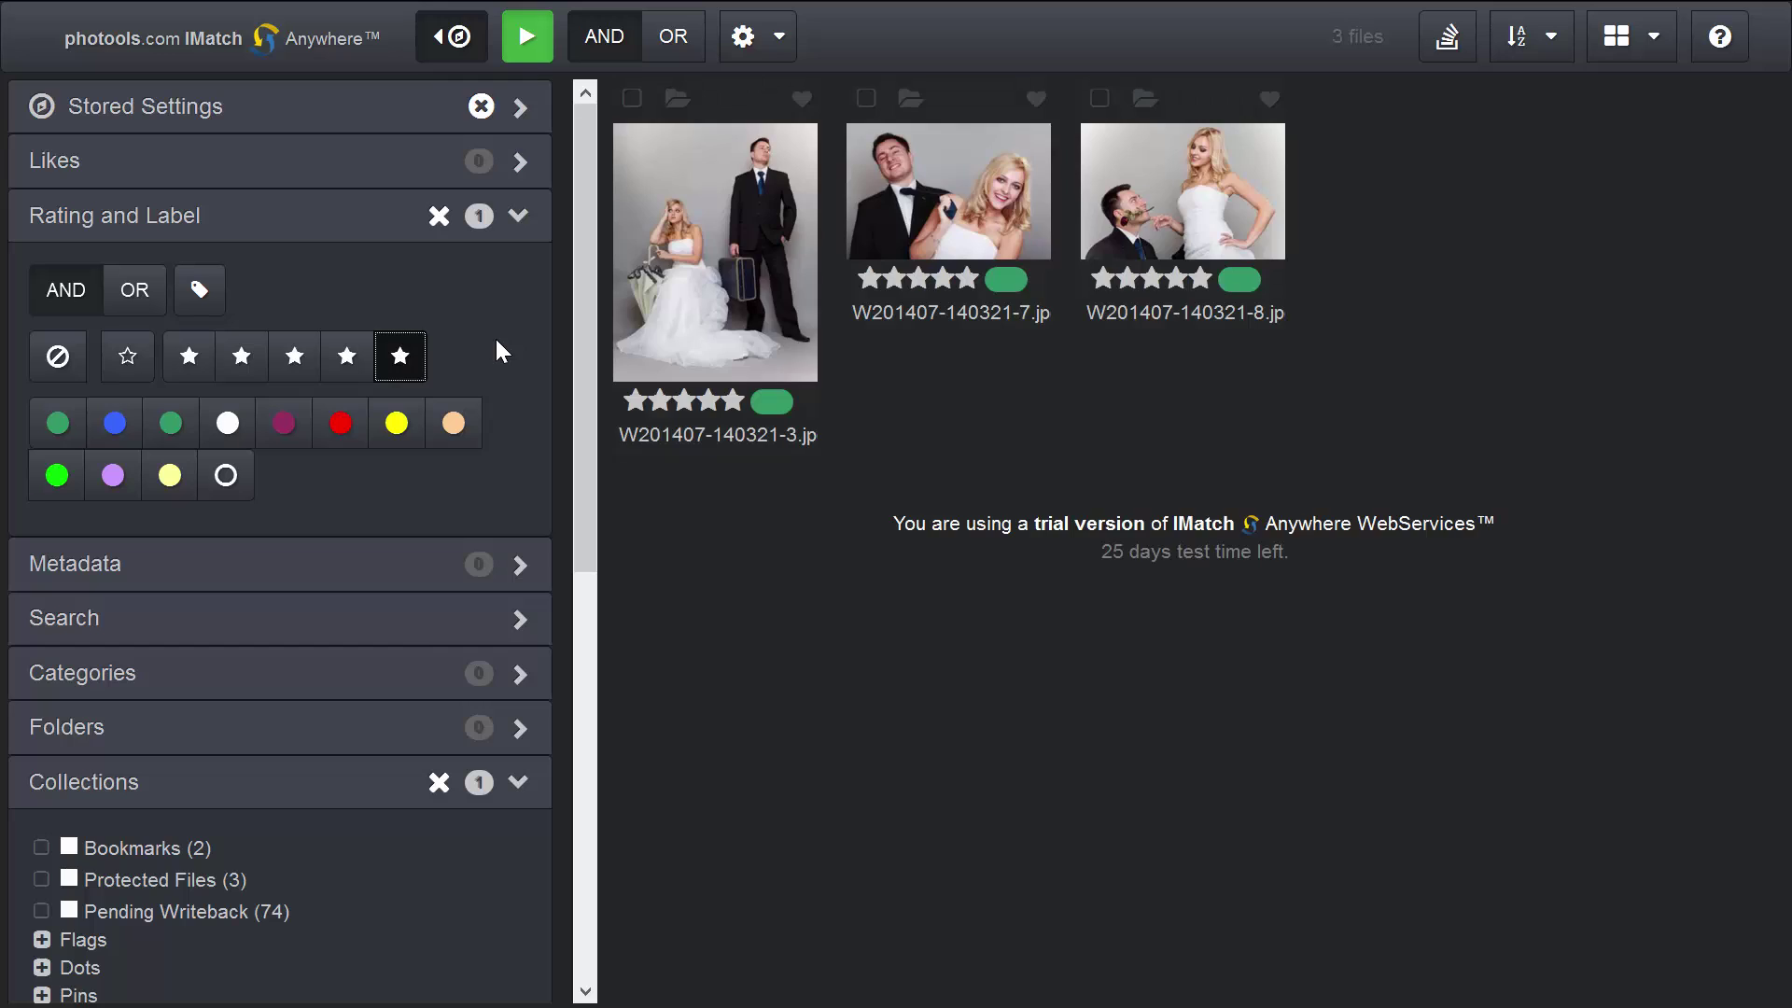
{"action": "scroll", "coordinate": [410, 640], "scroll_direction": "down", "scroll_amount": 6}
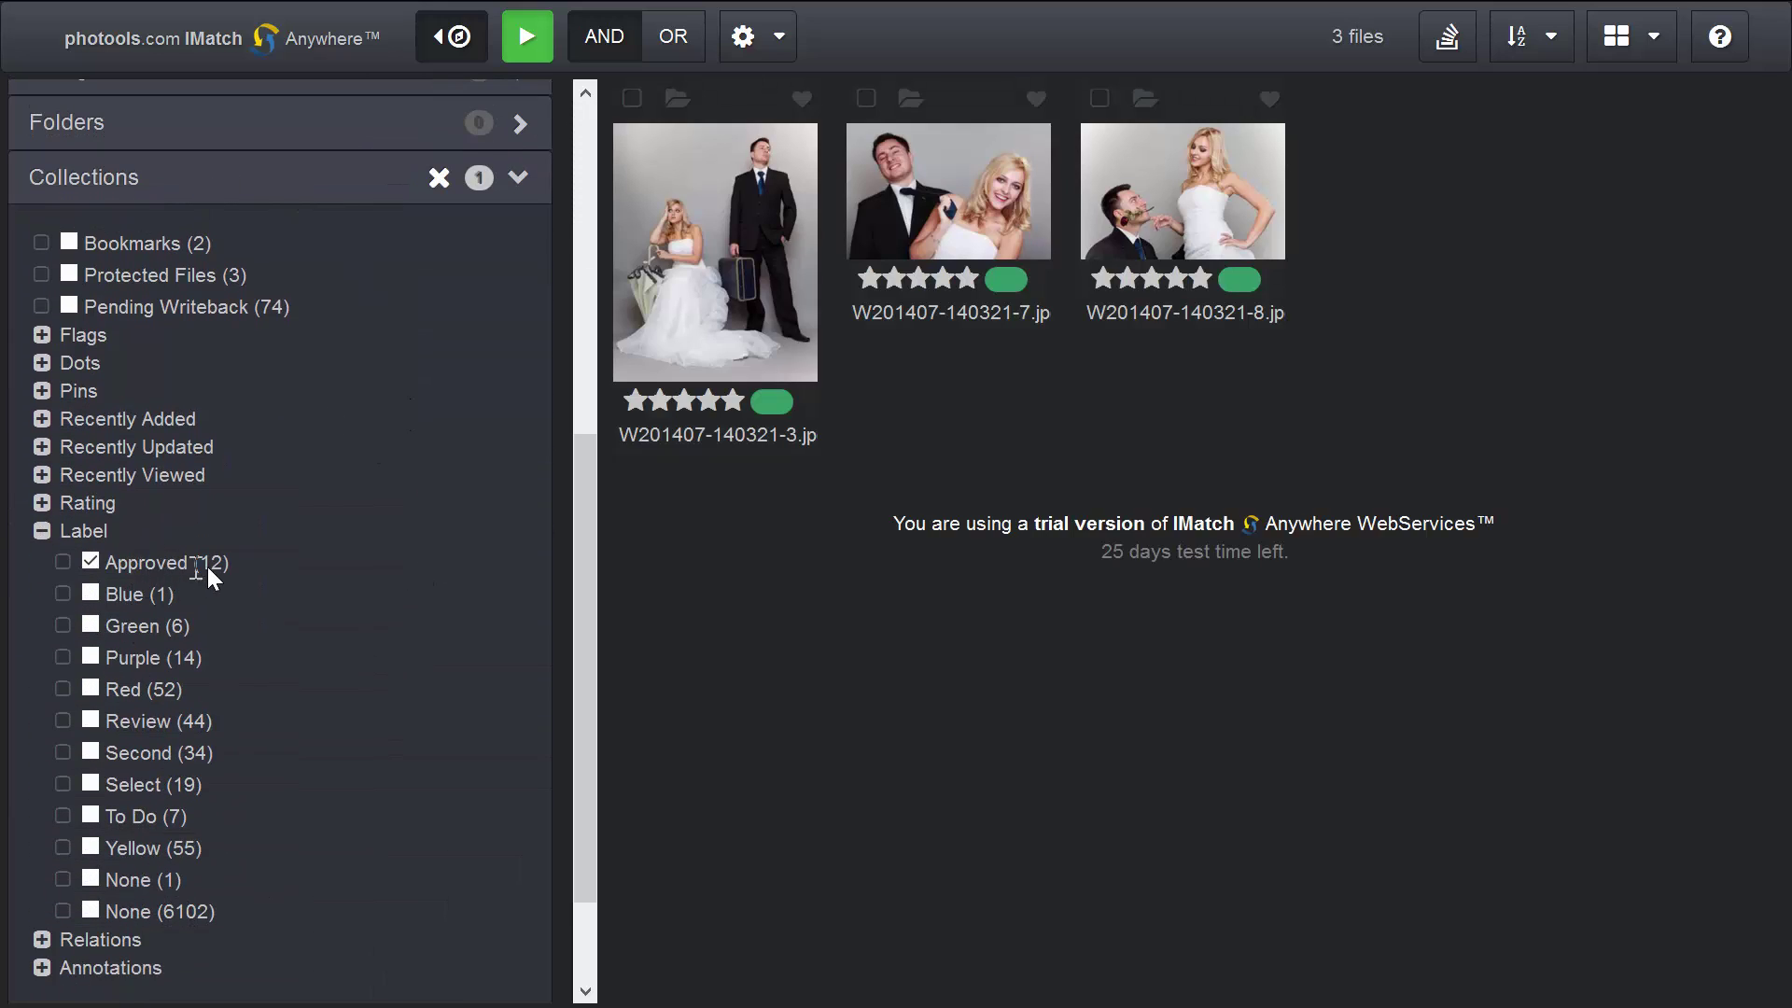
{"action": "scroll", "coordinate": [367, 693], "scroll_direction": "up", "scroll_amount": 6}
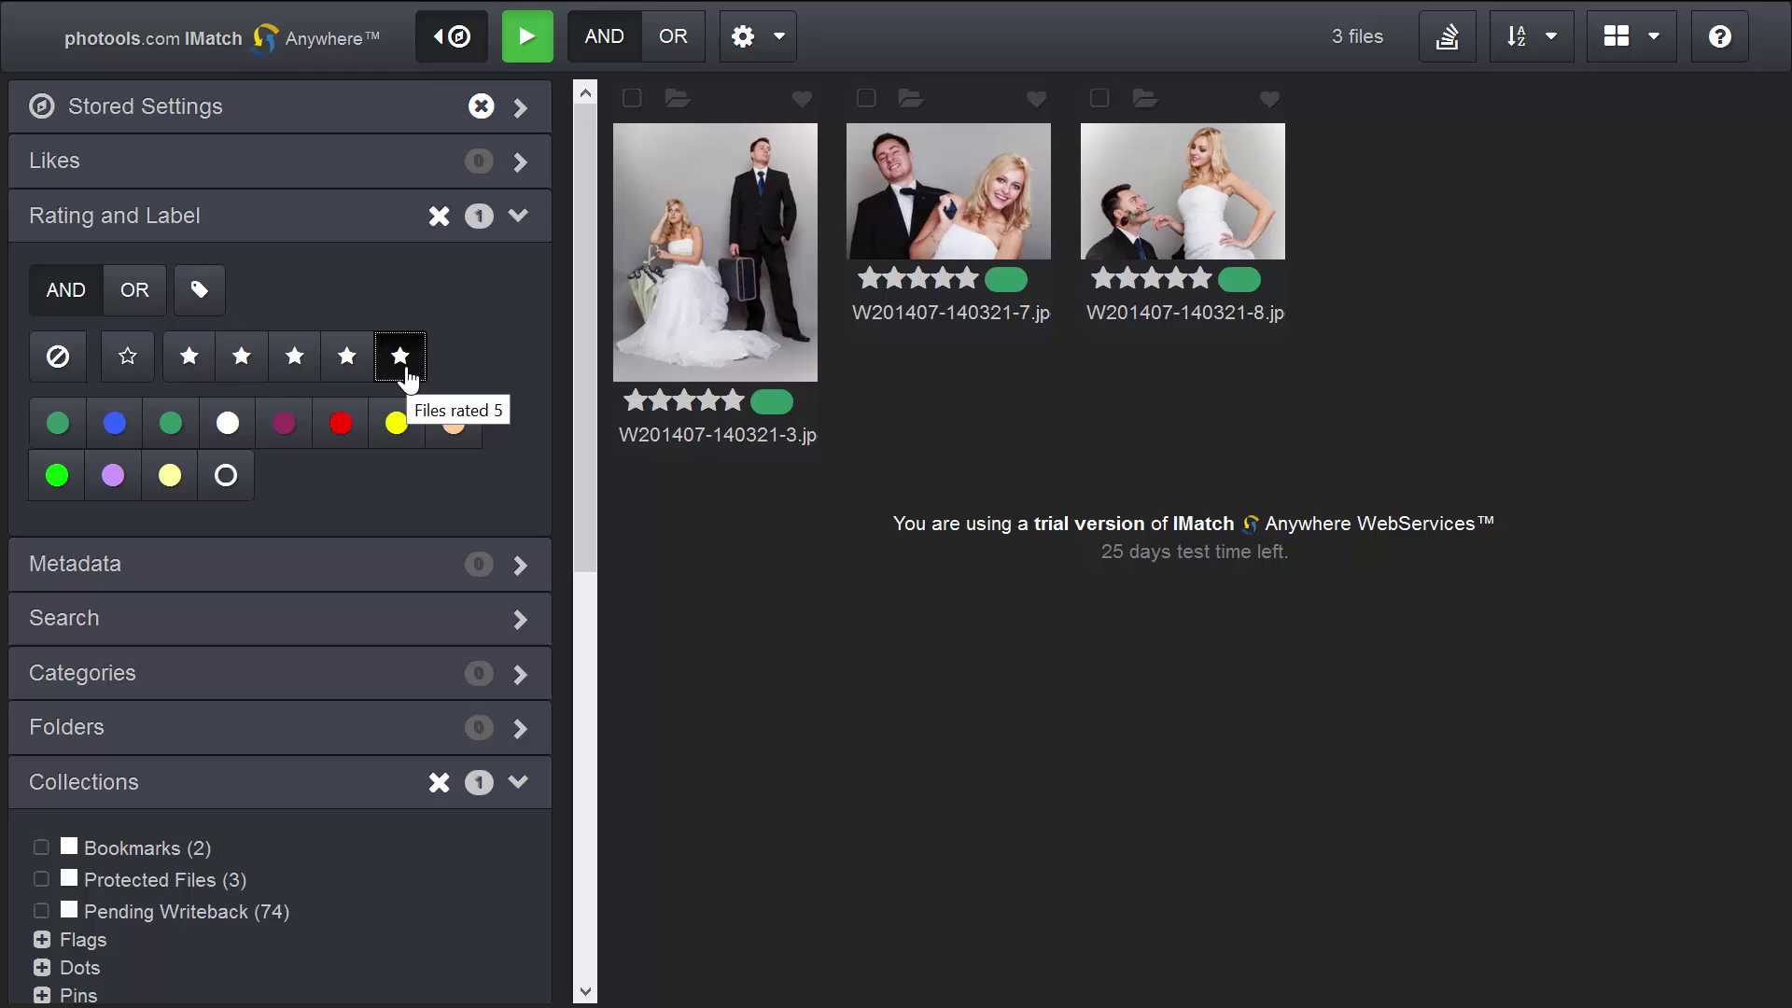
{"action": "left_click", "coordinate": [439, 221]}
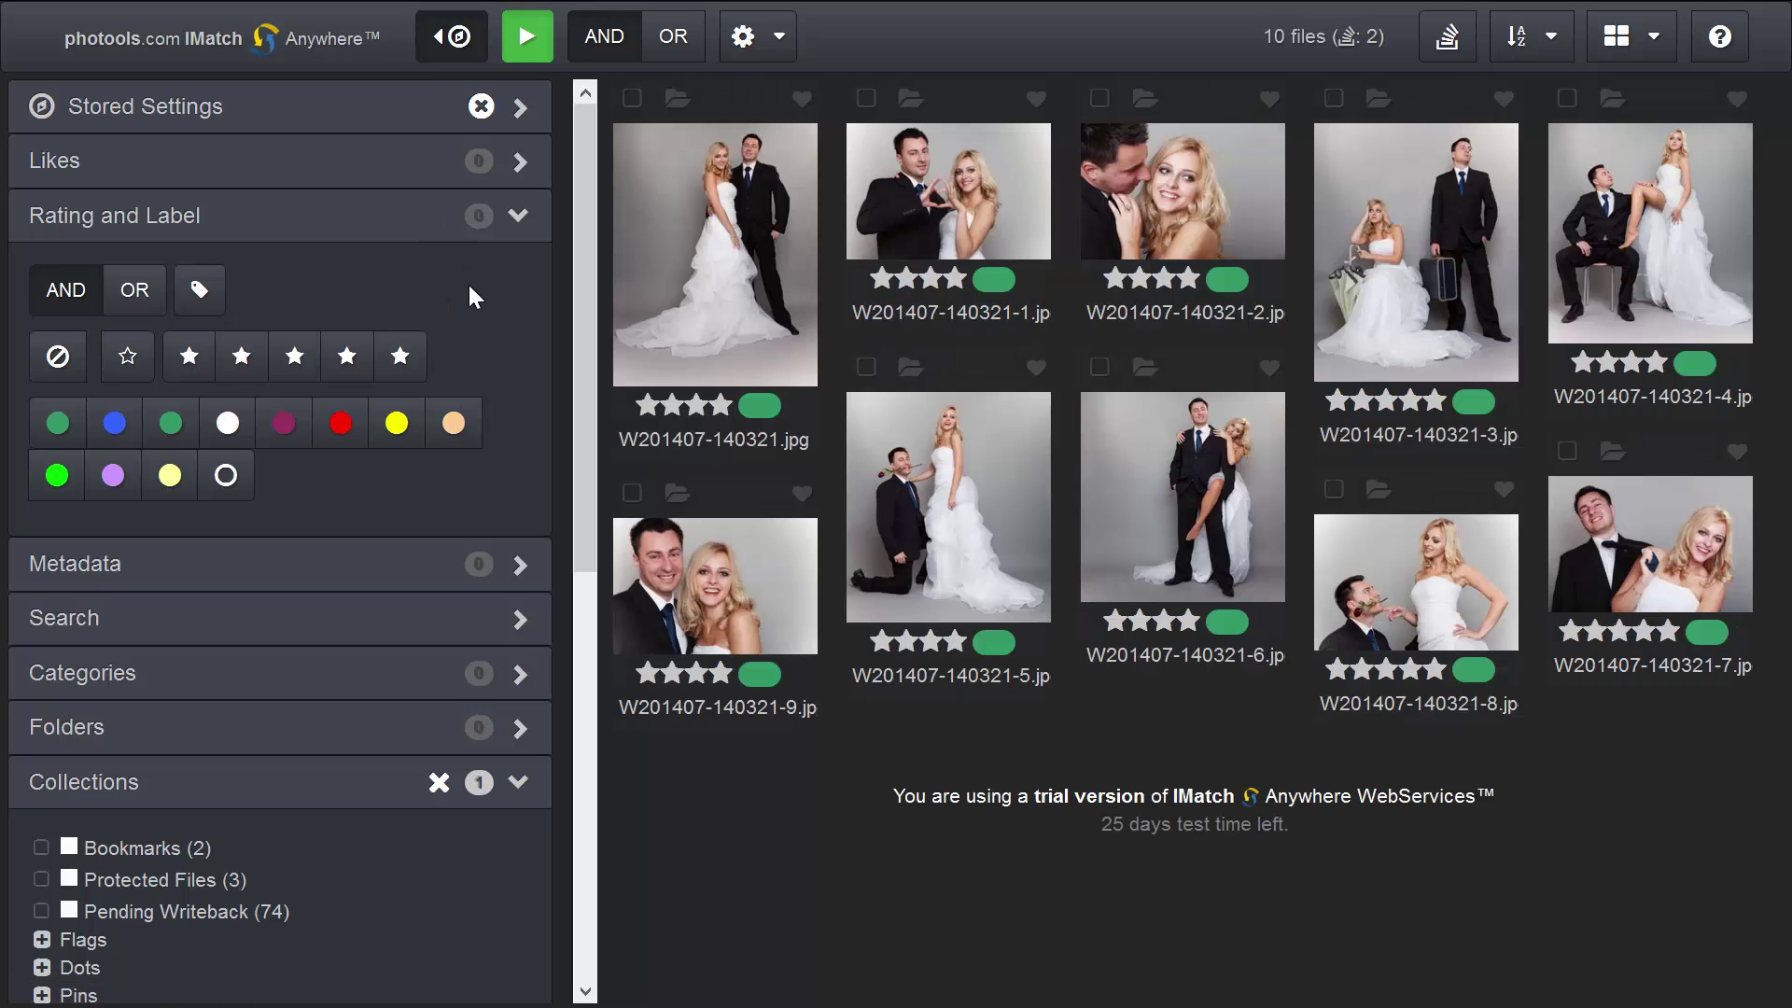
Switch the five-star rating filter on and off once more, and clear and collapse the Collections filter
{"action": "left_click", "coordinate": [401, 356]}
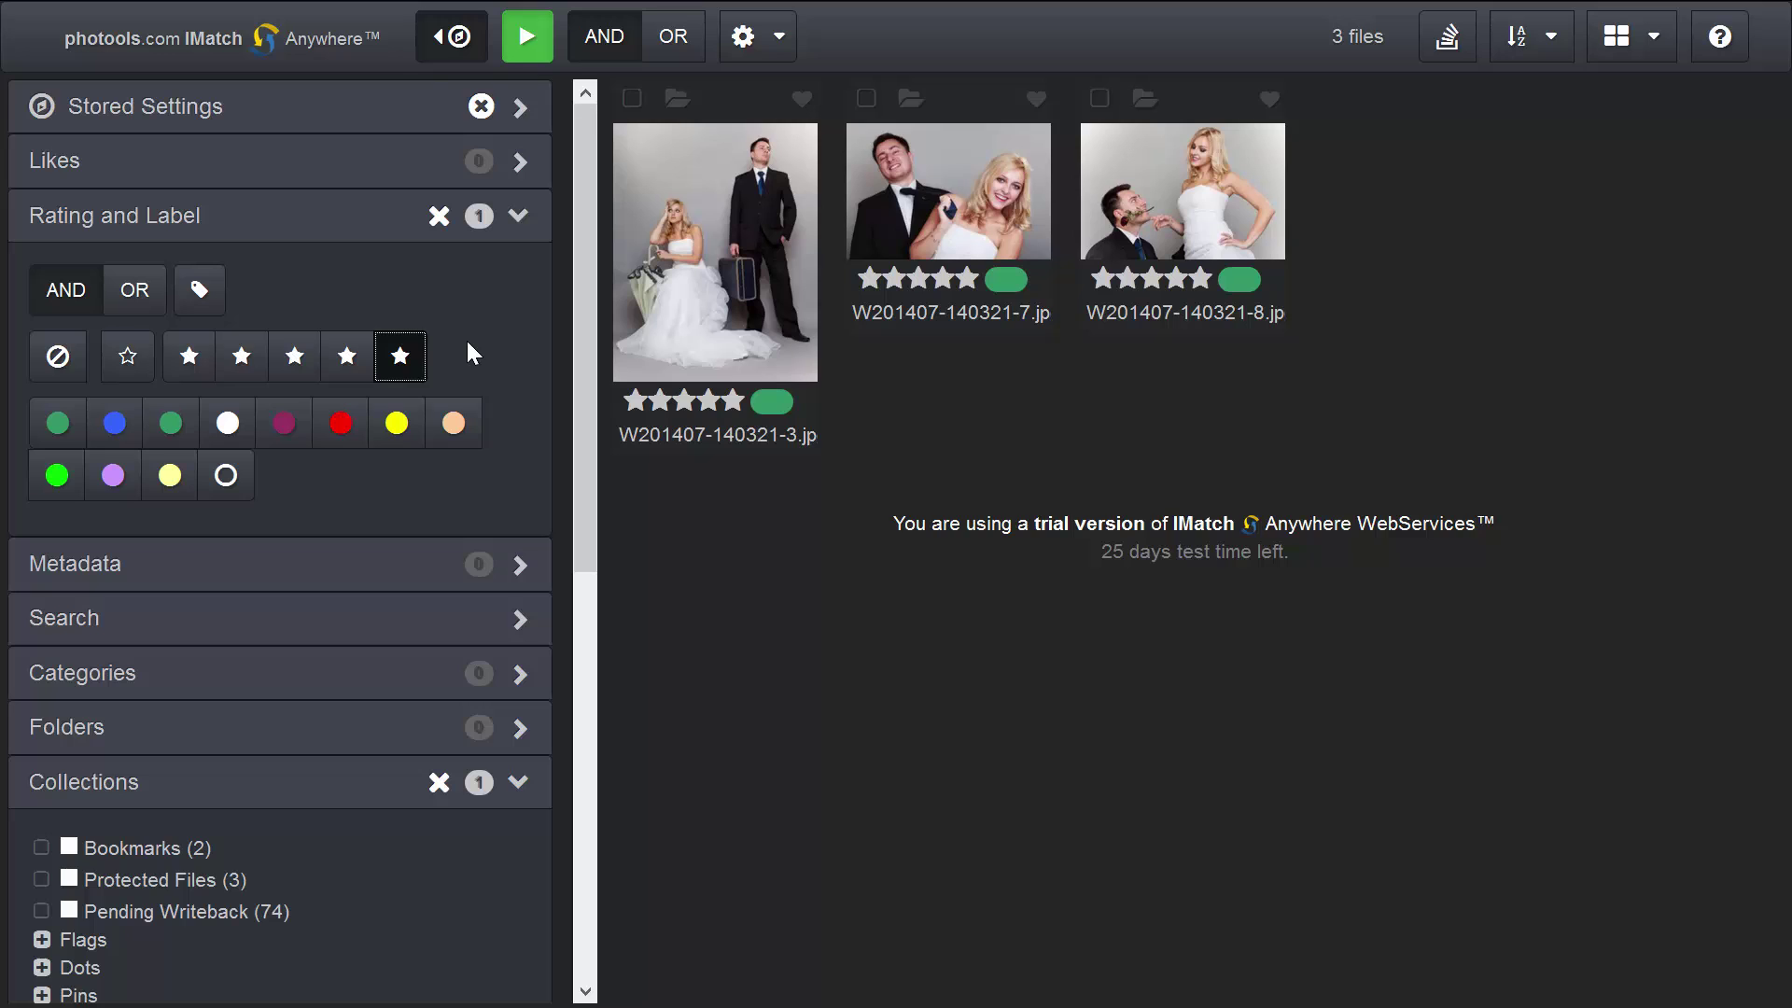
{"action": "left_click", "coordinate": [404, 366]}
{"action": "scroll", "coordinate": [429, 807], "scroll_direction": "down", "scroll_amount": 3}
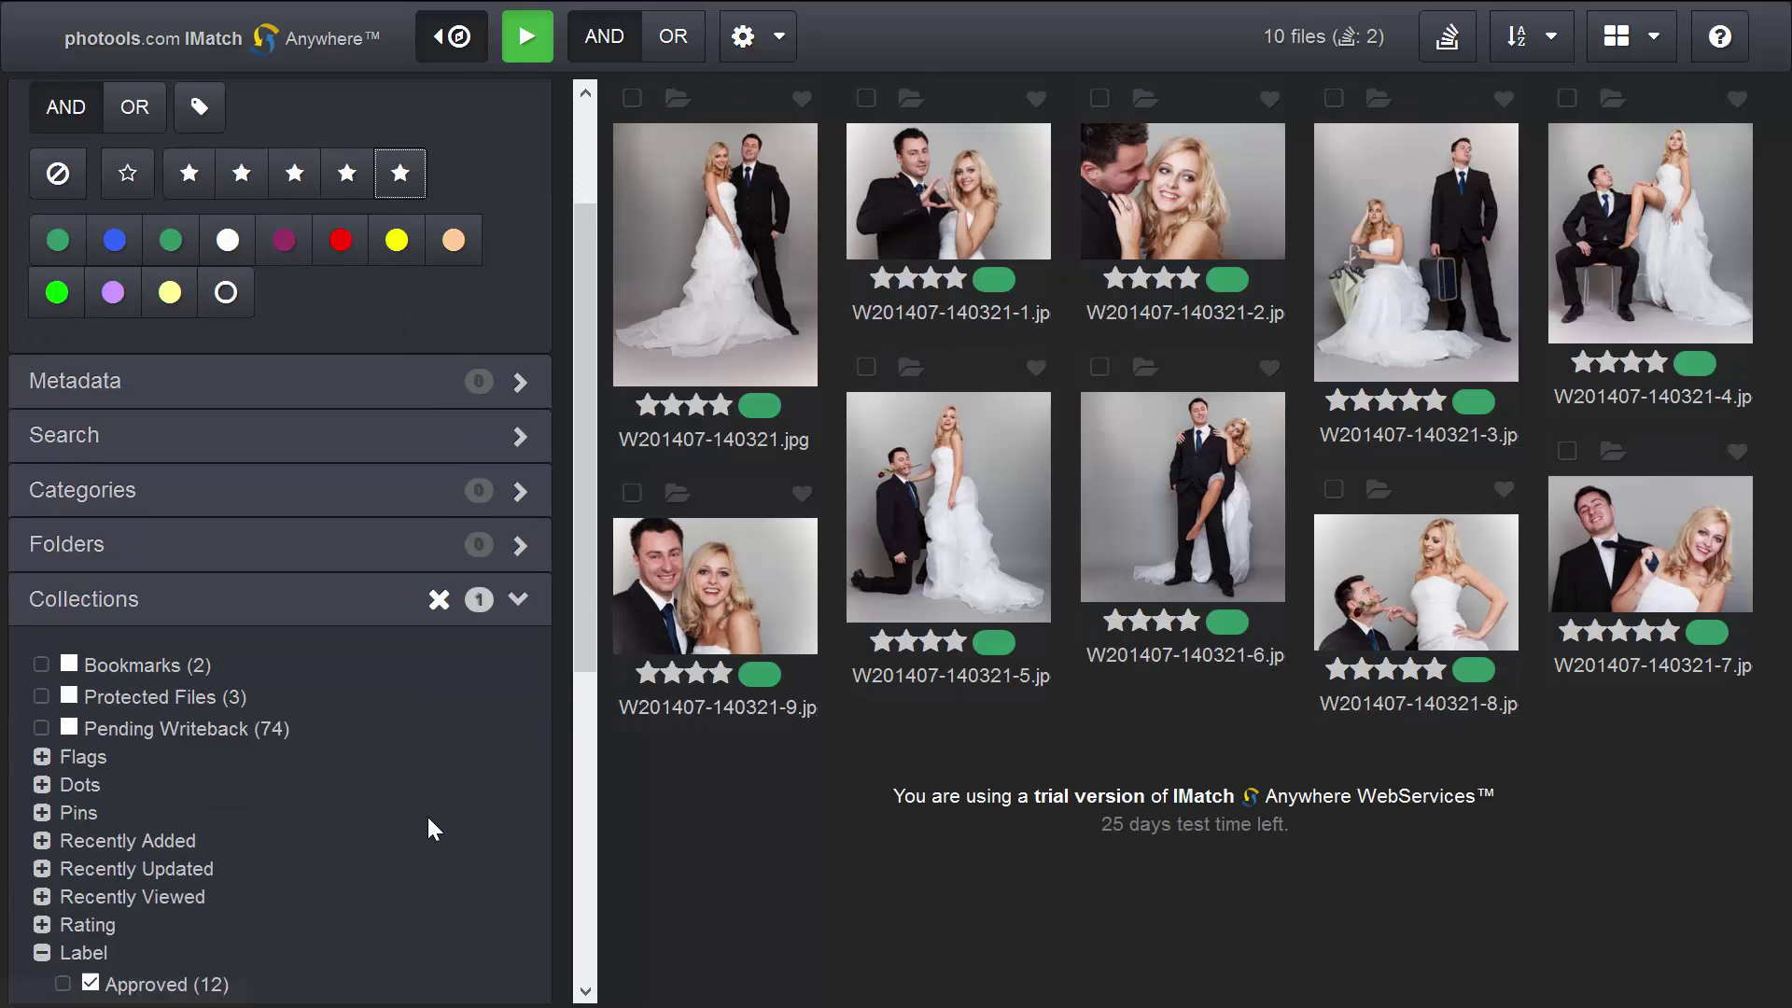
{"action": "scroll", "coordinate": [297, 719], "scroll_direction": "down", "scroll_amount": 2}
{"action": "left_click", "coordinate": [439, 311]}
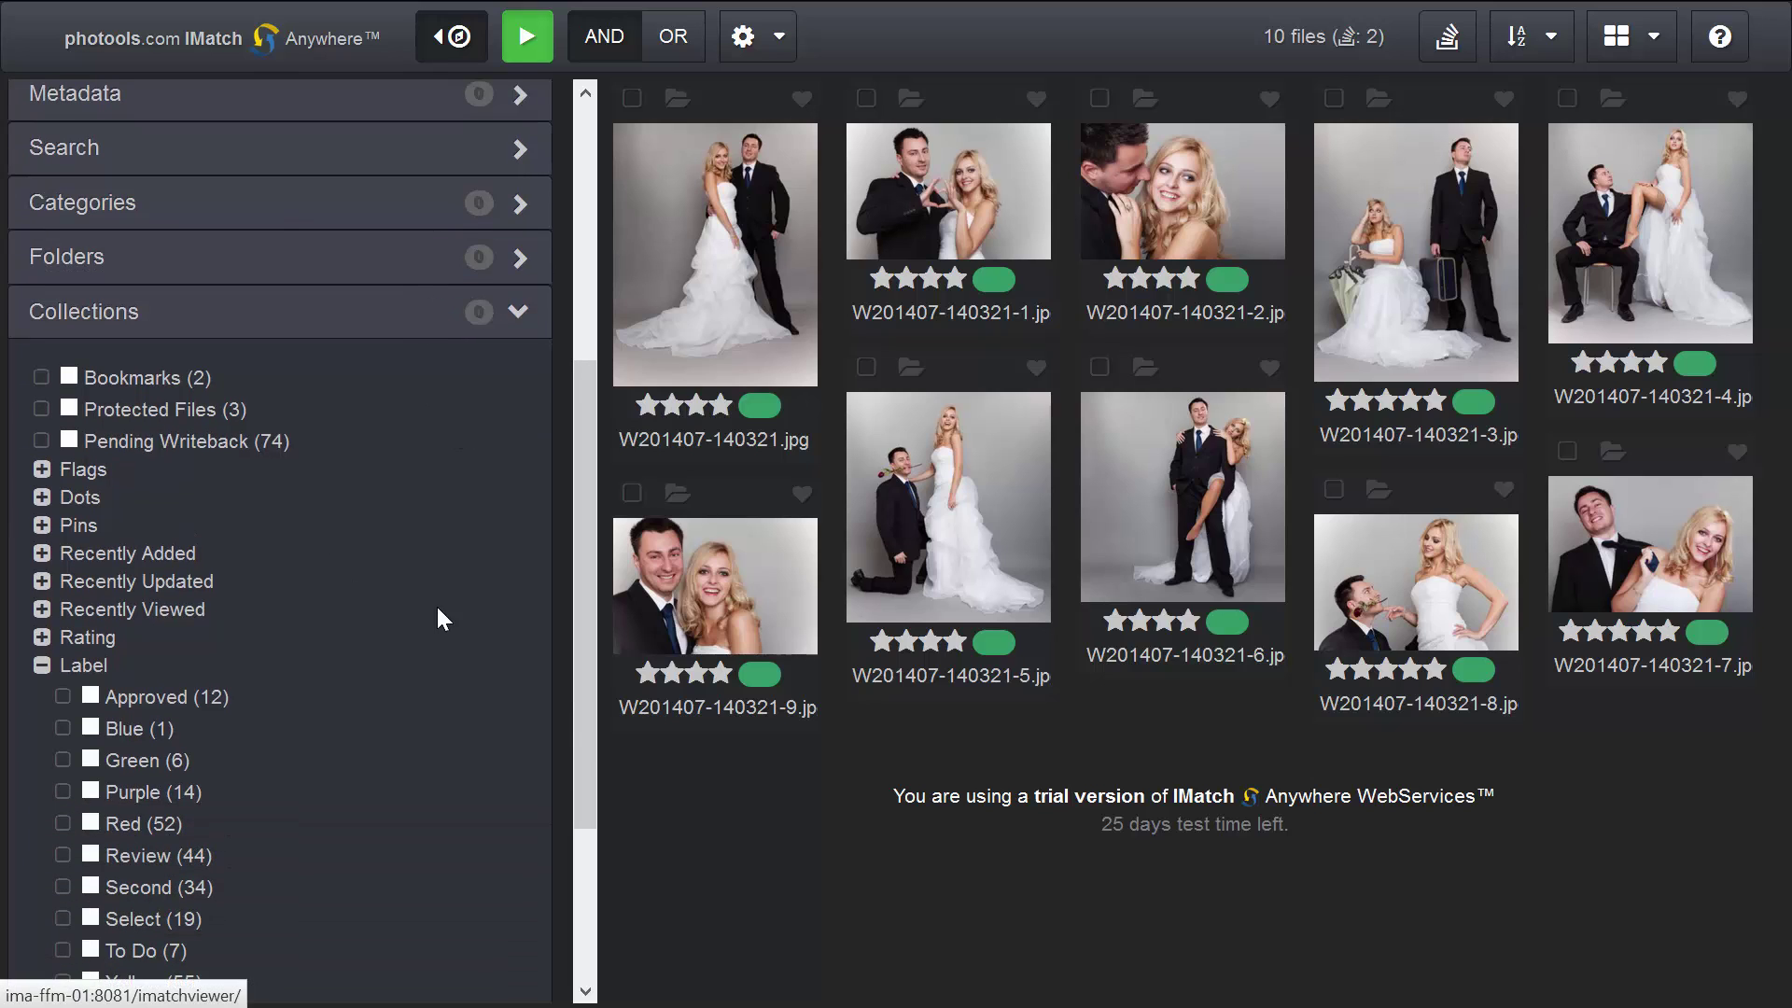
{"action": "left_click", "coordinate": [519, 325]}
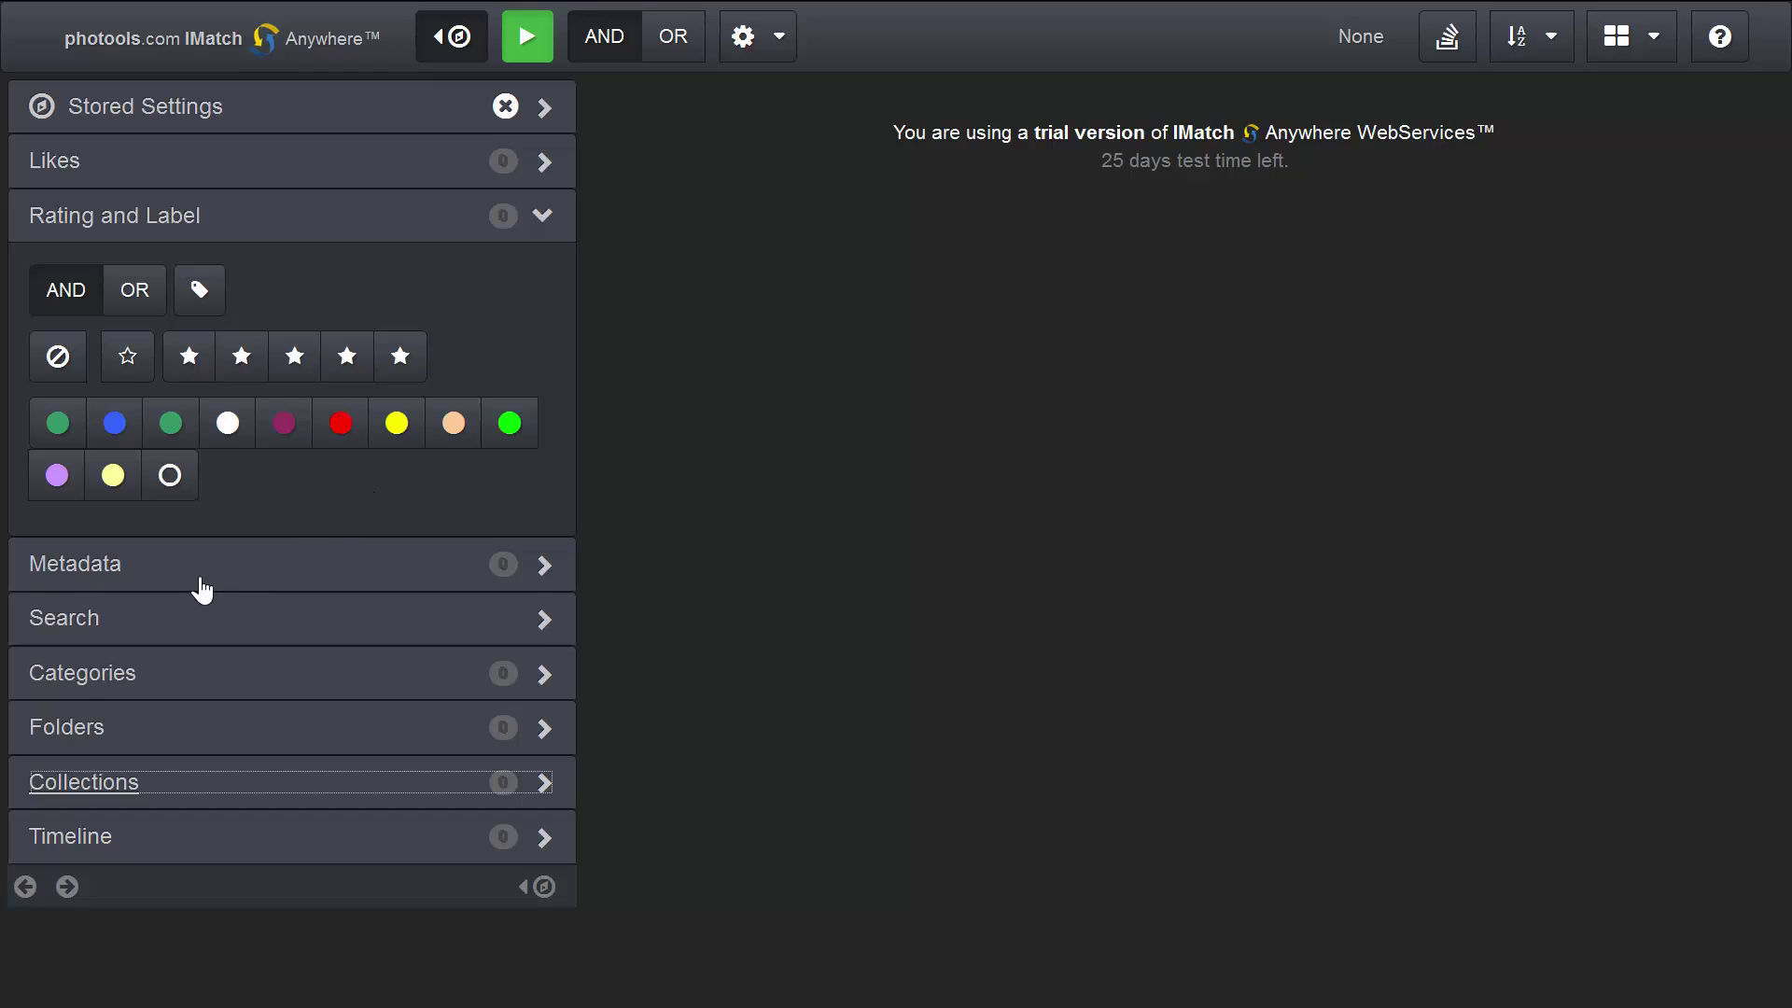
Search the metadata of all files for the girl's first name
{"action": "left_click", "coordinate": [91, 632]}
{"action": "left_click", "coordinate": [127, 685]}
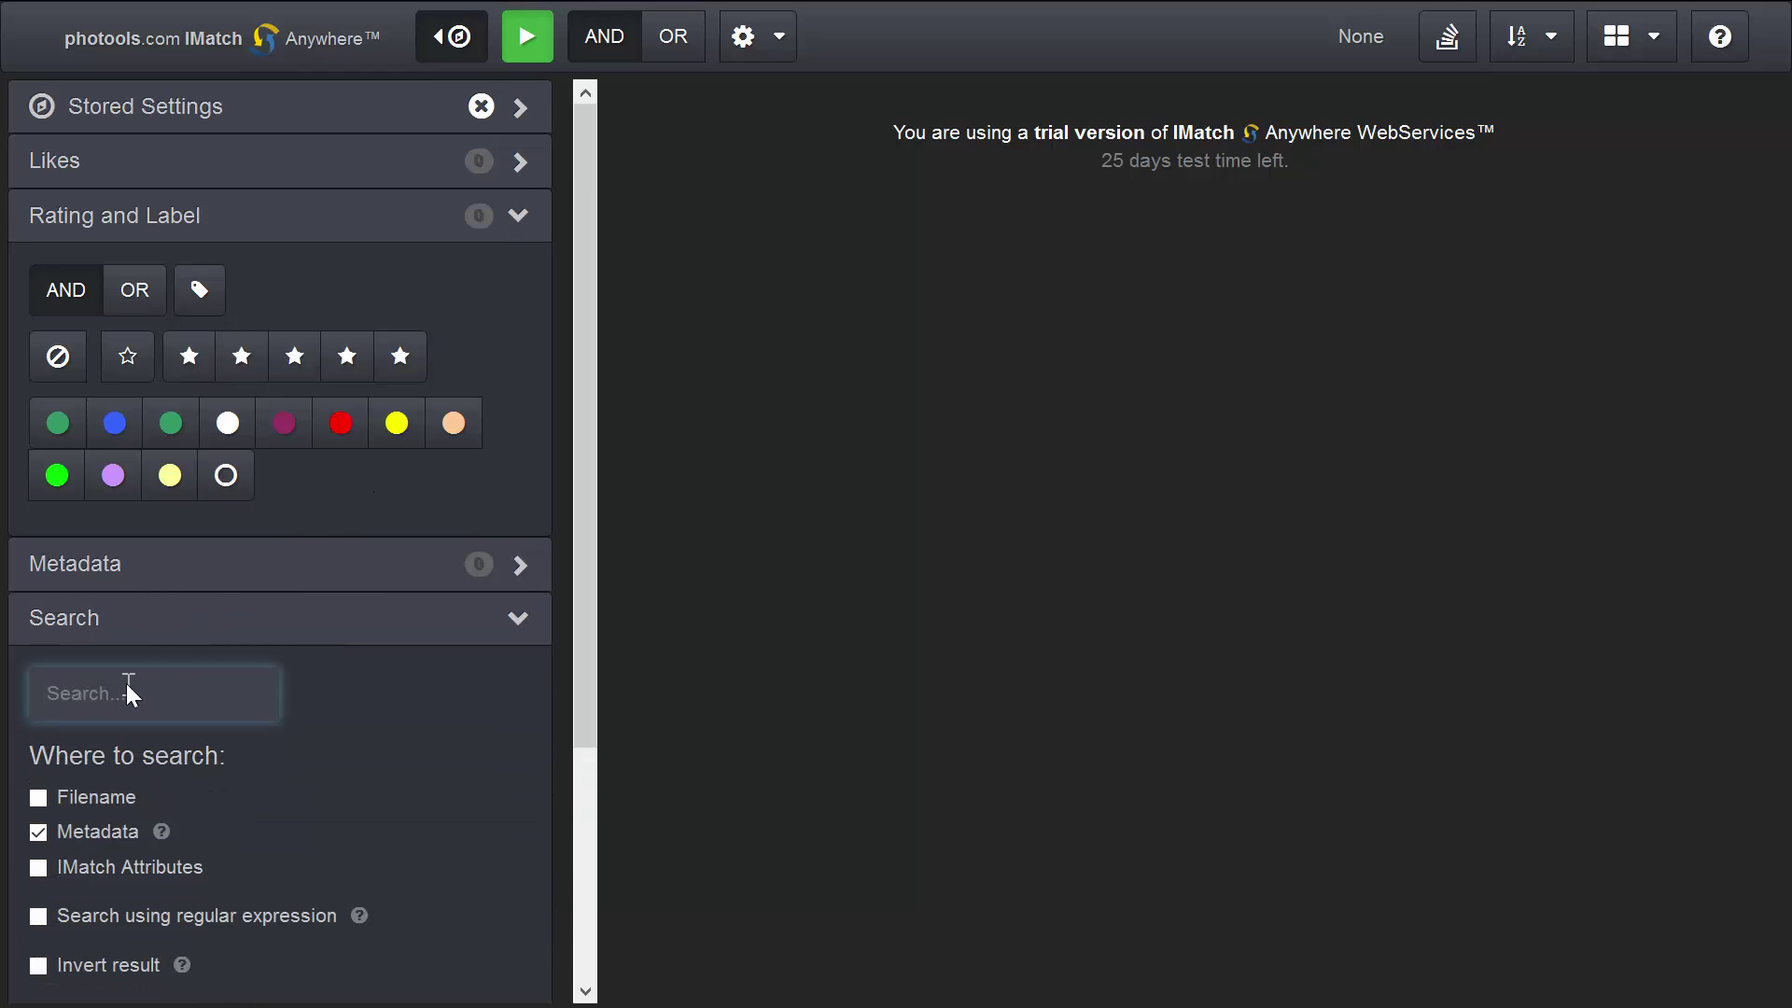
{"action": "type", "text": "lara"}
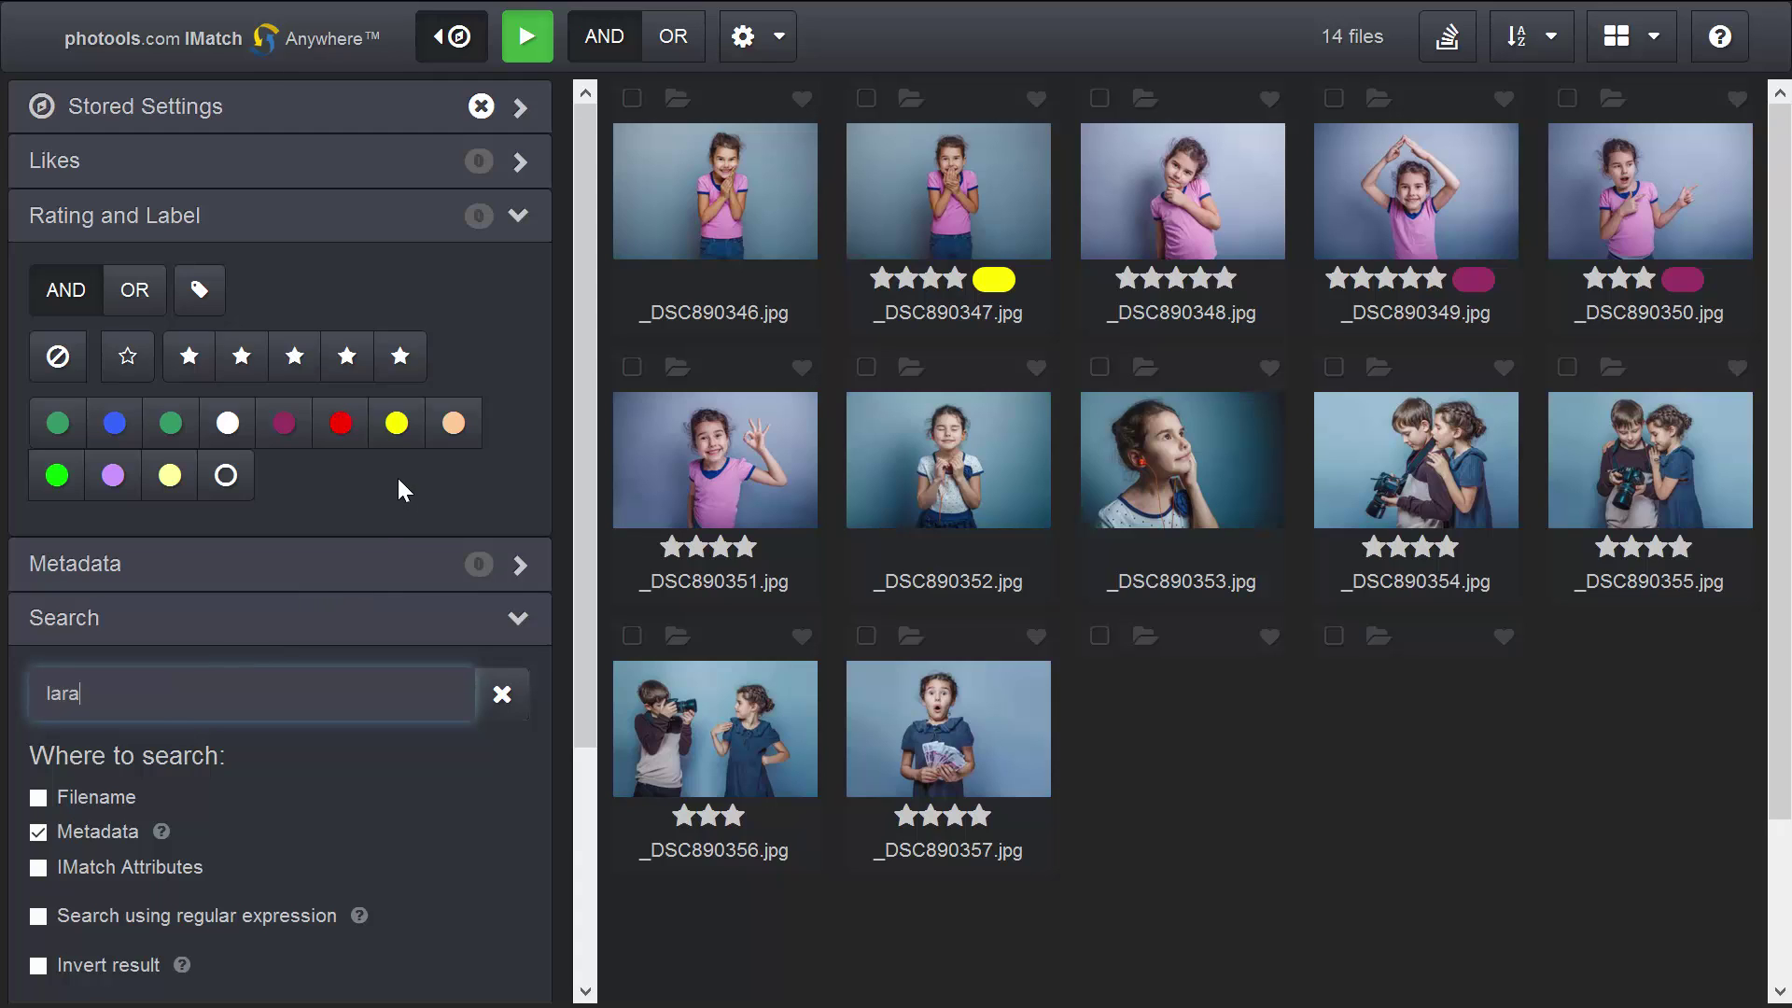
Narrow the search results by the yellow label, replace it with the purple label, and add the five-star rating
{"action": "left_click", "coordinate": [396, 423]}
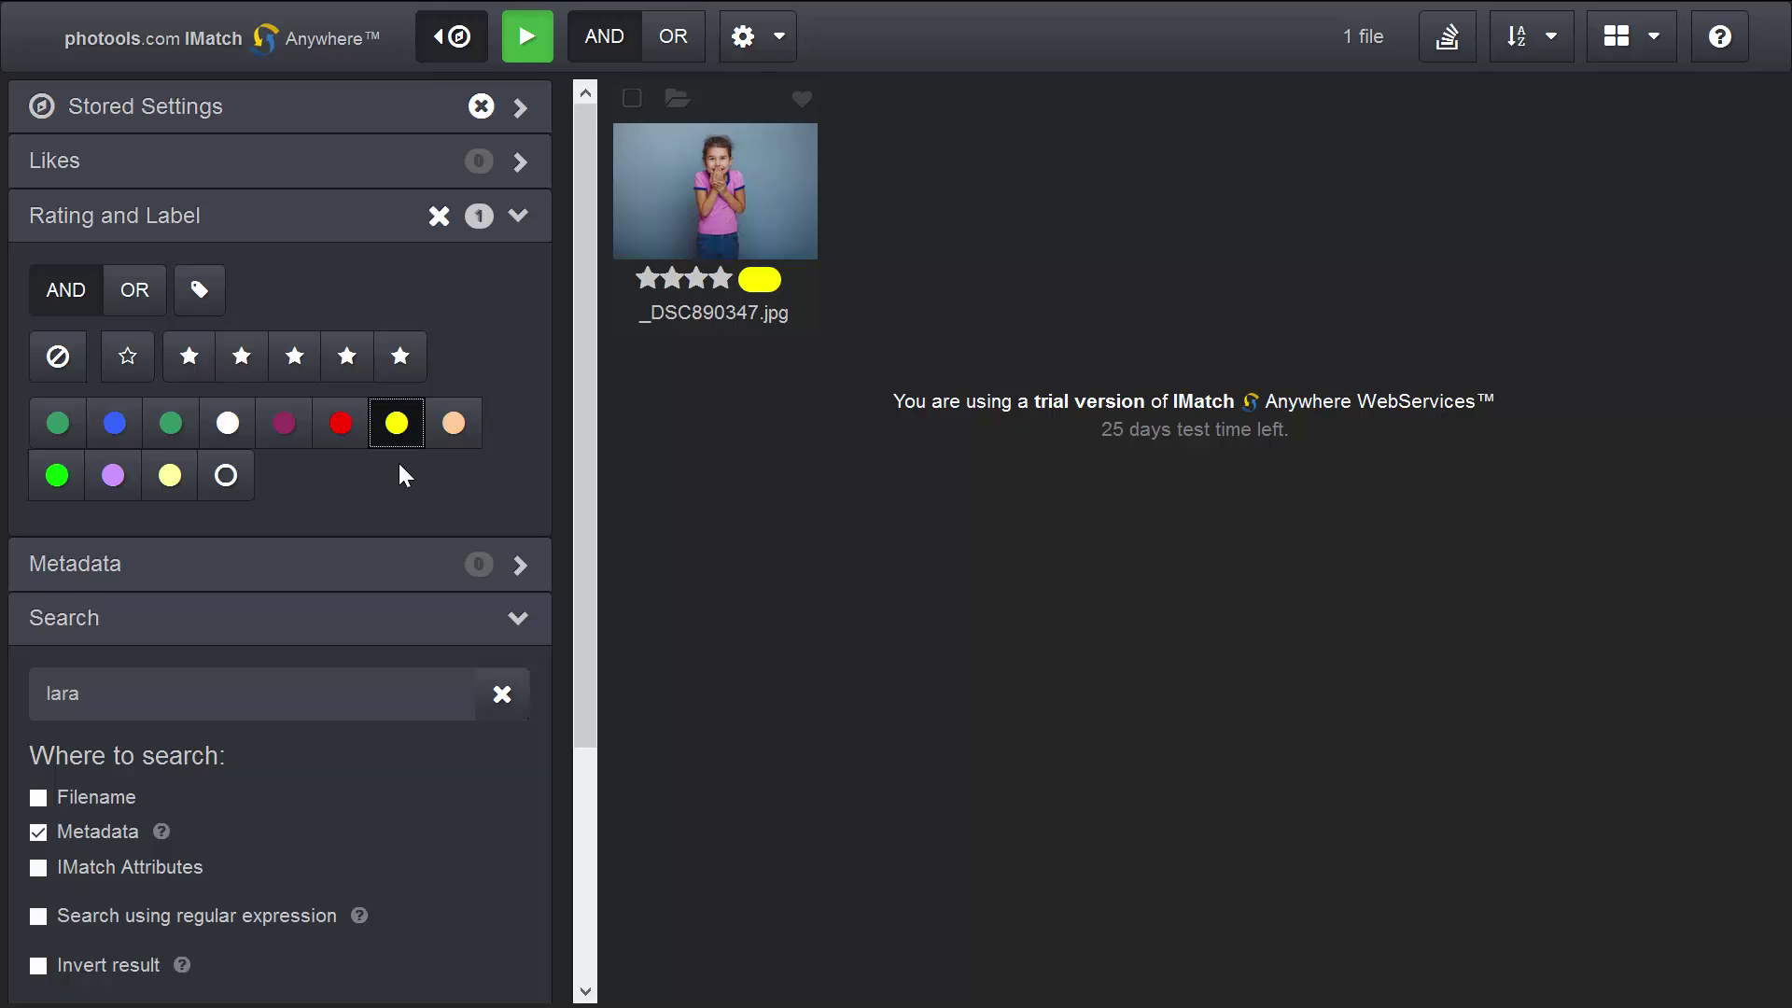
{"action": "left_click", "coordinate": [398, 426]}
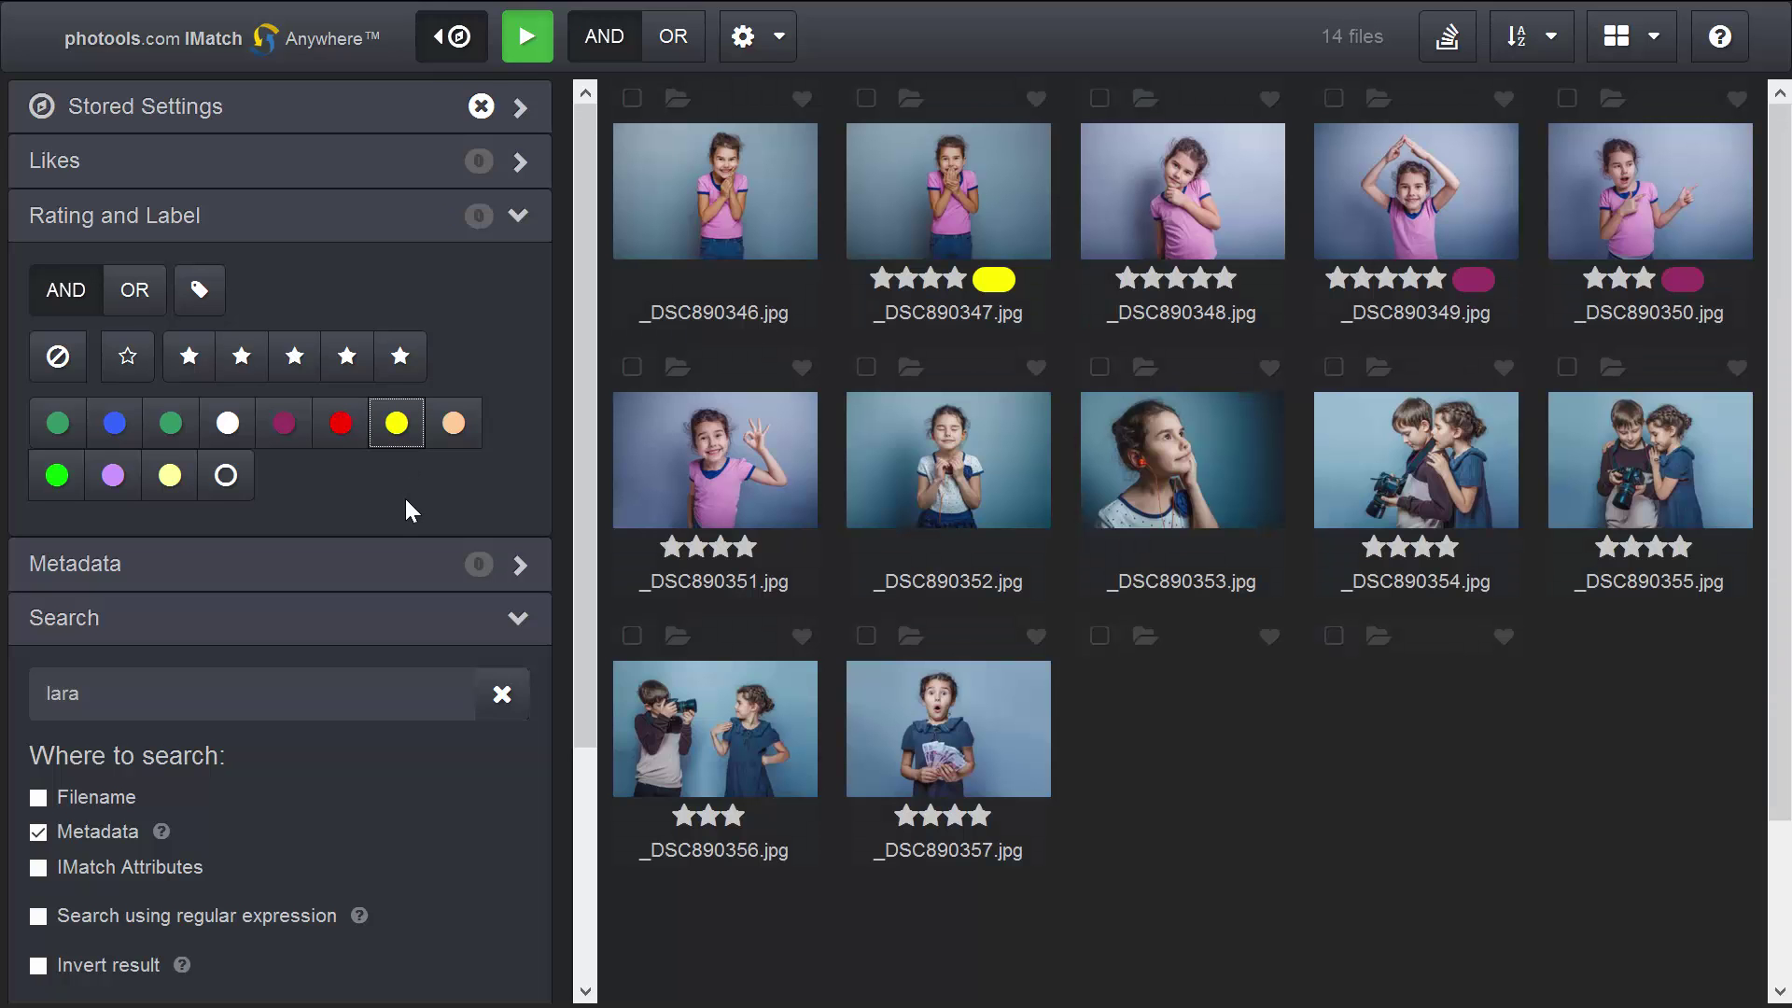
{"action": "left_click", "coordinate": [283, 423]}
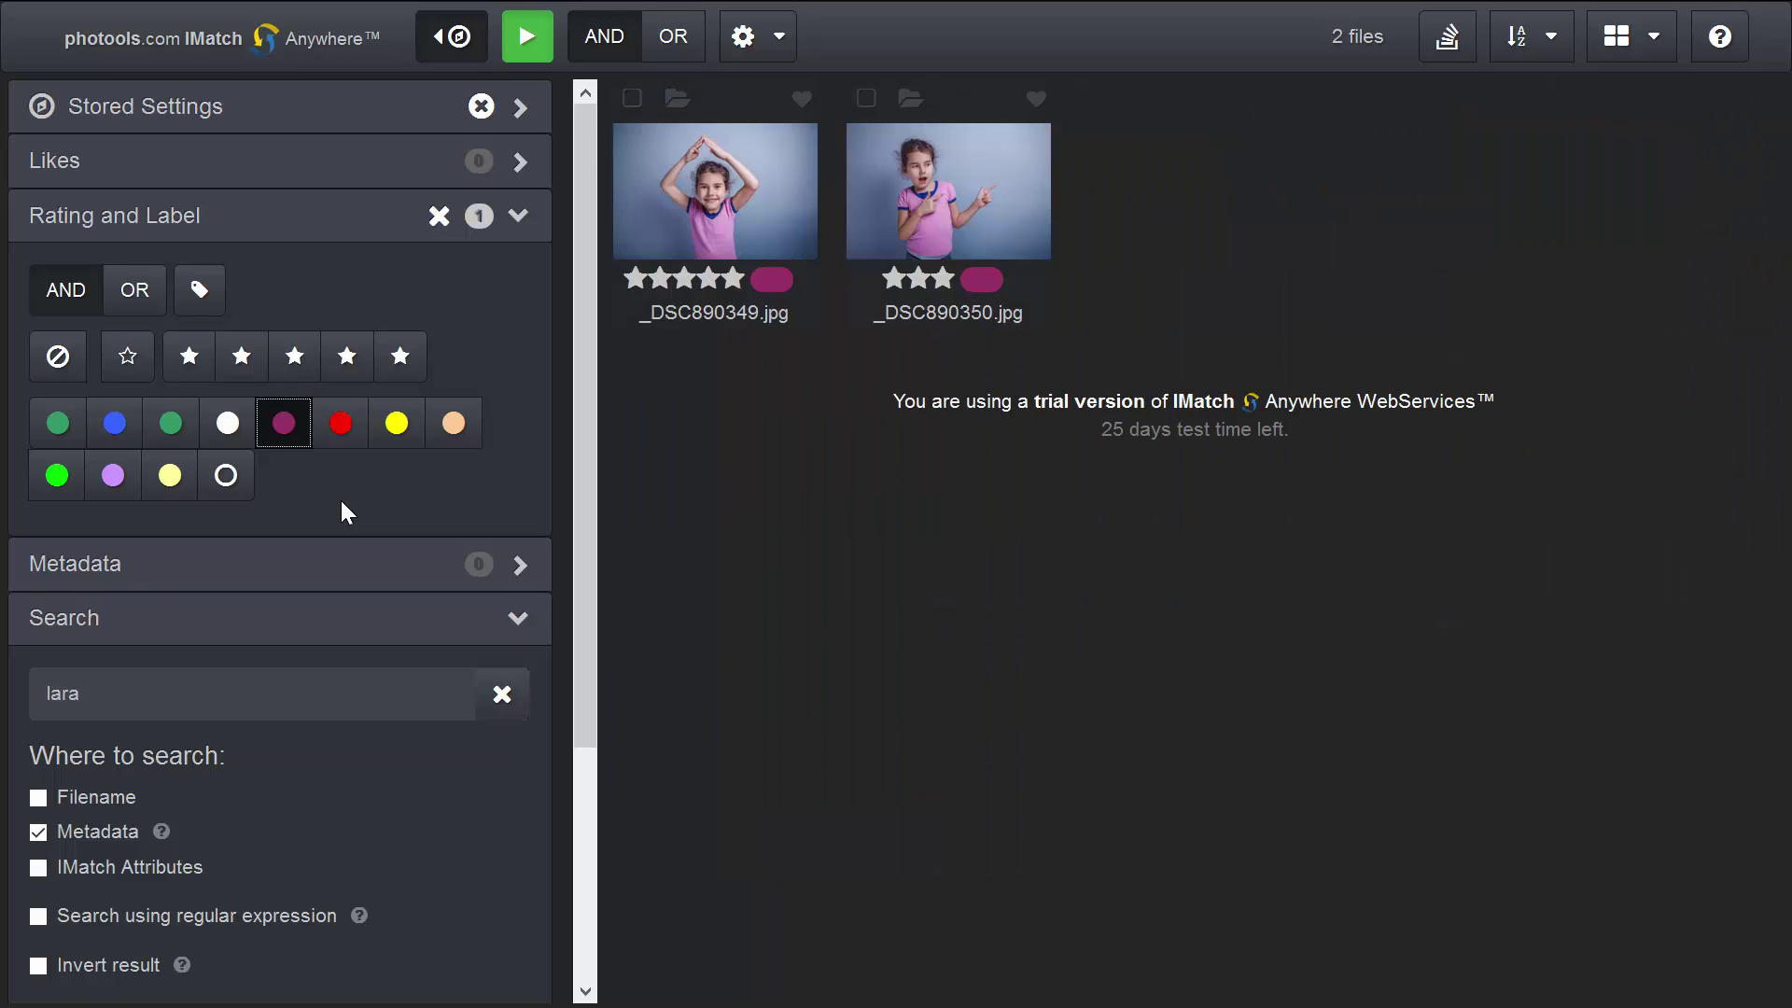
{"action": "left_click", "coordinate": [401, 359]}
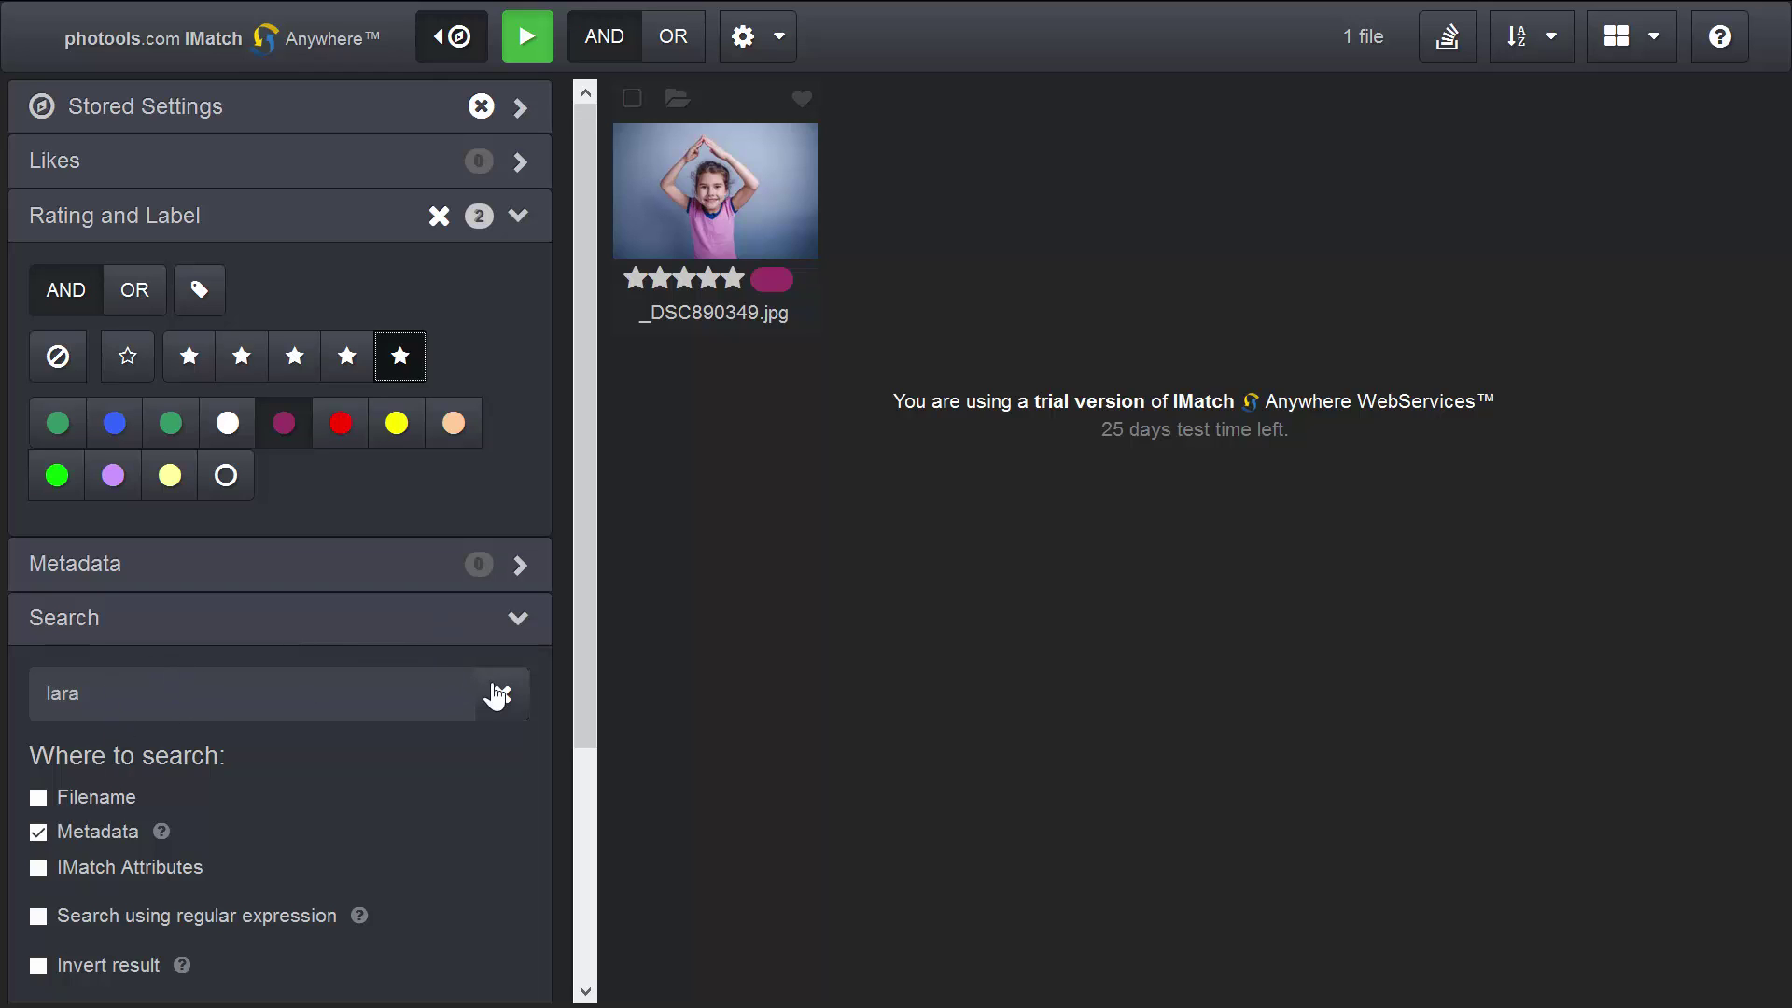
Reset all filters and expand the Timeline filter to list the years
{"action": "left_click", "coordinate": [481, 109]}
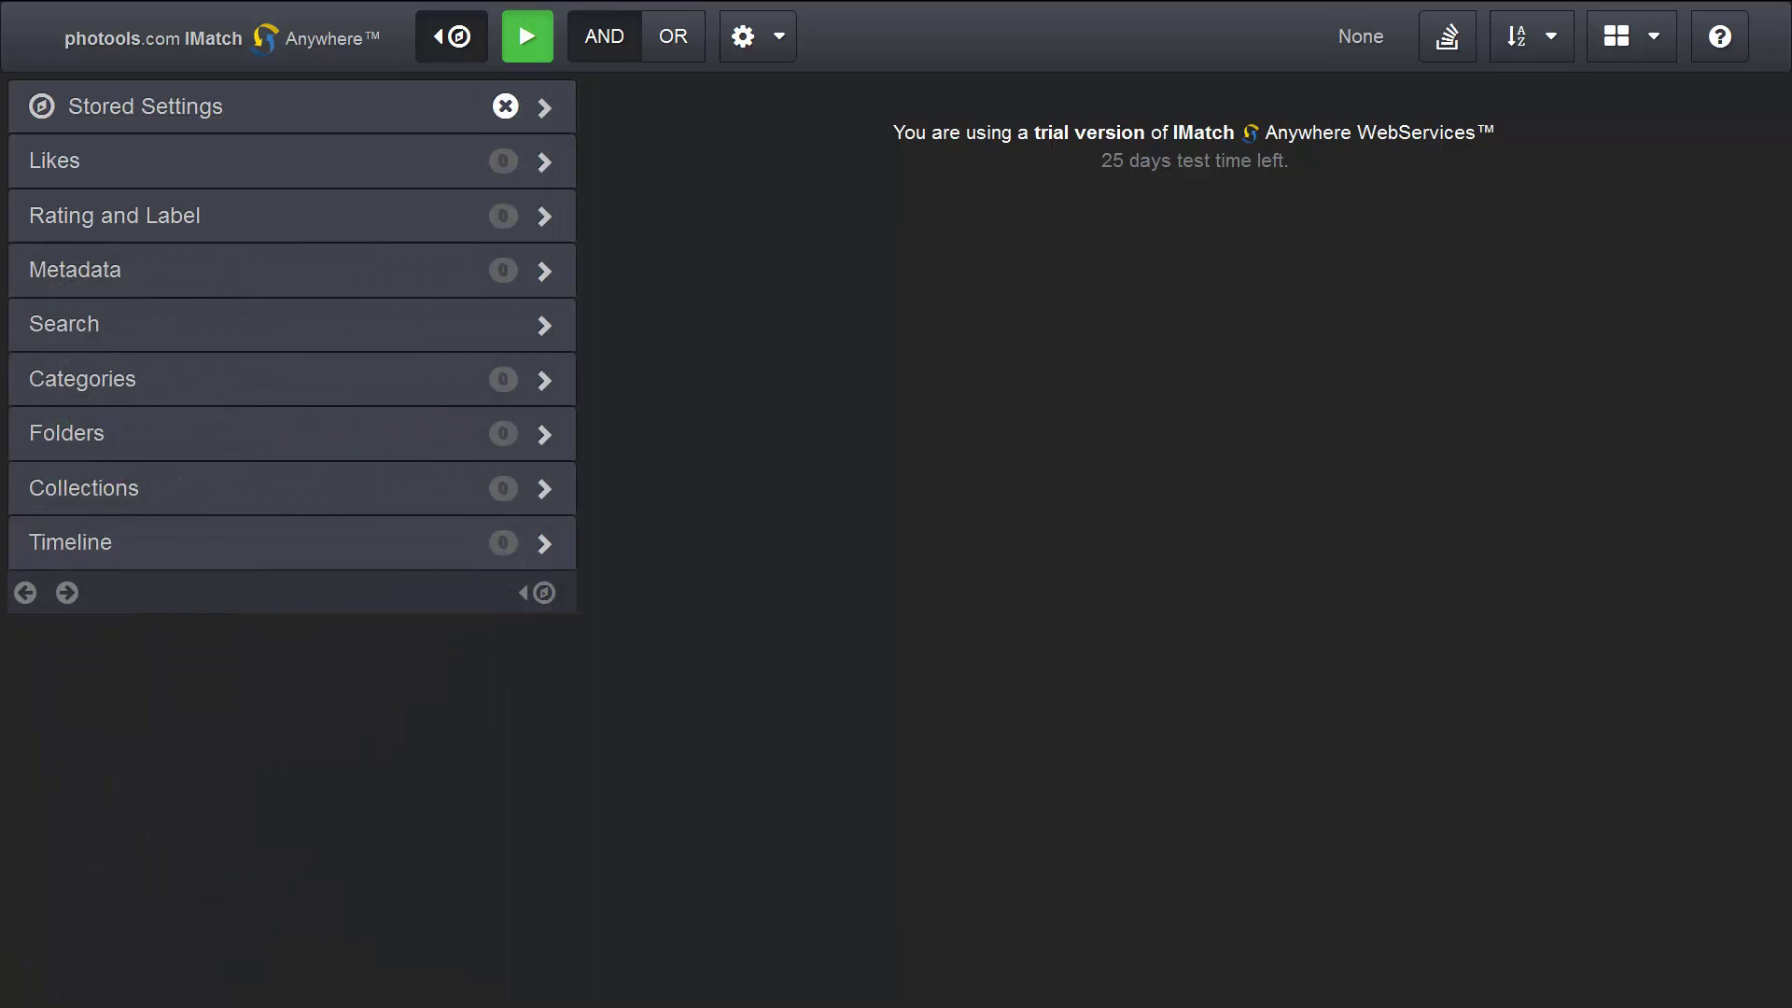
{"action": "left_click", "coordinate": [541, 556]}
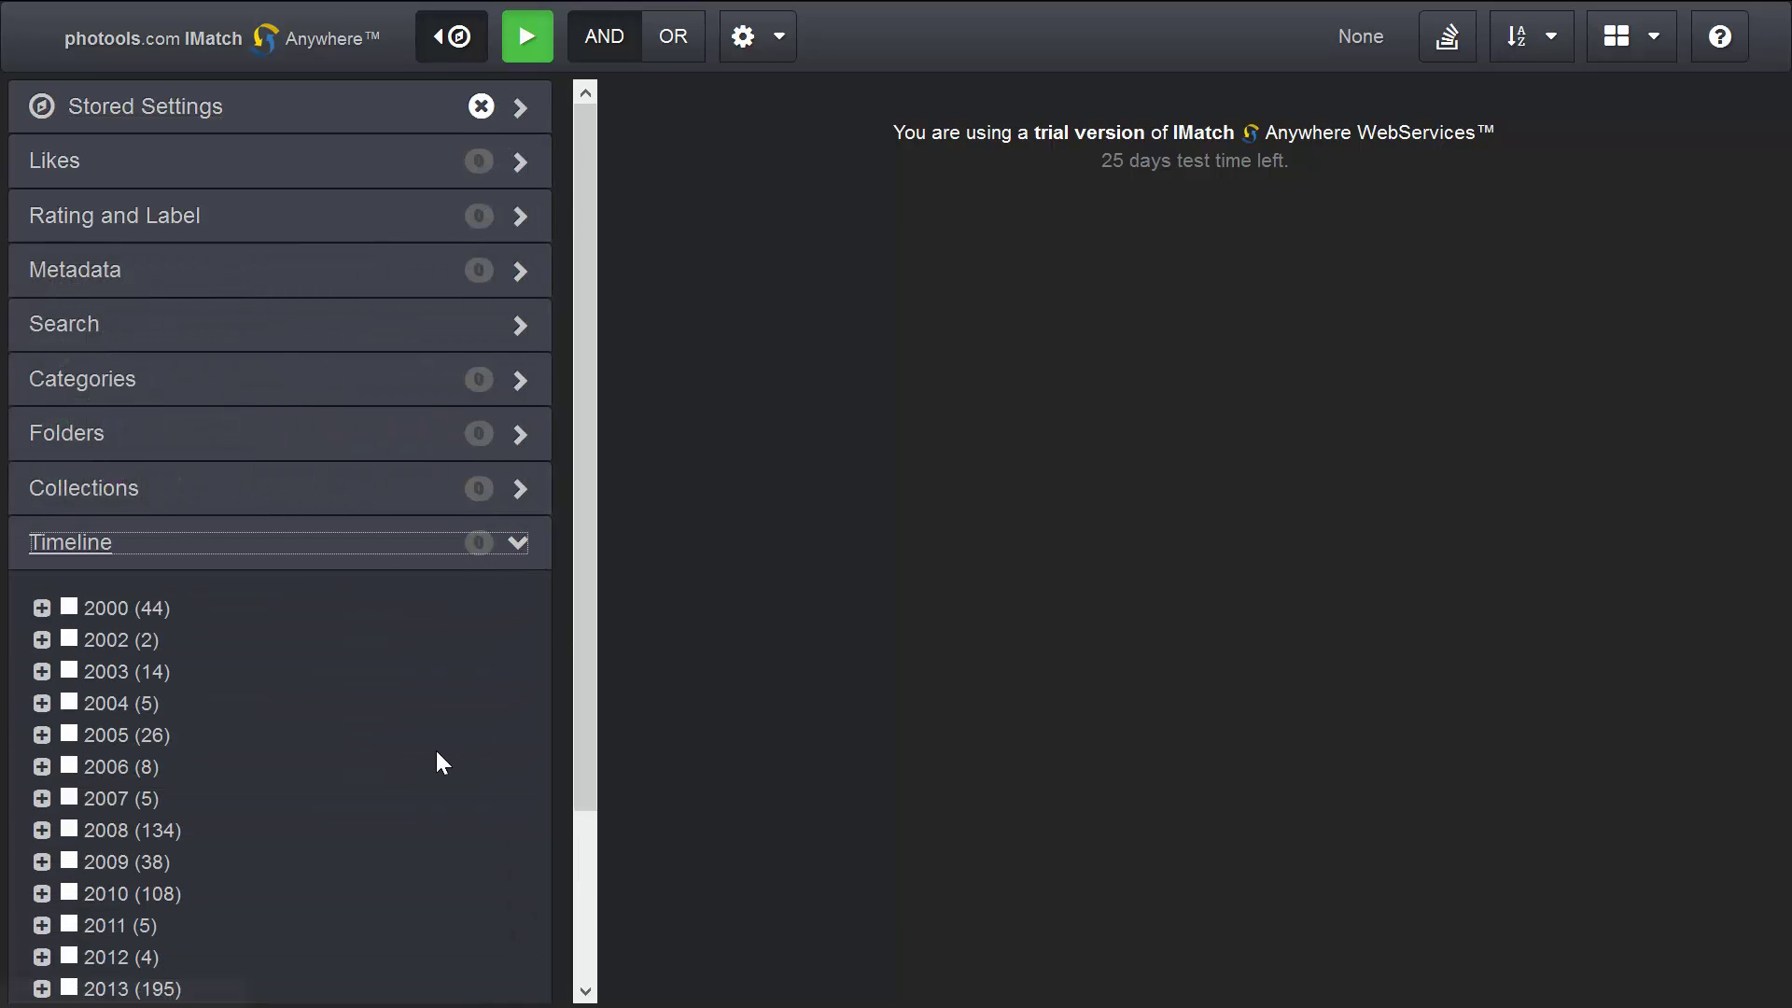
Filter the files by the year 2015 in the Timeline, then remove that year filter
{"action": "scroll", "coordinate": [435, 747], "scroll_direction": "down", "scroll_amount": 2}
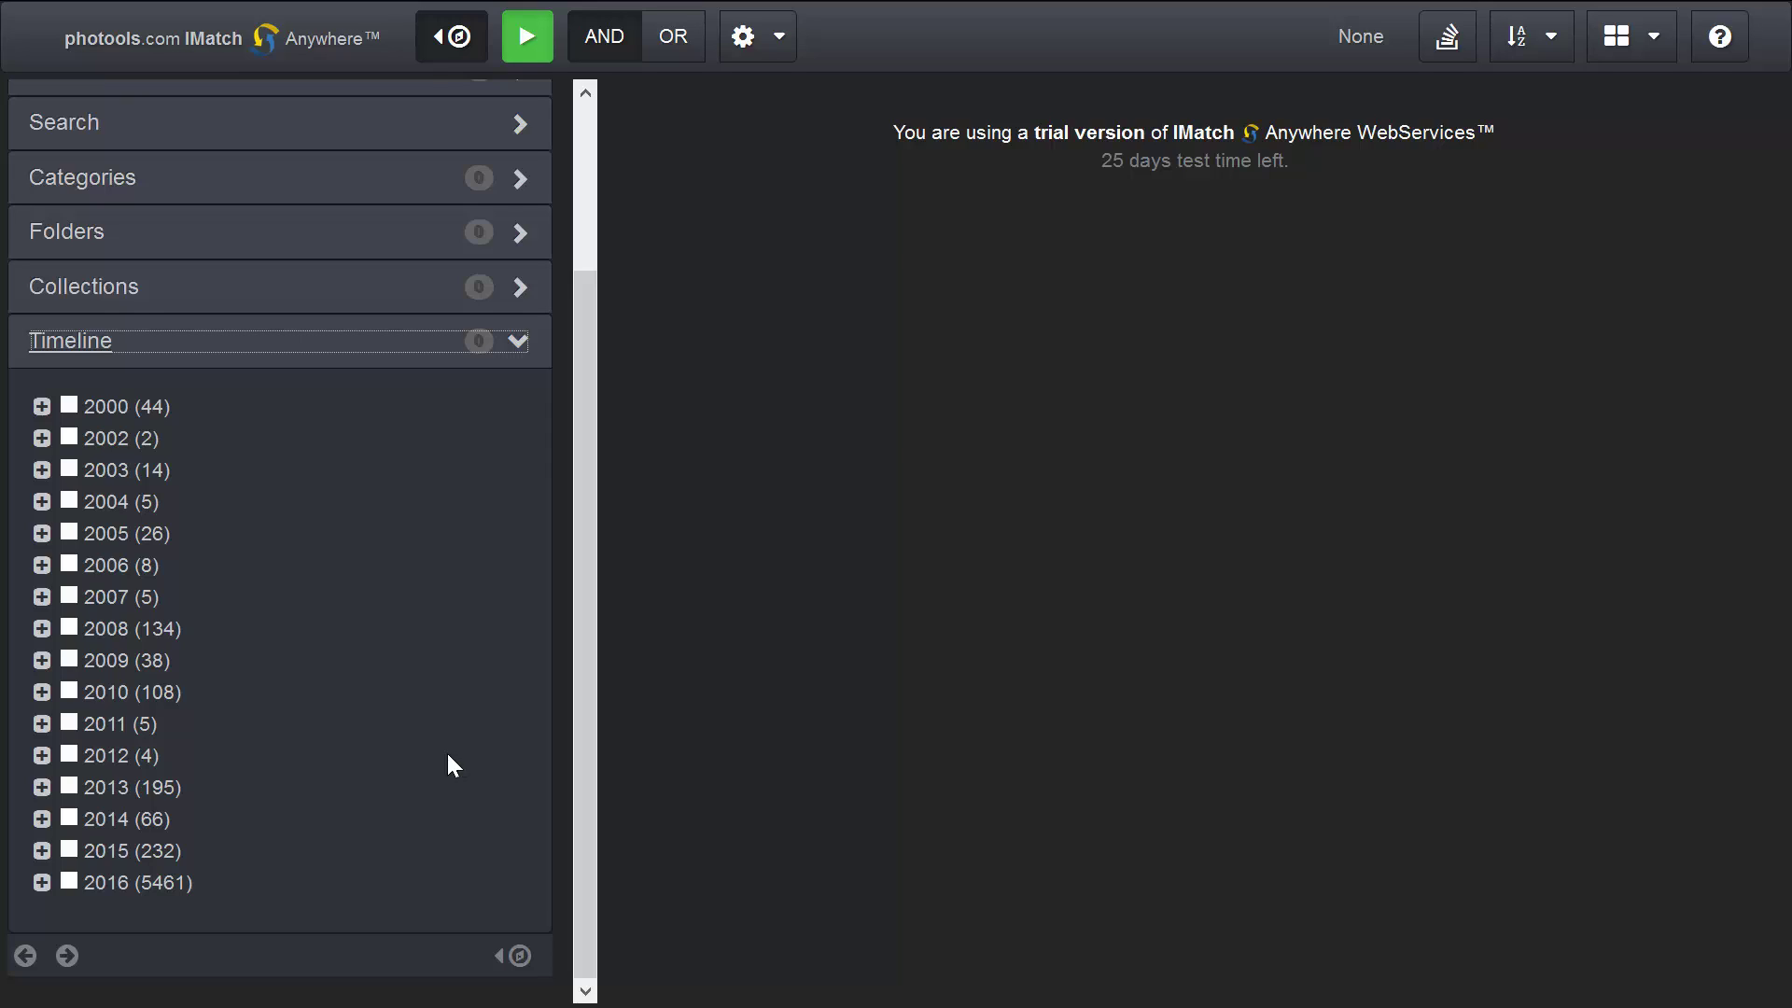
{"action": "left_click", "coordinate": [69, 849]}
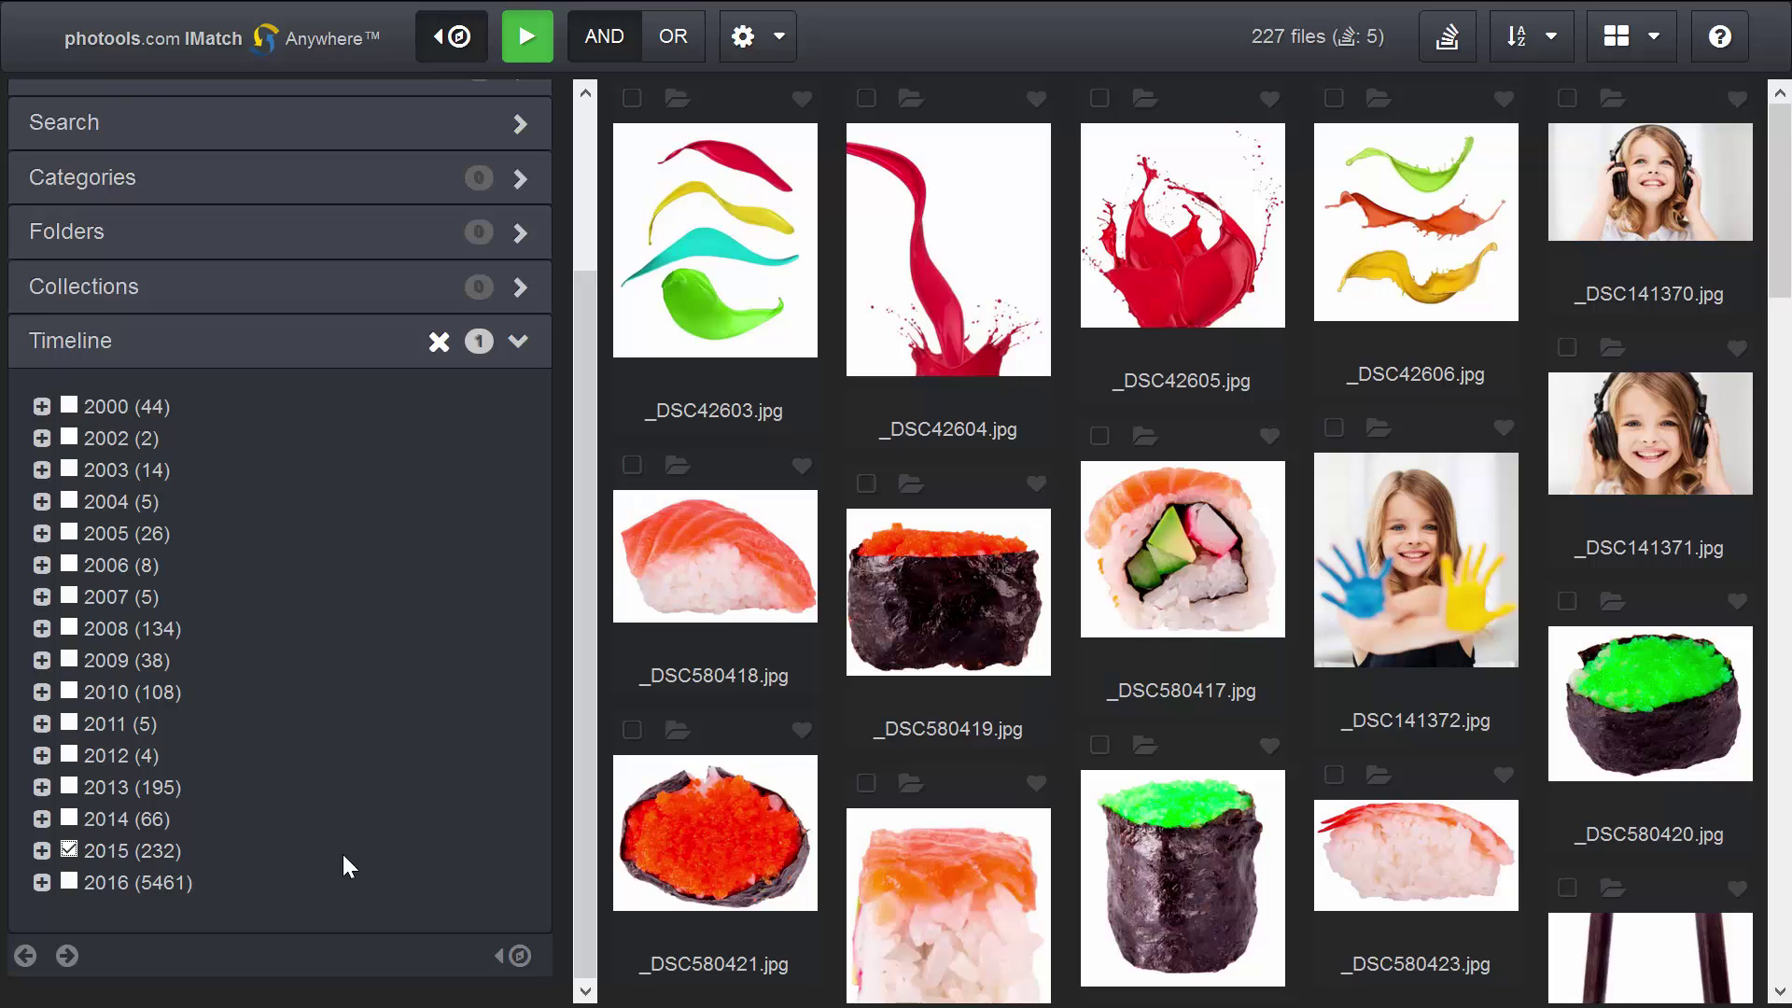
{"action": "left_click", "coordinate": [65, 849]}
Expand 2015 and July in the Timeline and filter the files by the day 07 Tuesday
{"action": "left_click", "coordinate": [42, 851]}
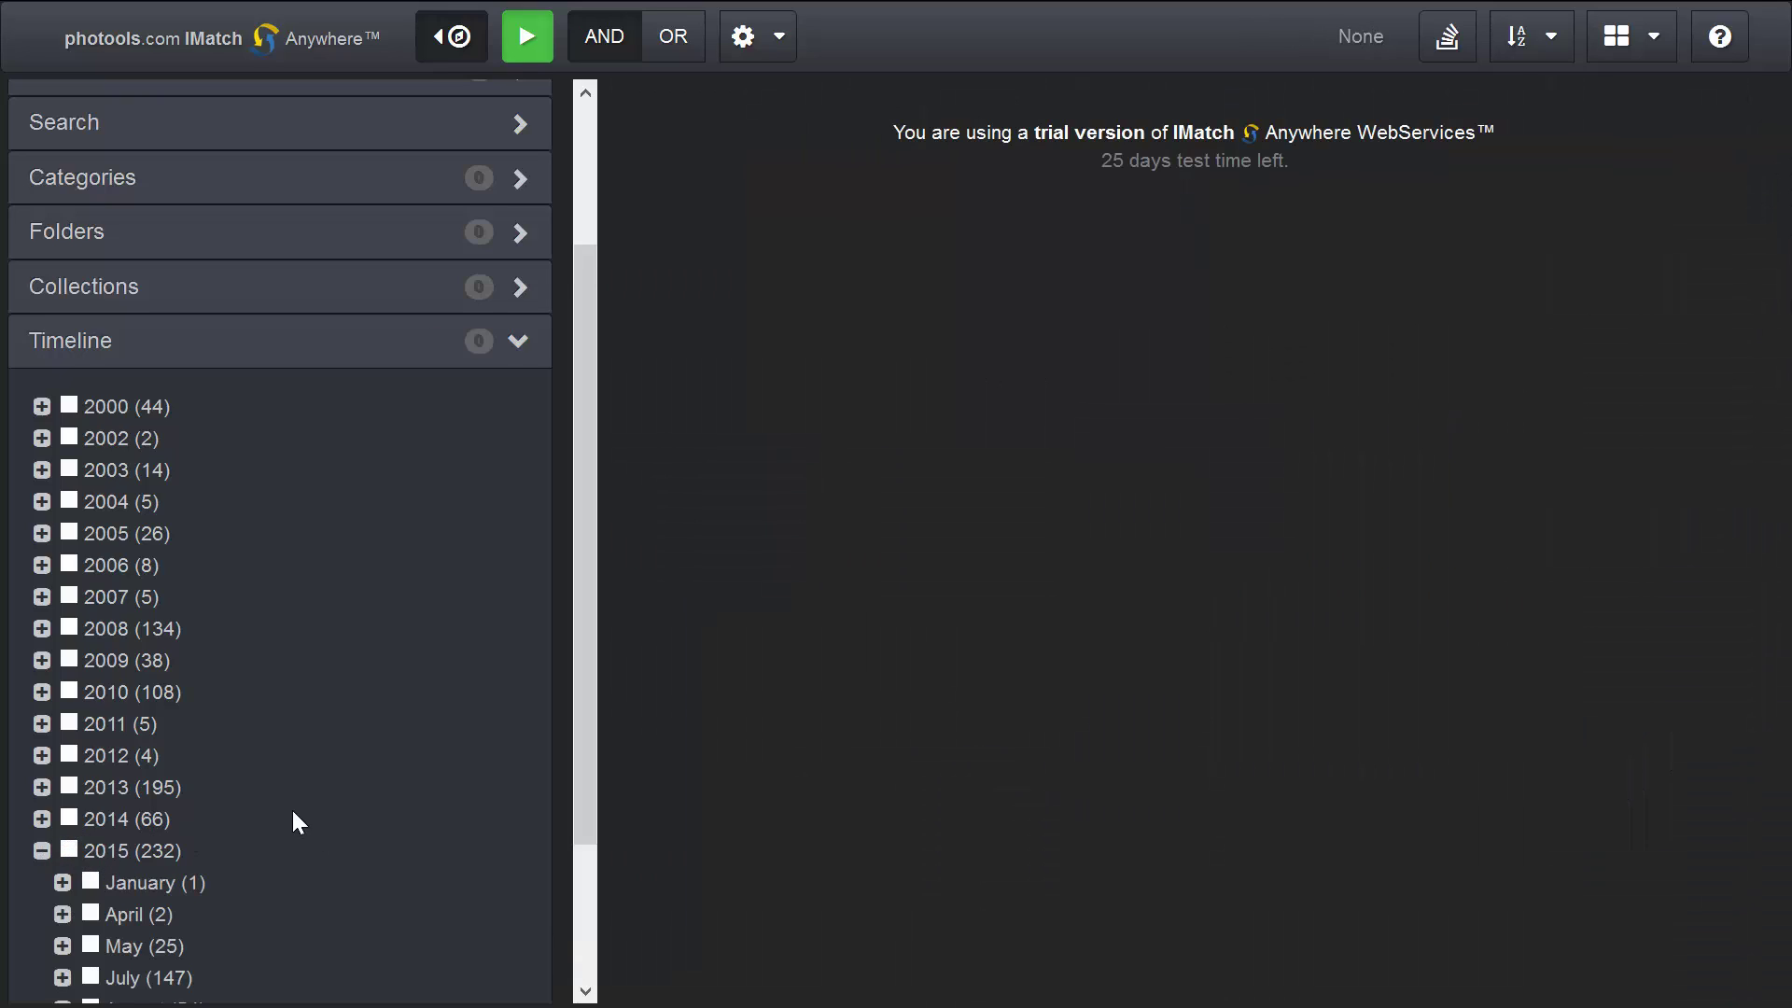
{"action": "scroll", "coordinate": [293, 805], "scroll_direction": "down", "scroll_amount": 2}
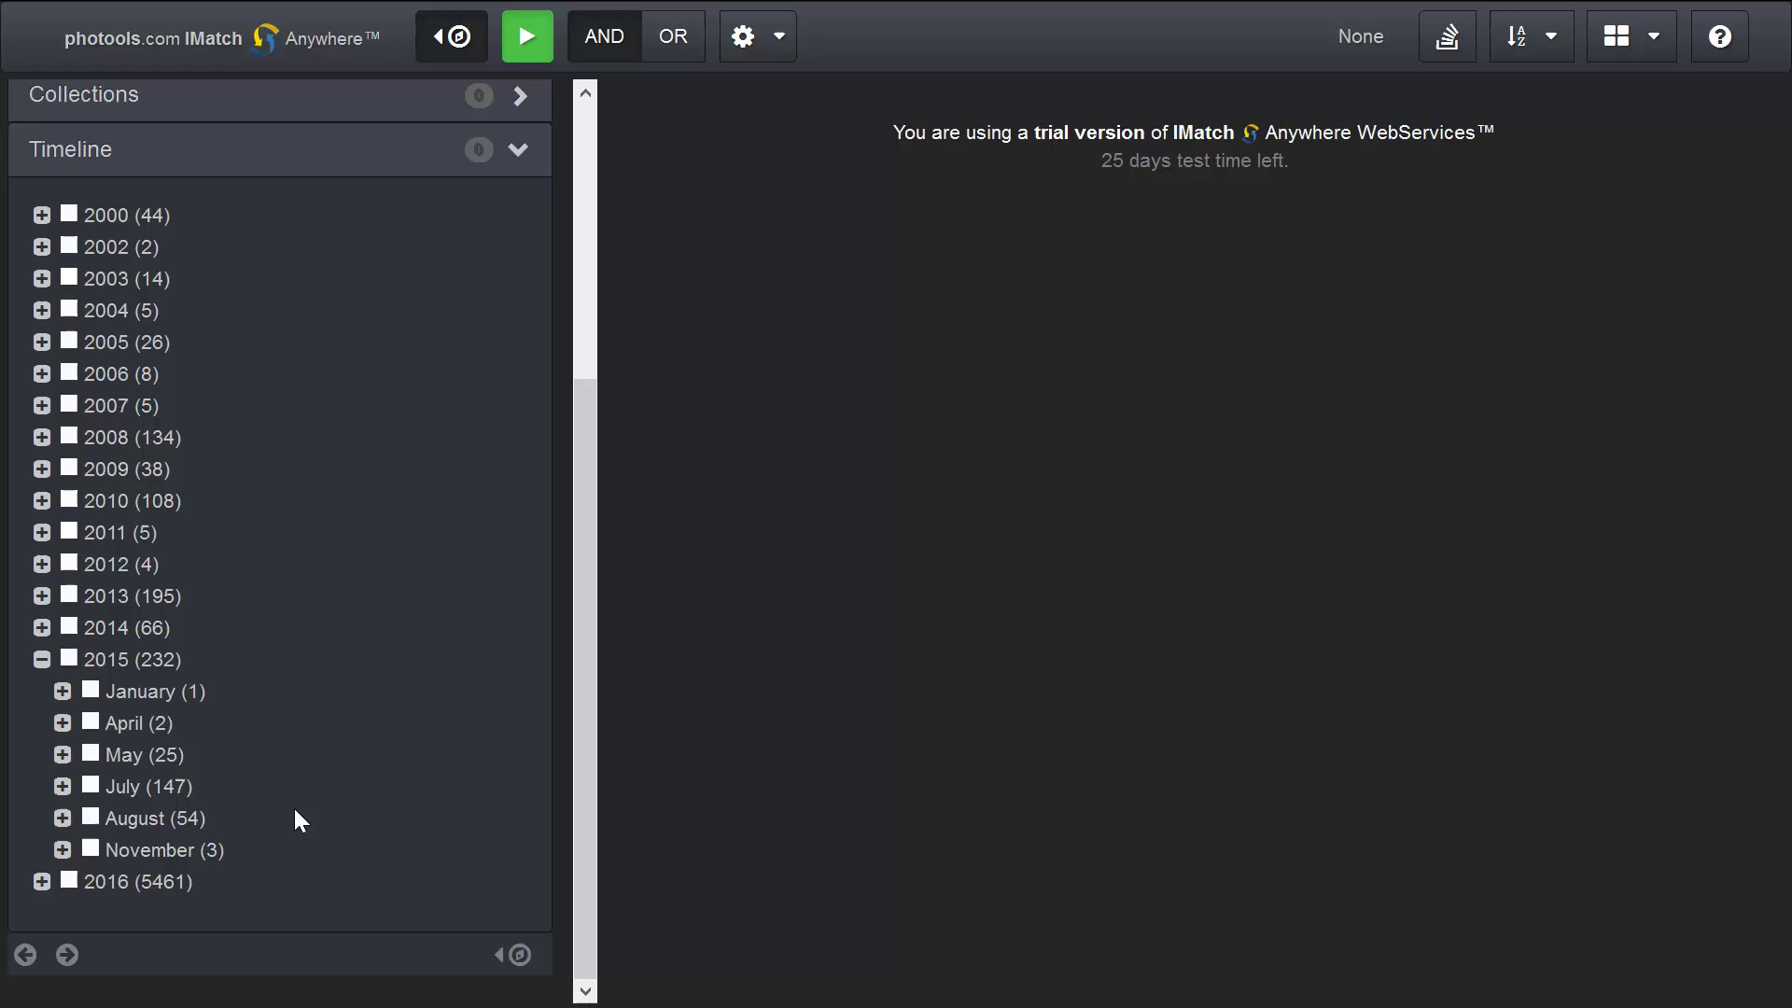
{"action": "left_click", "coordinate": [63, 786]}
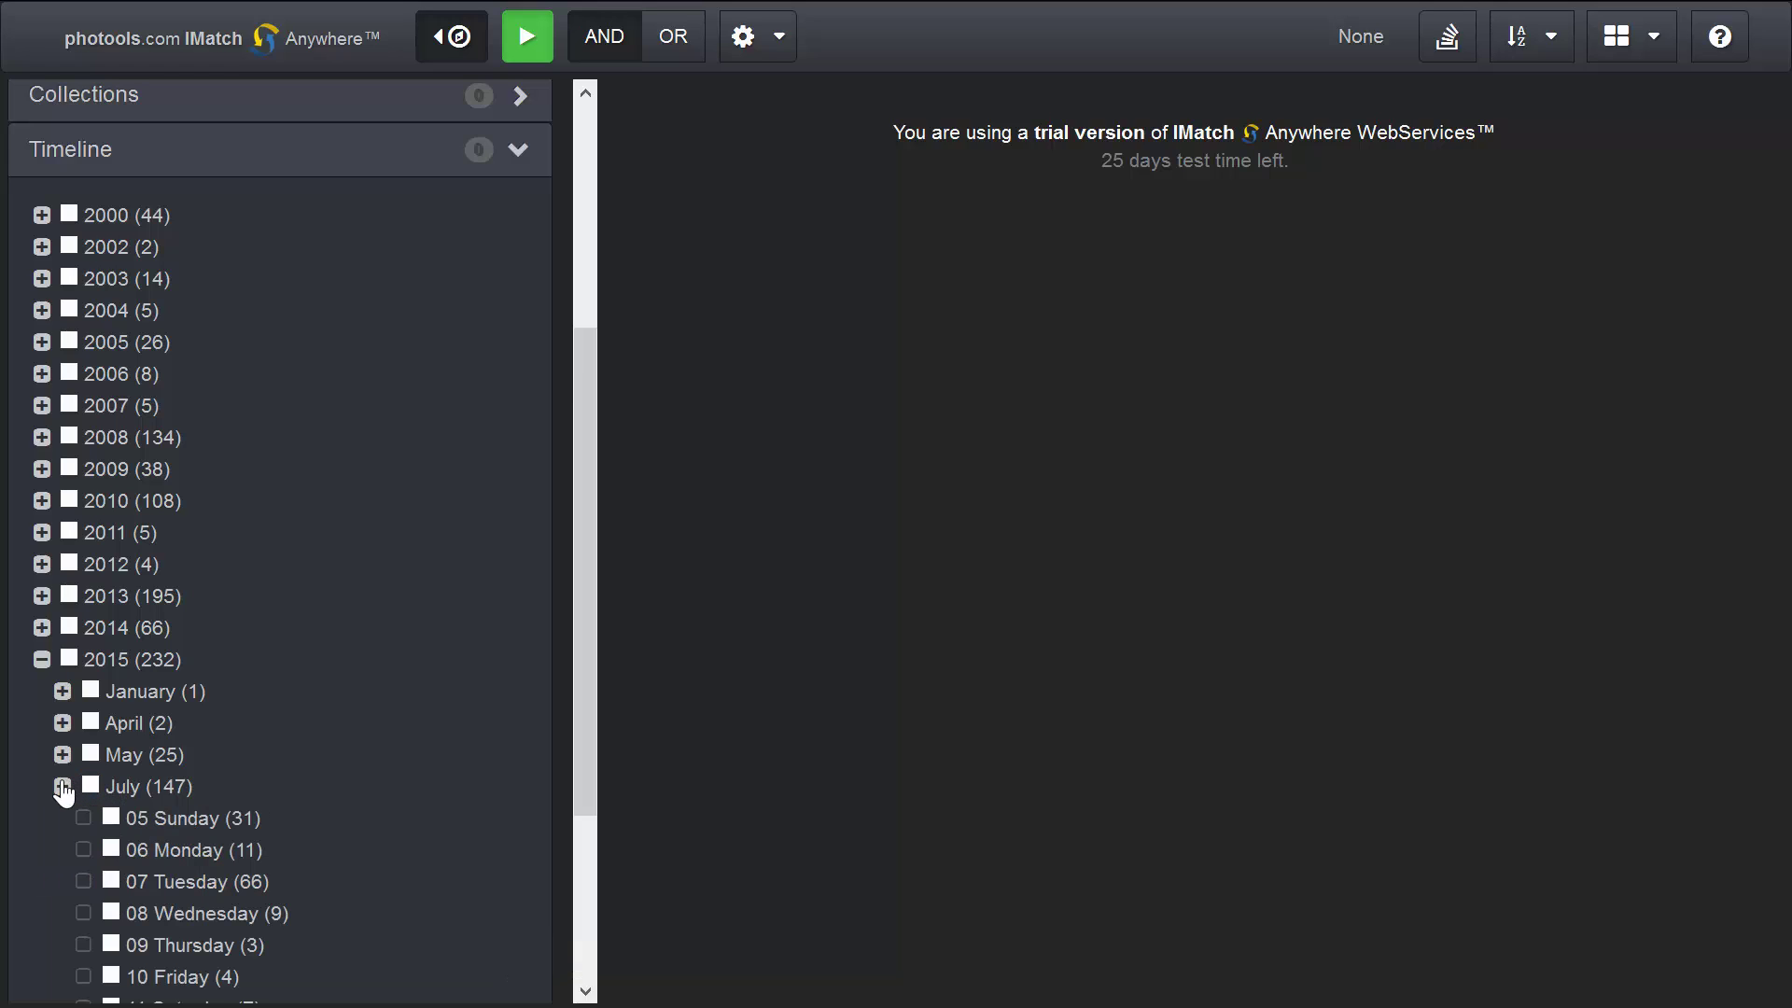
{"action": "left_click", "coordinate": [112, 882]}
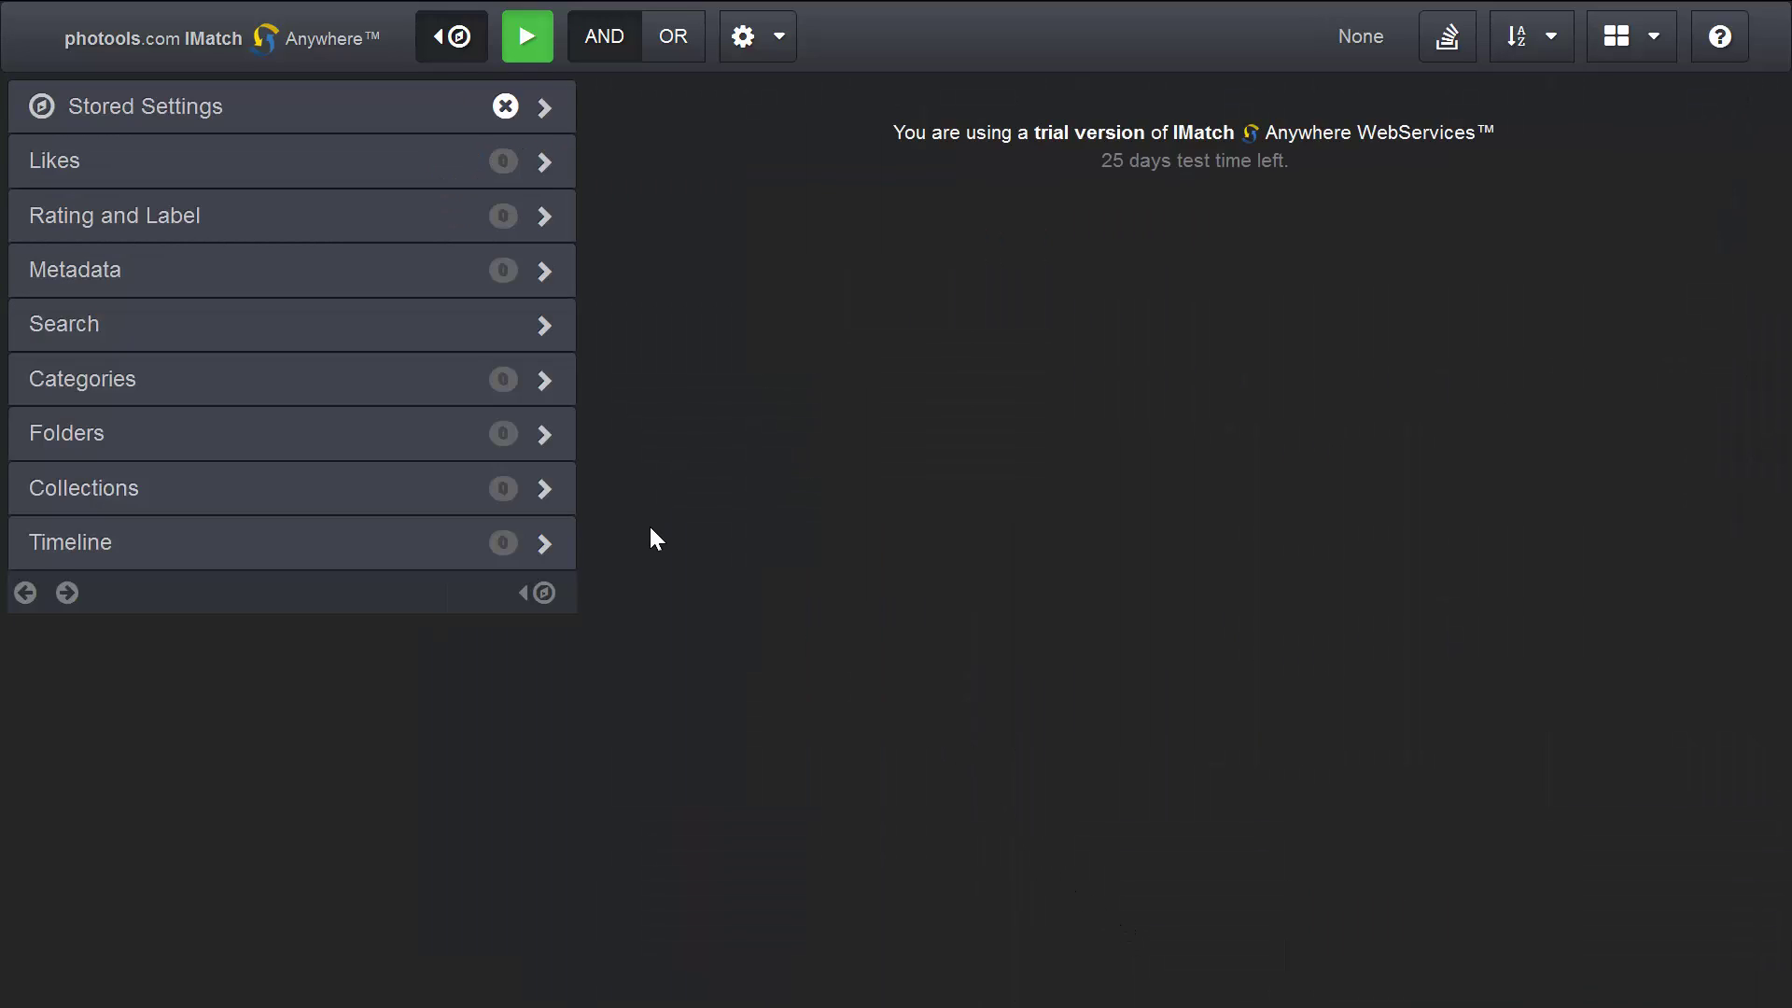
Expand the Metadata filter and check the choice of metadata groups, keeping File Format selected
{"action": "left_click", "coordinate": [565, 273]}
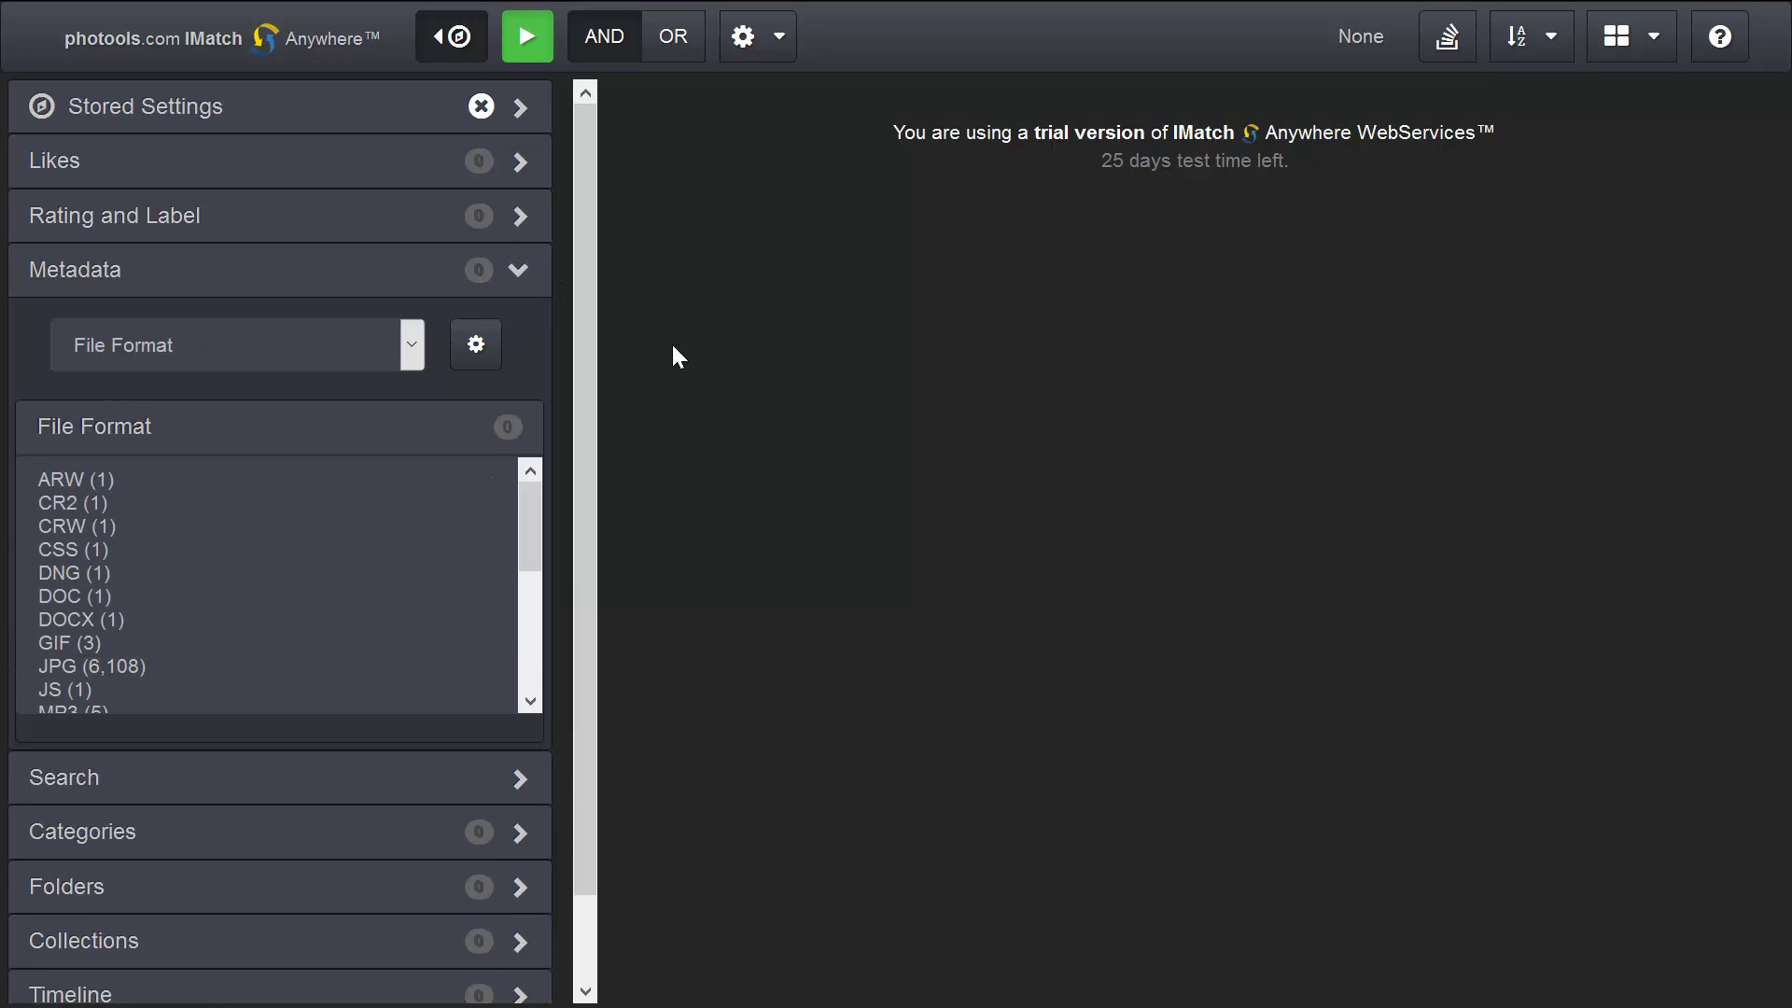
{"action": "left_click", "coordinate": [303, 357]}
{"action": "left_click", "coordinate": [306, 355]}
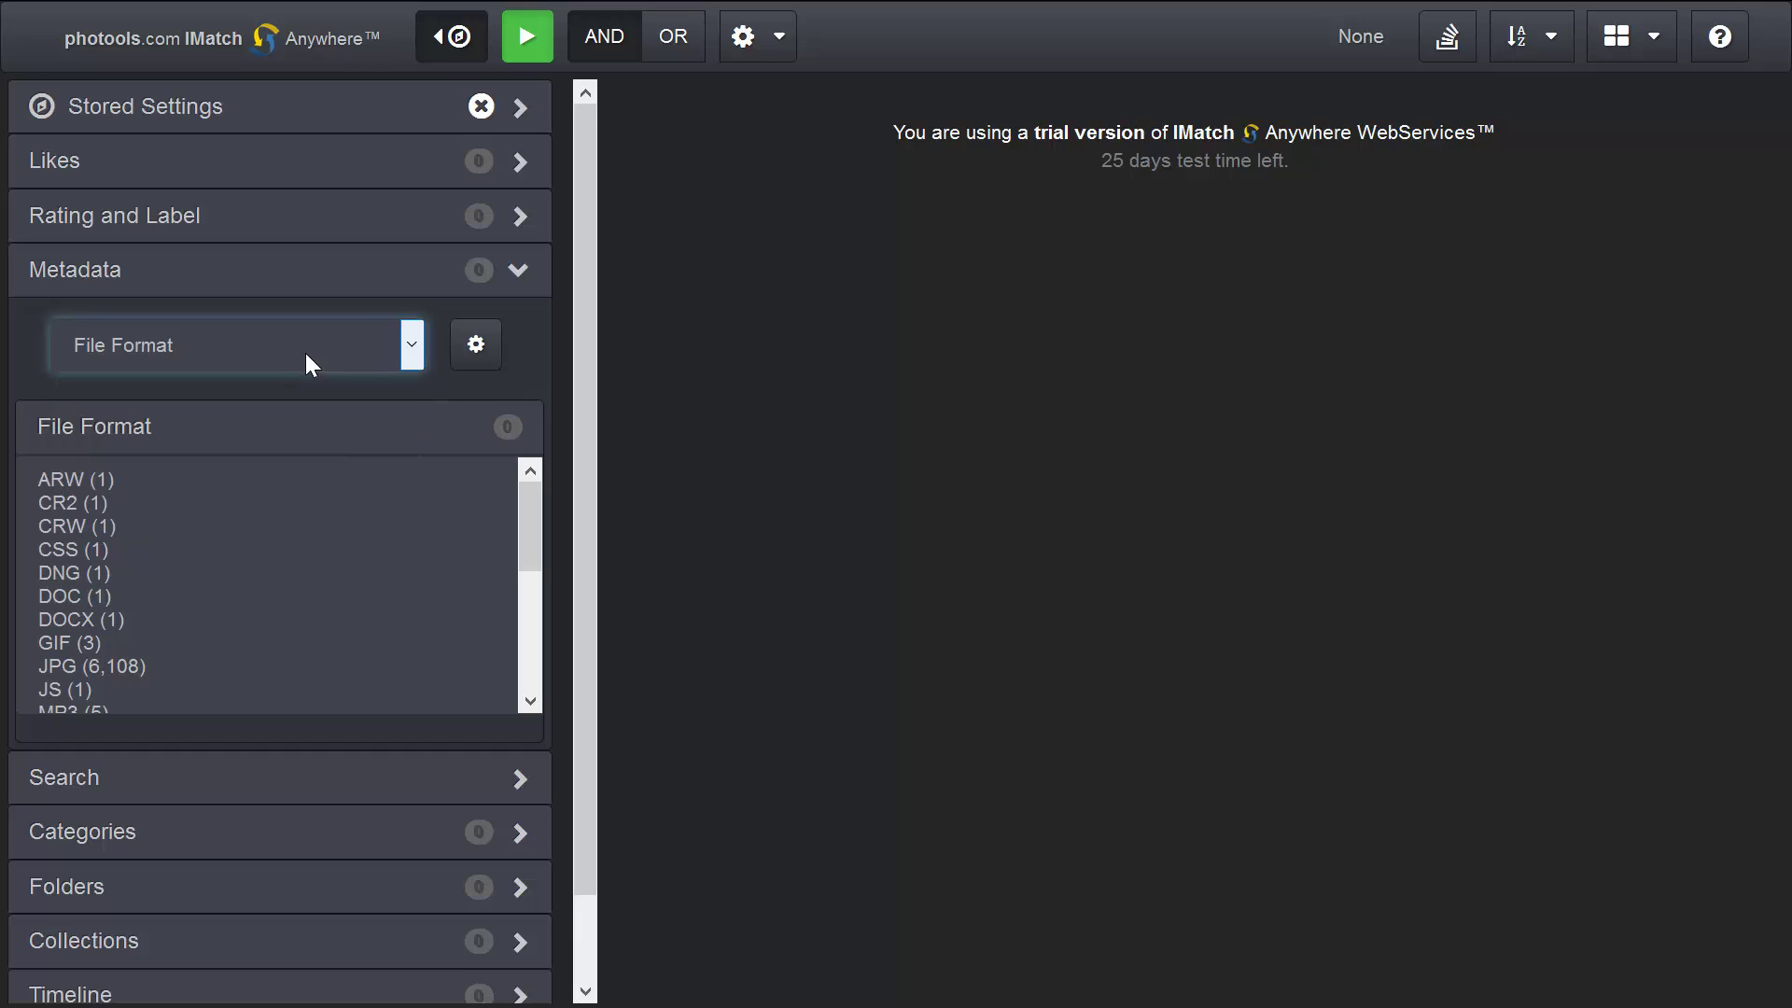
{"action": "left_click", "coordinate": [533, 354]}
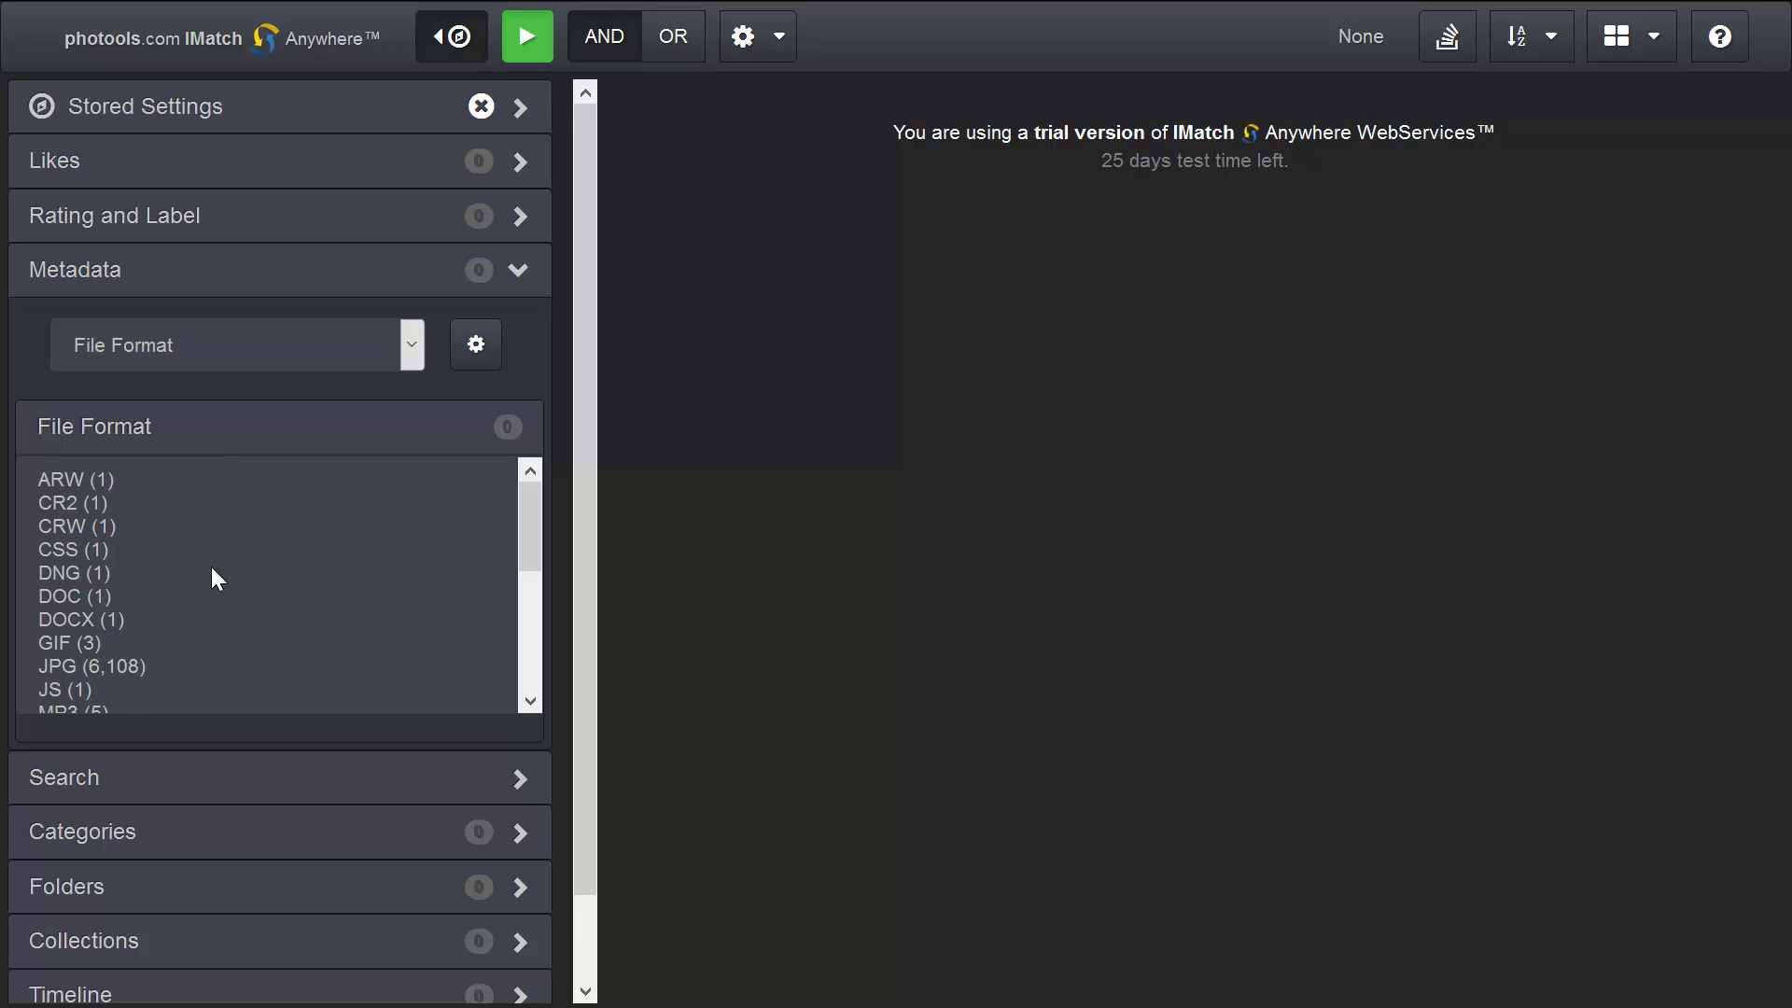
Filter the files by the GIF, DOC and DOCX file formats together
{"action": "left_click", "coordinate": [88, 642]}
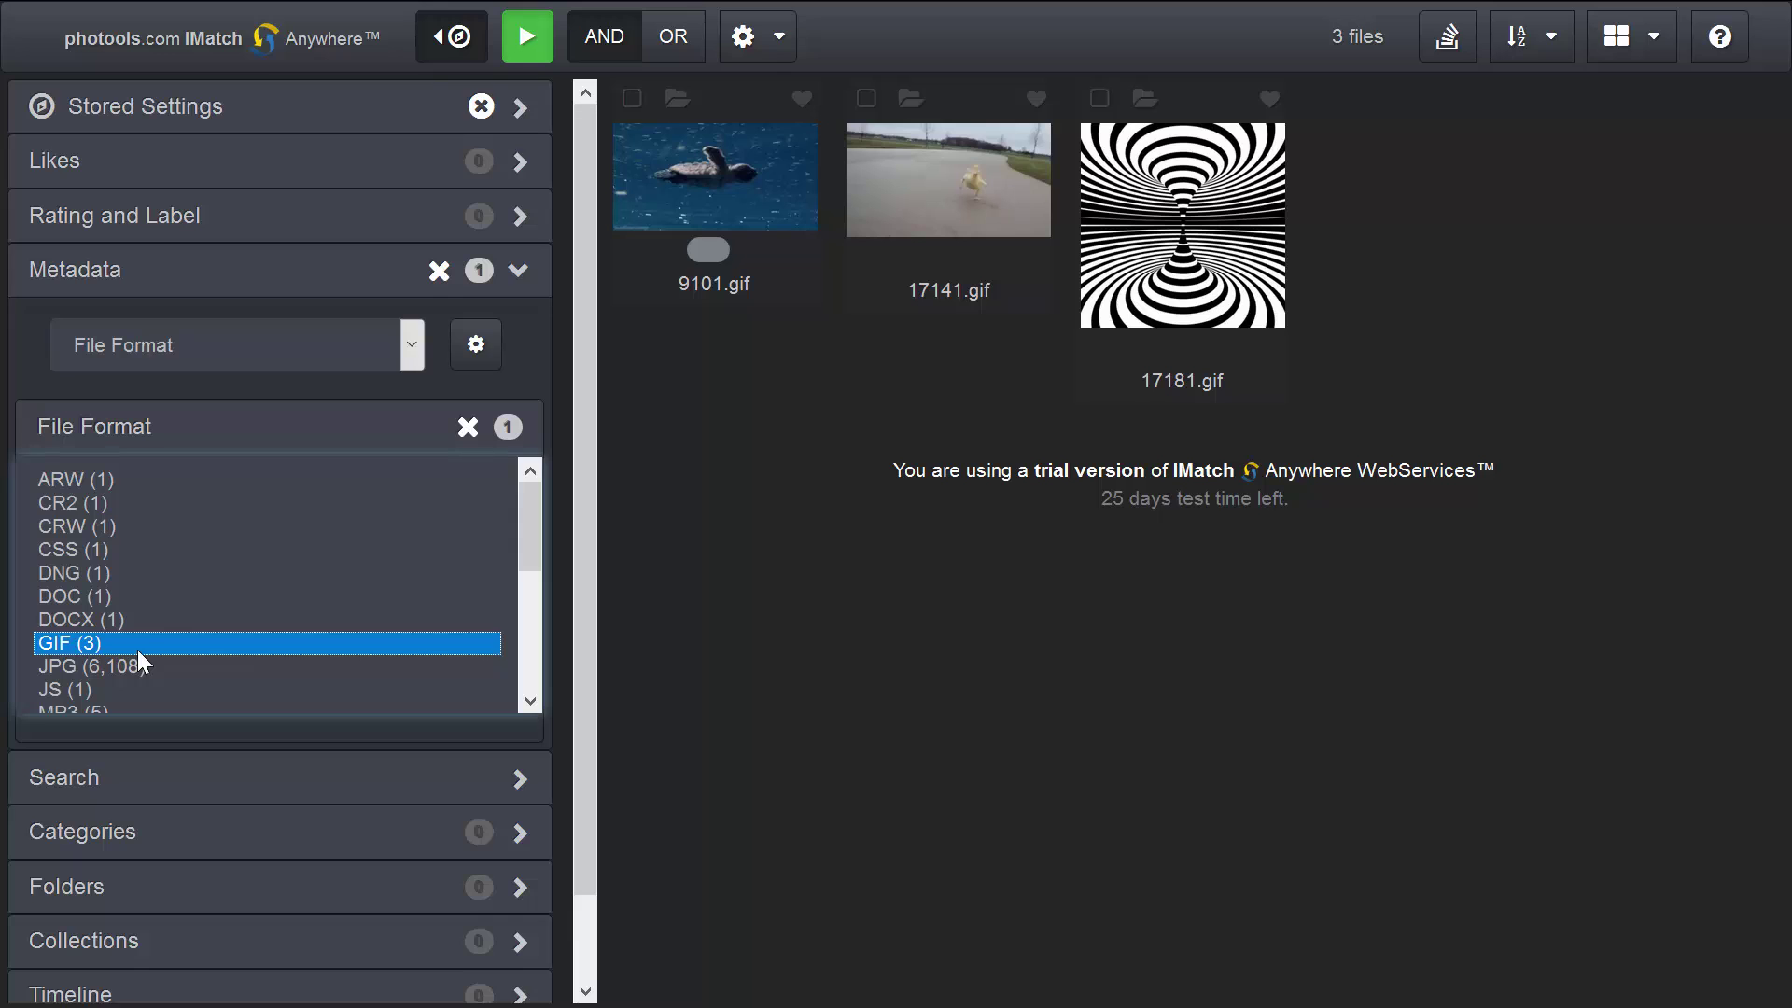
{"action": "left_click", "coordinate": [110, 600], "text": "ctrl"}
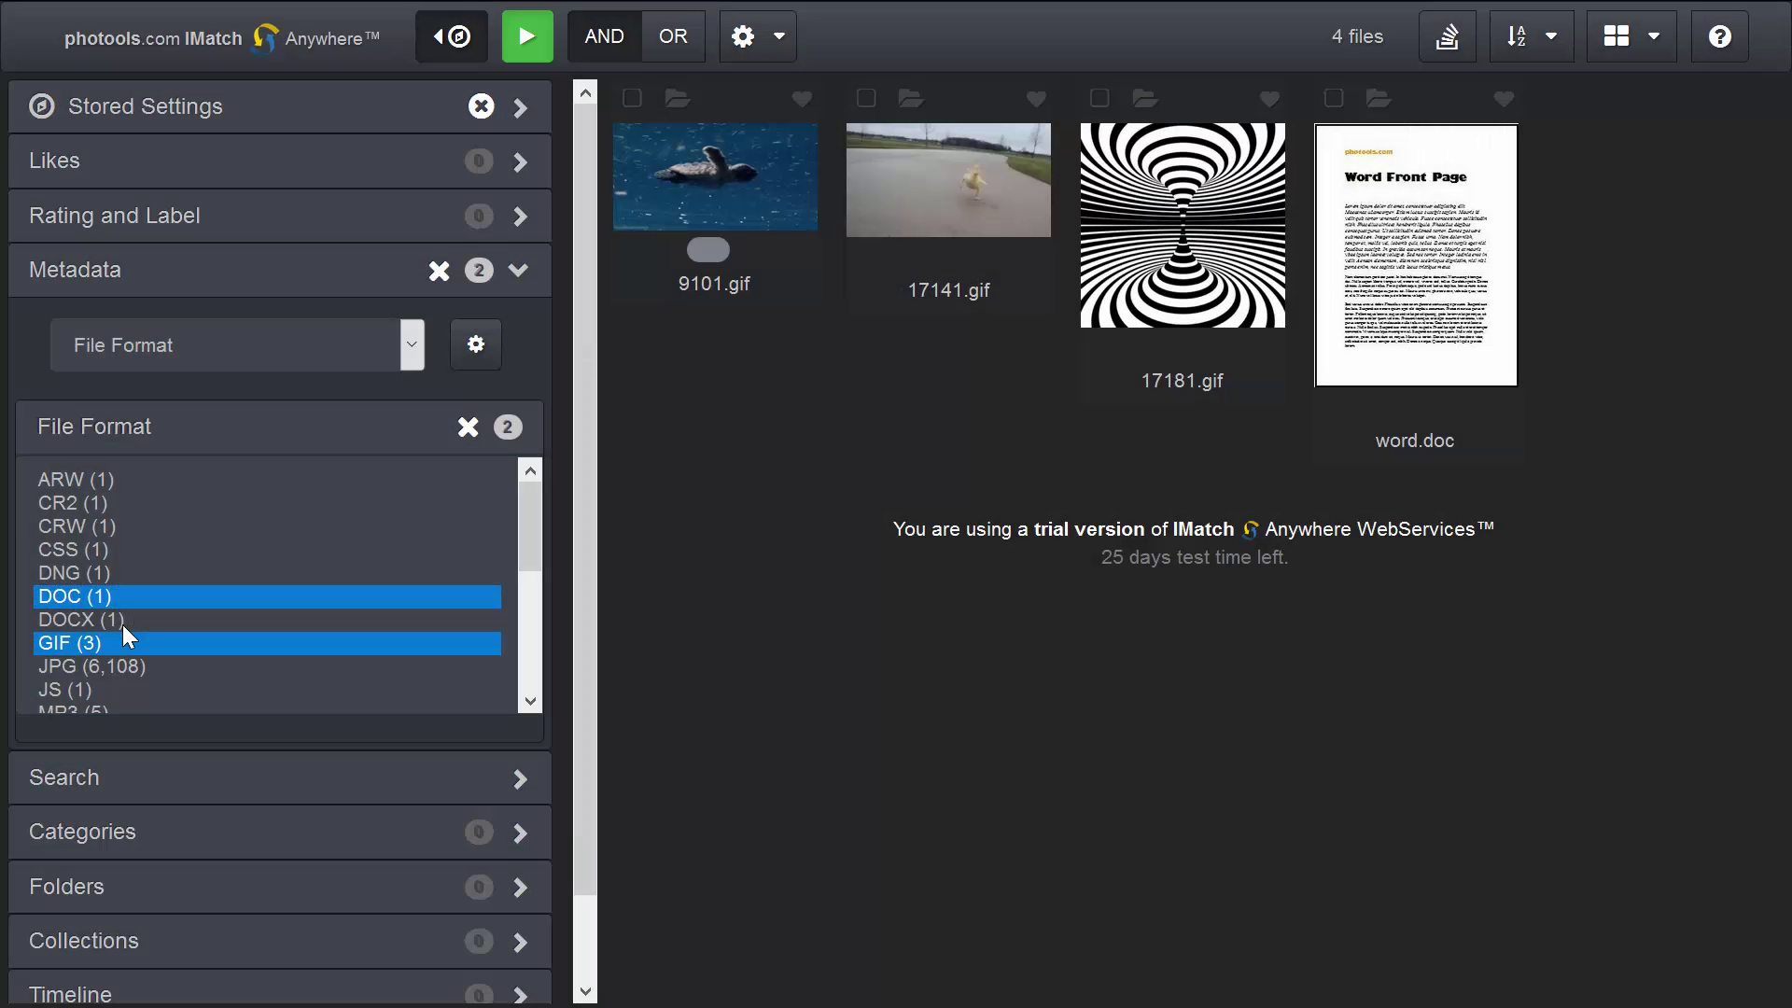
{"action": "left_click", "coordinate": [121, 622], "text": "shift"}
{"action": "left_click", "coordinate": [196, 640], "text": "ctrl"}
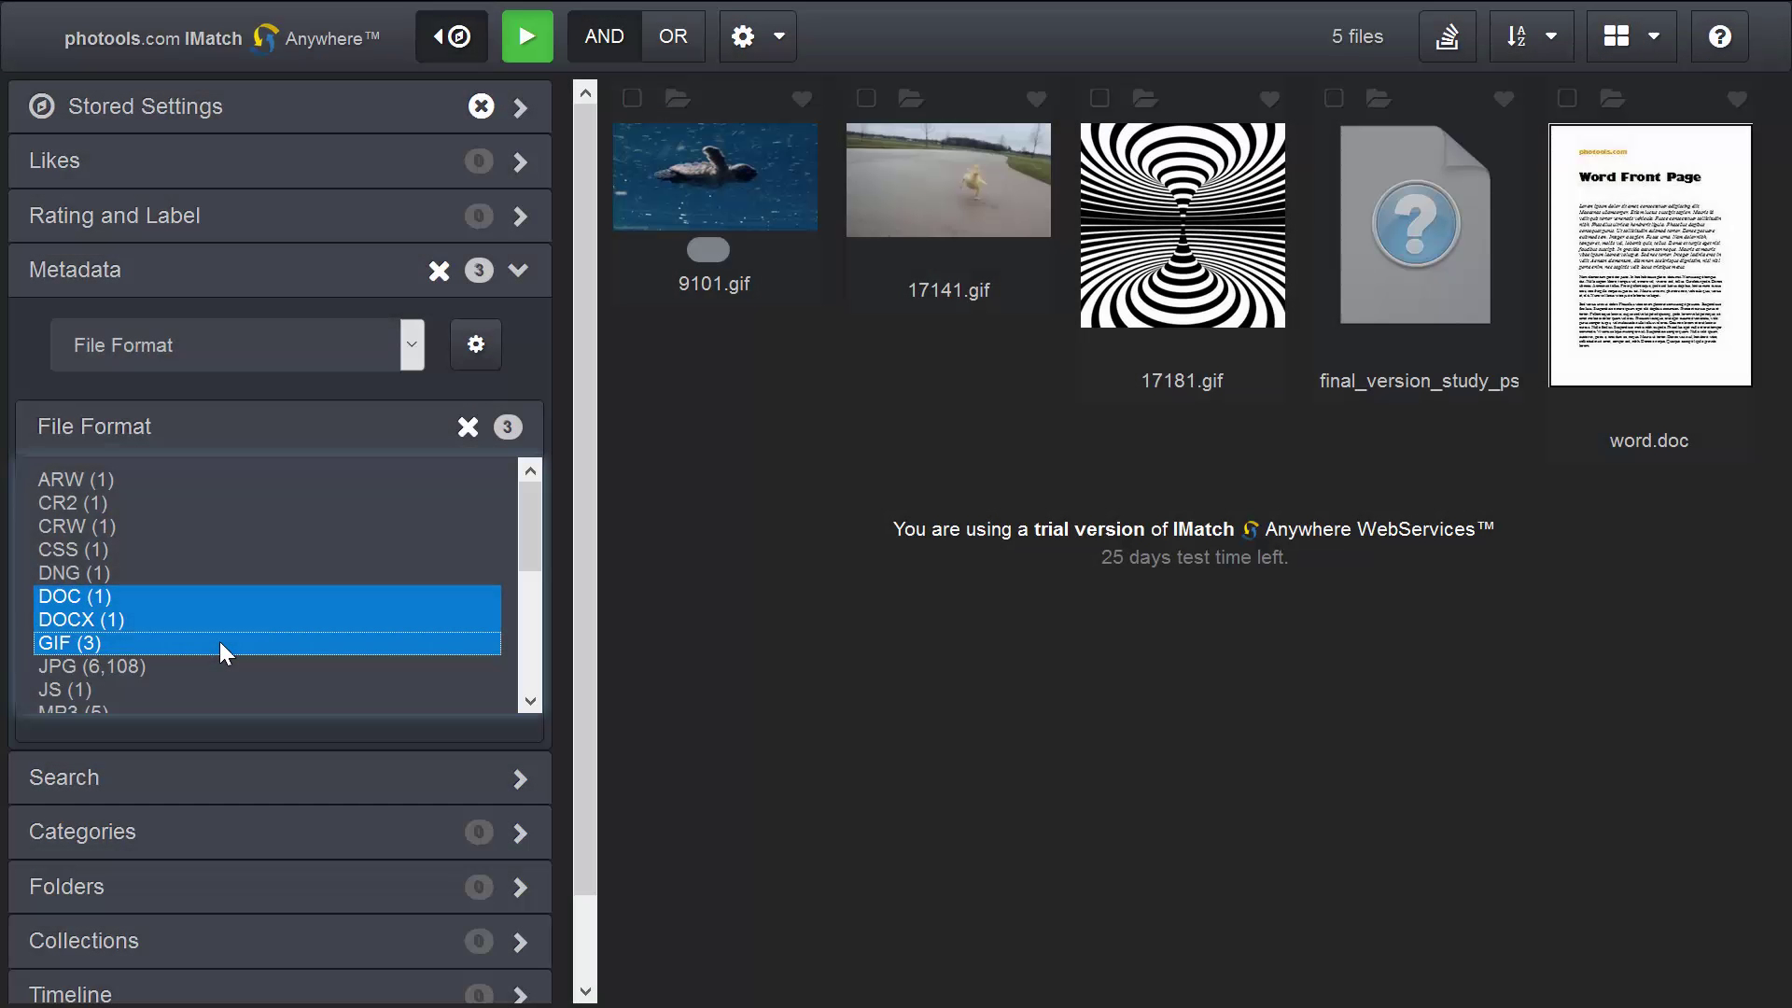
Change the file format filter to JPG only and narrow the results to the five-star rating
{"action": "left_click", "coordinate": [127, 669]}
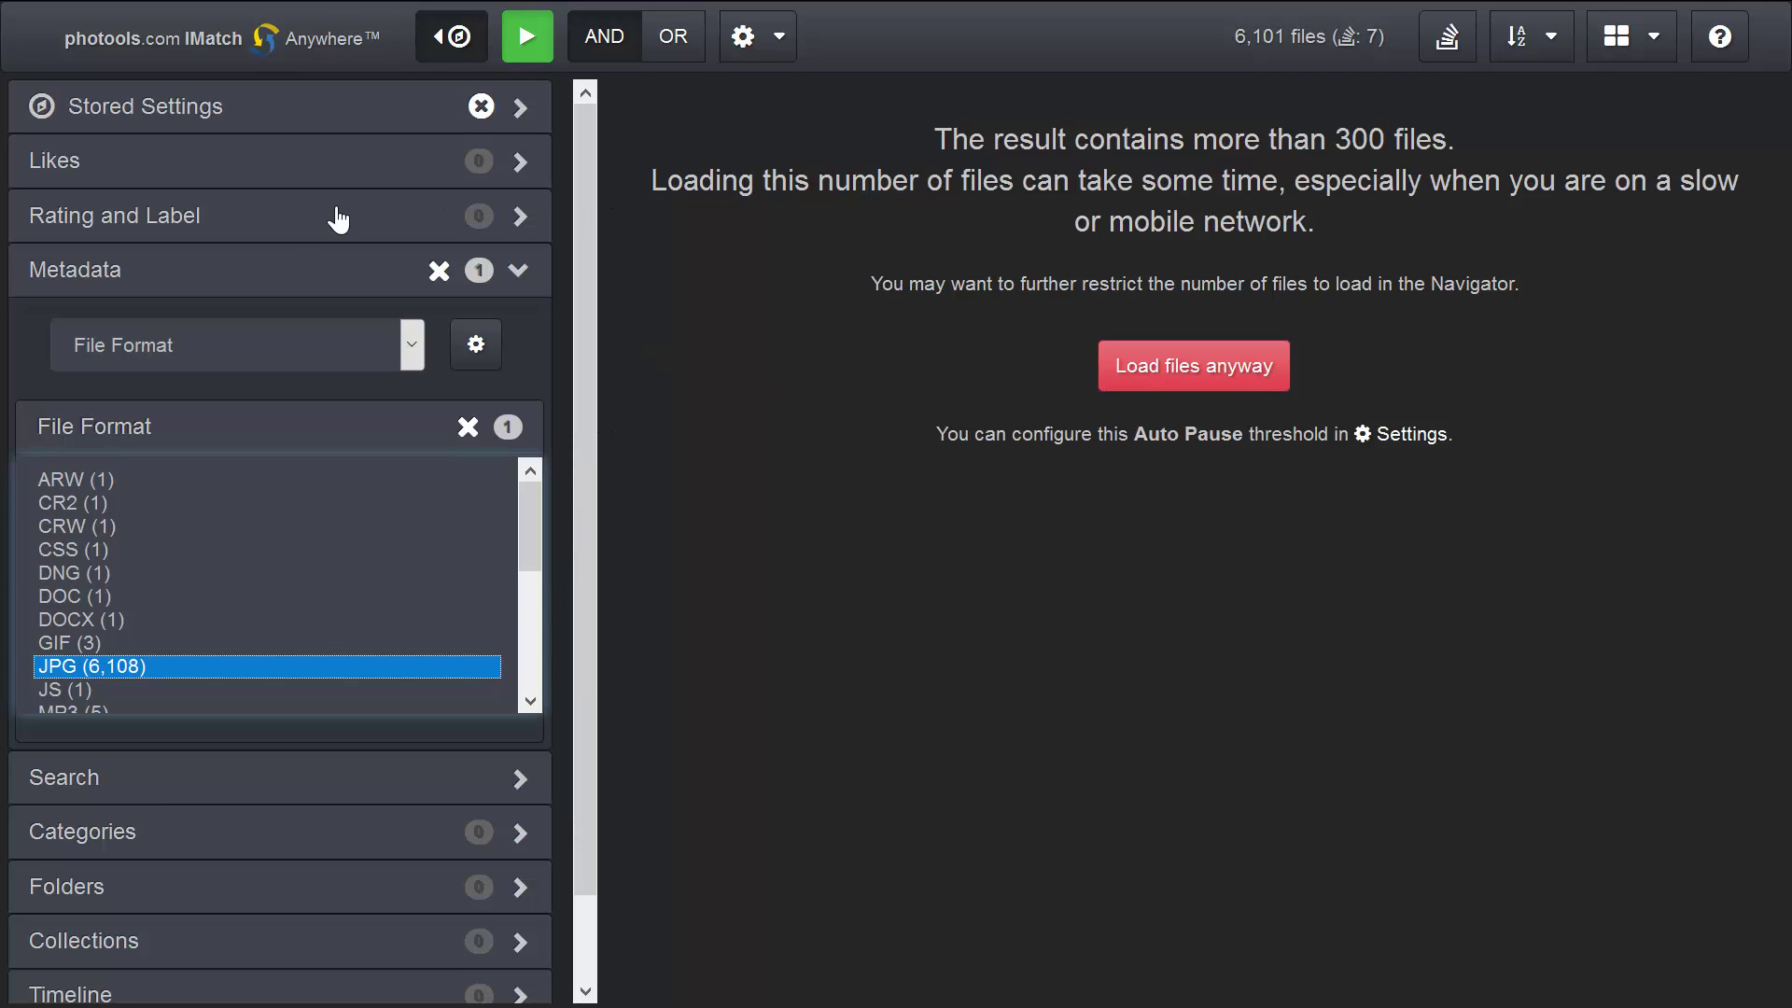
{"action": "left_click", "coordinate": [520, 218]}
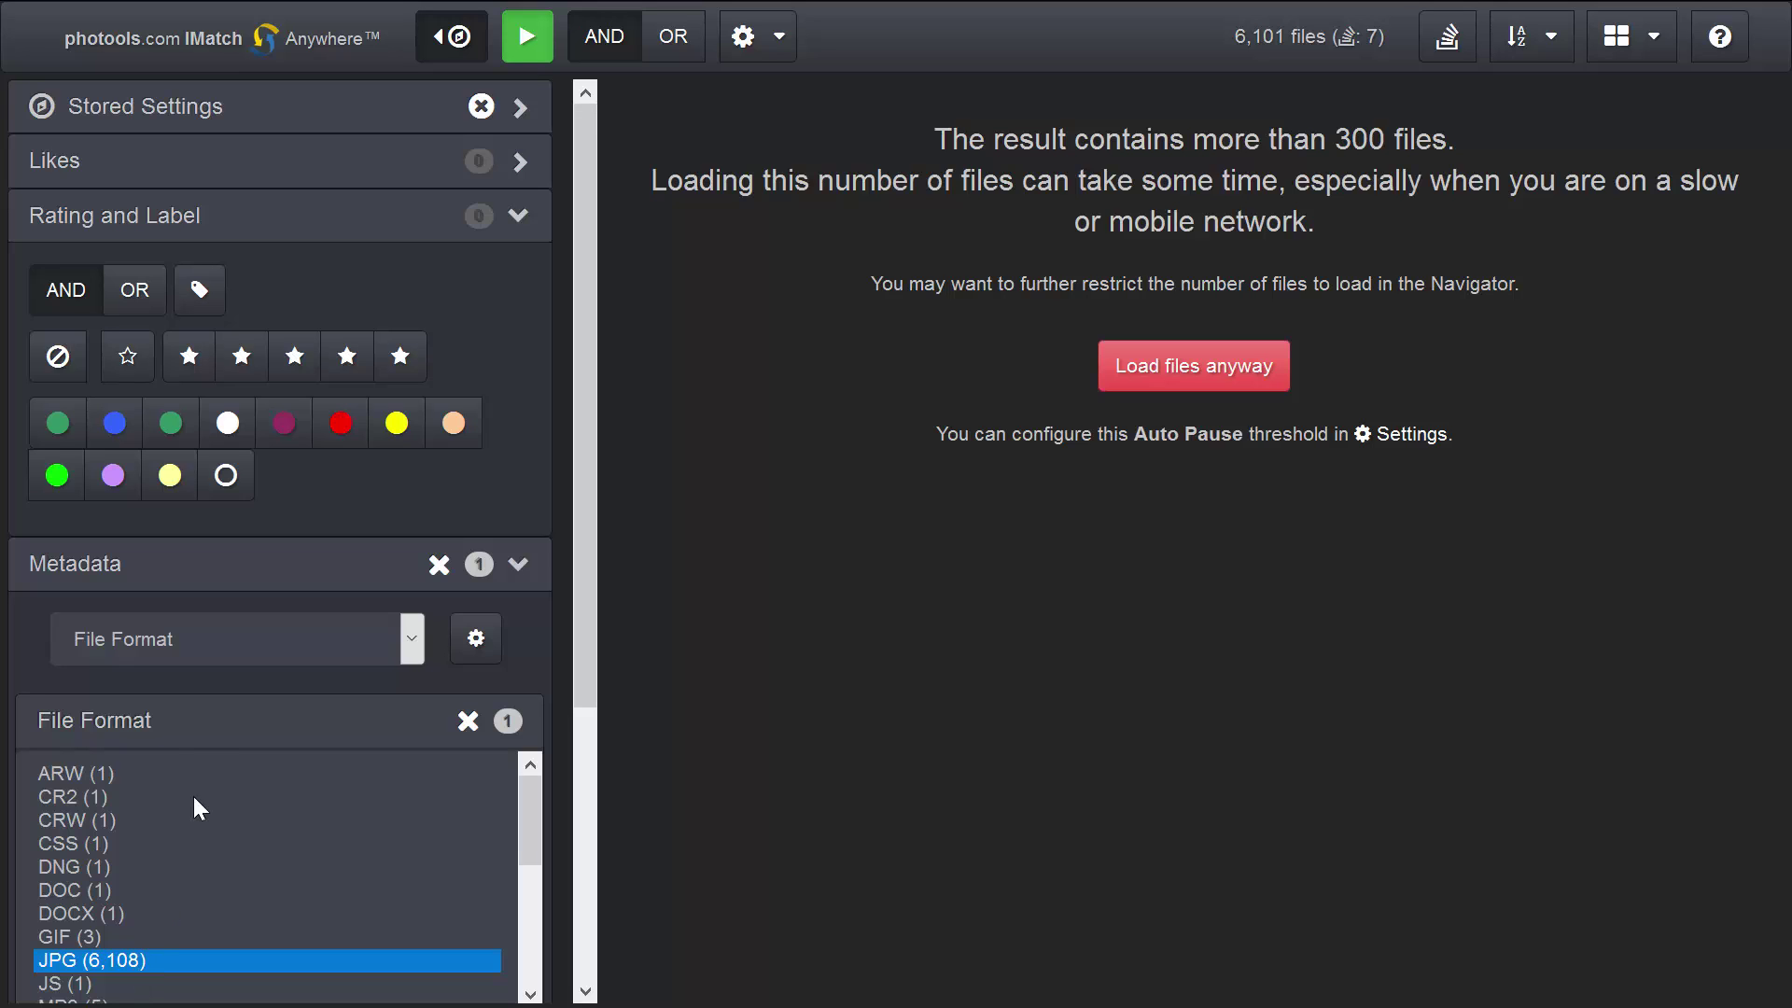
{"action": "left_click", "coordinate": [415, 362]}
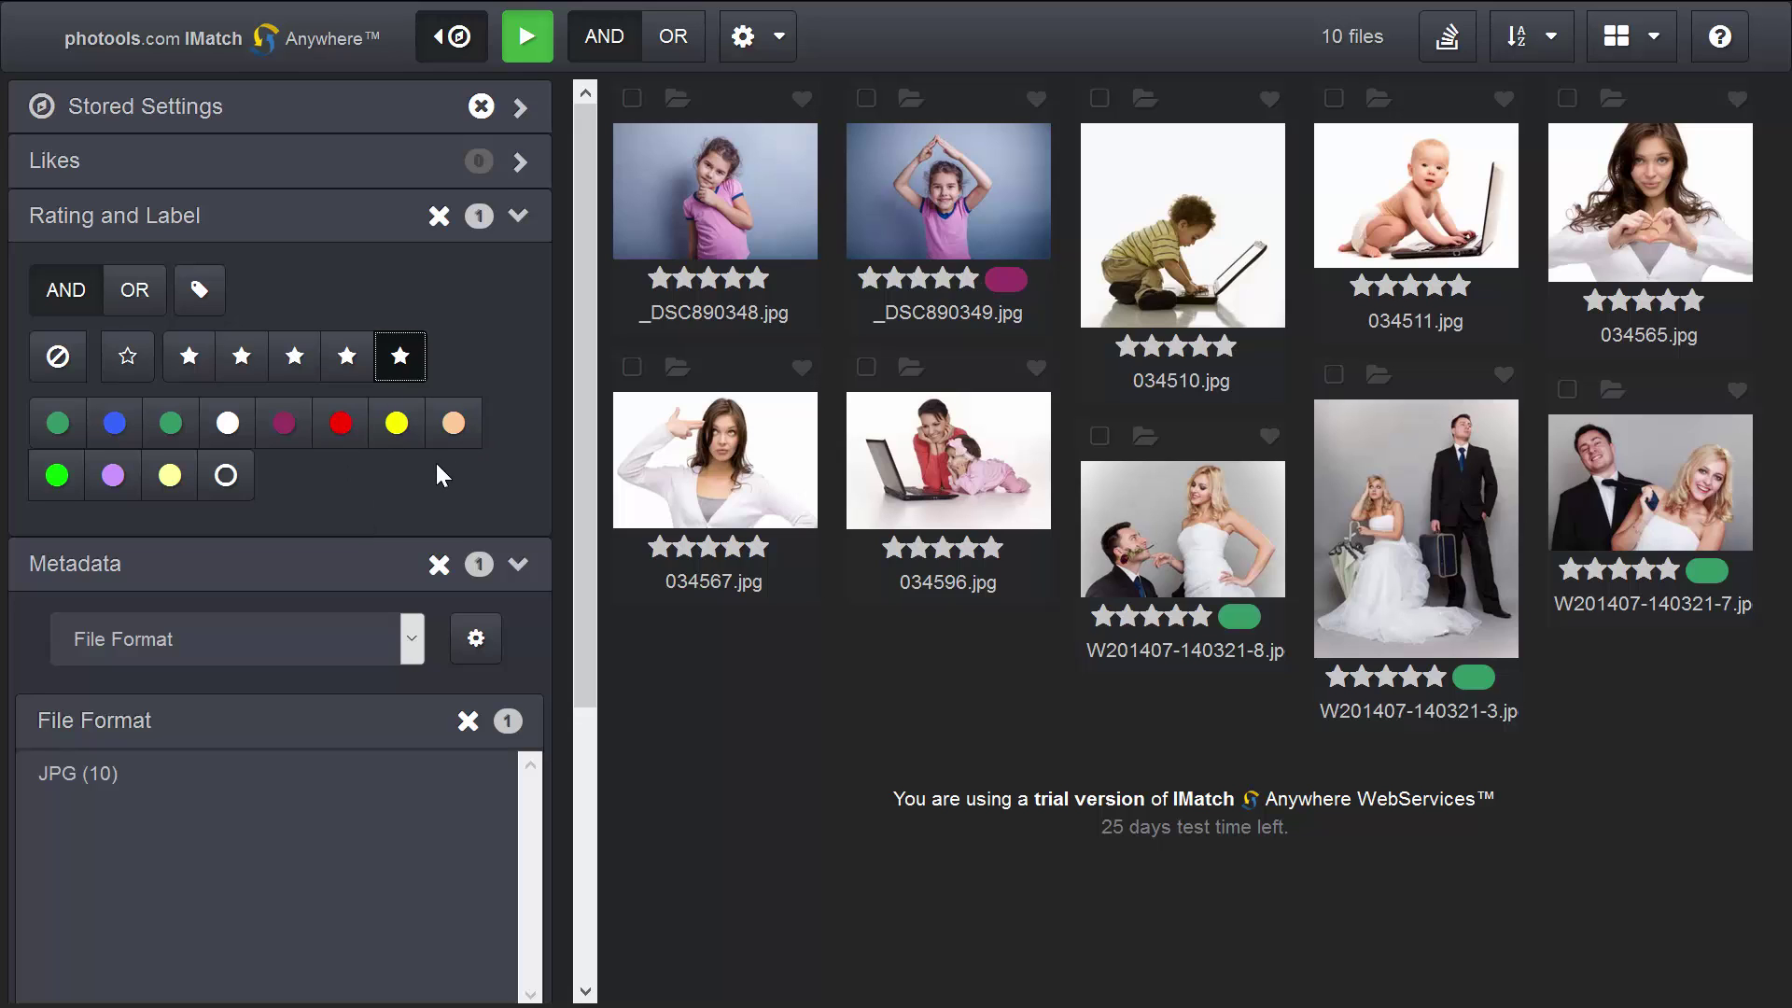
Clear the rating and JPG filters, then filter all files by the five-star rating alone
{"action": "left_click", "coordinate": [440, 216]}
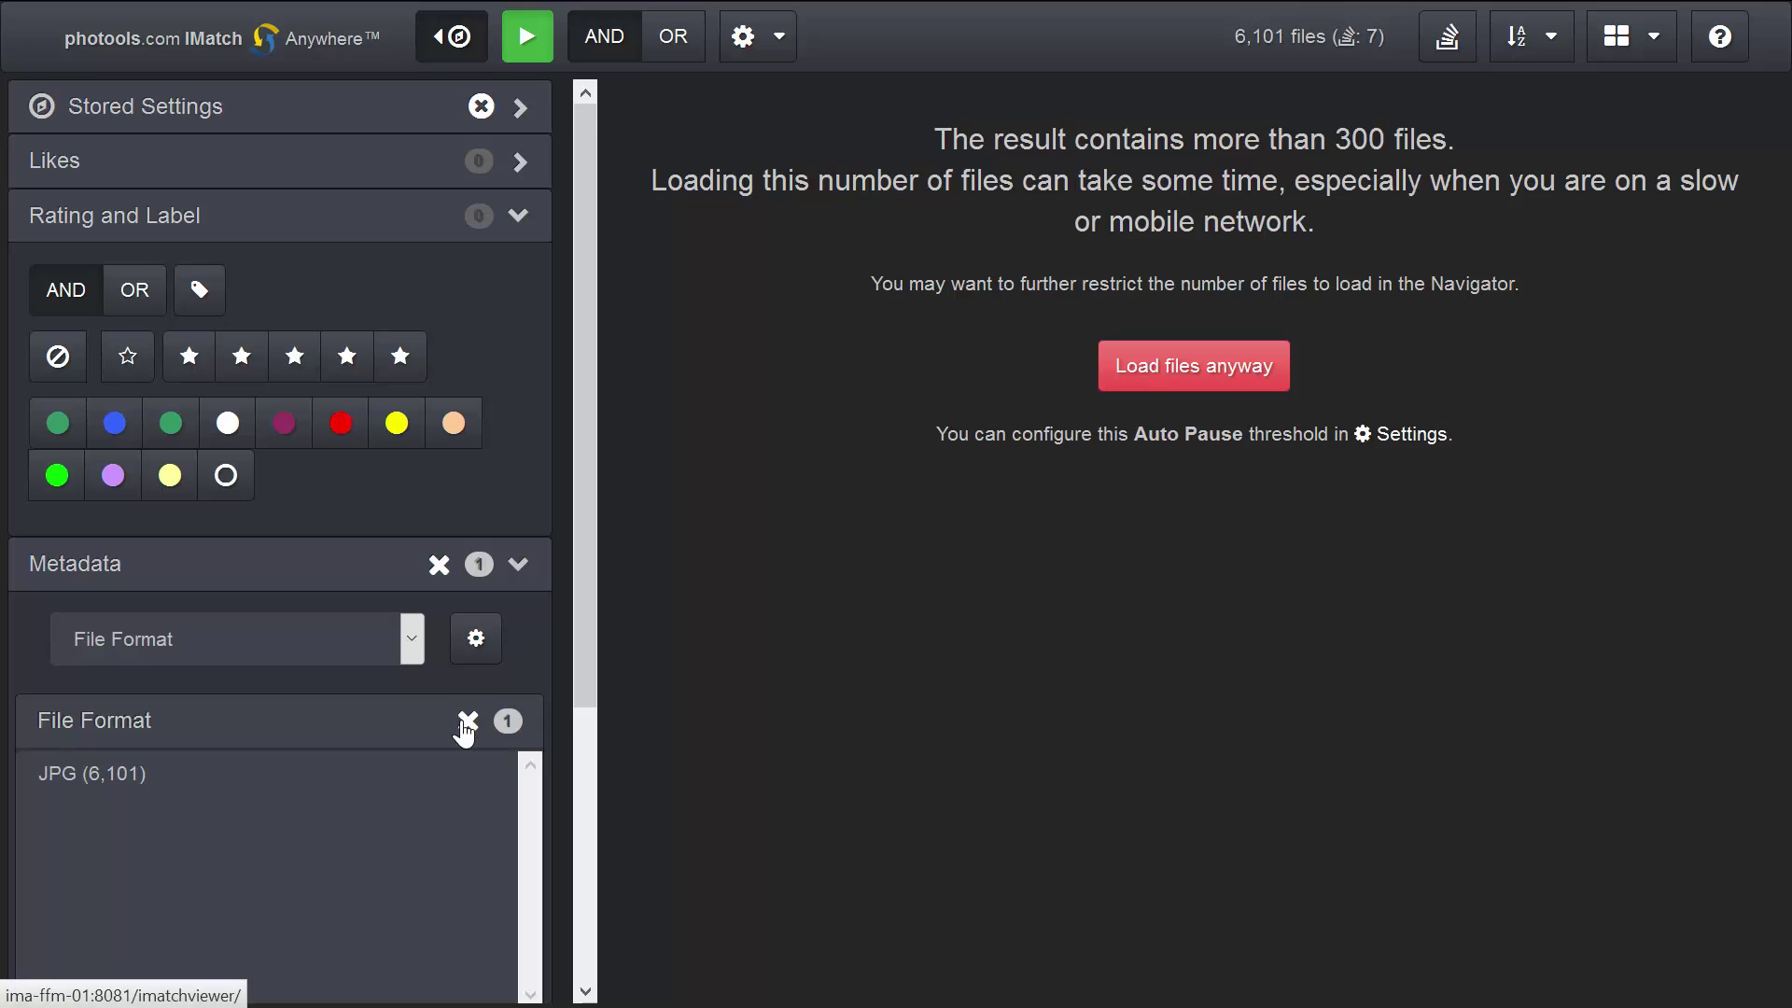
{"action": "left_click", "coordinate": [467, 721]}
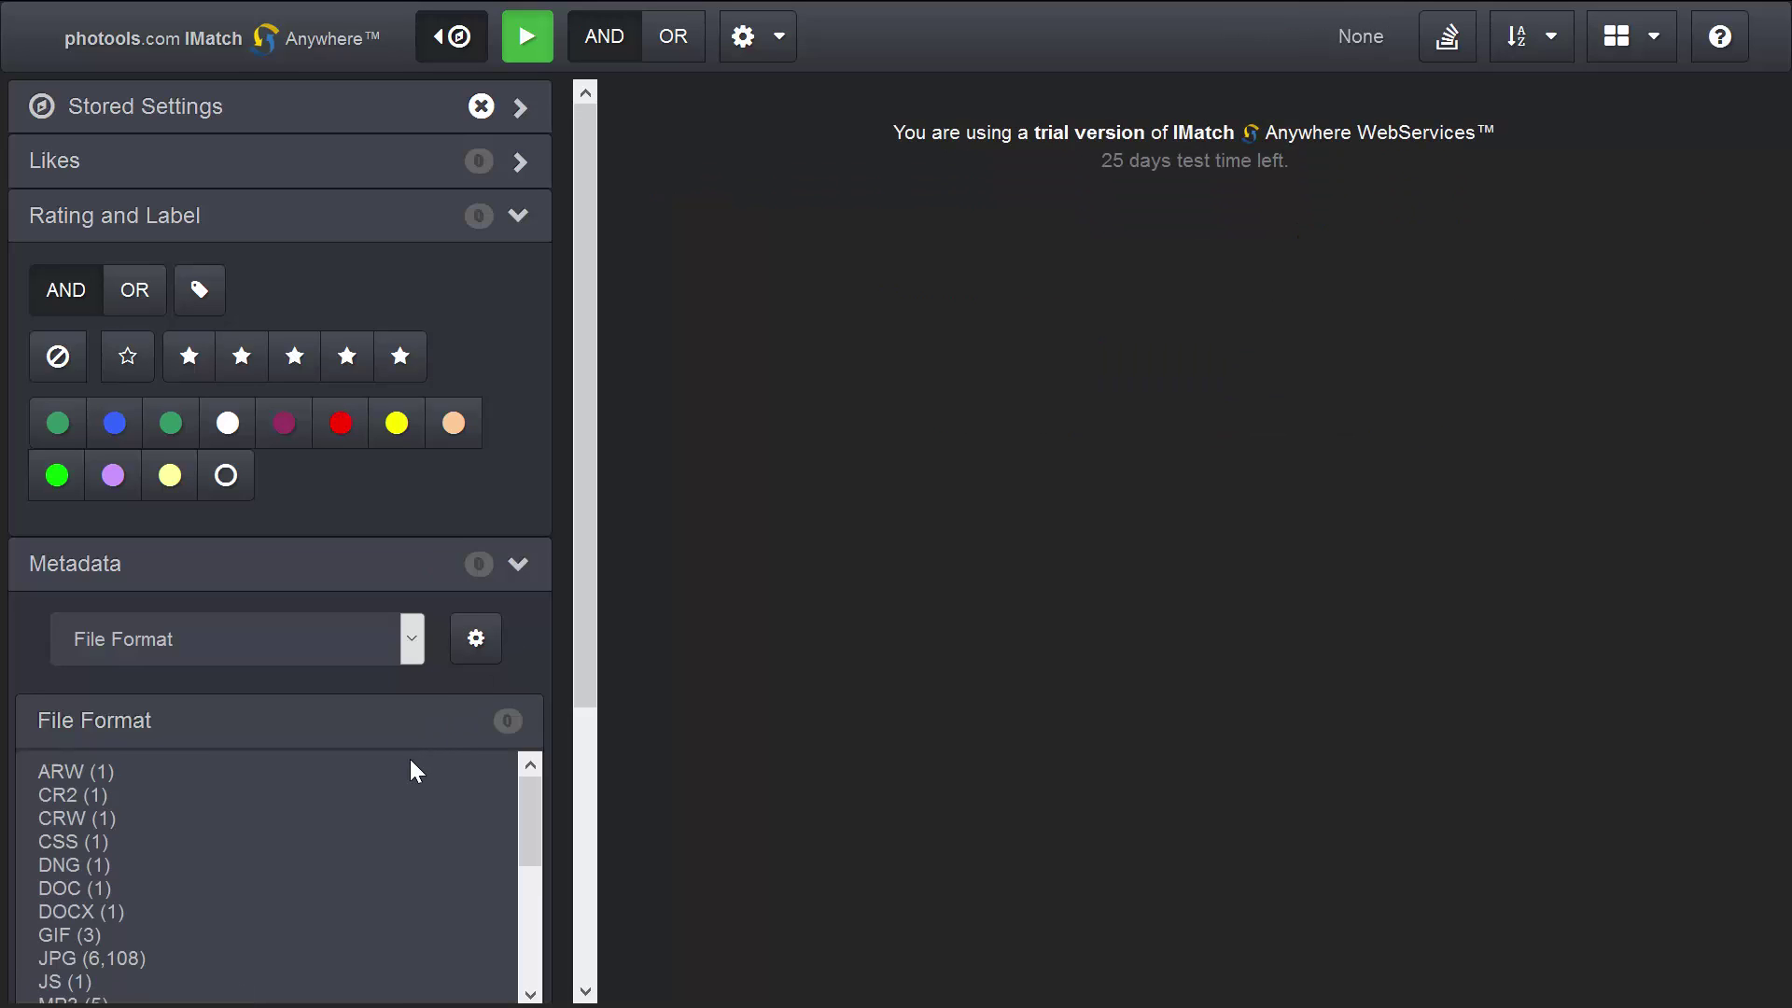
{"action": "scroll", "coordinate": [411, 759], "scroll_direction": "down", "scroll_amount": 2}
{"action": "left_click_drag", "start_coordinate": [571, 617], "coordinate": [585, 770]}
{"action": "scroll", "coordinate": [370, 661], "scroll_direction": "up", "scroll_amount": 3}
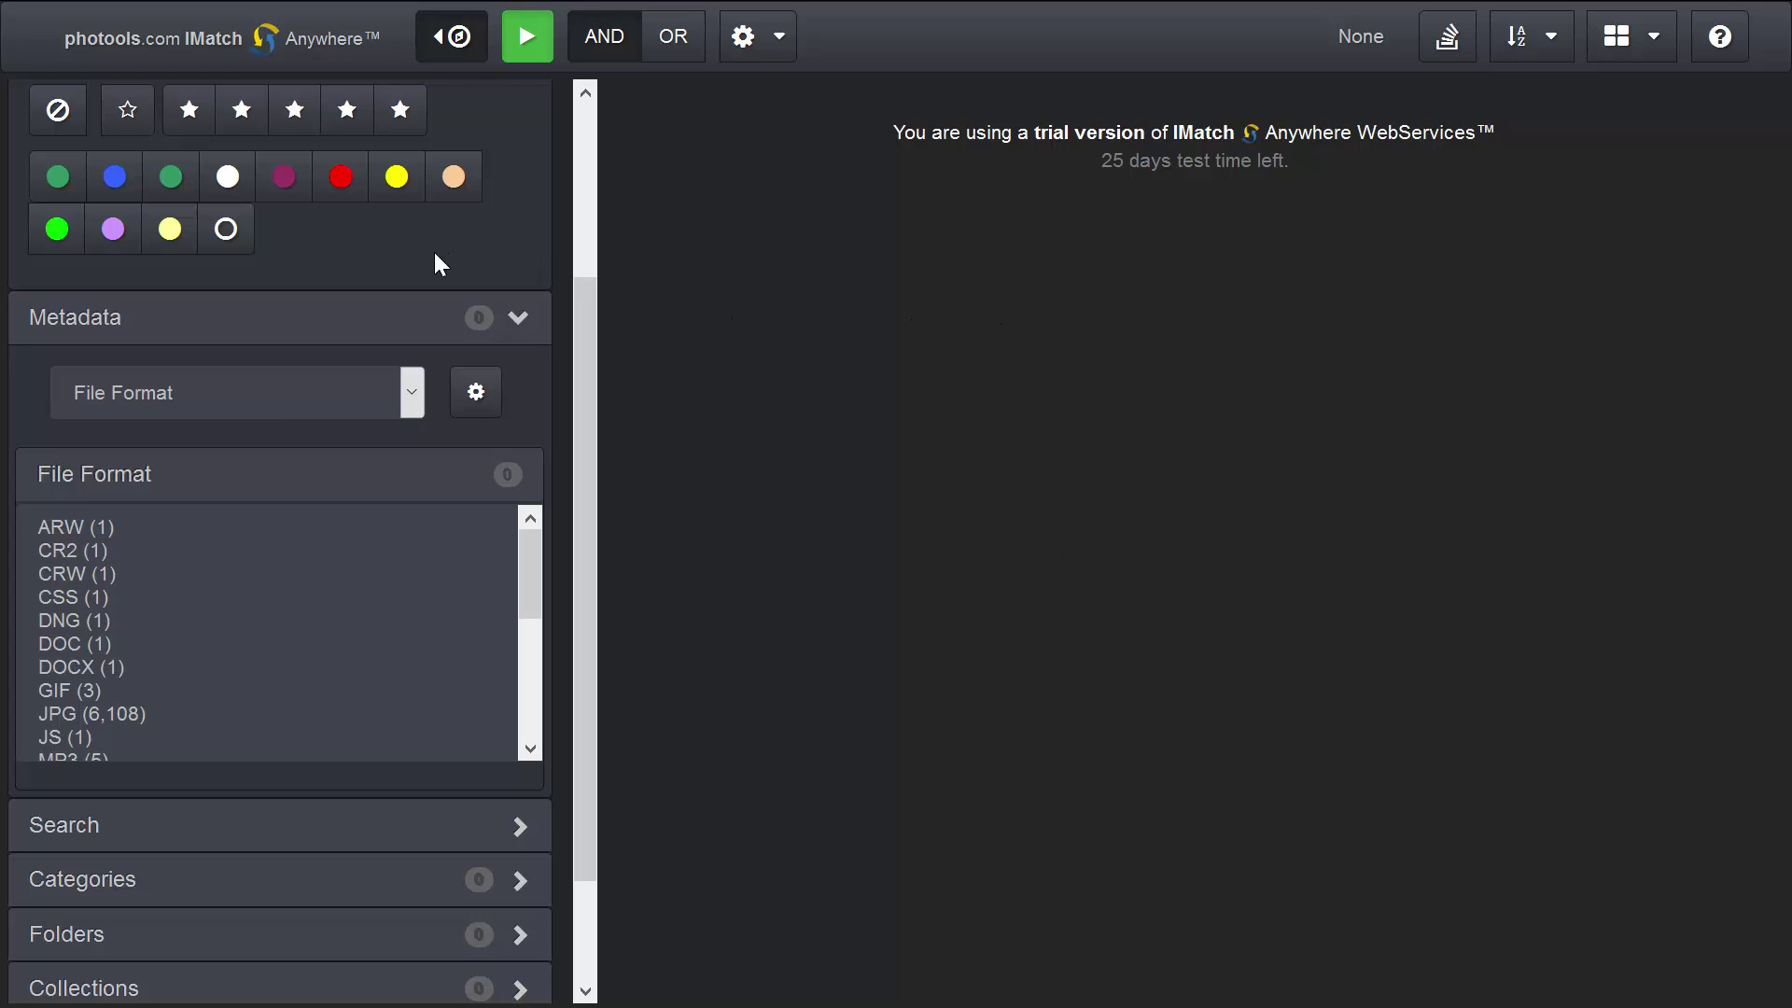
{"action": "left_click", "coordinate": [401, 111]}
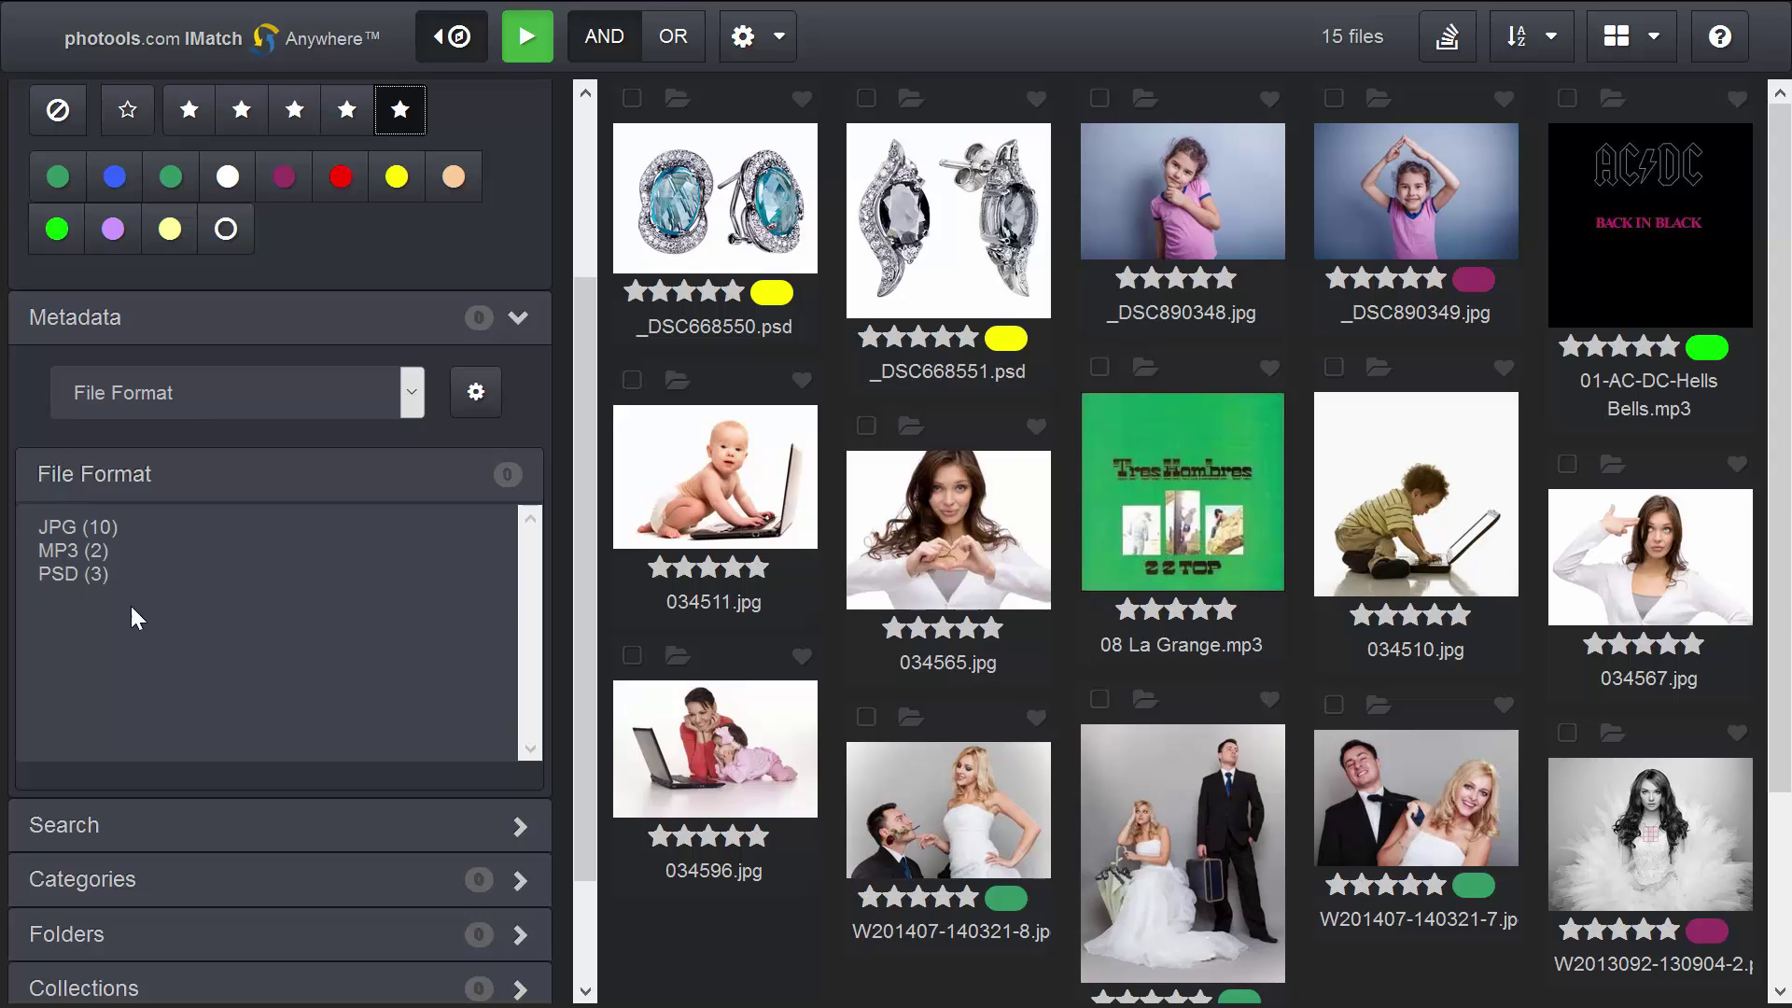
Narrow the five-star files to the PSD format, then replace the format filter with the yellow label
{"action": "left_click", "coordinate": [81, 575]}
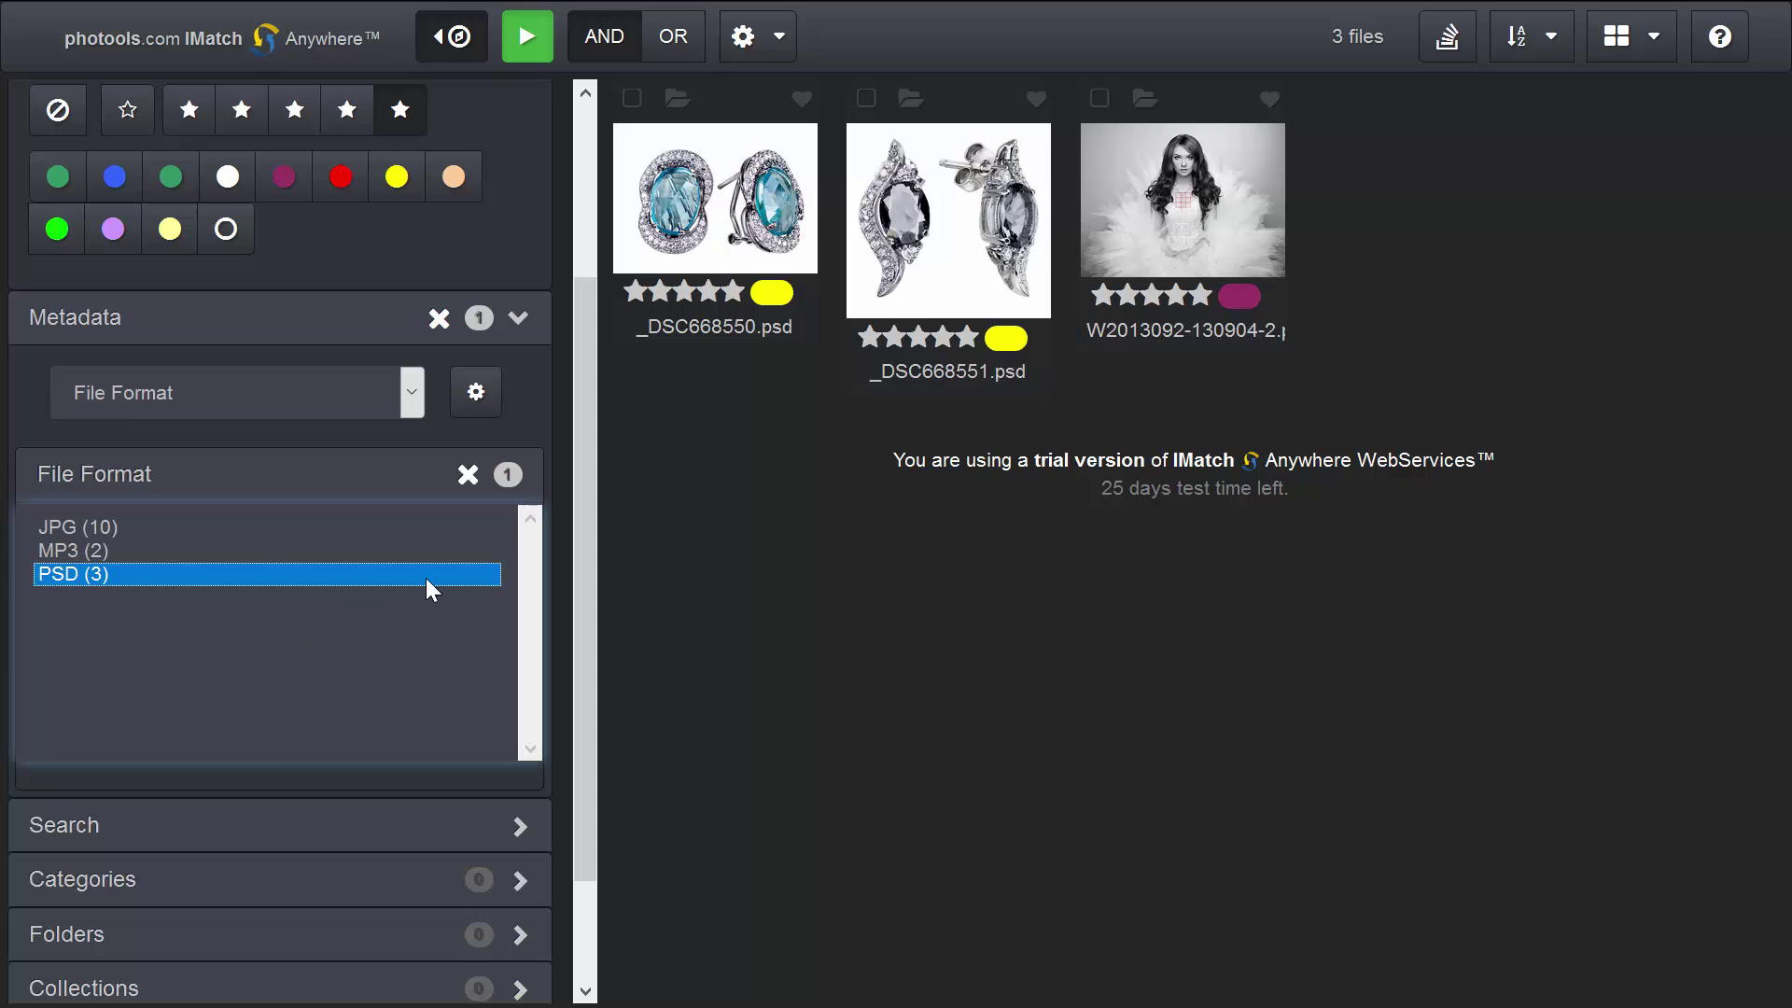
{"action": "left_click", "coordinate": [468, 474]}
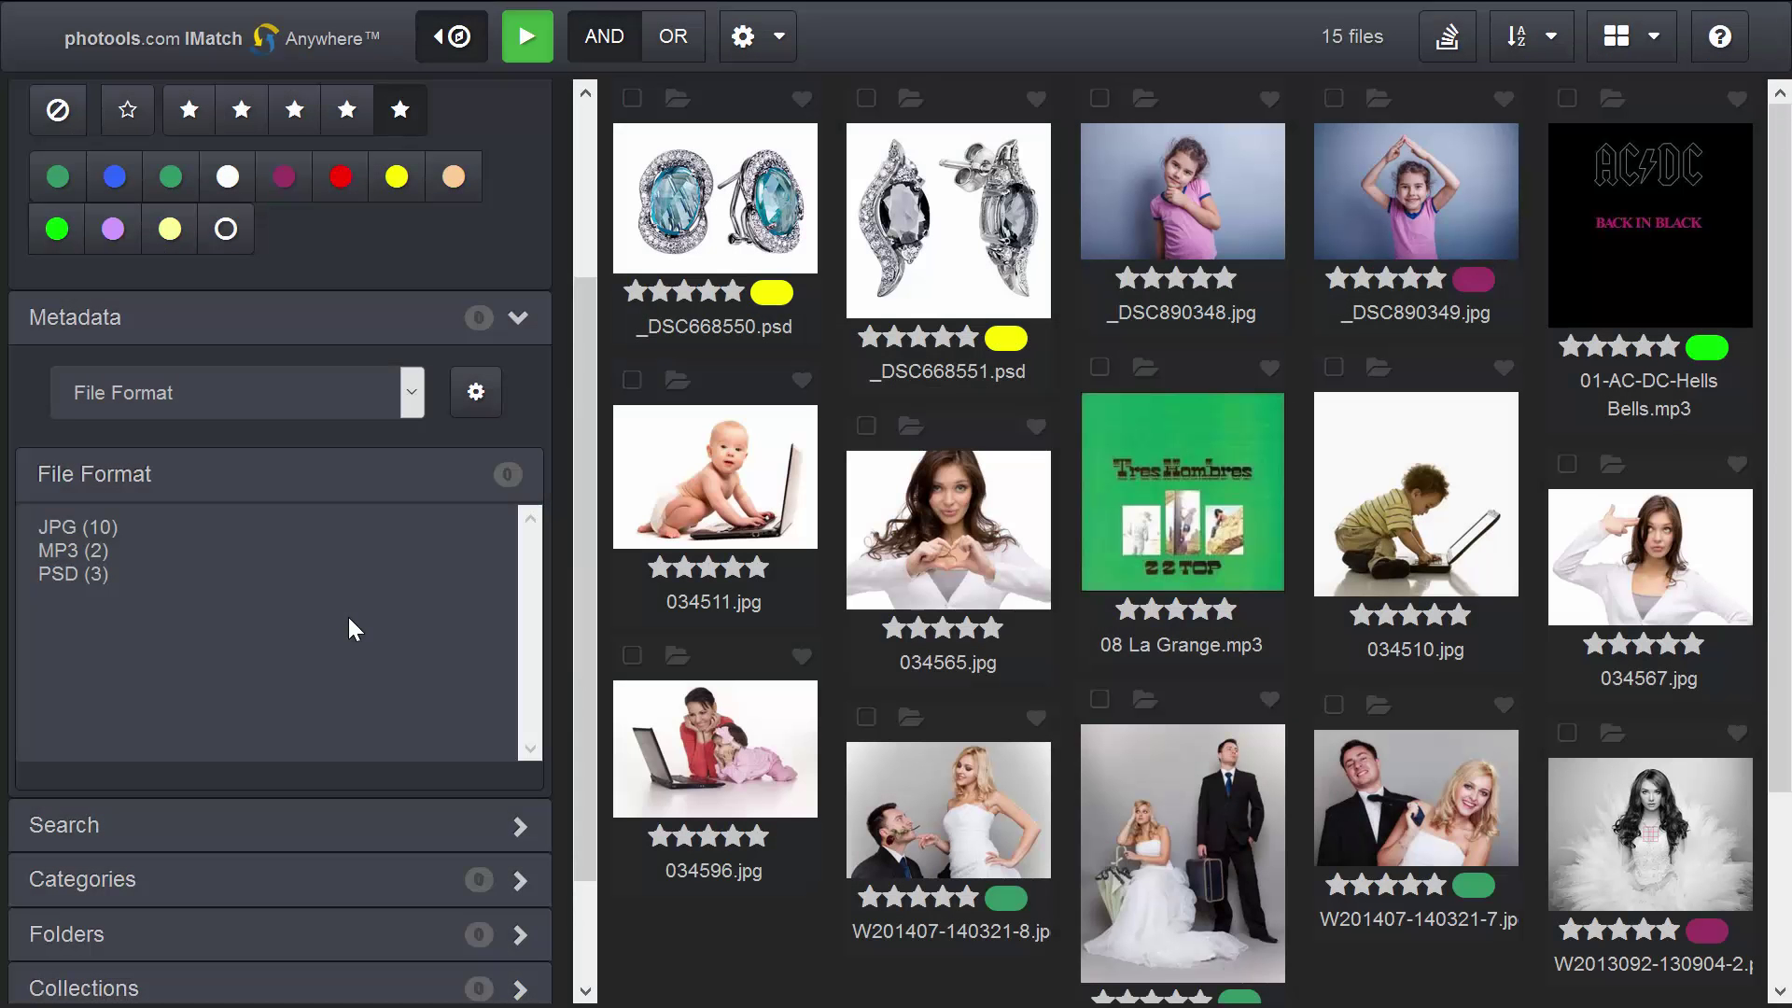
{"action": "left_click", "coordinate": [394, 187]}
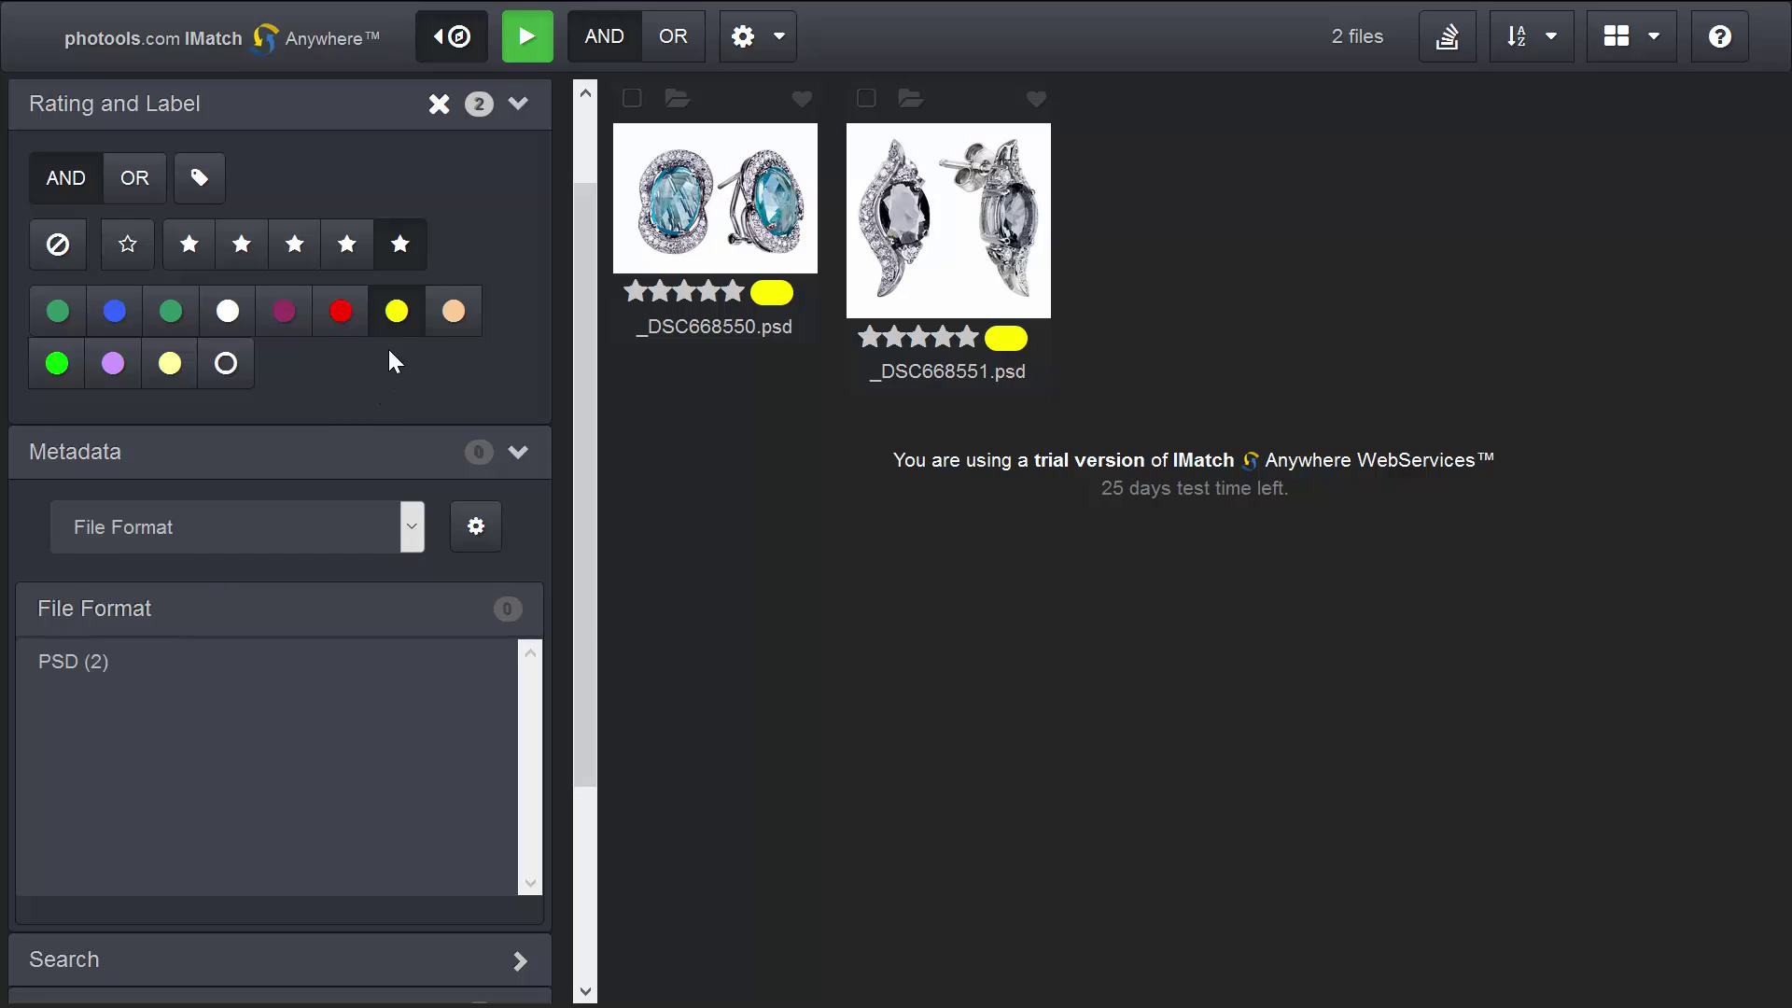
Remove the yellow label and five-star filters and collapse the Rating and Label filter
{"action": "left_click", "coordinate": [399, 325]}
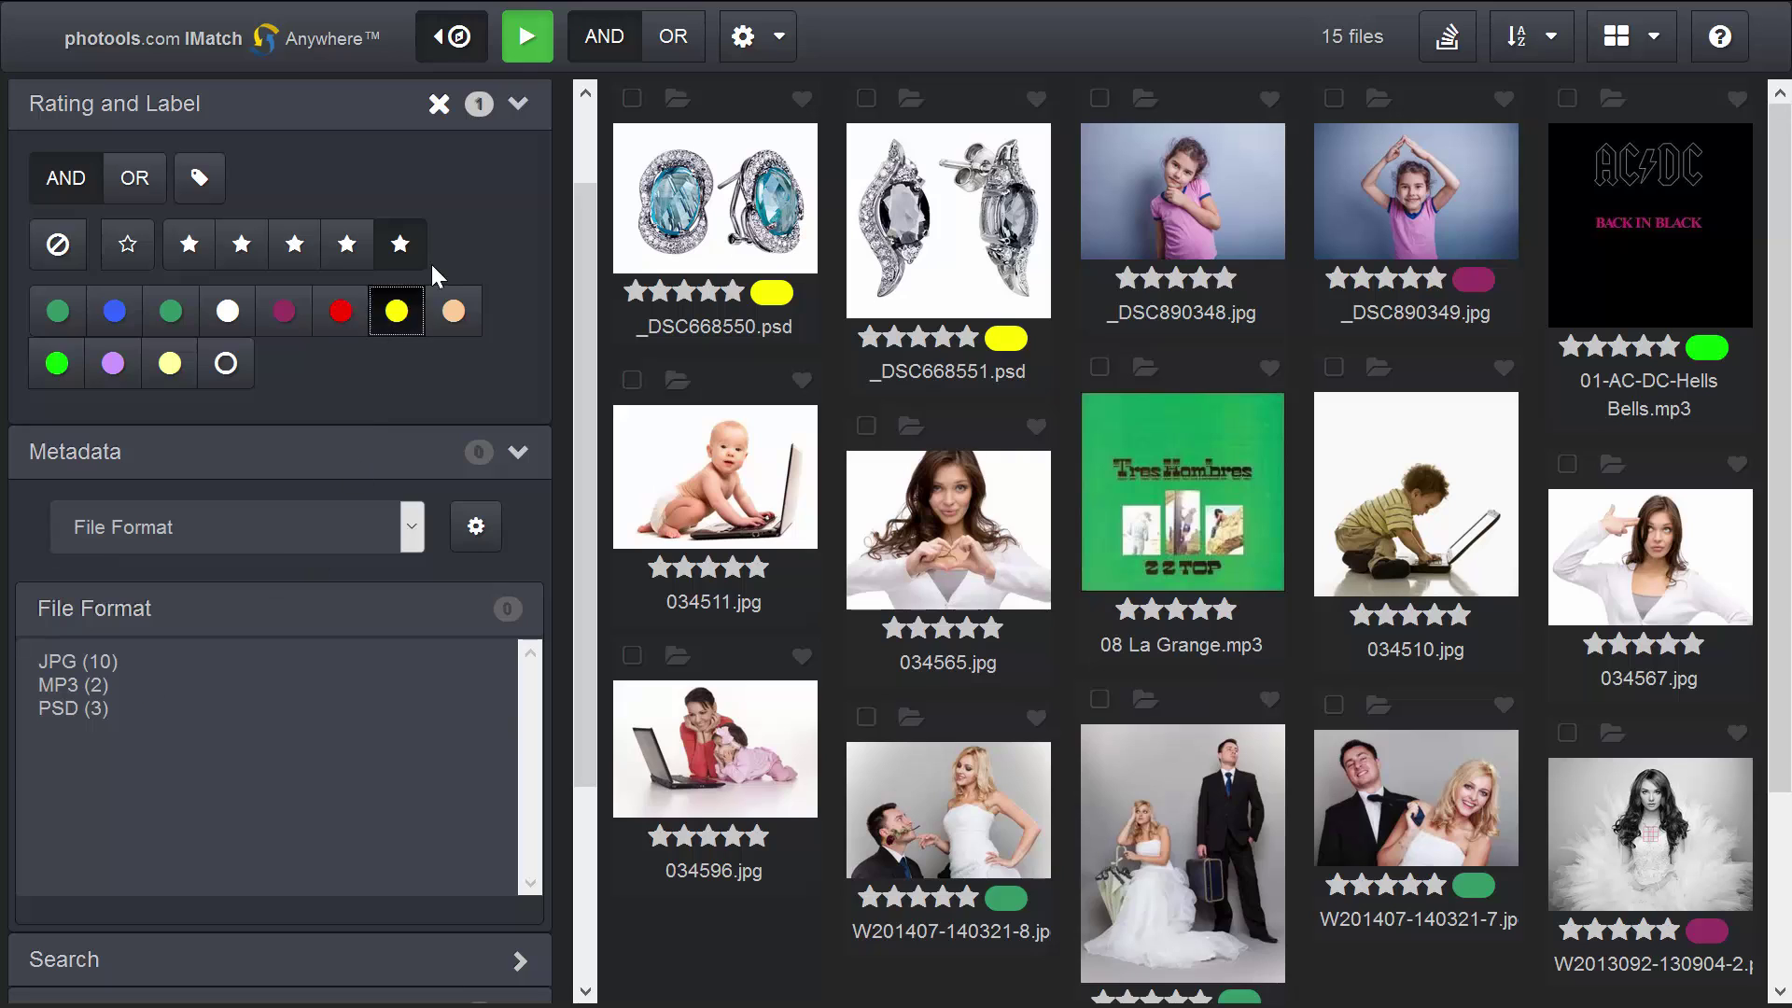
{"action": "left_click", "coordinate": [404, 248]}
{"action": "left_click", "coordinate": [403, 248]}
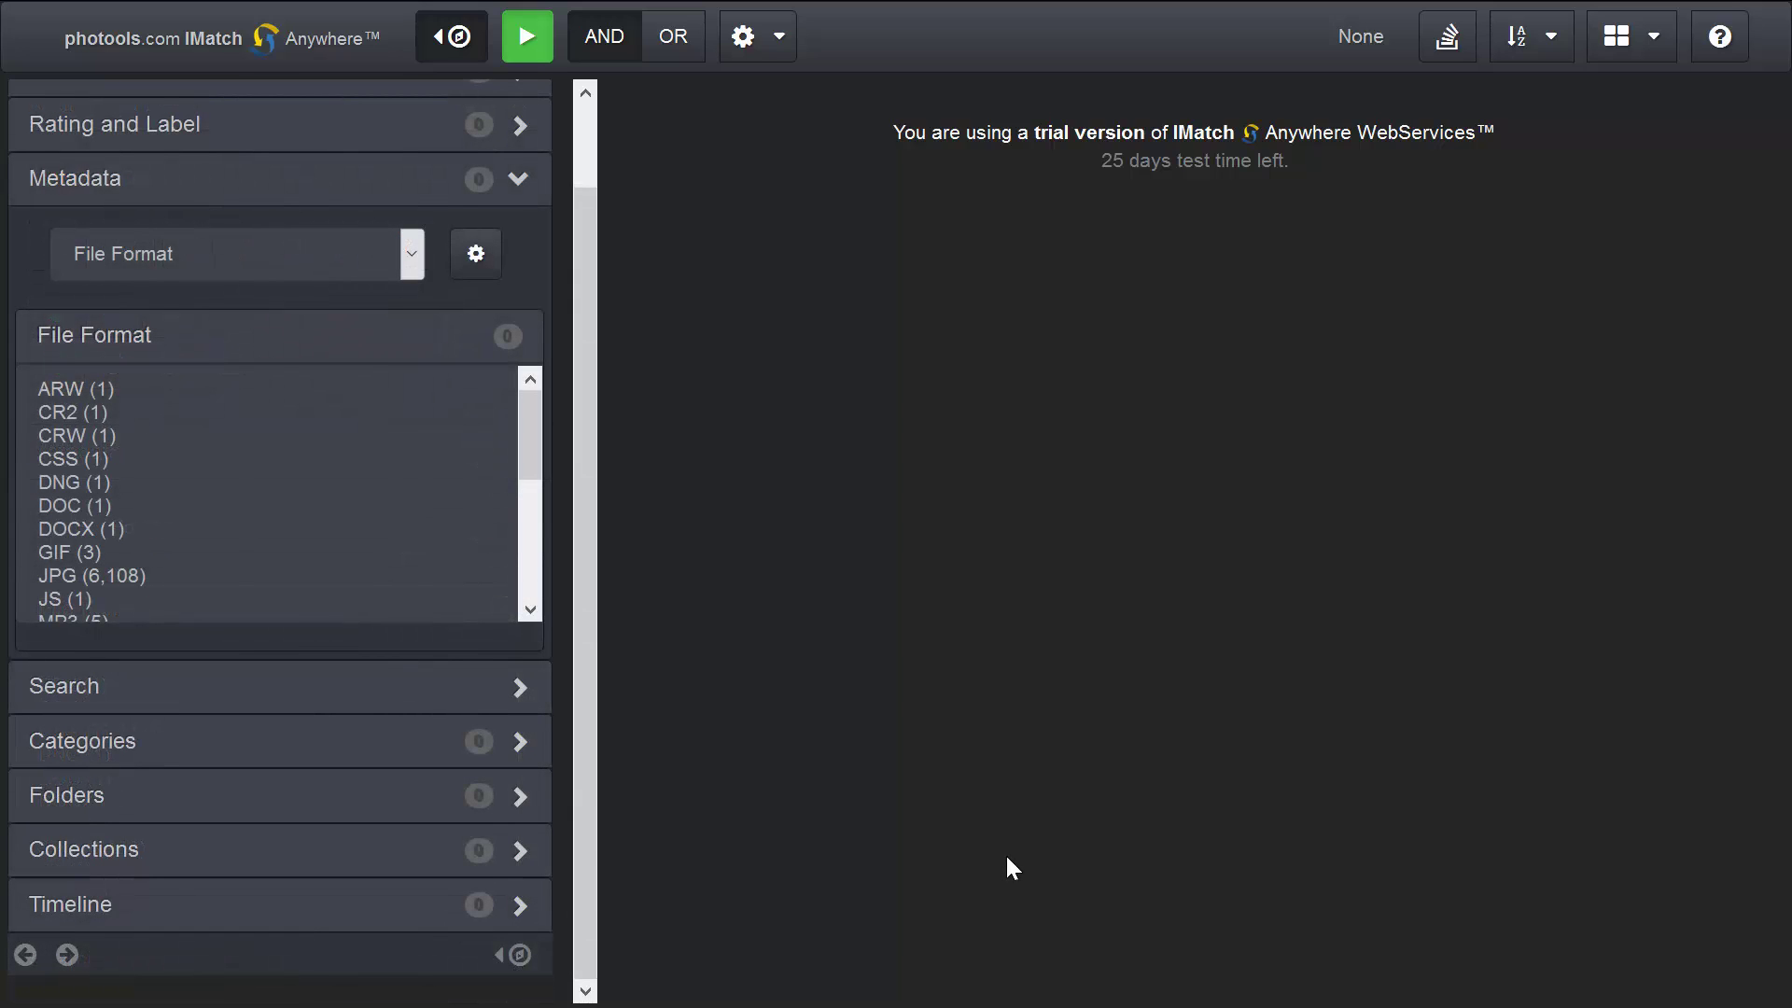
Switch the Metadata filter to Photo Info and look through its camera, lens, ISO speed and shutter speed lists
{"action": "left_click", "coordinate": [314, 265]}
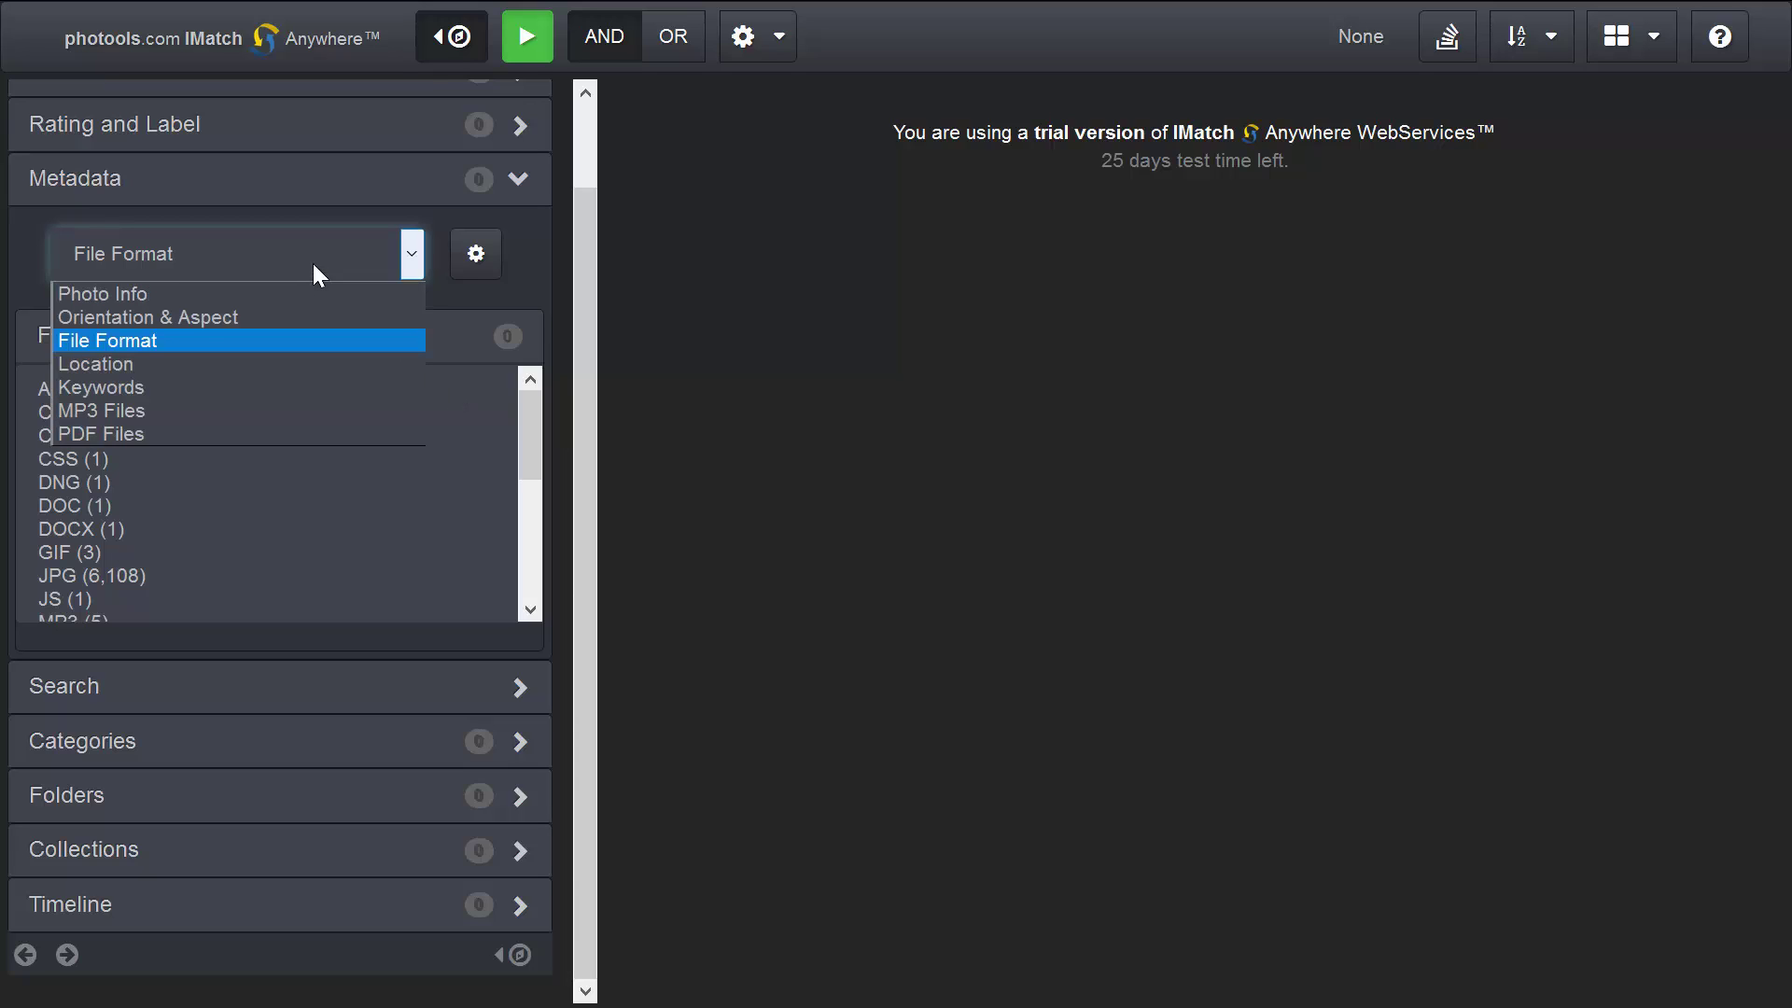
{"action": "left_click", "coordinate": [239, 294]}
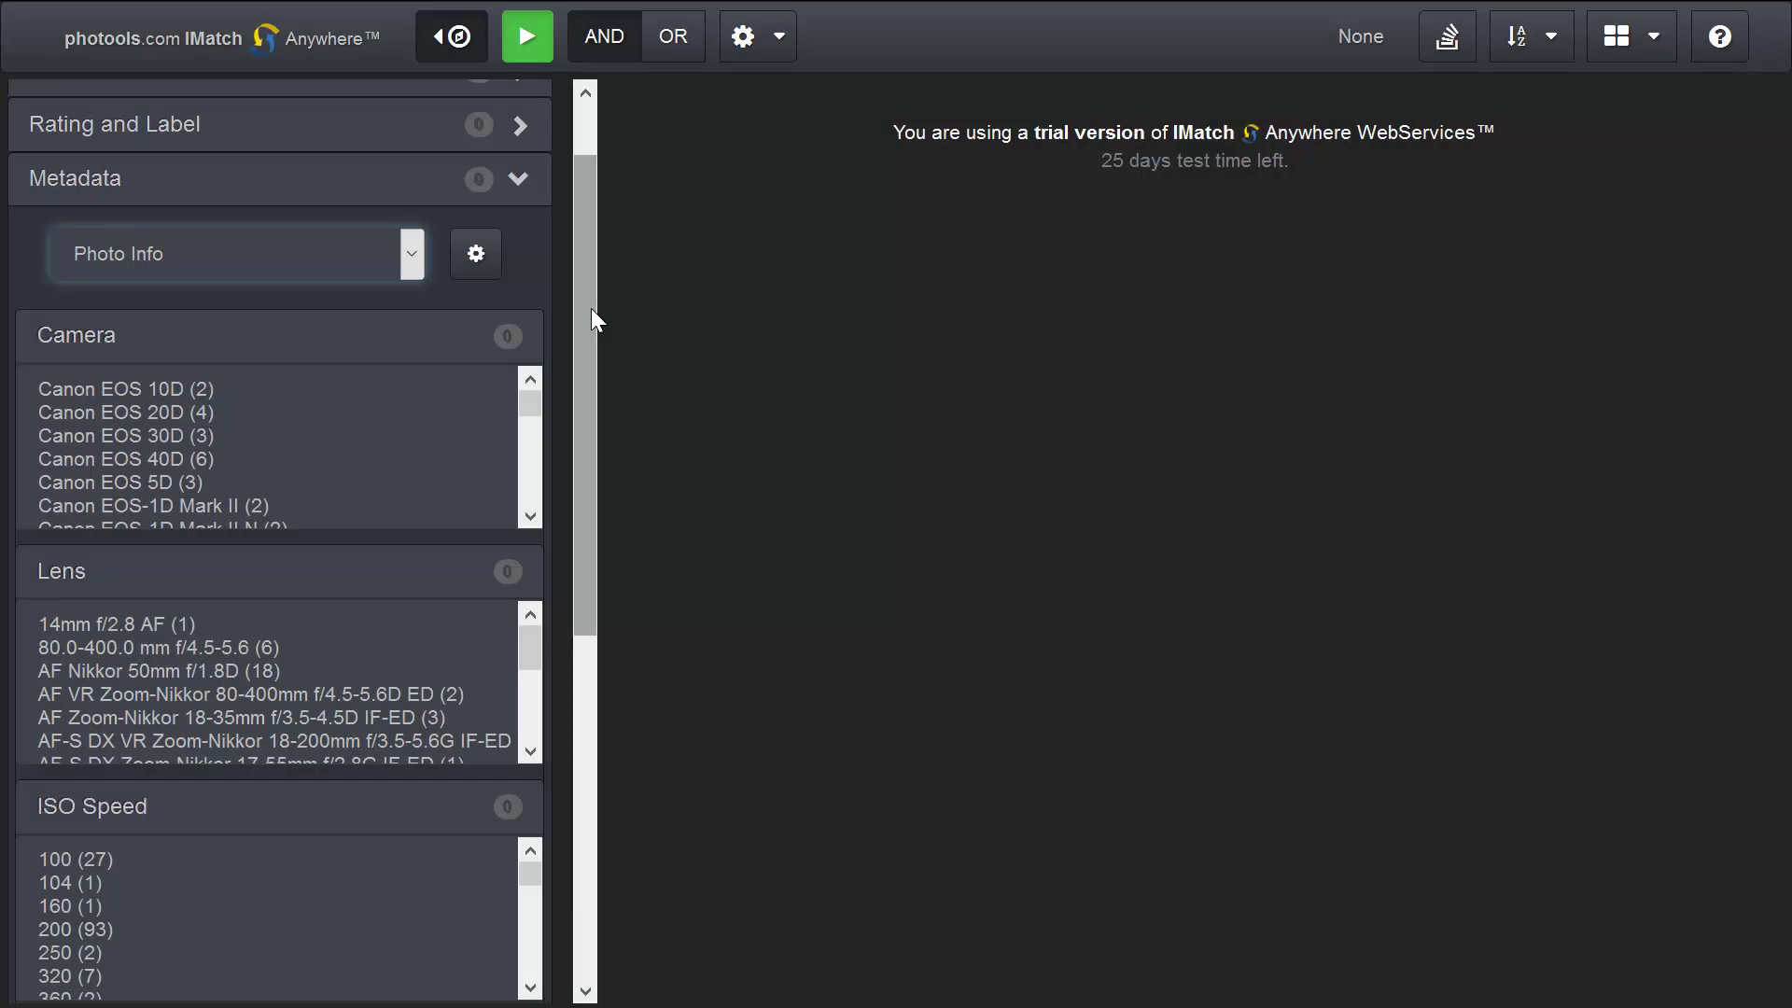
{"action": "left_click_drag", "start_coordinate": [592, 318], "coordinate": [598, 407]}
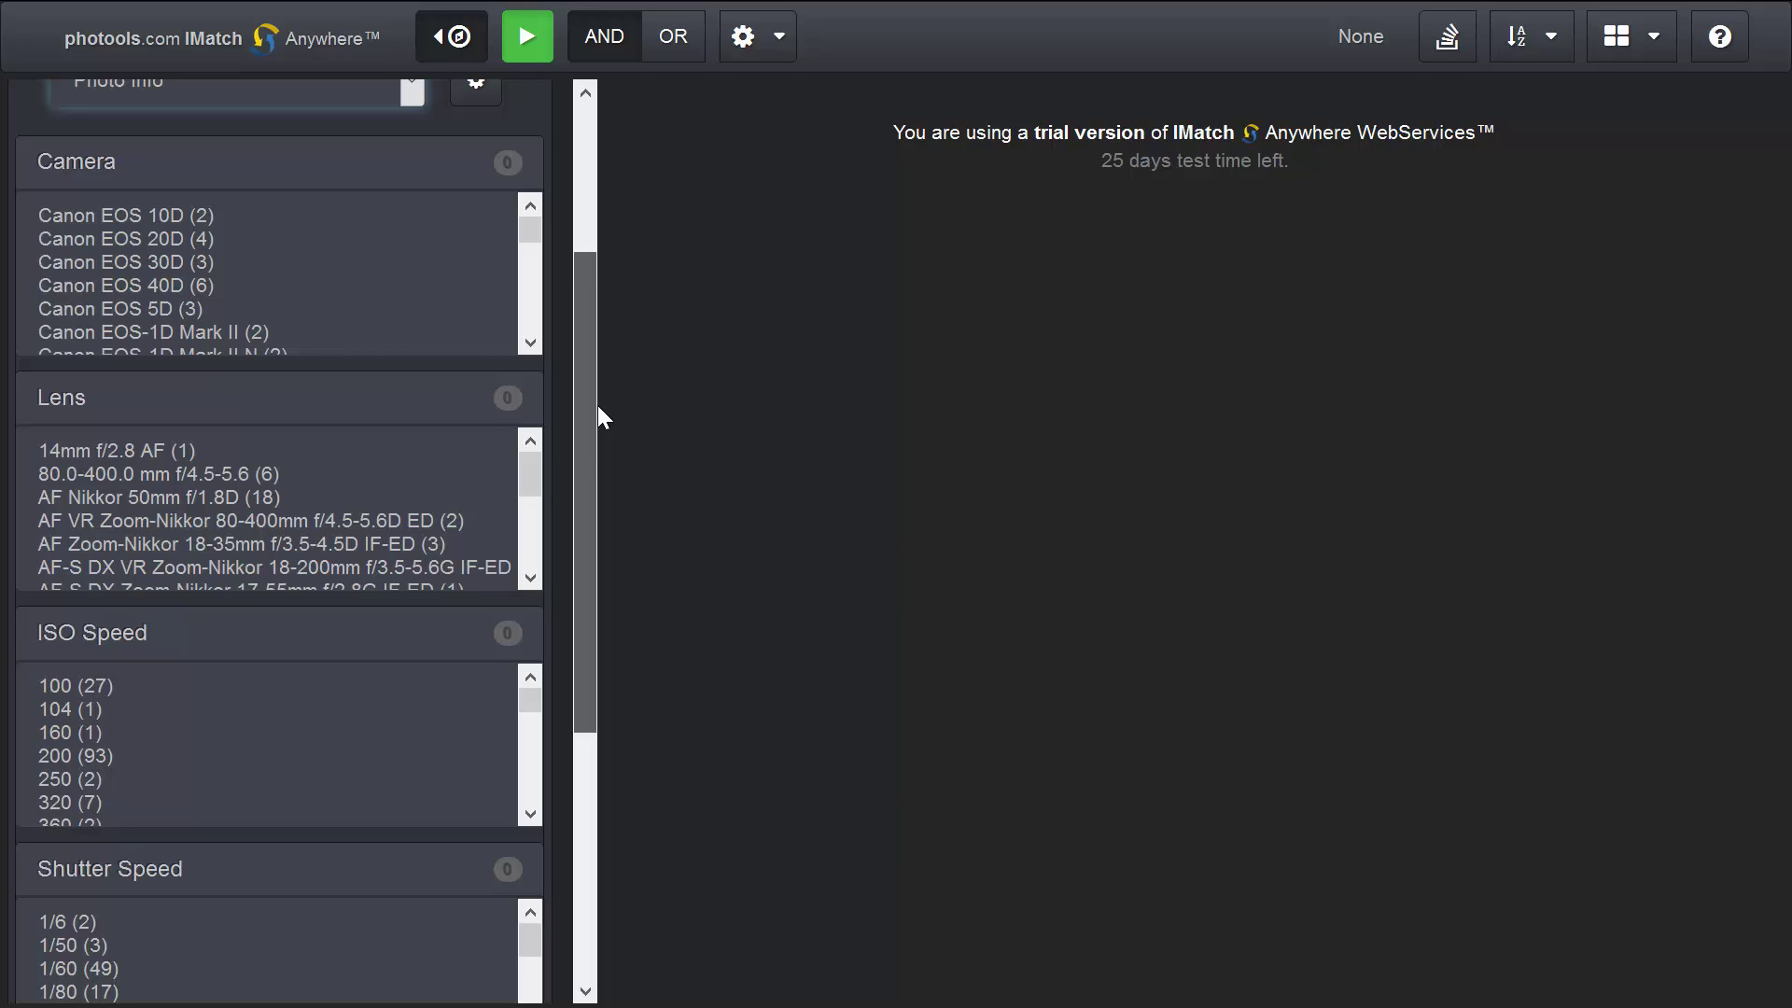
{"action": "left_click_drag", "start_coordinate": [597, 406], "coordinate": [616, 316]}
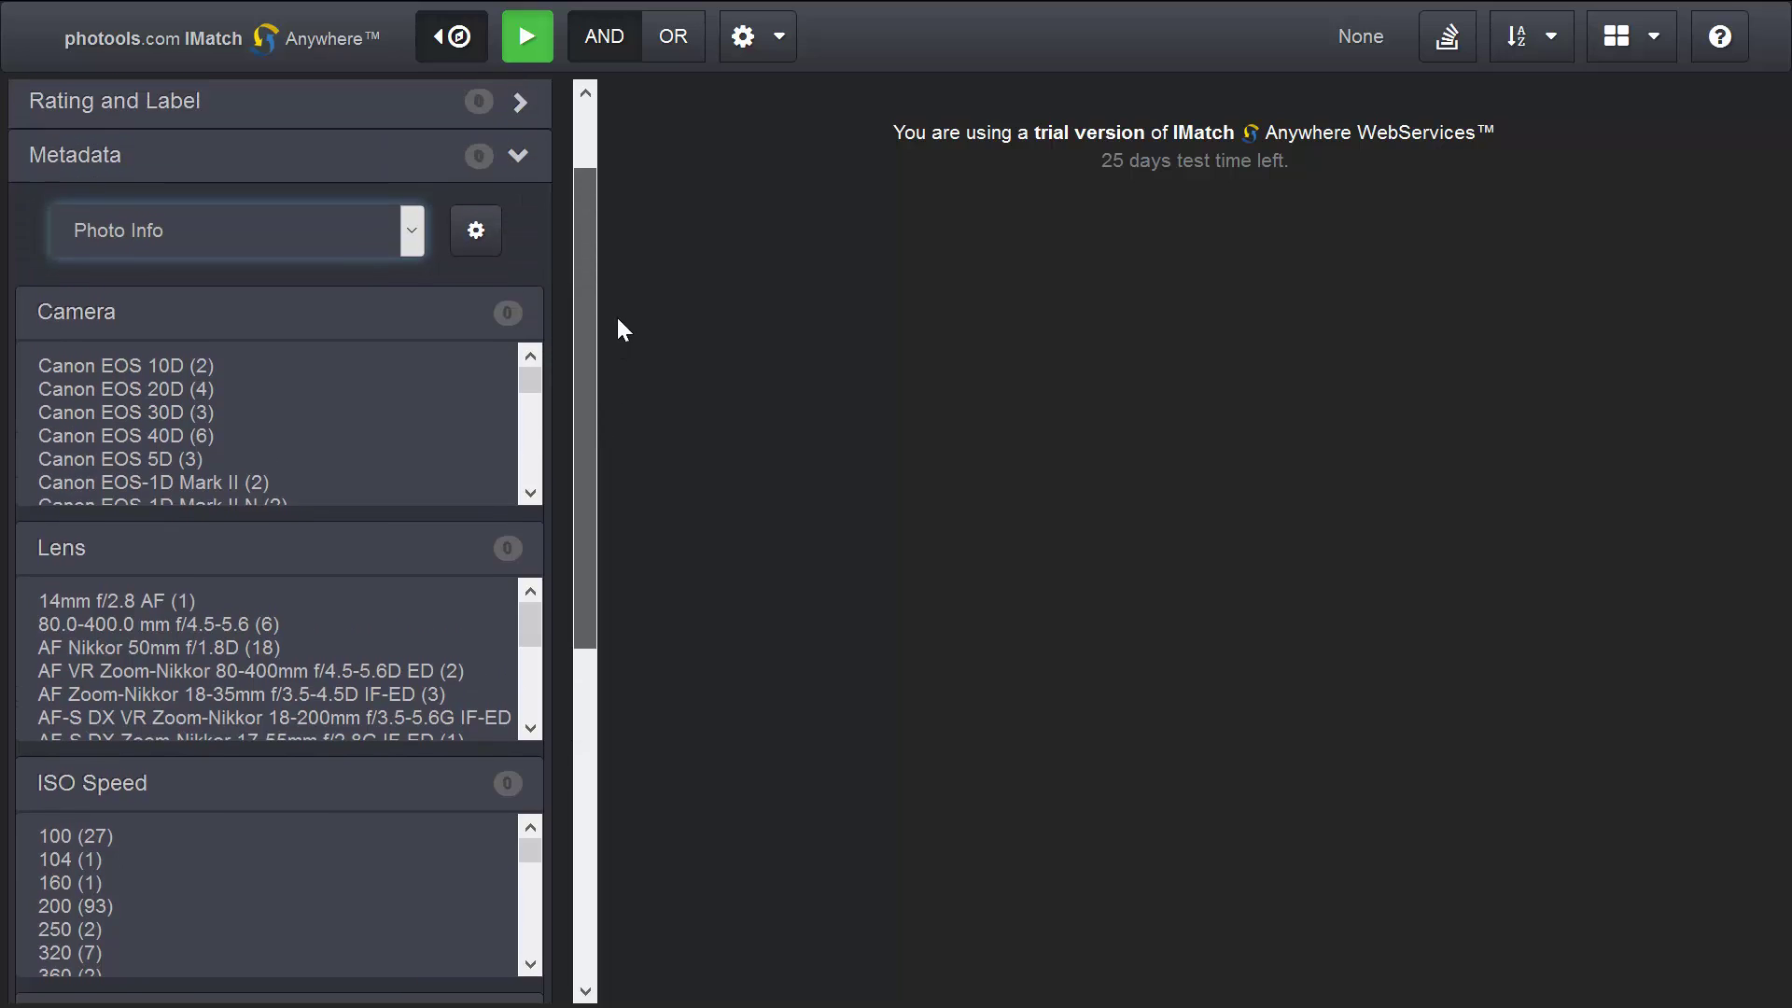
Filter the files by the NIKON D100 camera and narrow them to ISO speed 200
{"action": "scroll", "coordinate": [293, 405], "scroll_direction": "down", "scroll_amount": 2}
{"action": "scroll", "coordinate": [284, 413], "scroll_direction": "down", "scroll_amount": 4}
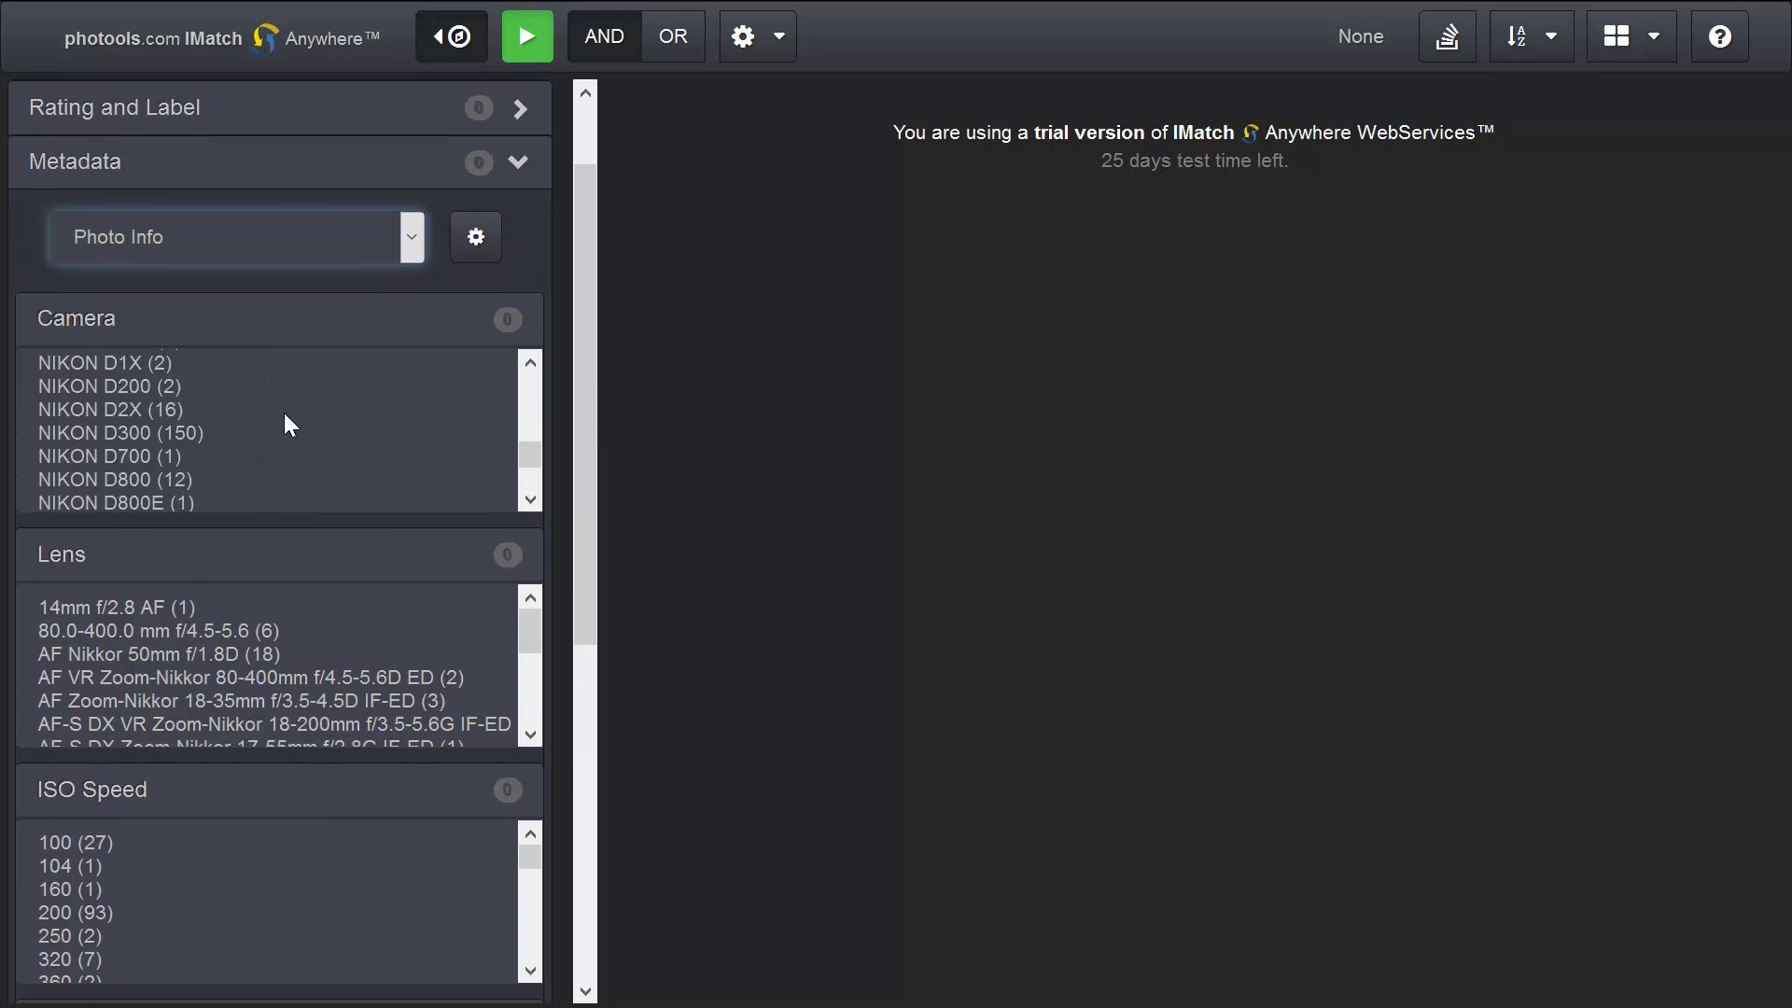
{"action": "scroll", "coordinate": [284, 413], "scroll_direction": "up", "scroll_amount": 2}
{"action": "left_click", "coordinate": [159, 410]}
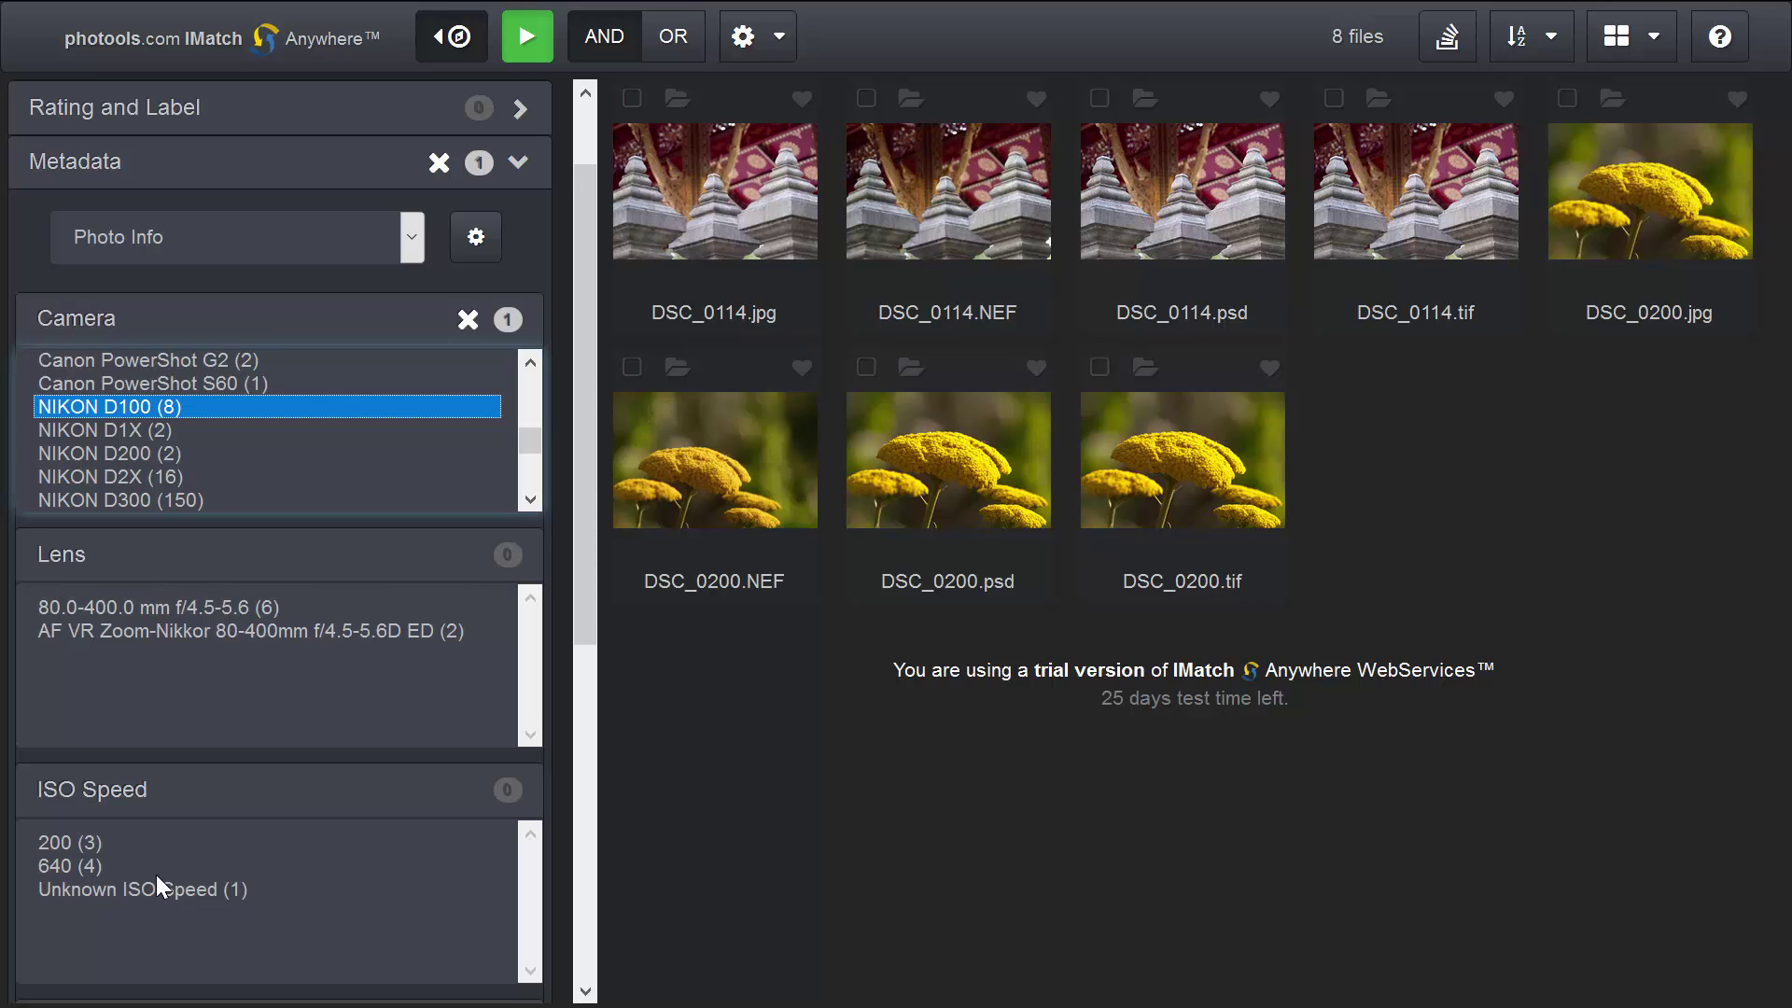
{"action": "left_click", "coordinate": [92, 842]}
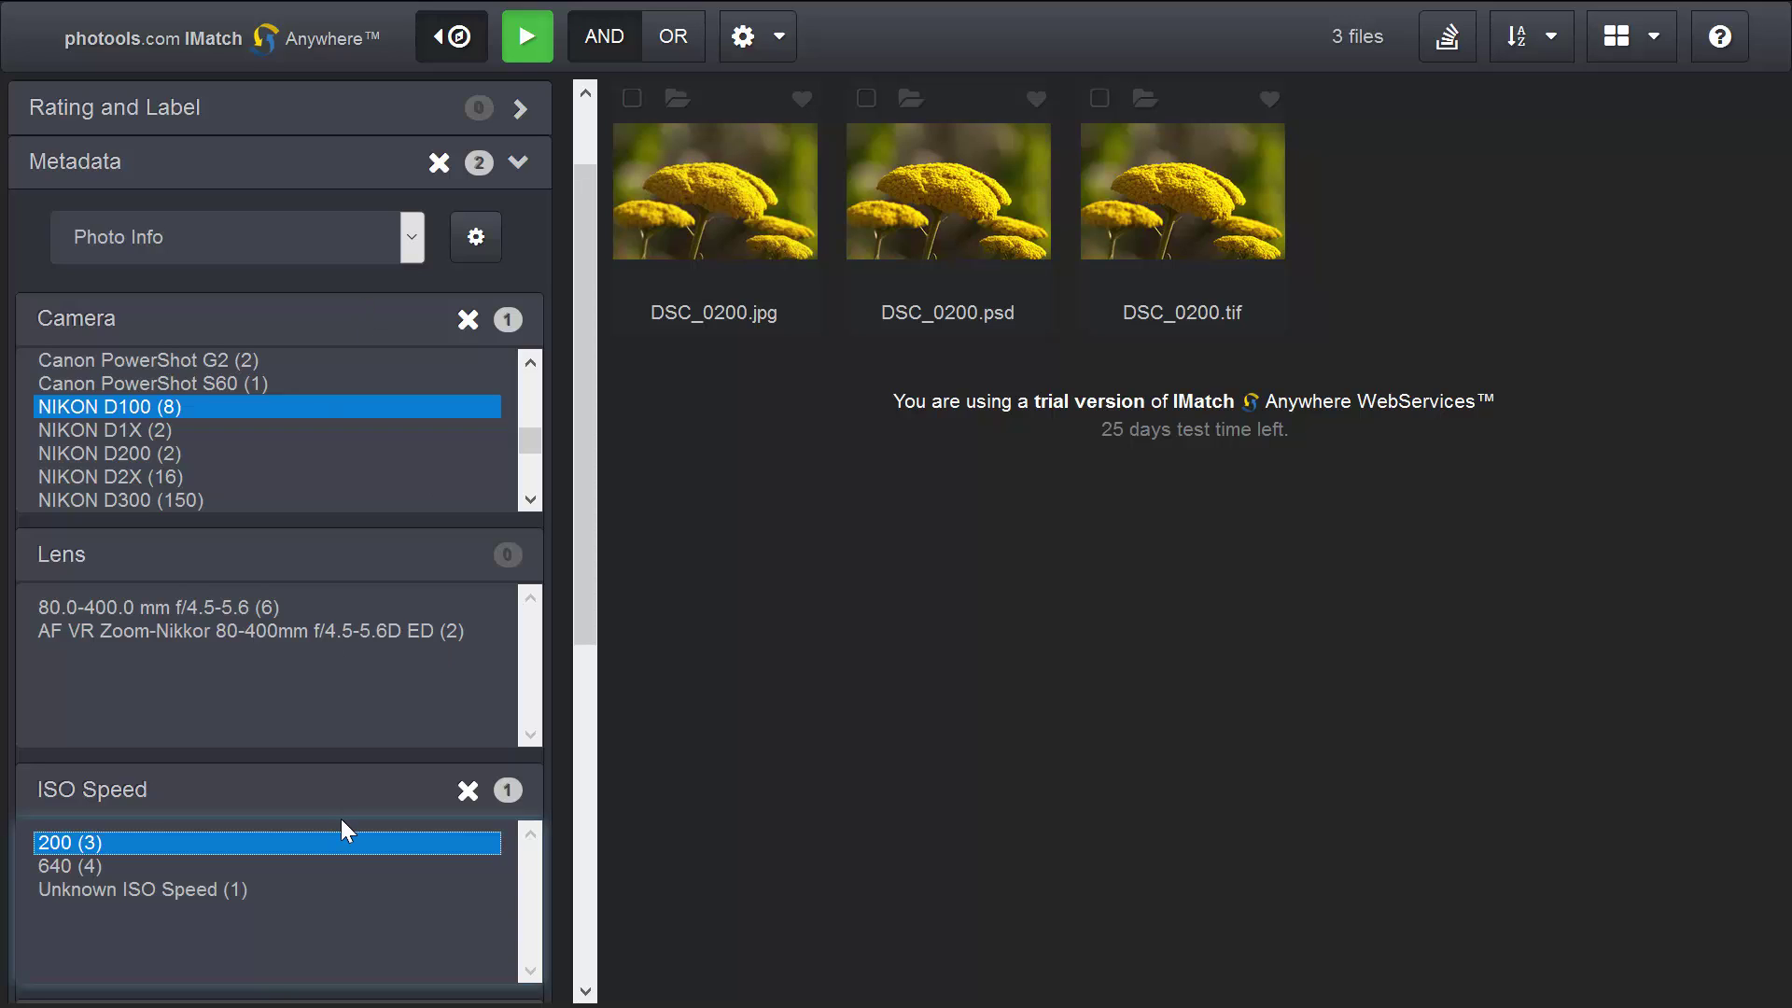
Change the ISO speed filter to 640, then clear the ISO speed and camera filters
{"action": "left_click", "coordinate": [104, 866]}
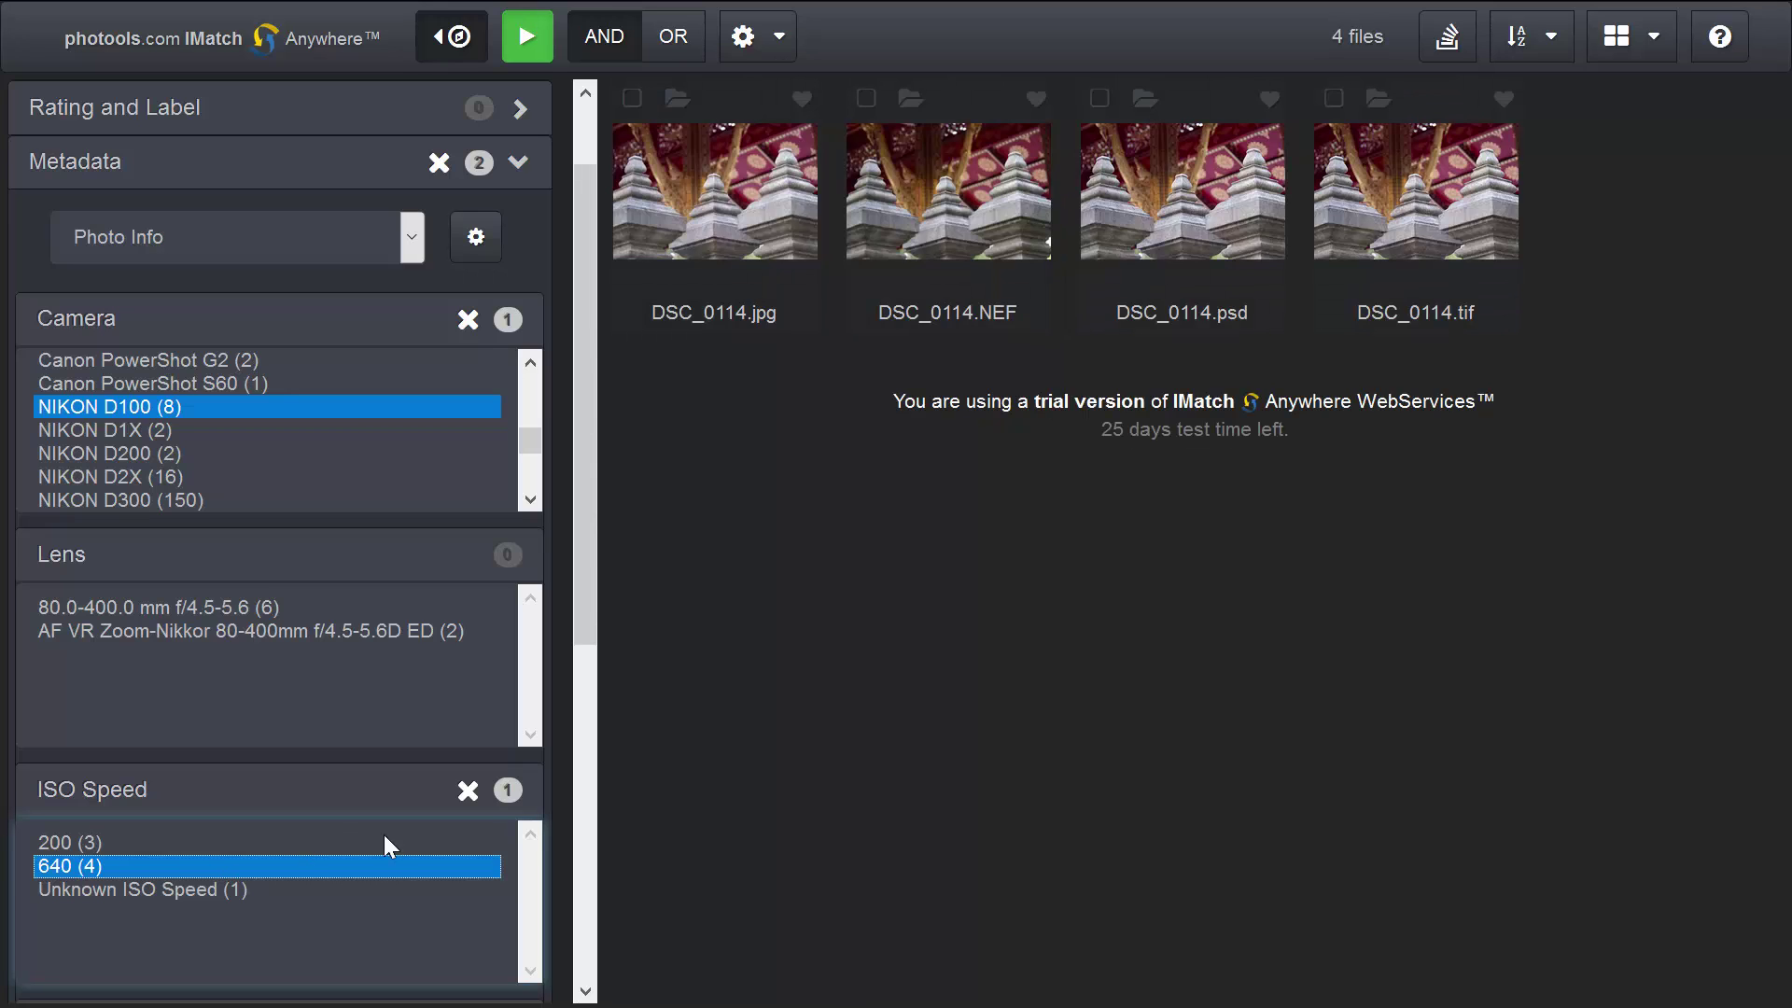
{"action": "left_click", "coordinate": [468, 792]}
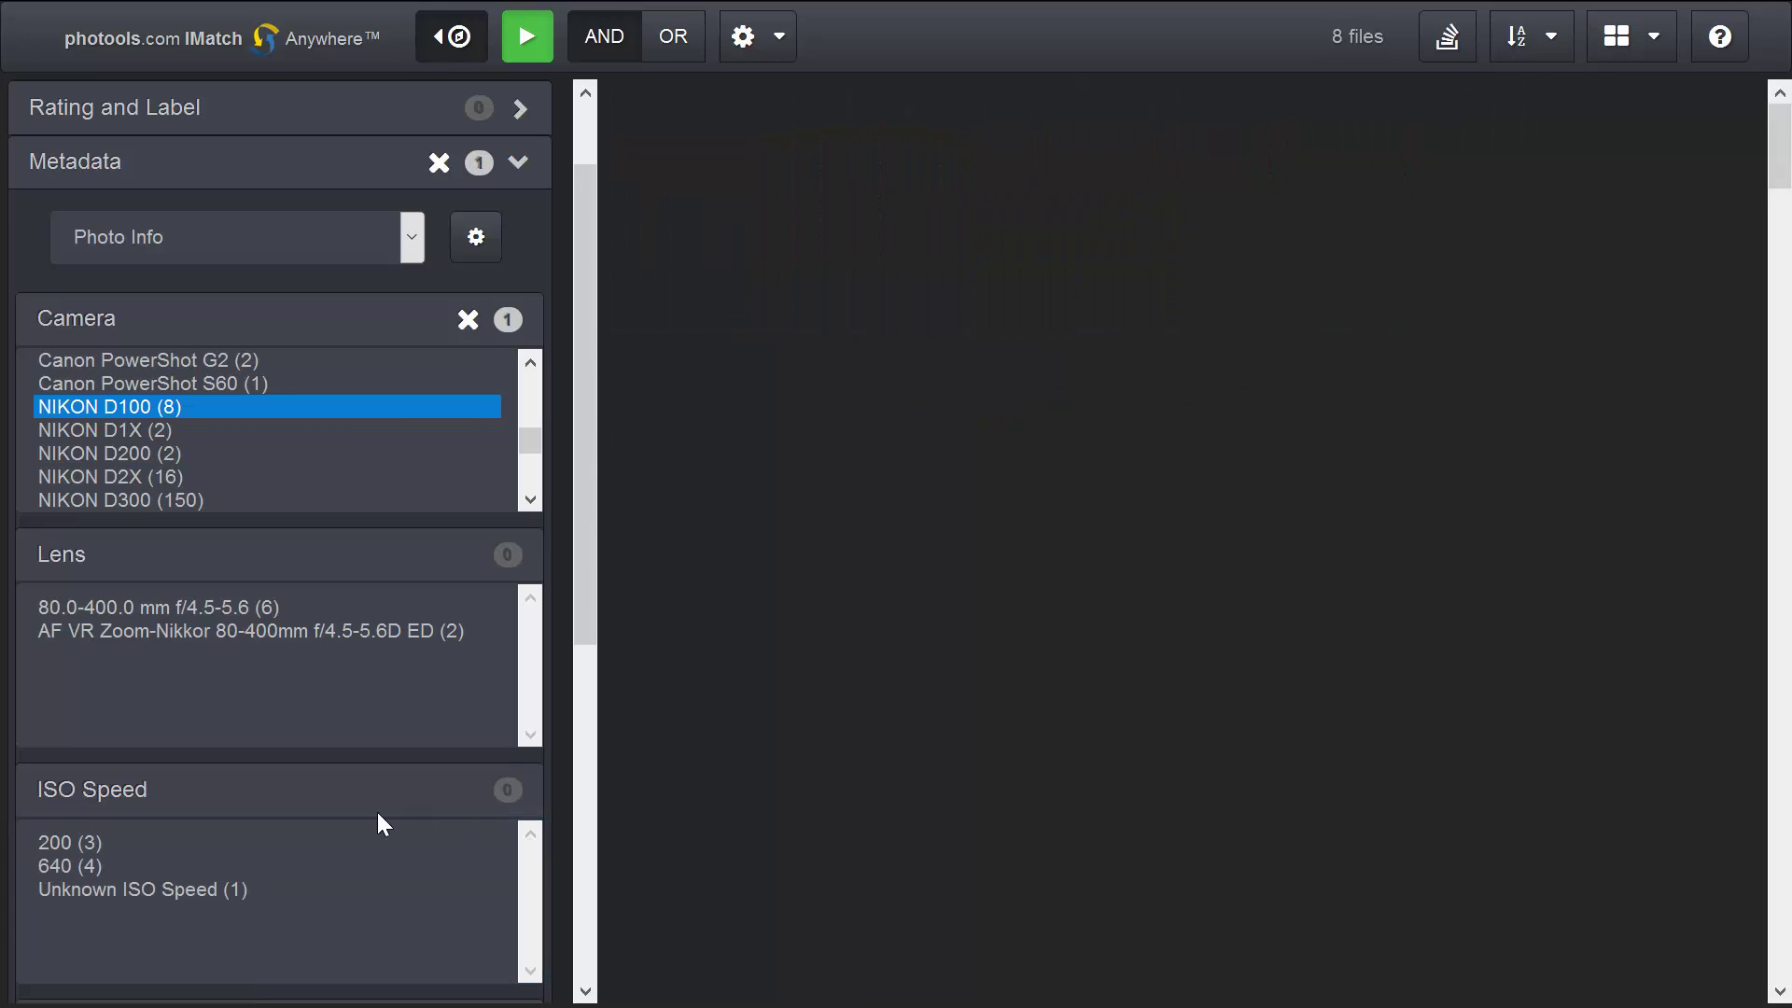
{"action": "left_click", "coordinate": [469, 320]}
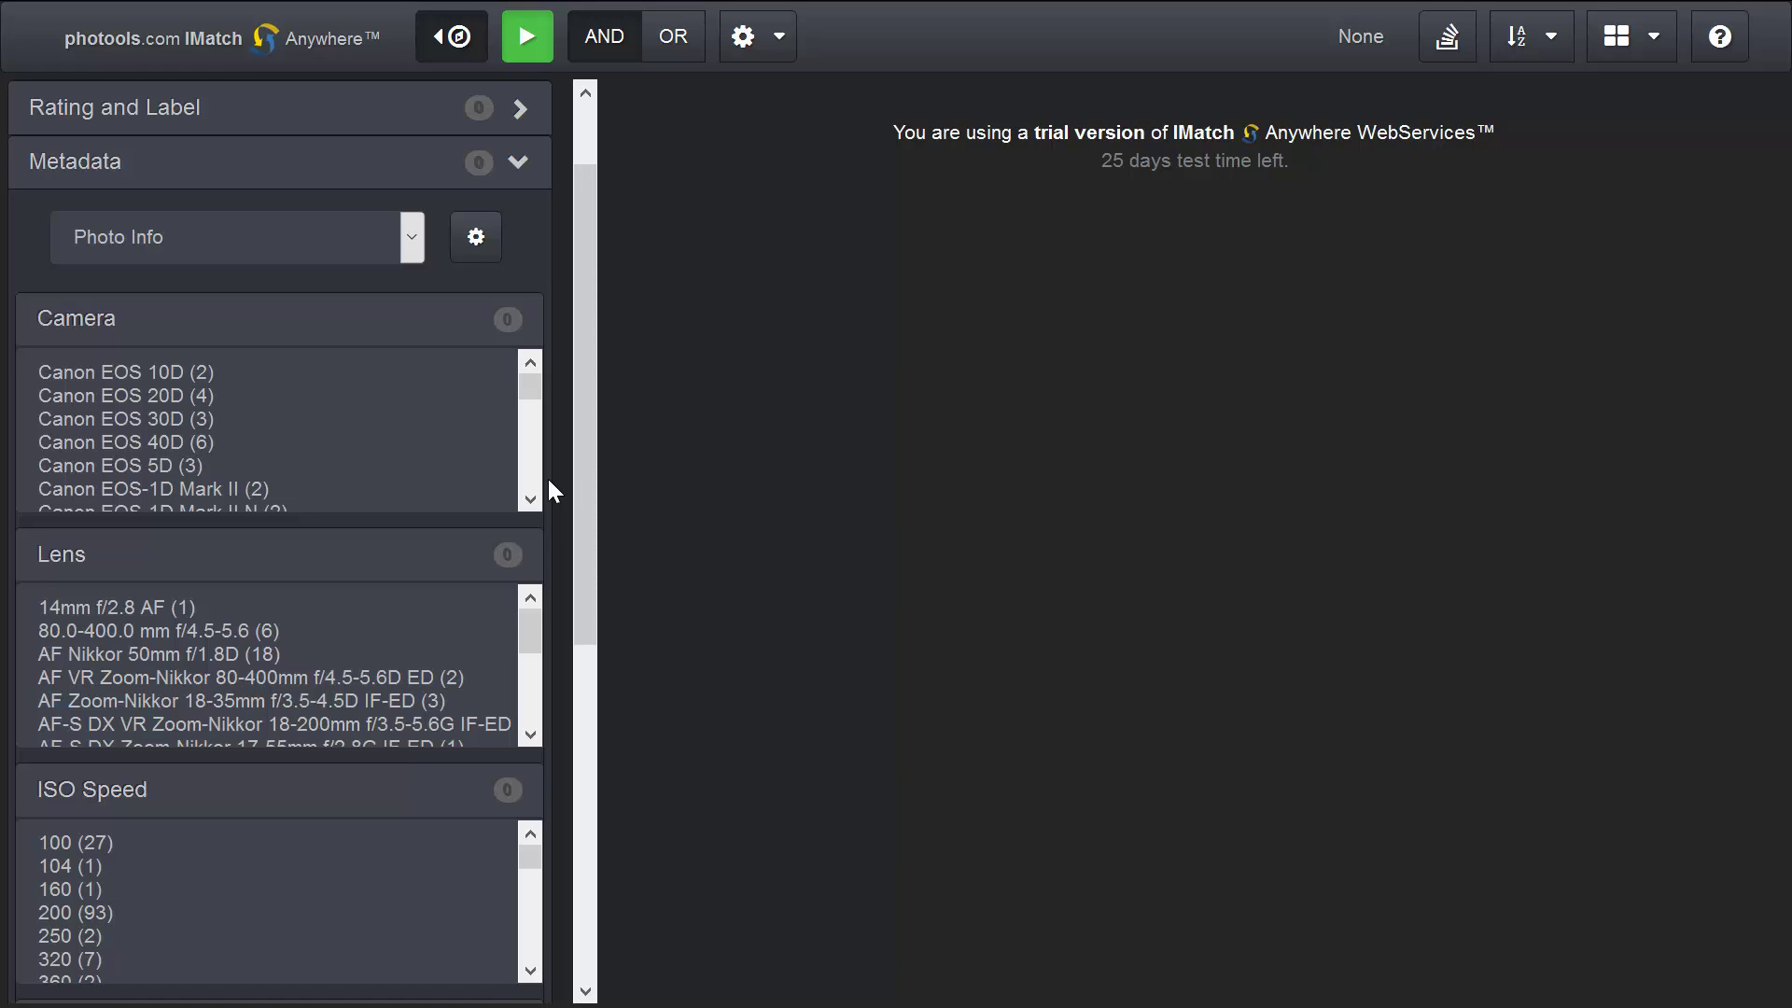
Look through the lens and ISO speed lists, and switch the Metadata filter to Location
{"action": "scroll", "coordinate": [207, 659], "scroll_direction": "down", "scroll_amount": 3}
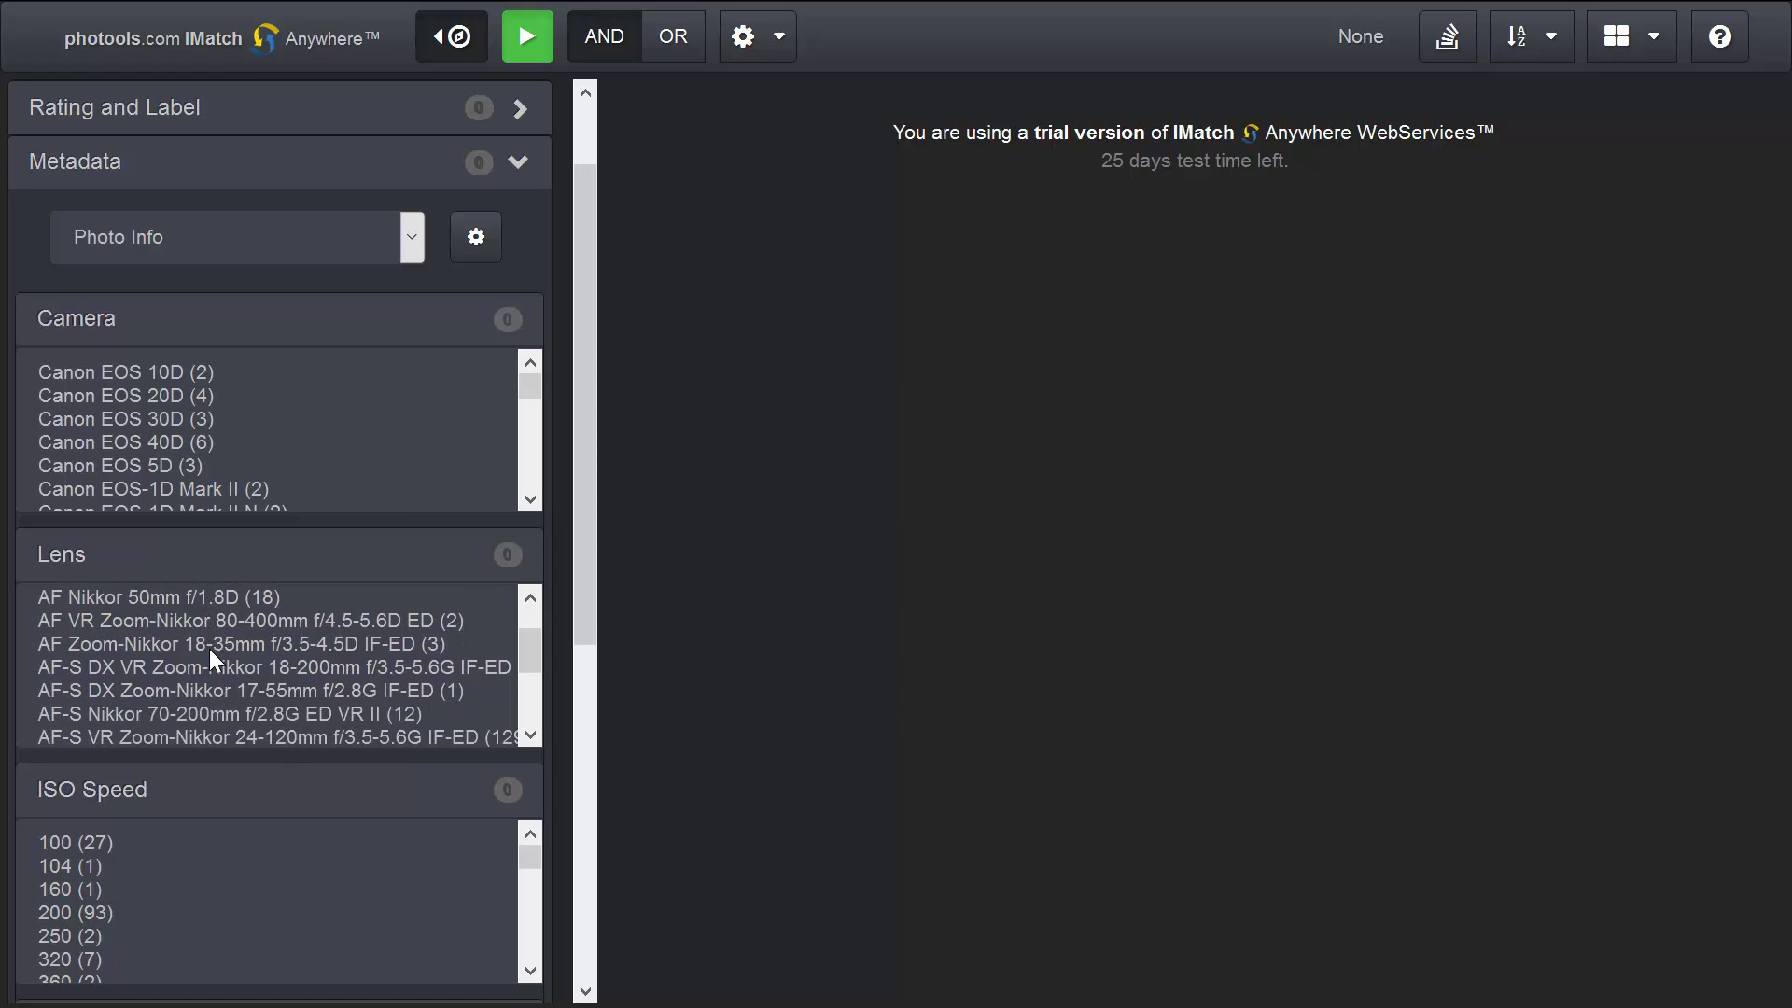
{"action": "scroll", "coordinate": [250, 669], "scroll_direction": "up", "scroll_amount": 3}
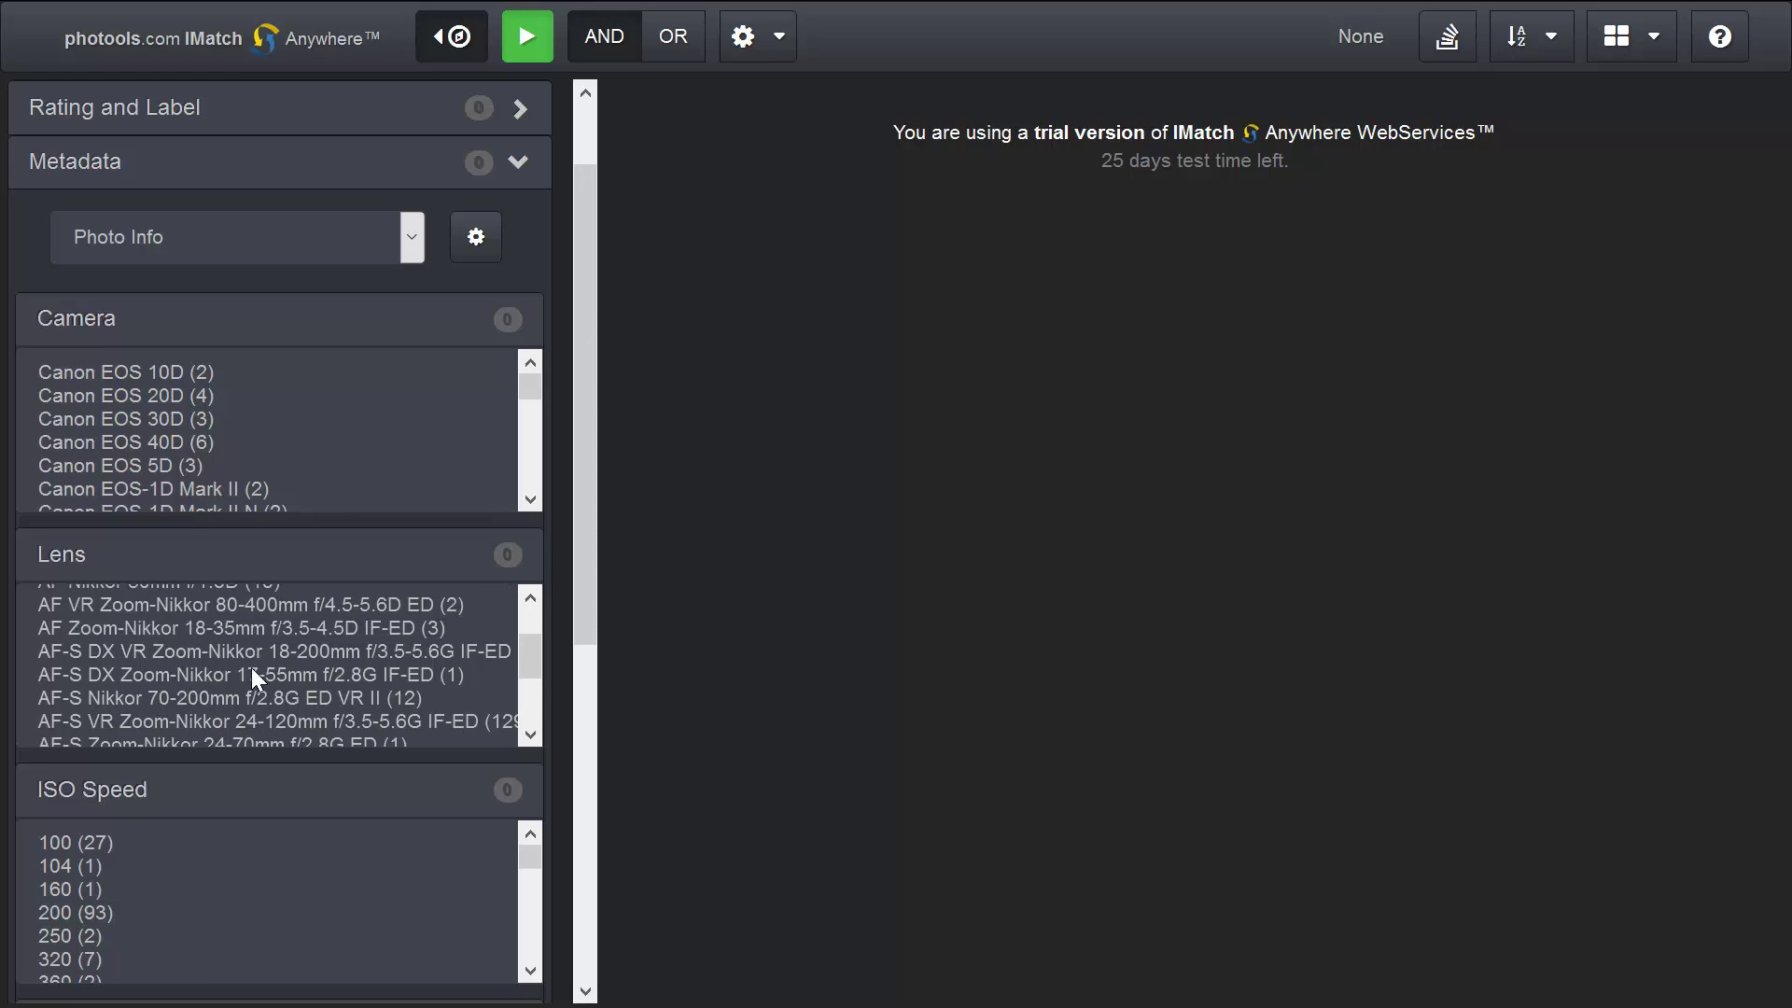
{"action": "scroll", "coordinate": [416, 844], "scroll_direction": "down", "scroll_amount": 3}
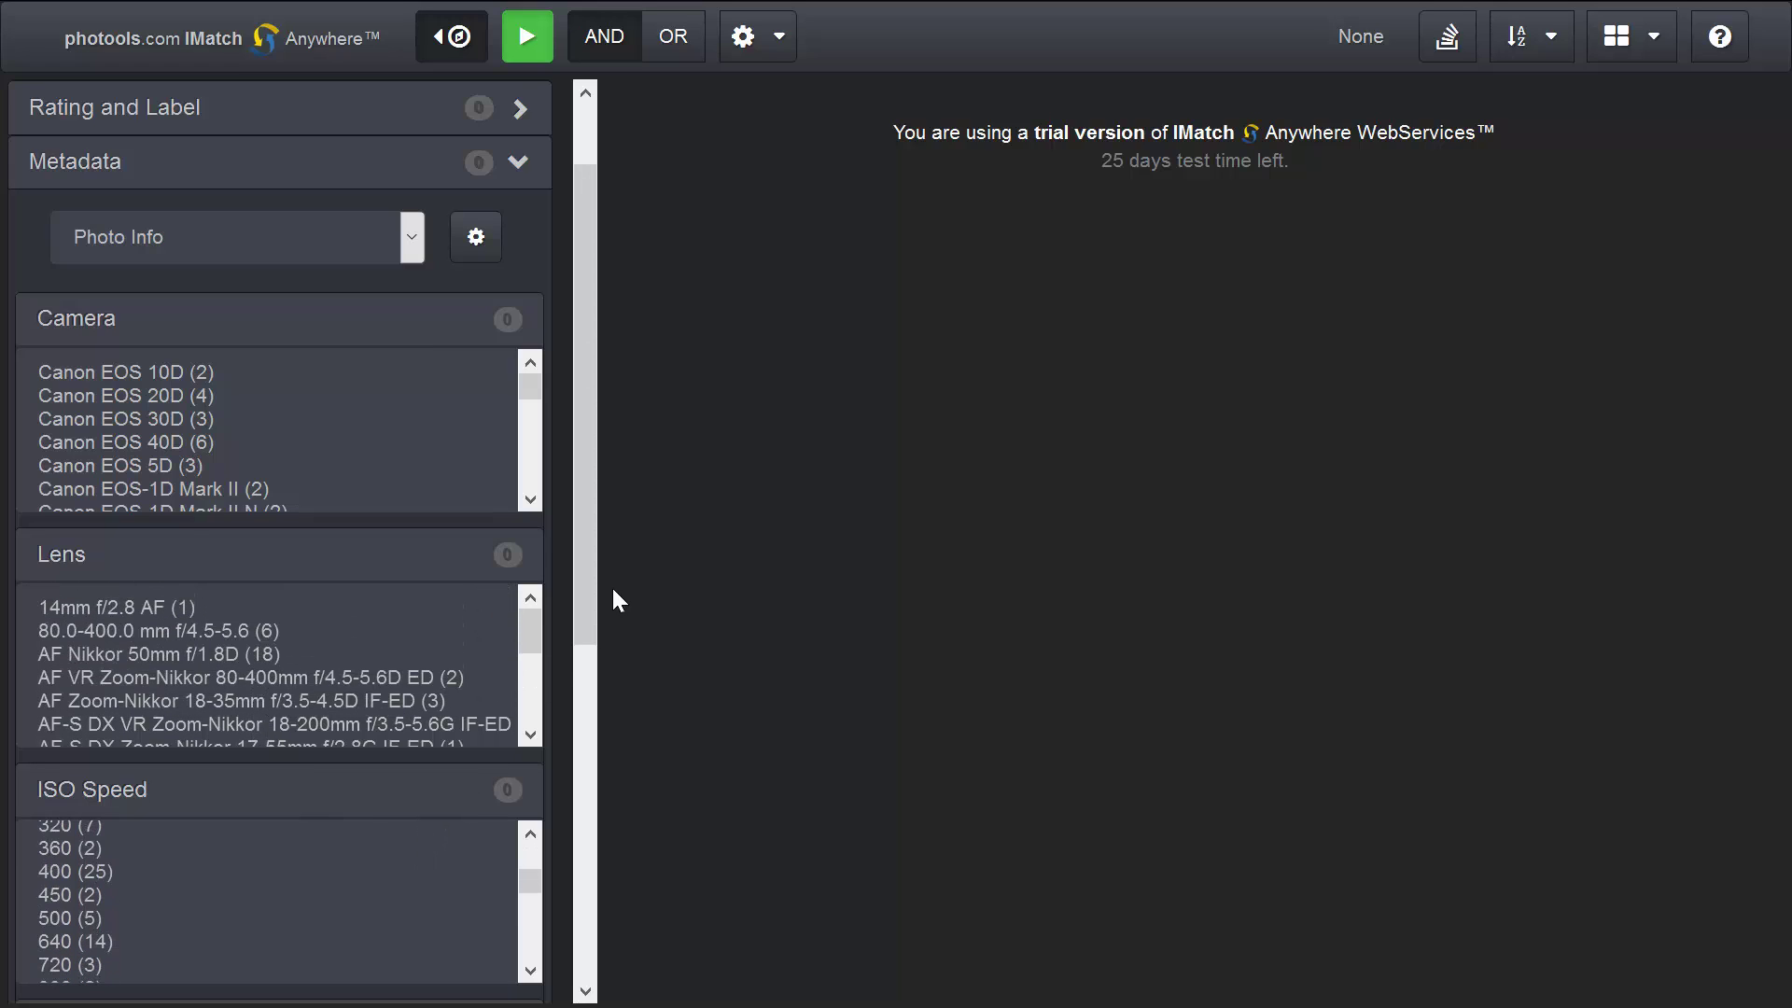
{"action": "scroll", "coordinate": [593, 584], "scroll_direction": "down", "scroll_amount": 5}
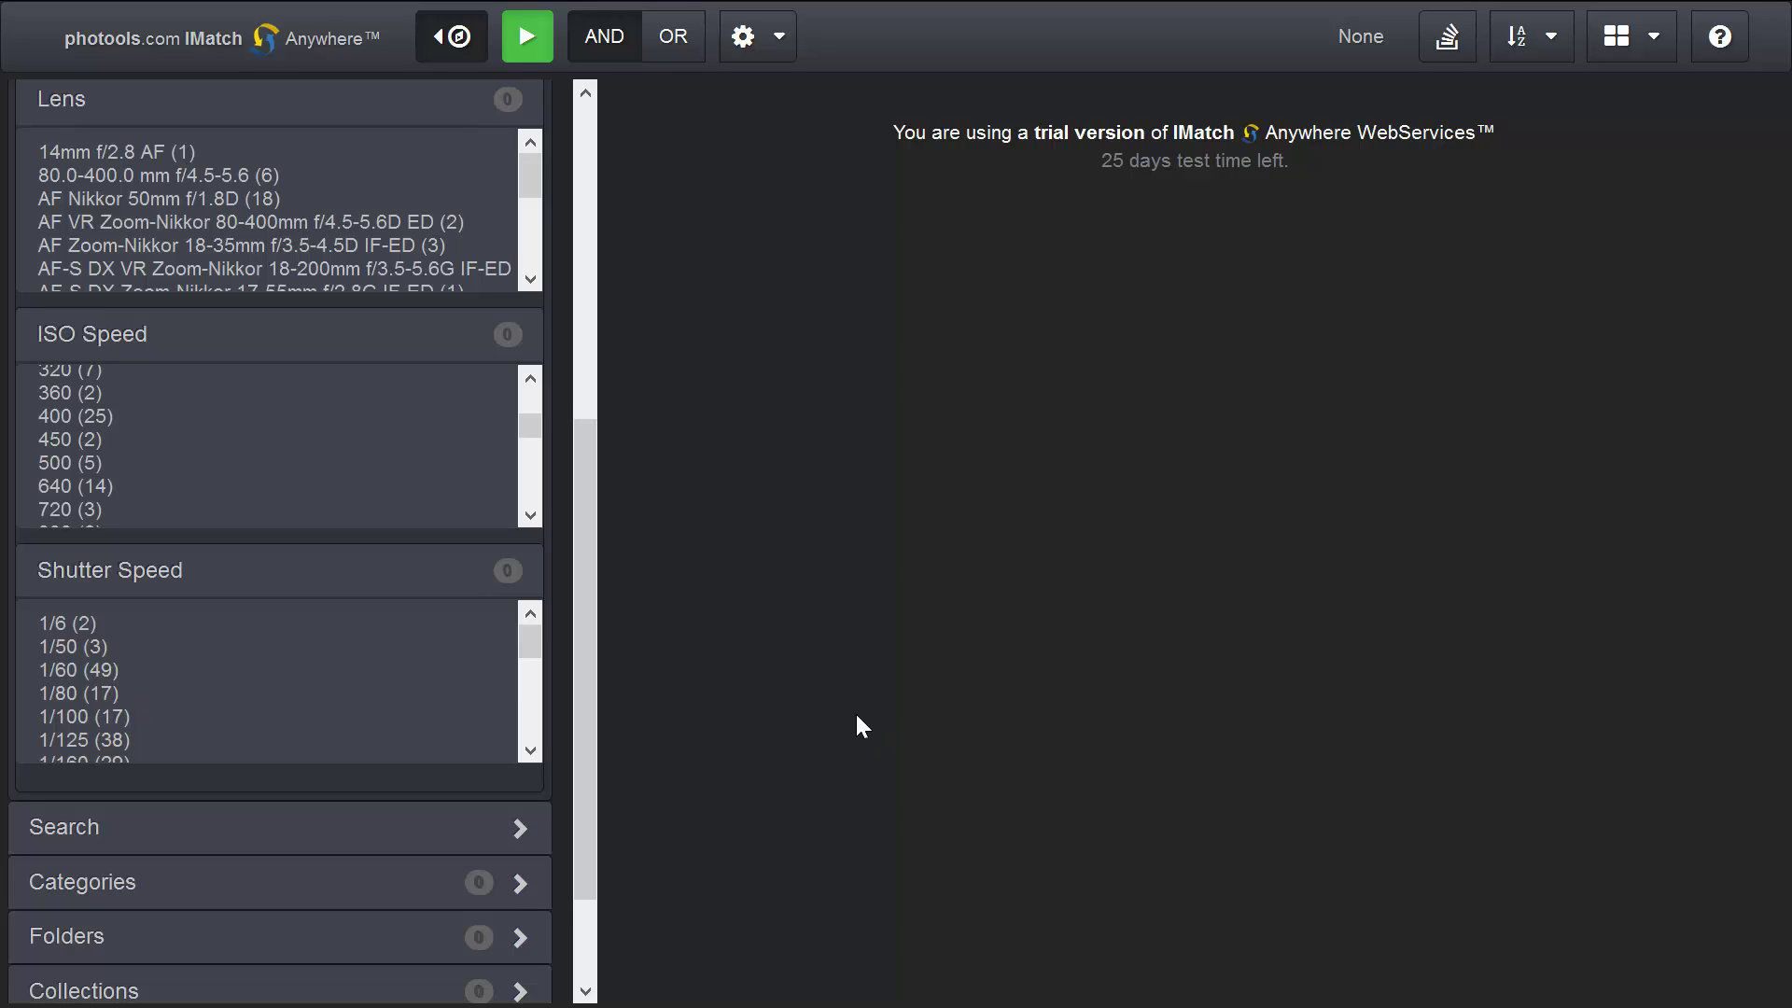
{"action": "left_click_drag", "start_coordinate": [579, 529], "coordinate": [620, 194]}
{"action": "left_click", "coordinate": [242, 340]}
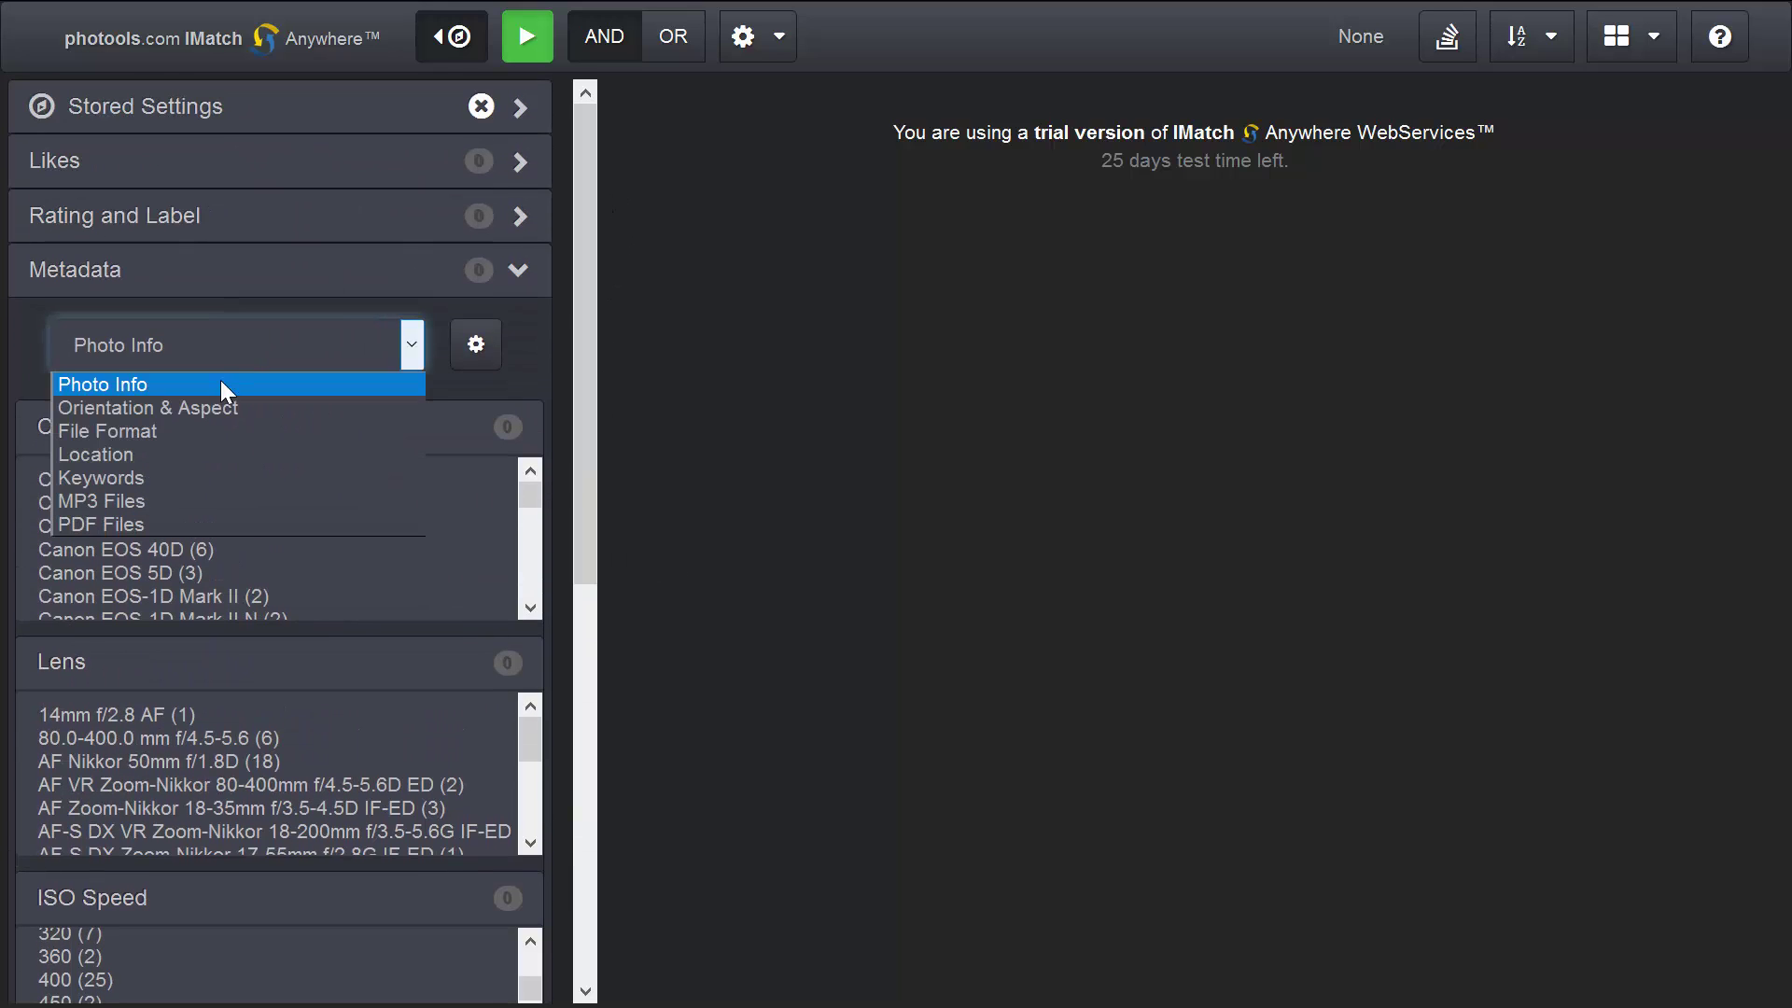
{"action": "left_click", "coordinate": [272, 454]}
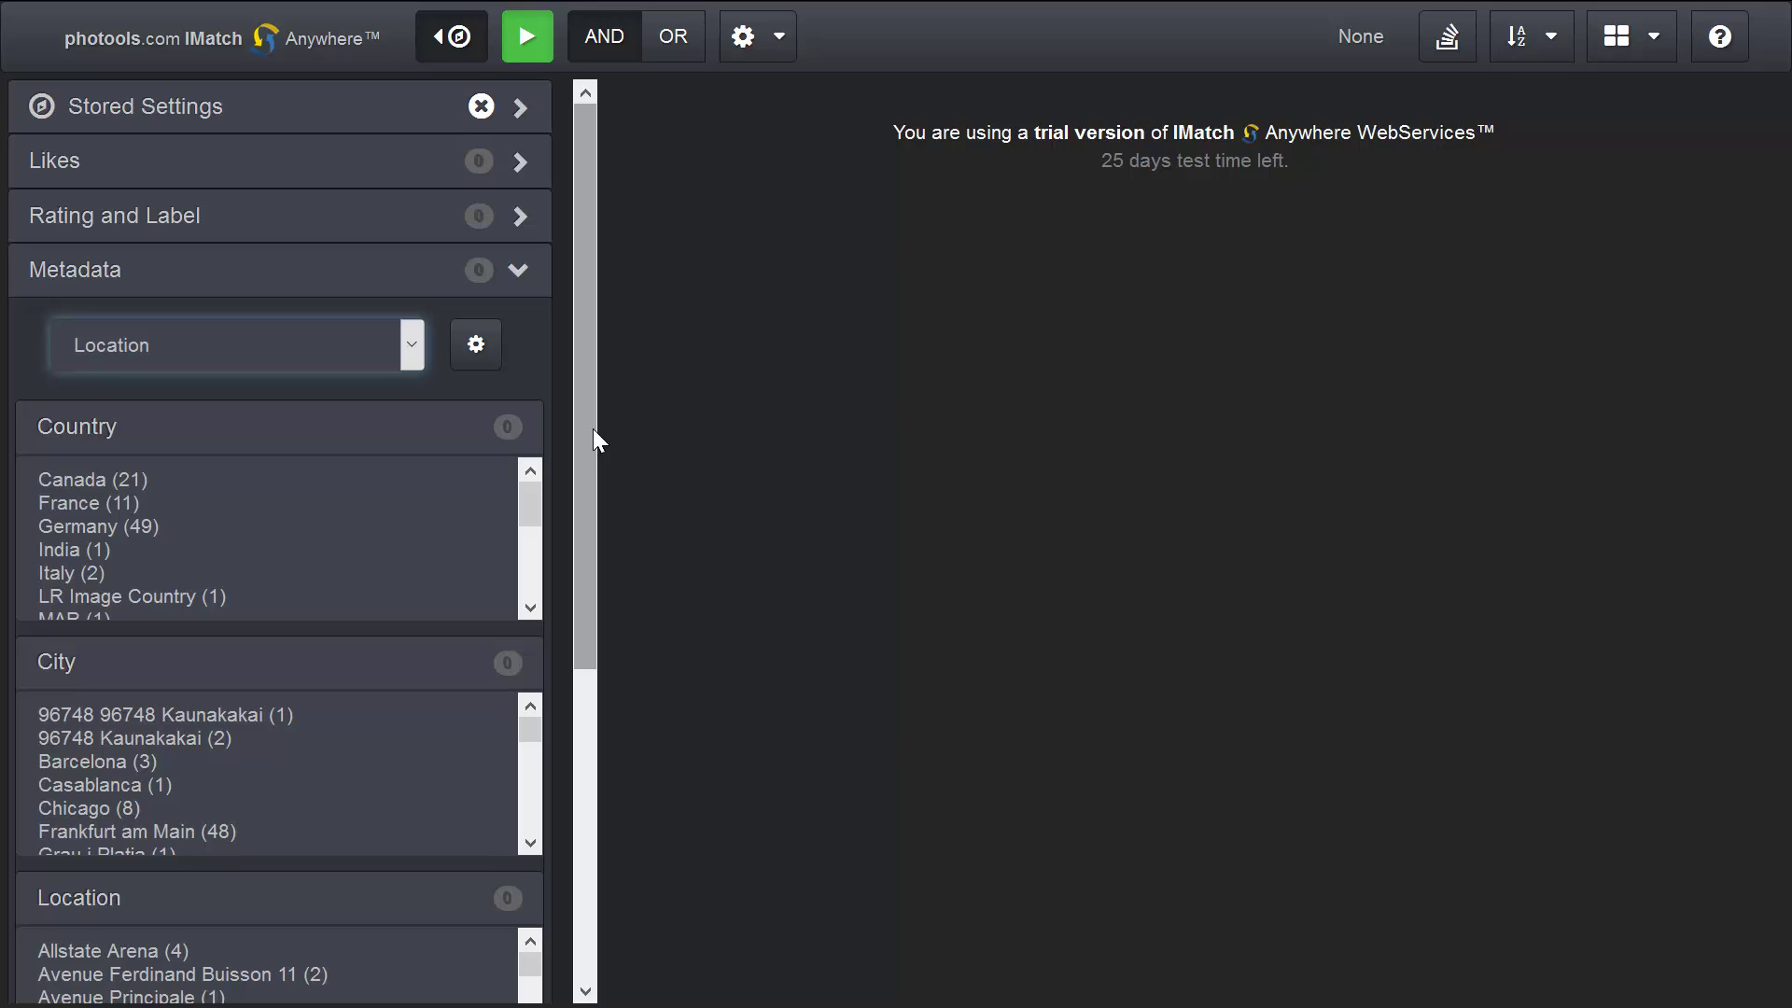
Filter the files by the country United Kingdom and narrow them to the city London
{"action": "scroll", "coordinate": [334, 546], "scroll_direction": "down", "scroll_amount": 2}
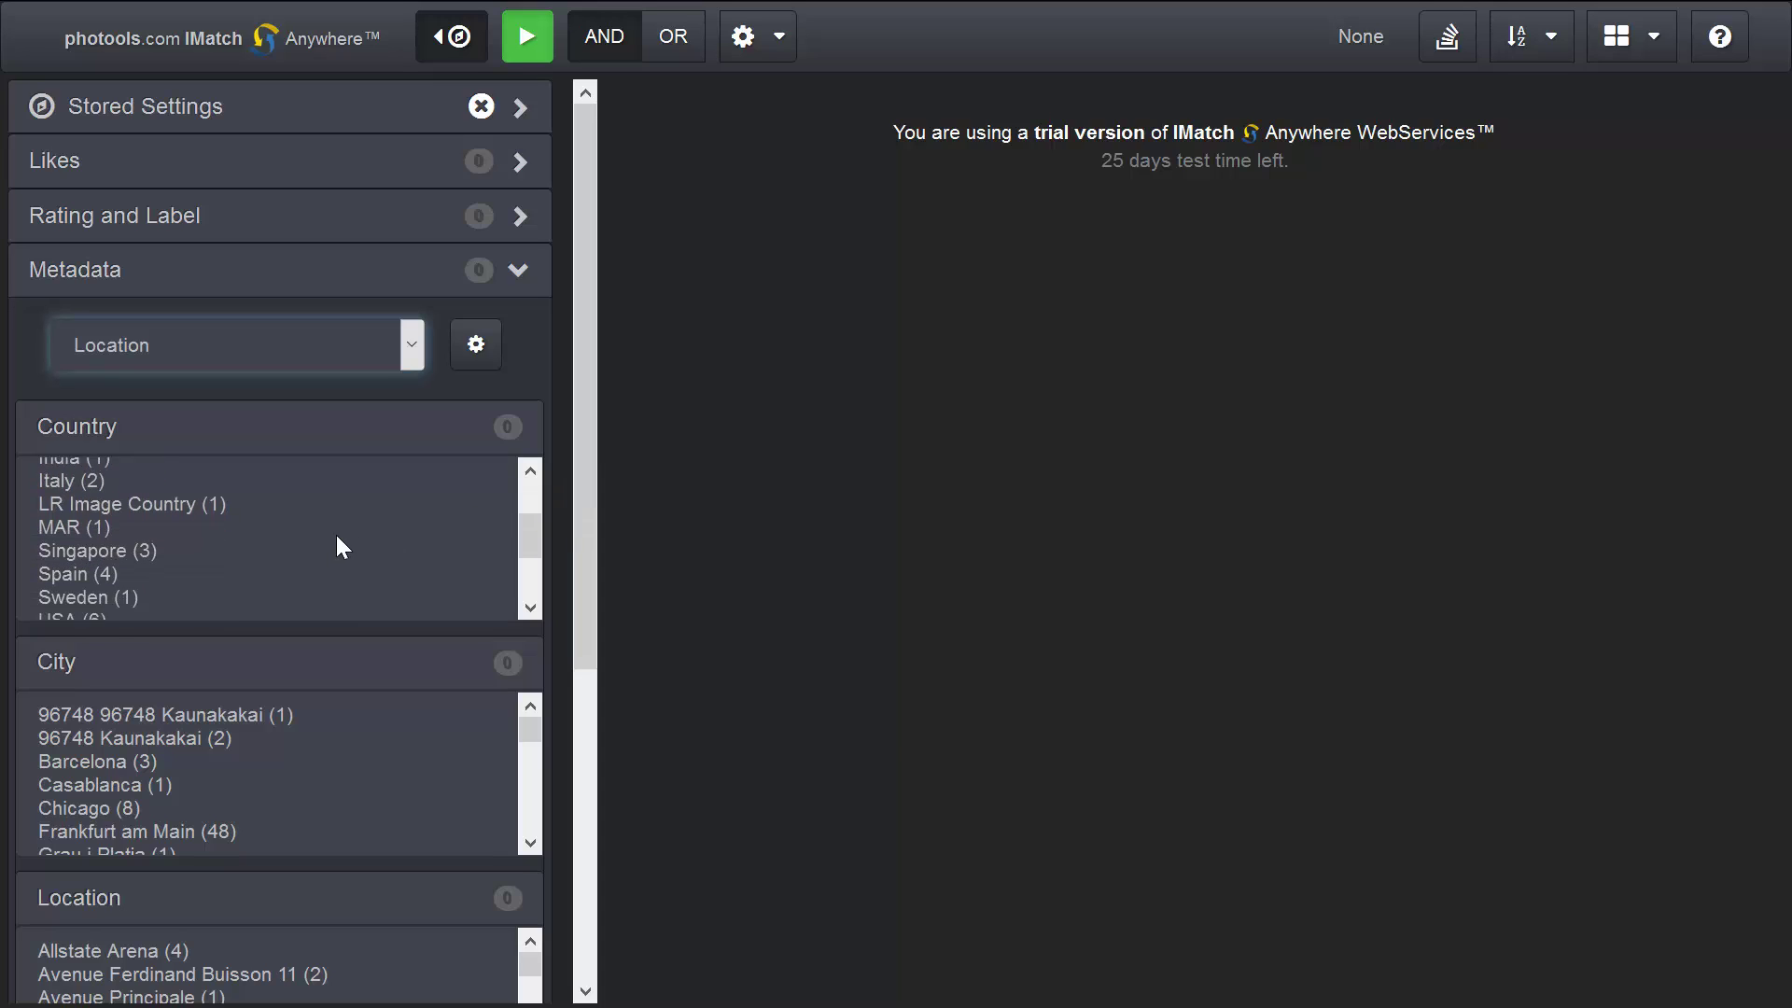
{"action": "scroll", "coordinate": [337, 537], "scroll_direction": "down", "scroll_amount": 4}
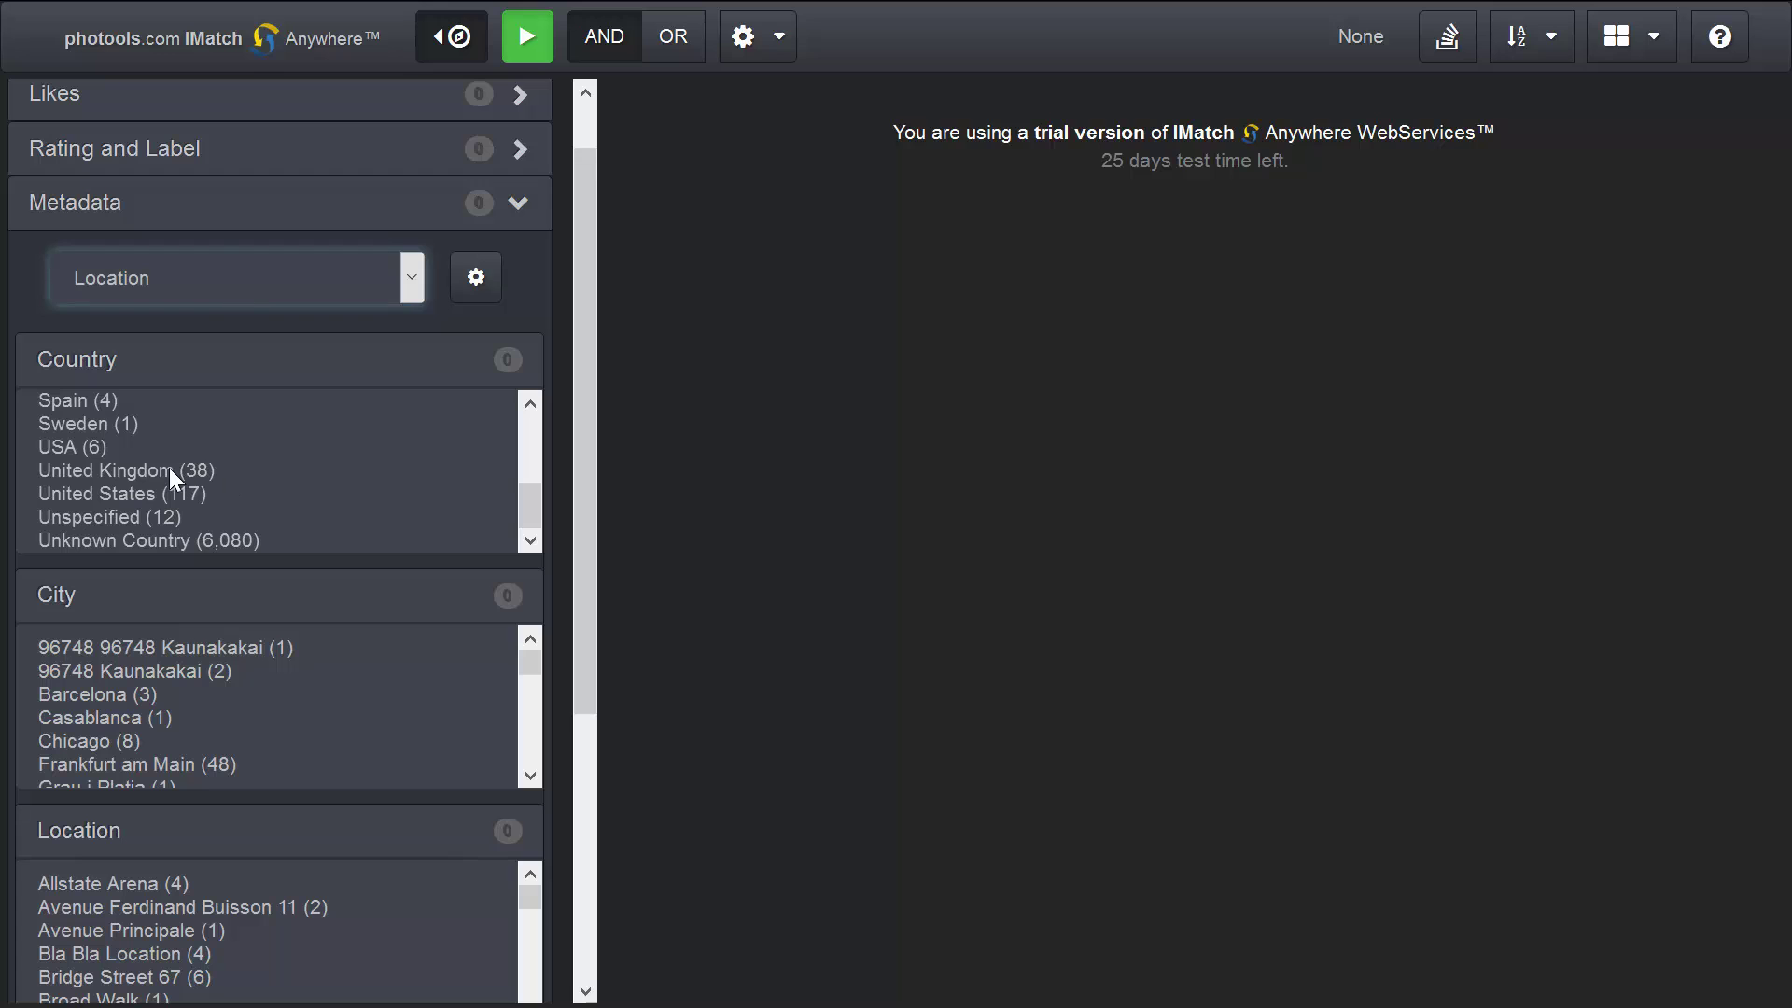
{"action": "left_click", "coordinate": [170, 468]}
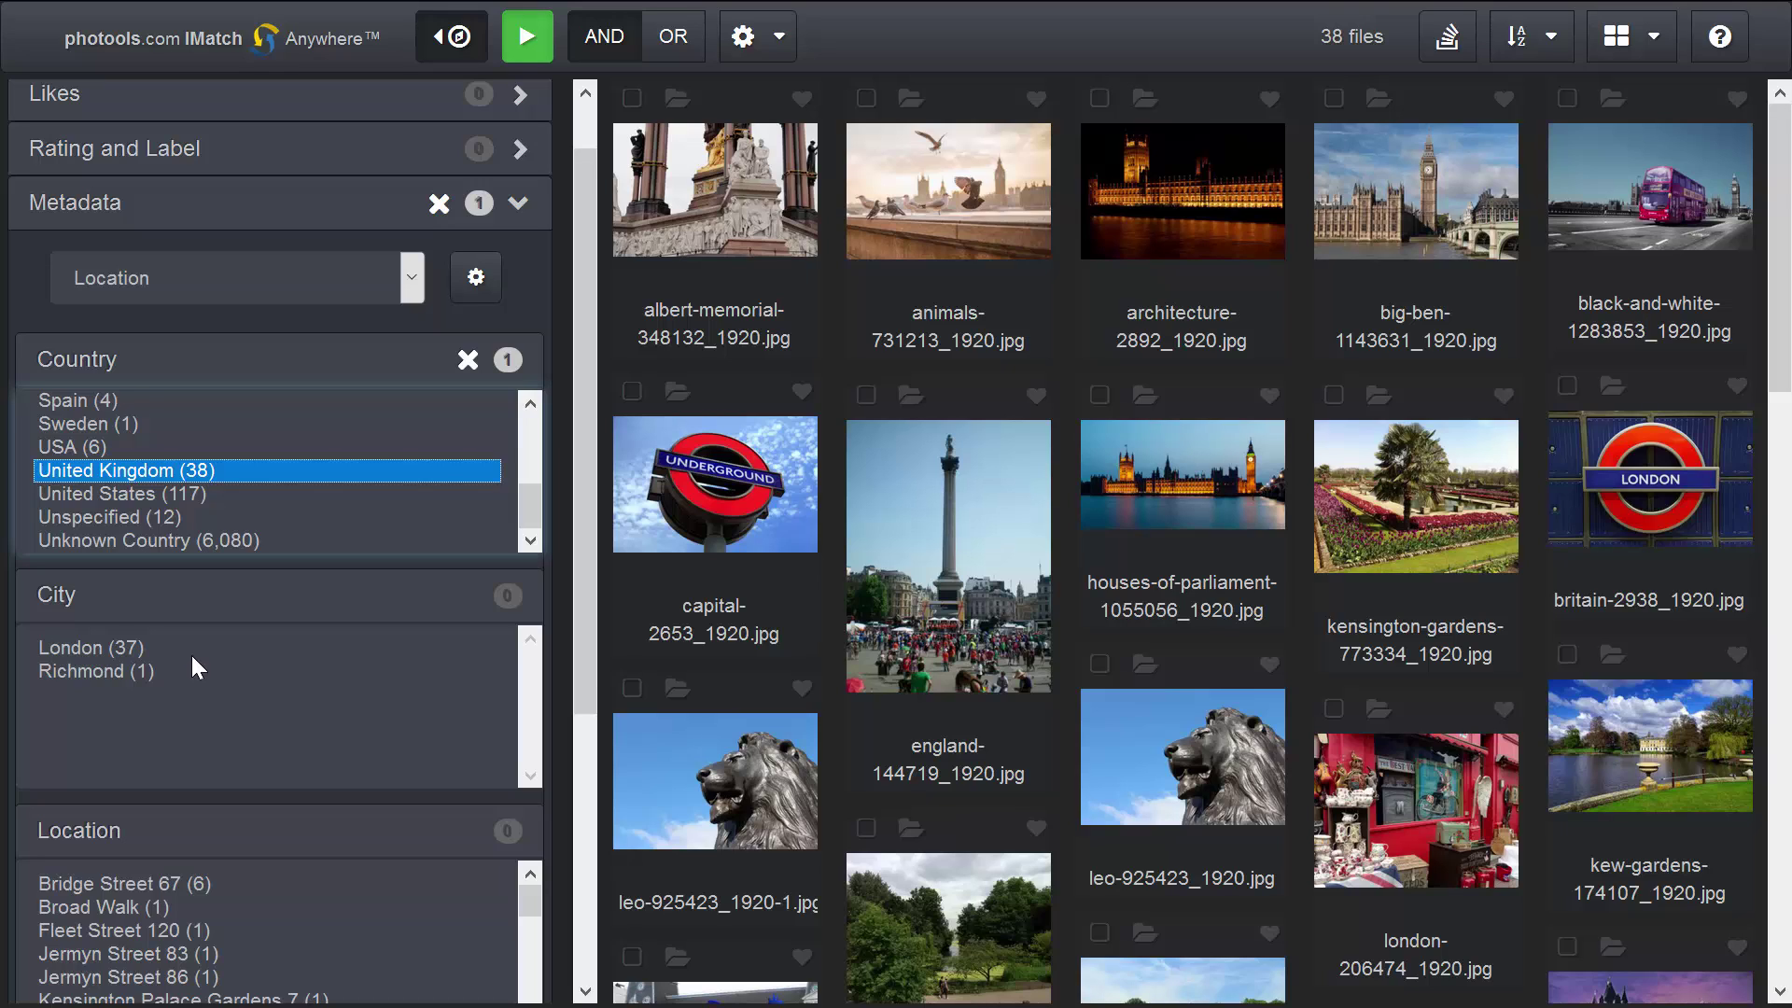
{"action": "left_click", "coordinate": [121, 651]}
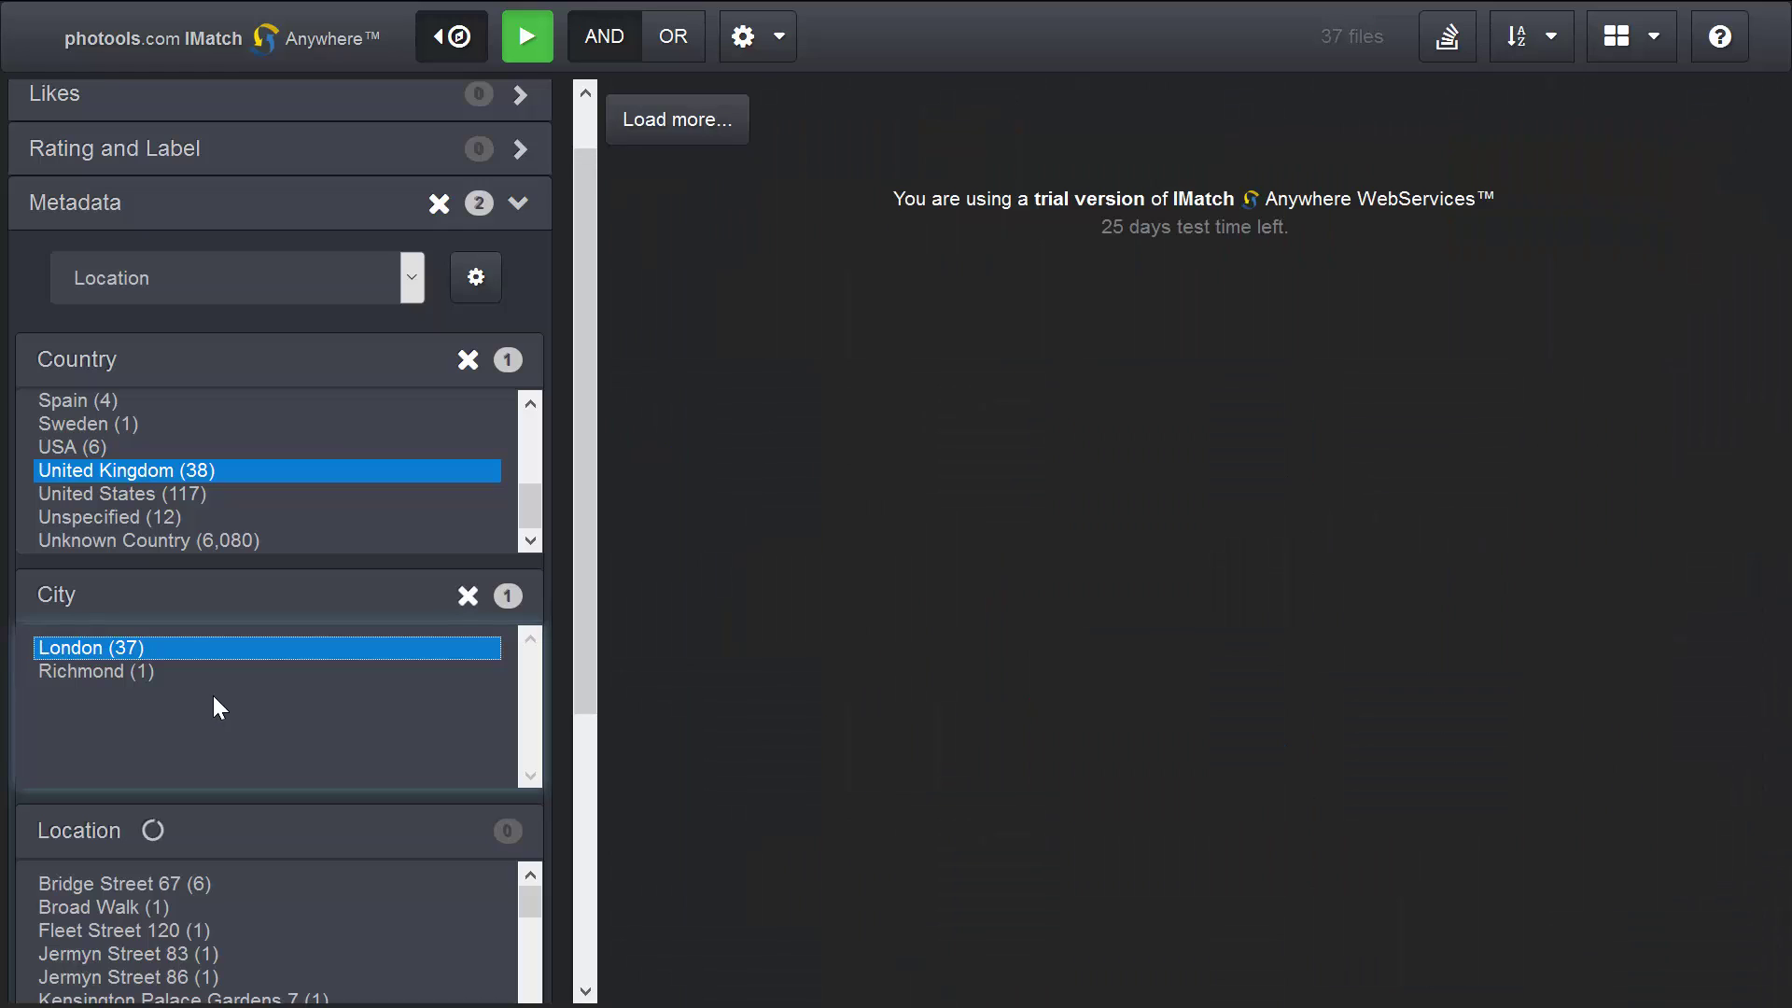
Narrow the London files to the Fleet Street location, change it to the first Jermyn Street location, and clear the filters
{"action": "scroll", "coordinate": [266, 701], "scroll_direction": "down", "scroll_amount": 3}
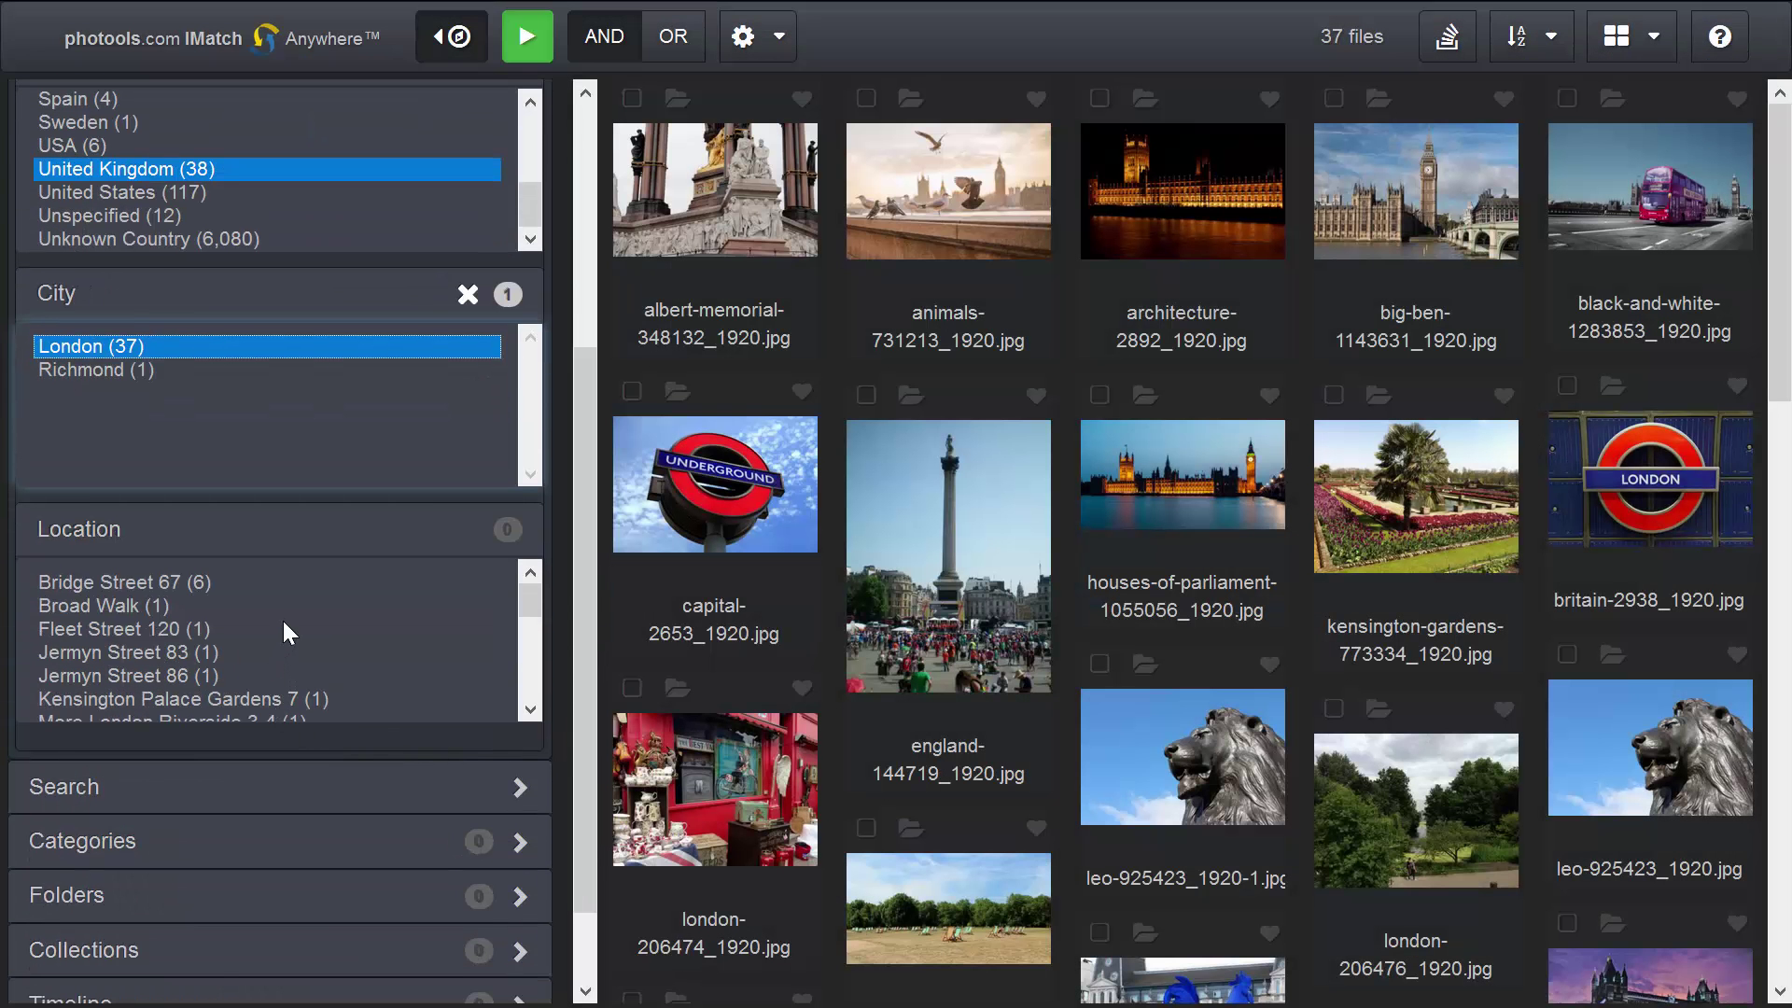
{"action": "left_click", "coordinate": [127, 633]}
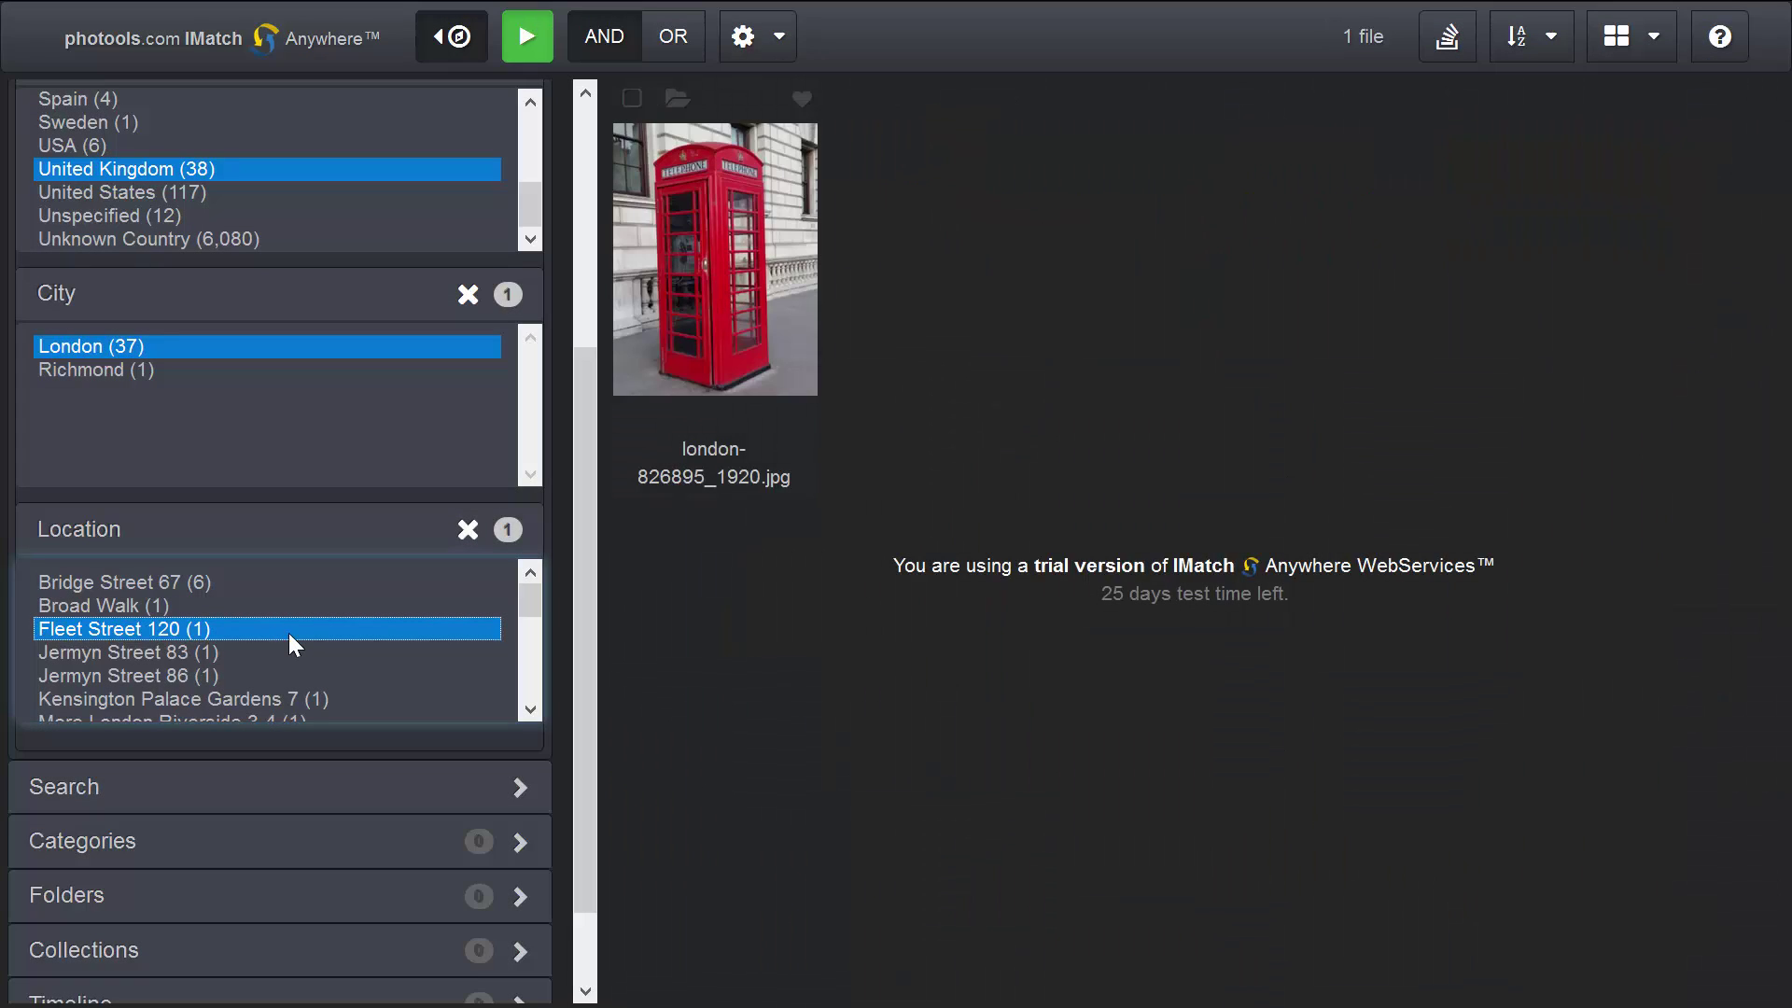
{"action": "left_click", "coordinate": [183, 659]}
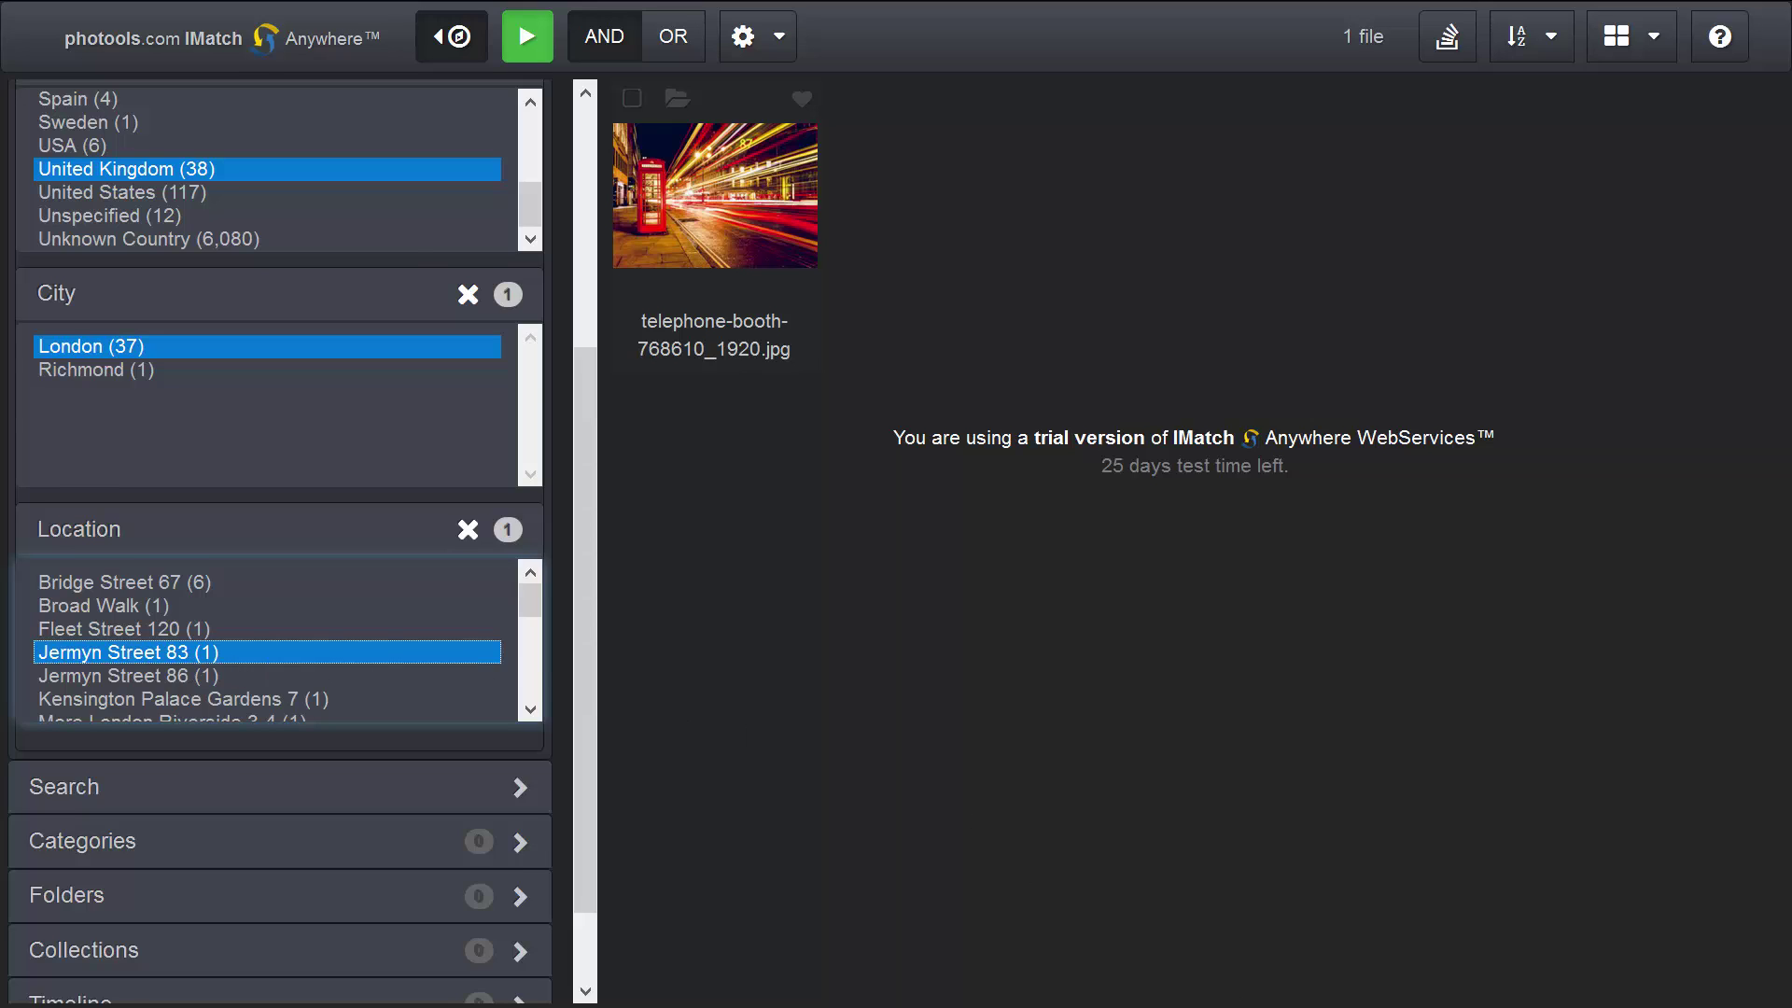
{"action": "key", "text": "F5"}
Switch the Metadata filter to Keywords and filter the files by the keyword wedding from the W list
{"action": "left_click", "coordinate": [339, 139]}
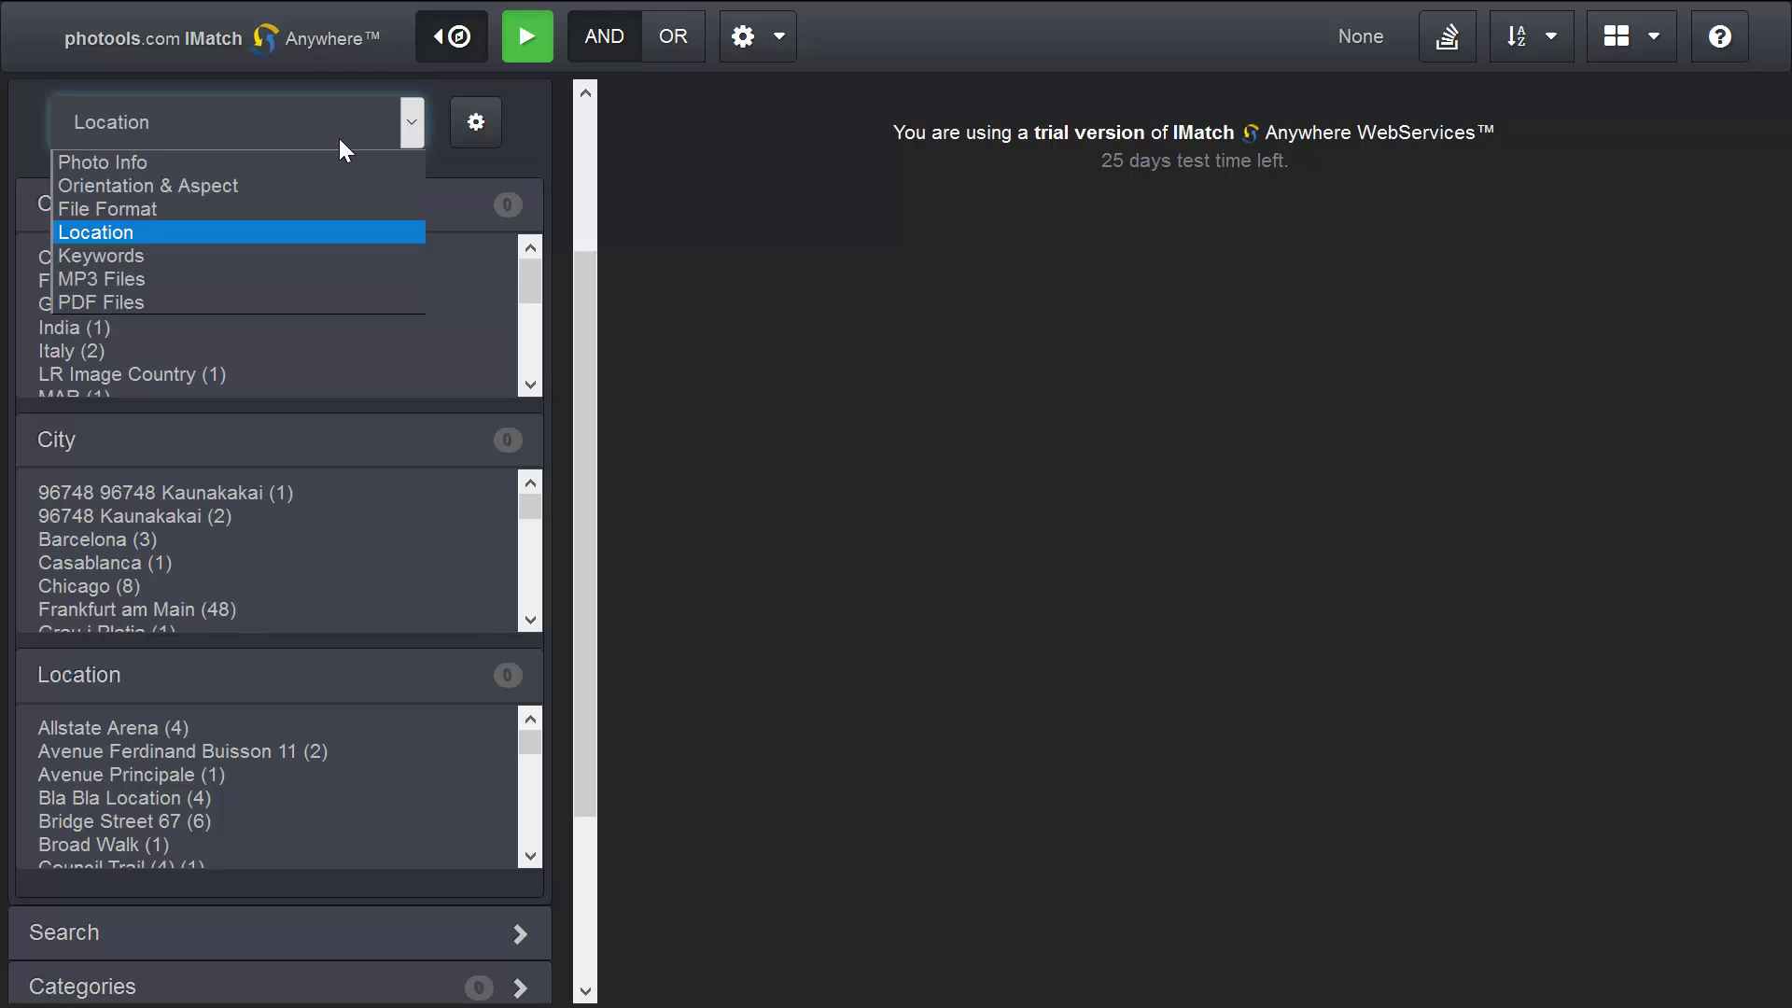
{"action": "left_click", "coordinate": [166, 256]}
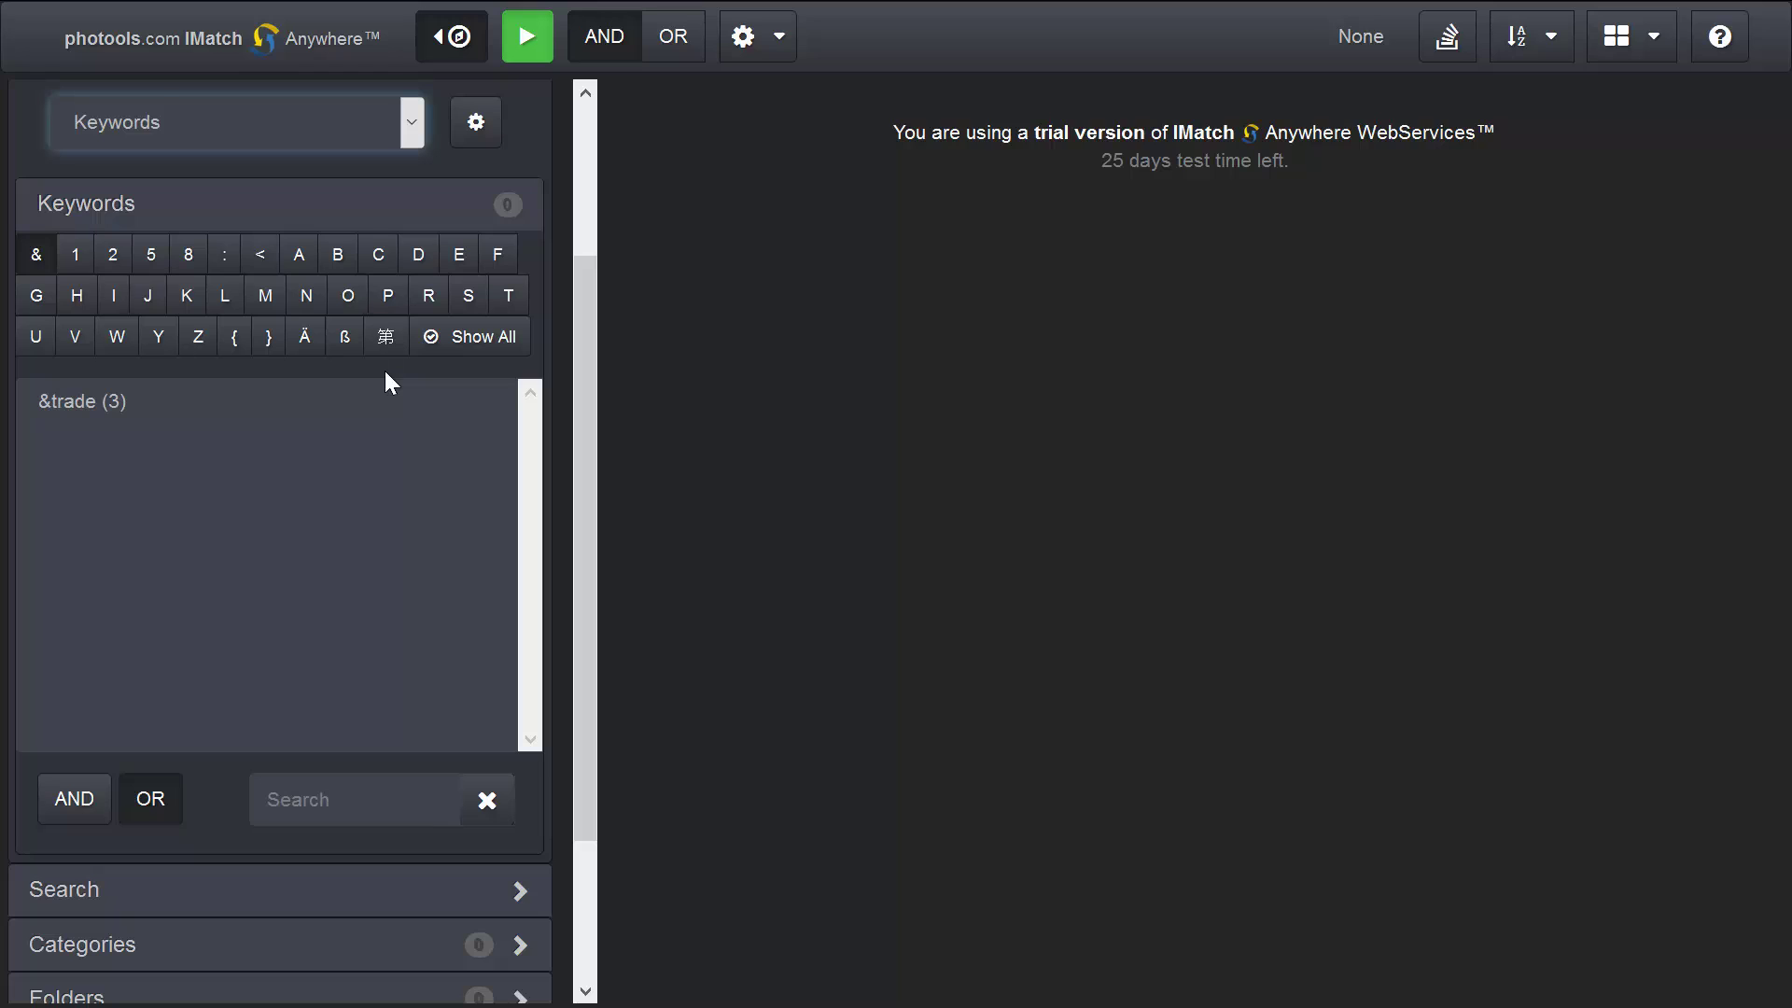
{"action": "scroll", "coordinate": [385, 372], "scroll_direction": "down", "scroll_amount": 1}
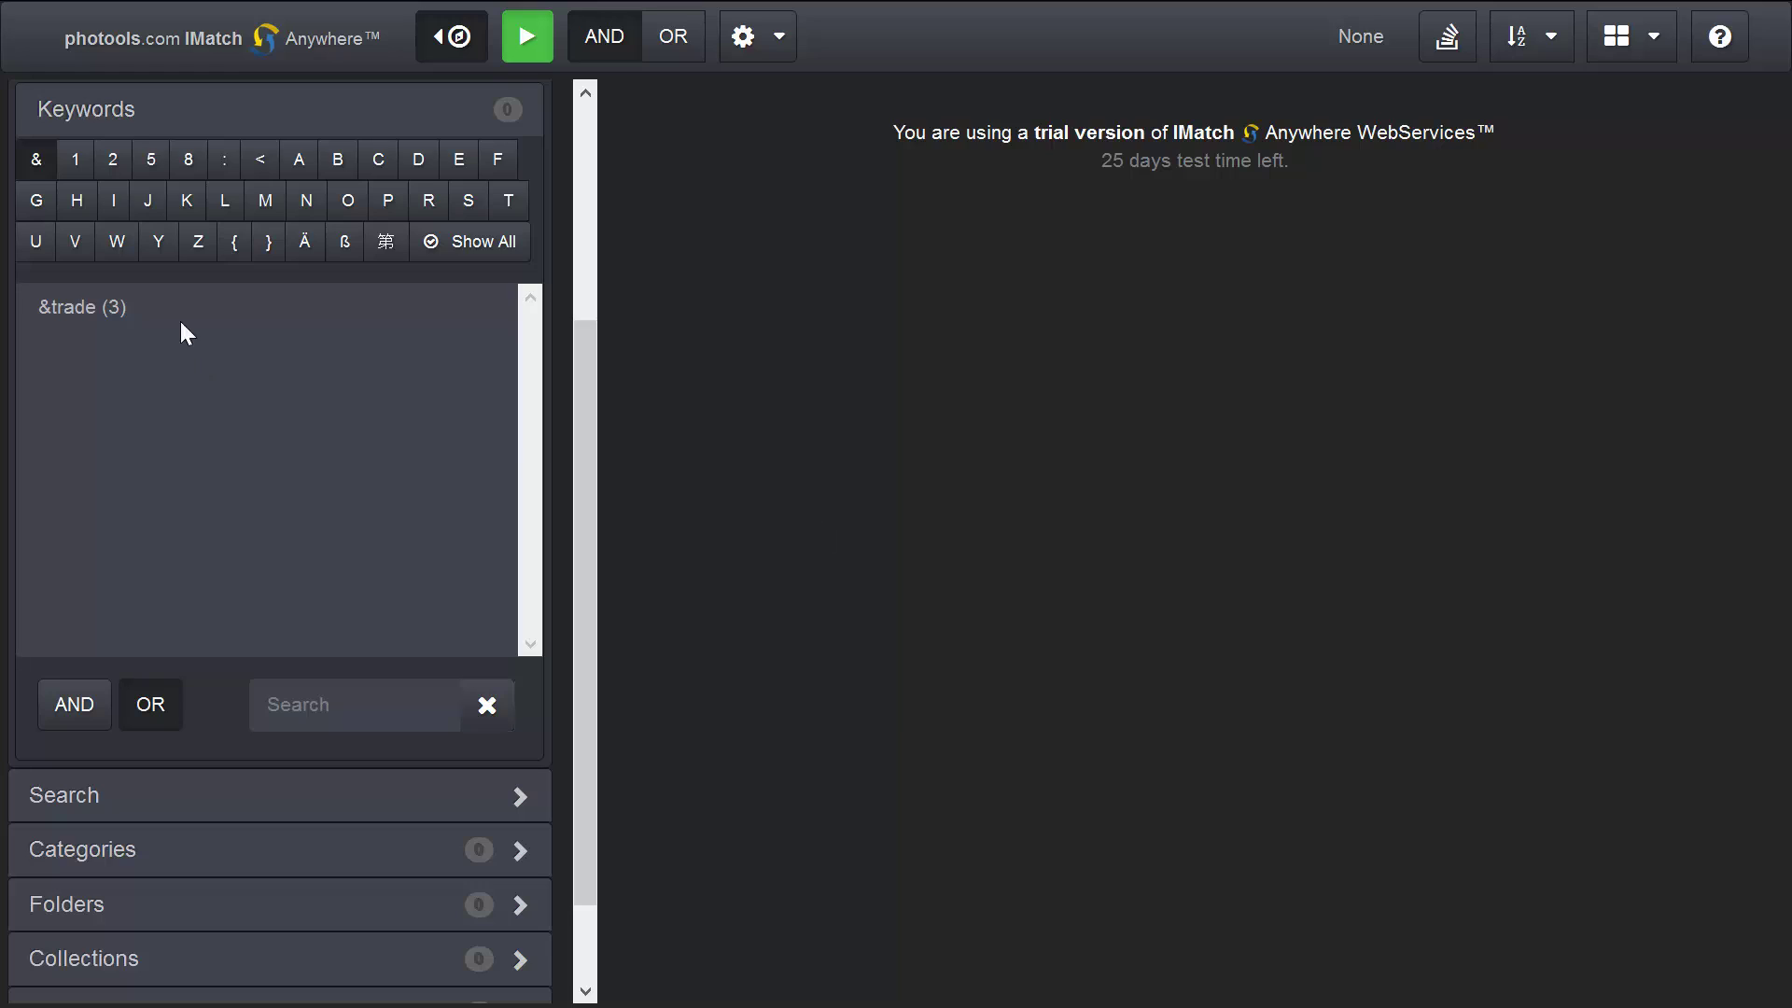
{"action": "left_click", "coordinate": [119, 248]}
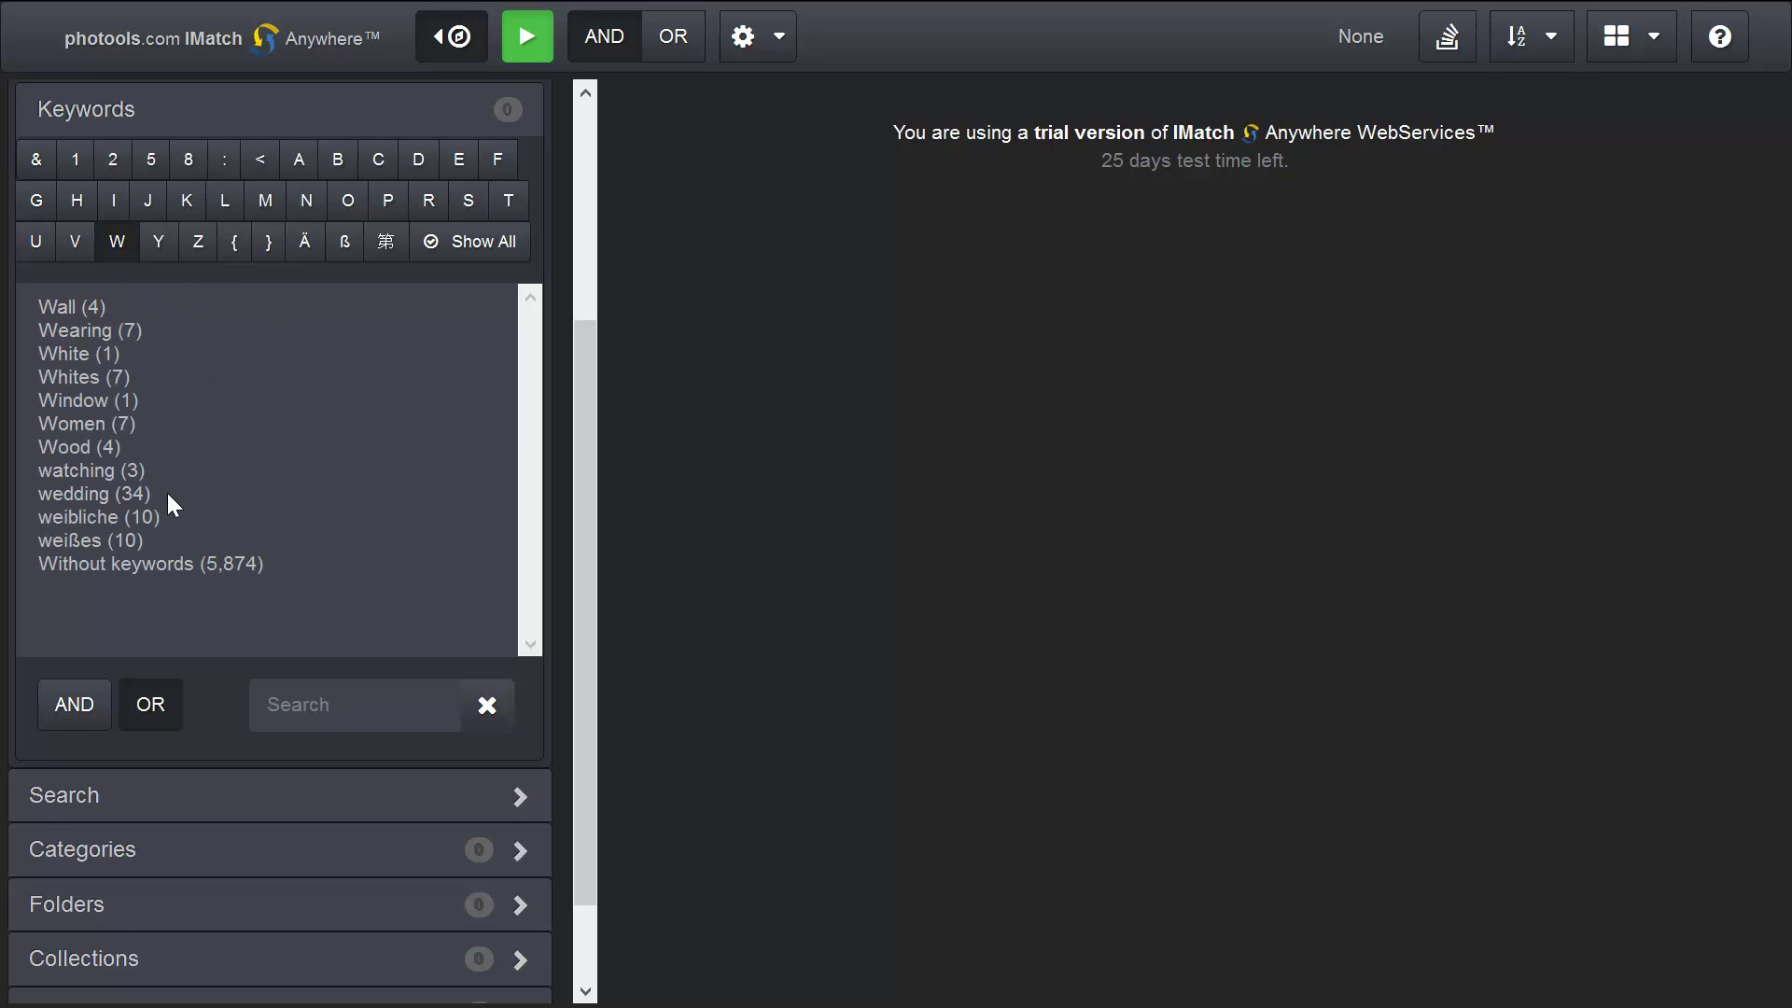
{"action": "left_click", "coordinate": [134, 497]}
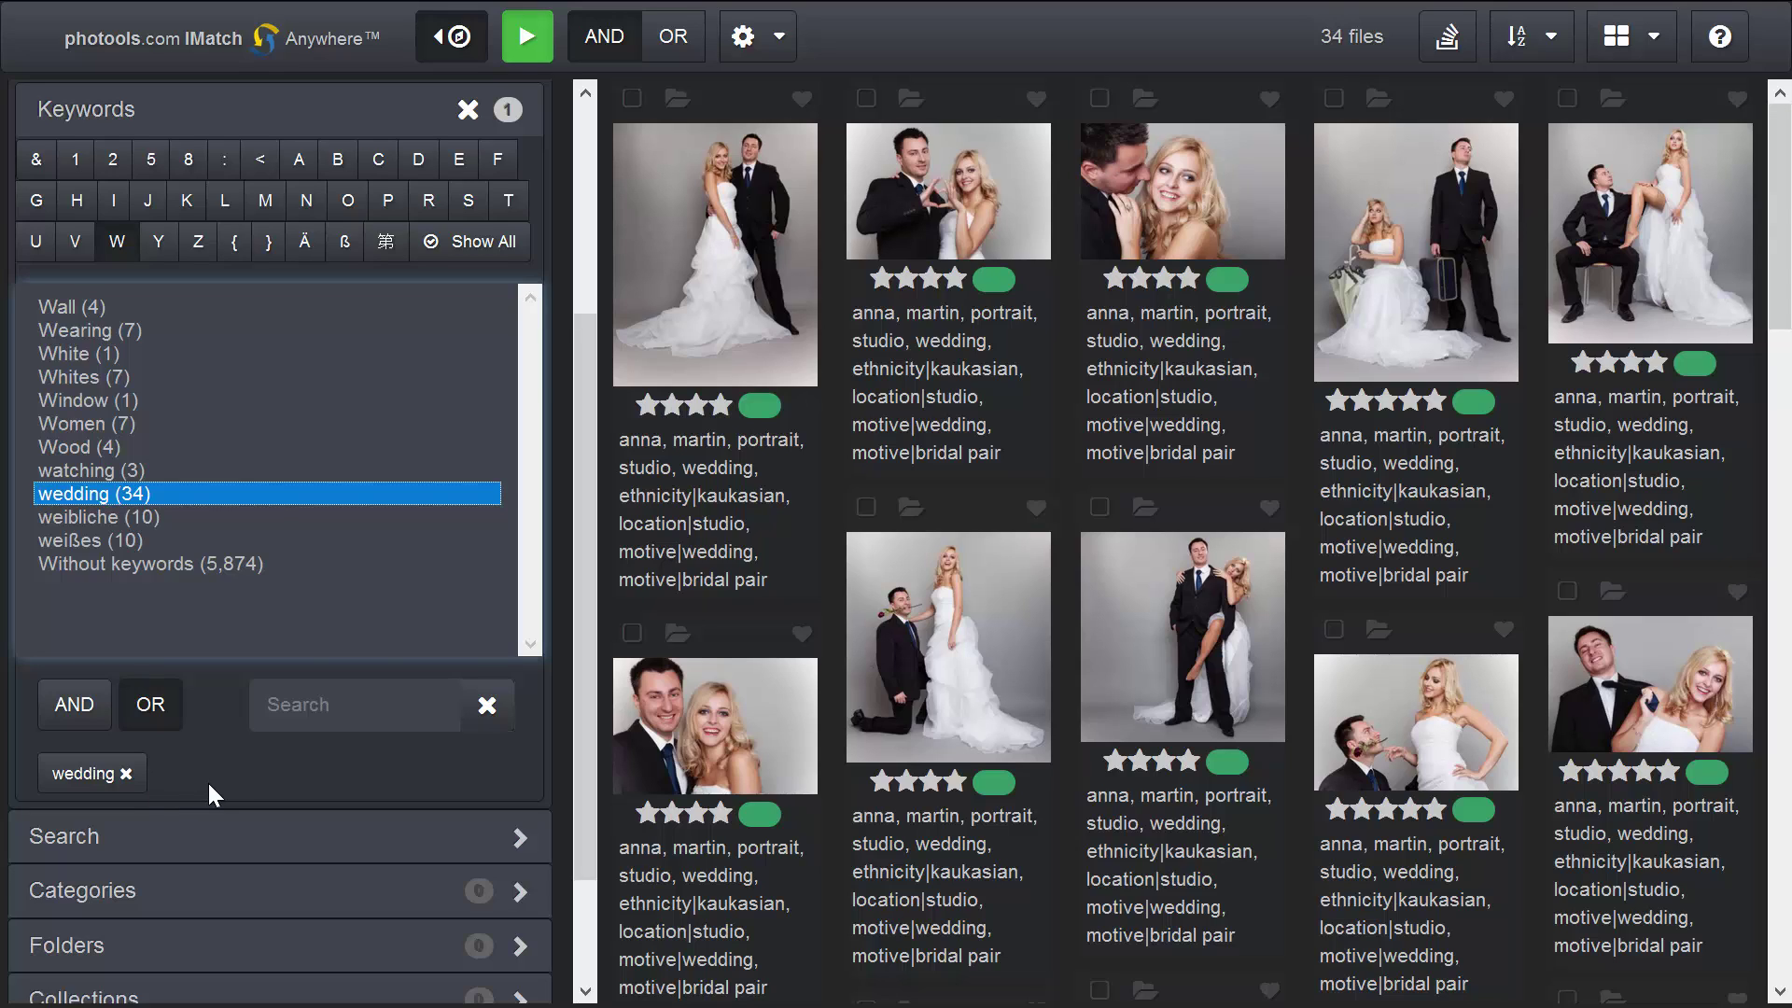
Add the bride's first-name keyword from the A list to the wedding filter and combine both keywords with AND
{"action": "left_click", "coordinate": [299, 161]}
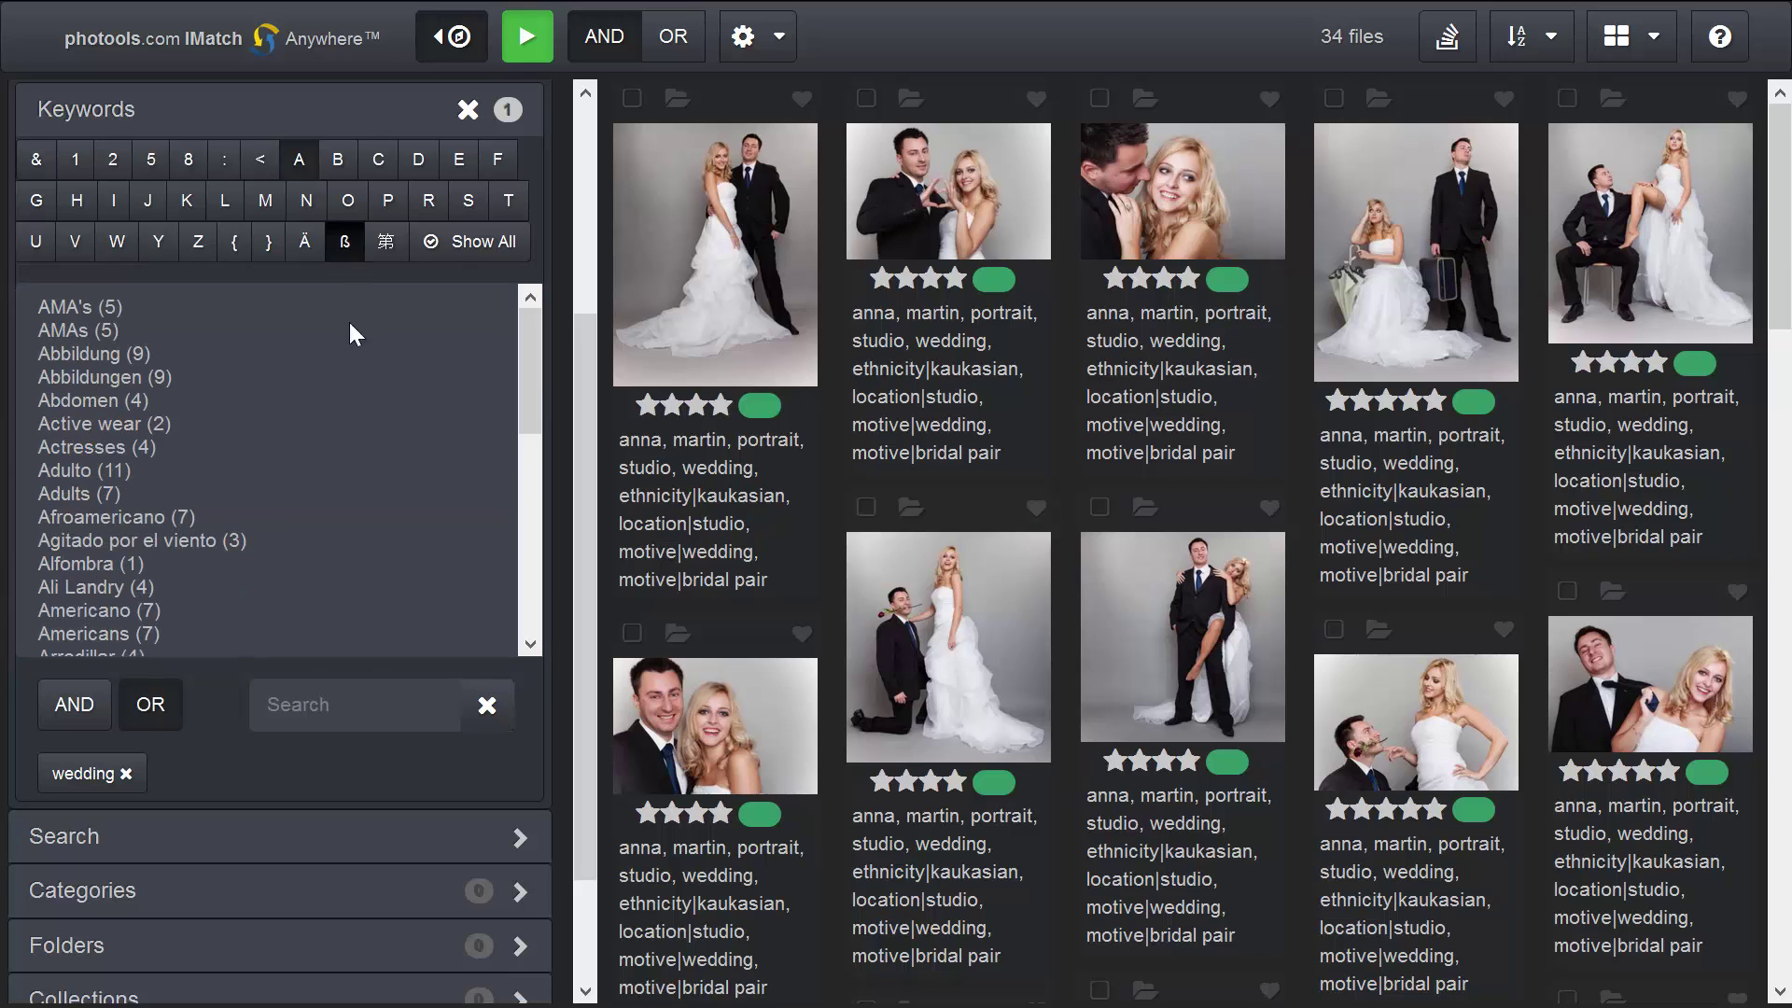
{"action": "scroll", "coordinate": [312, 496], "scroll_direction": "down", "scroll_amount": 3}
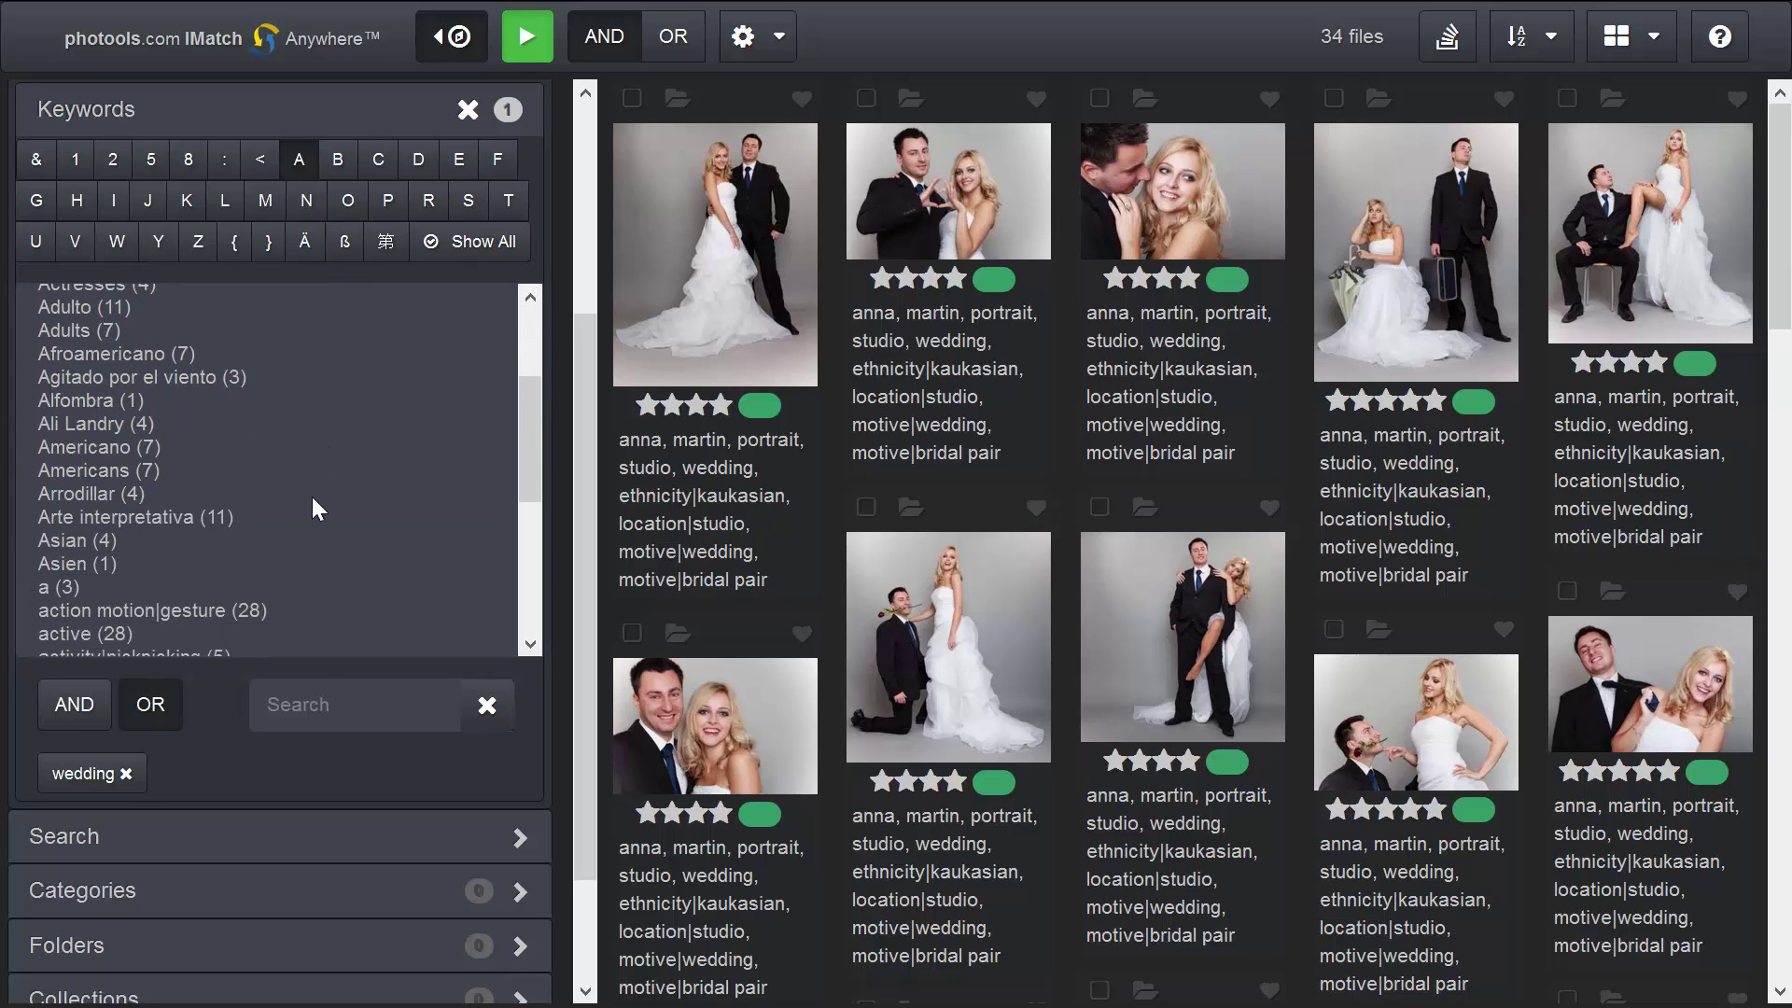
{"action": "scroll", "coordinate": [311, 496], "scroll_direction": "down", "scroll_amount": 4}
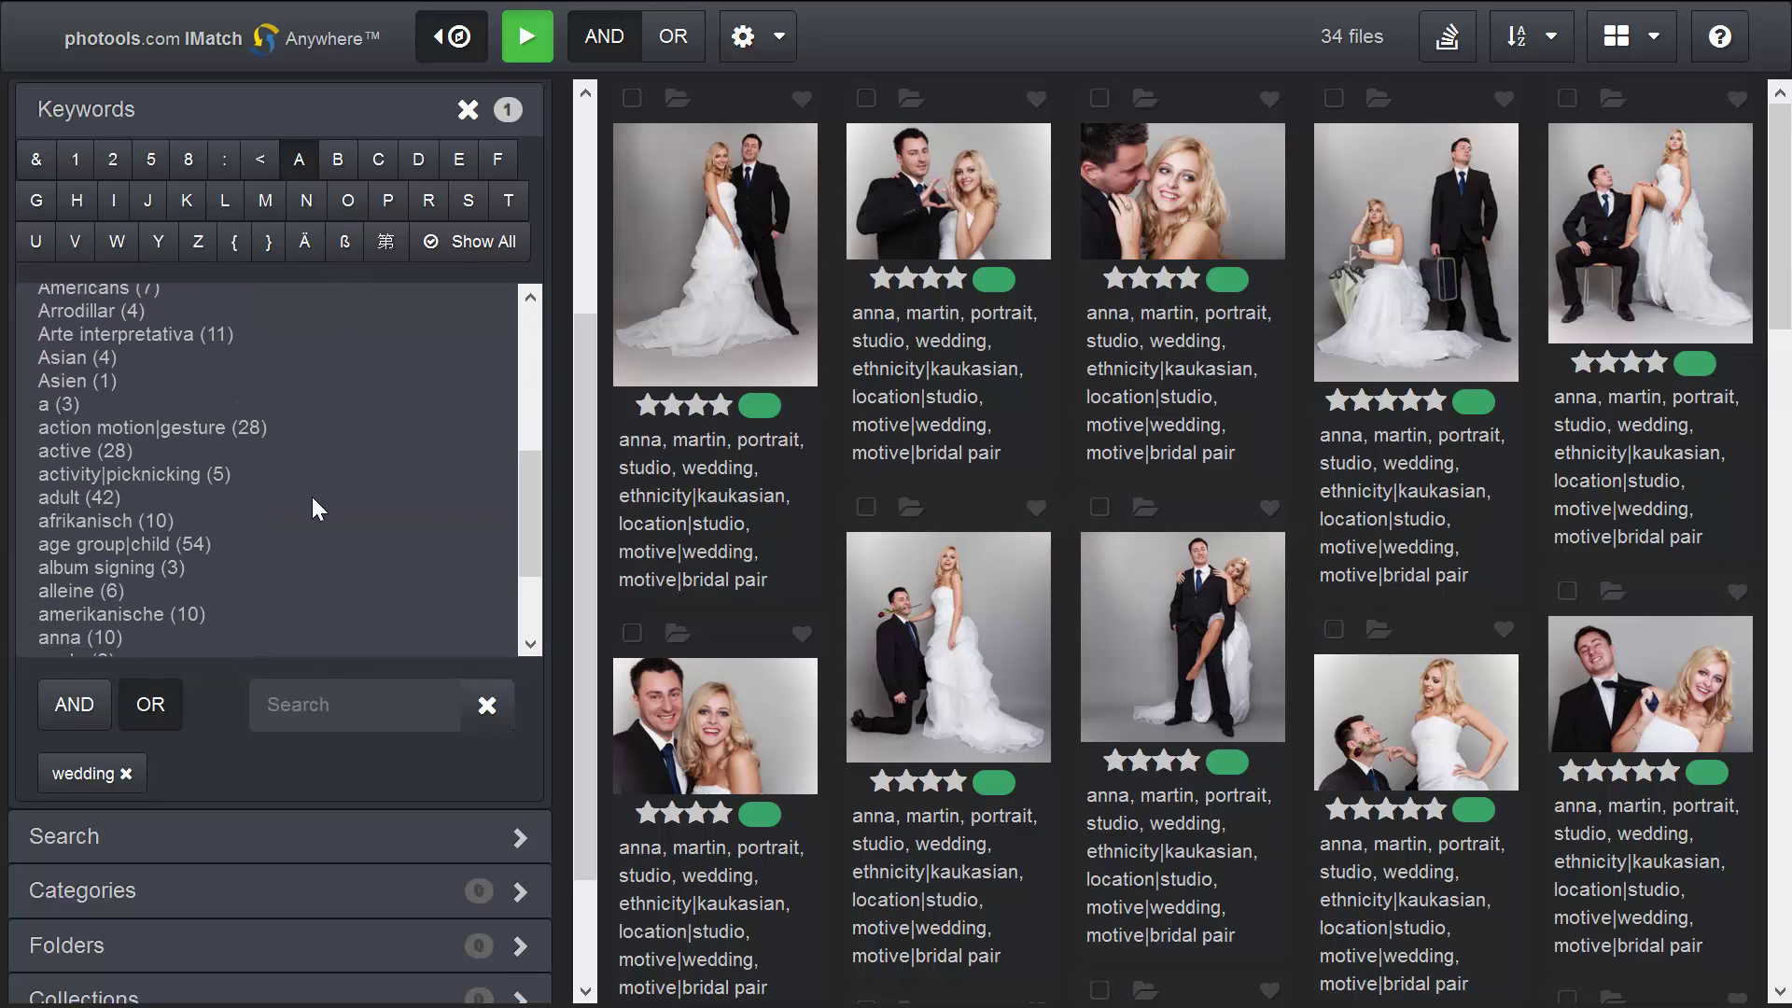
{"action": "left_click", "coordinate": [89, 504]}
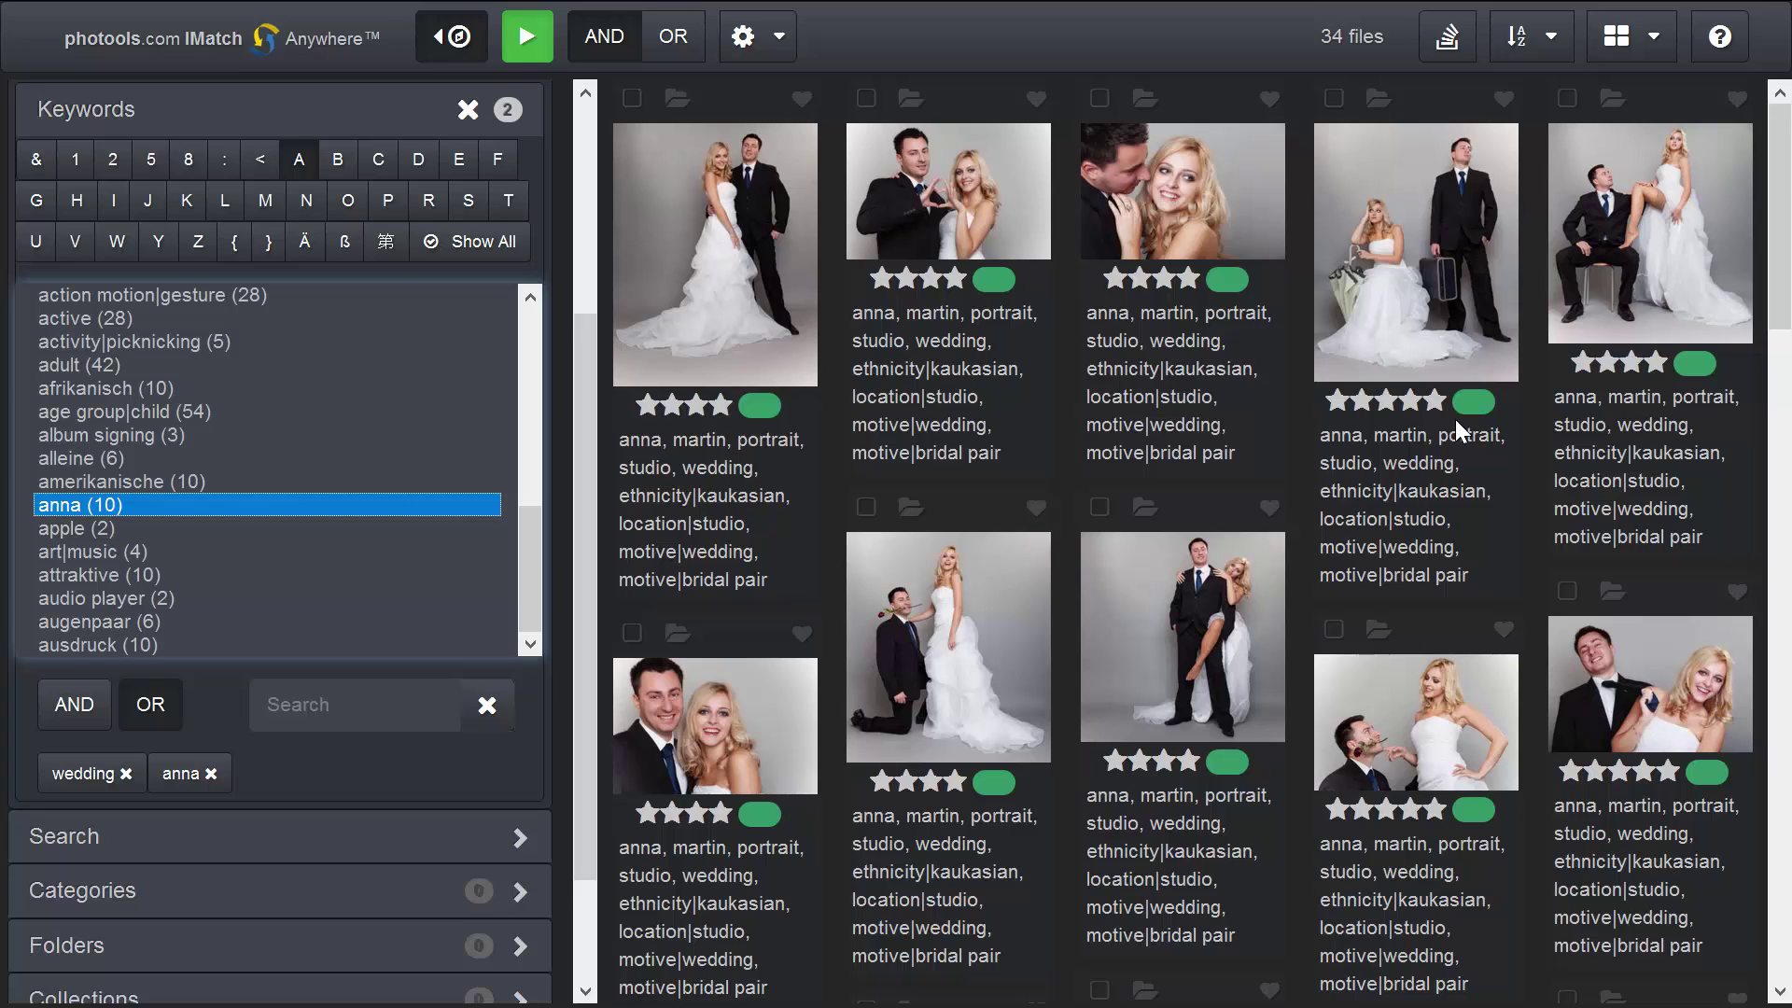
{"action": "scroll", "coordinate": [1458, 430], "scroll_direction": "down", "scroll_amount": 3}
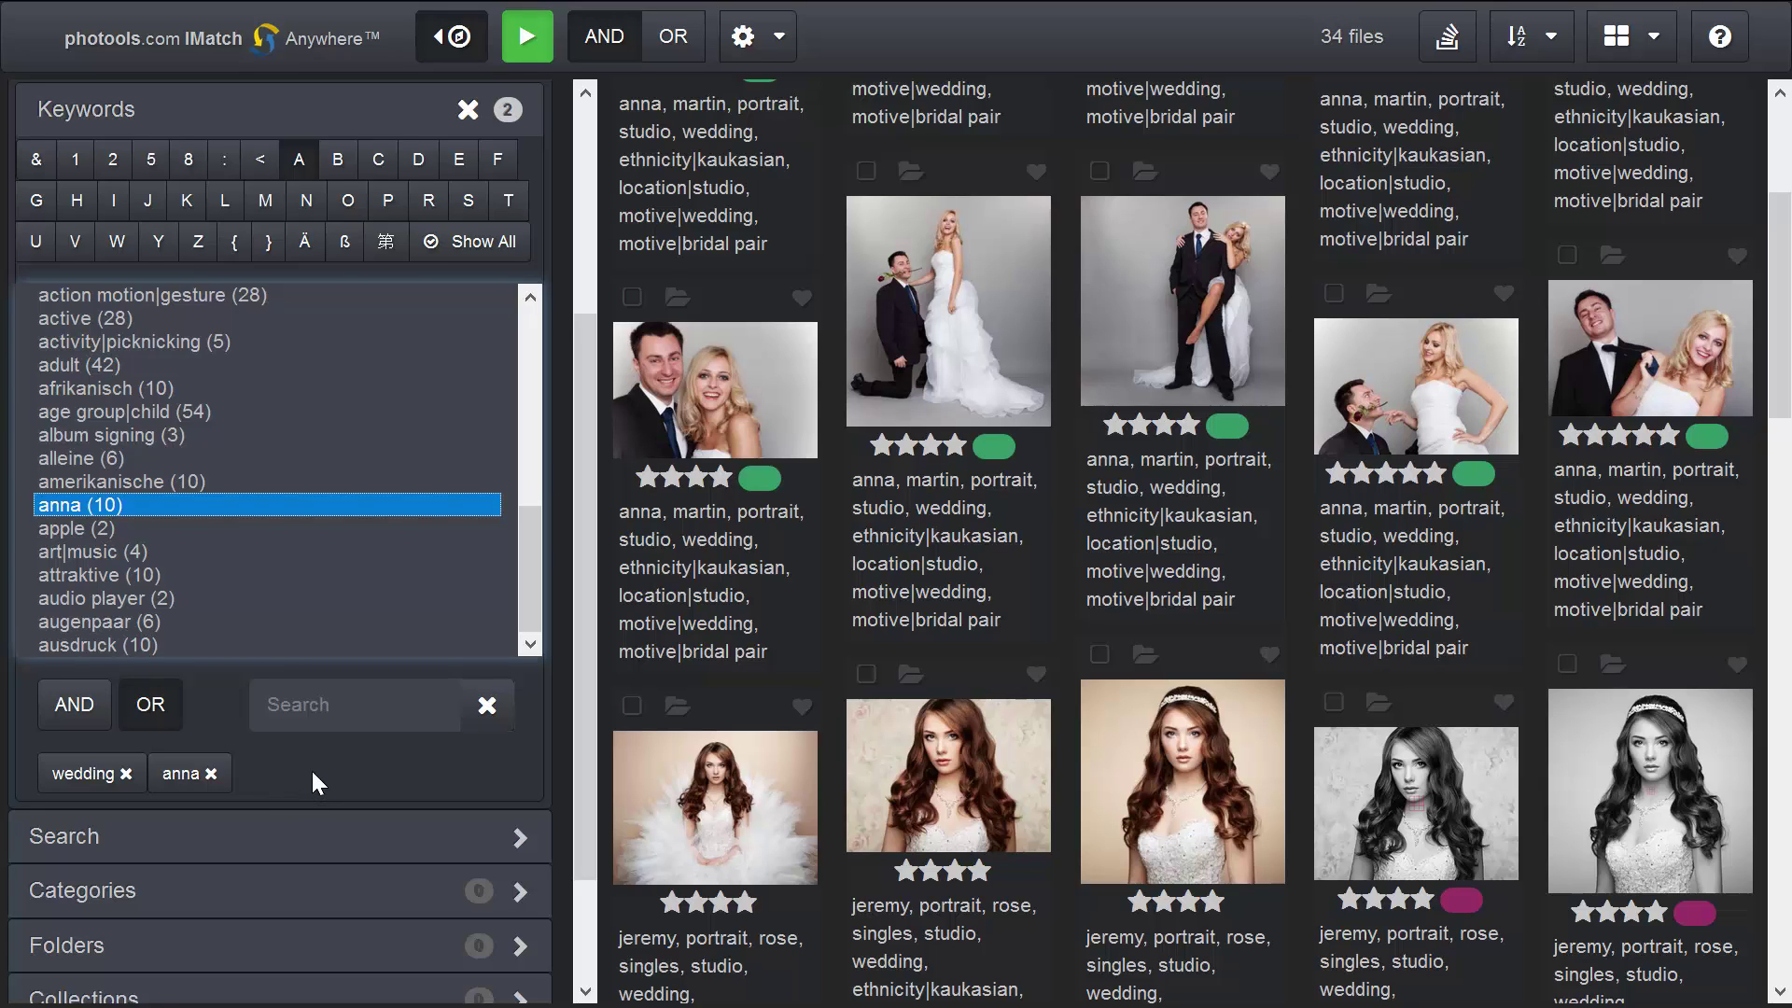
{"action": "left_click", "coordinate": [89, 714]}
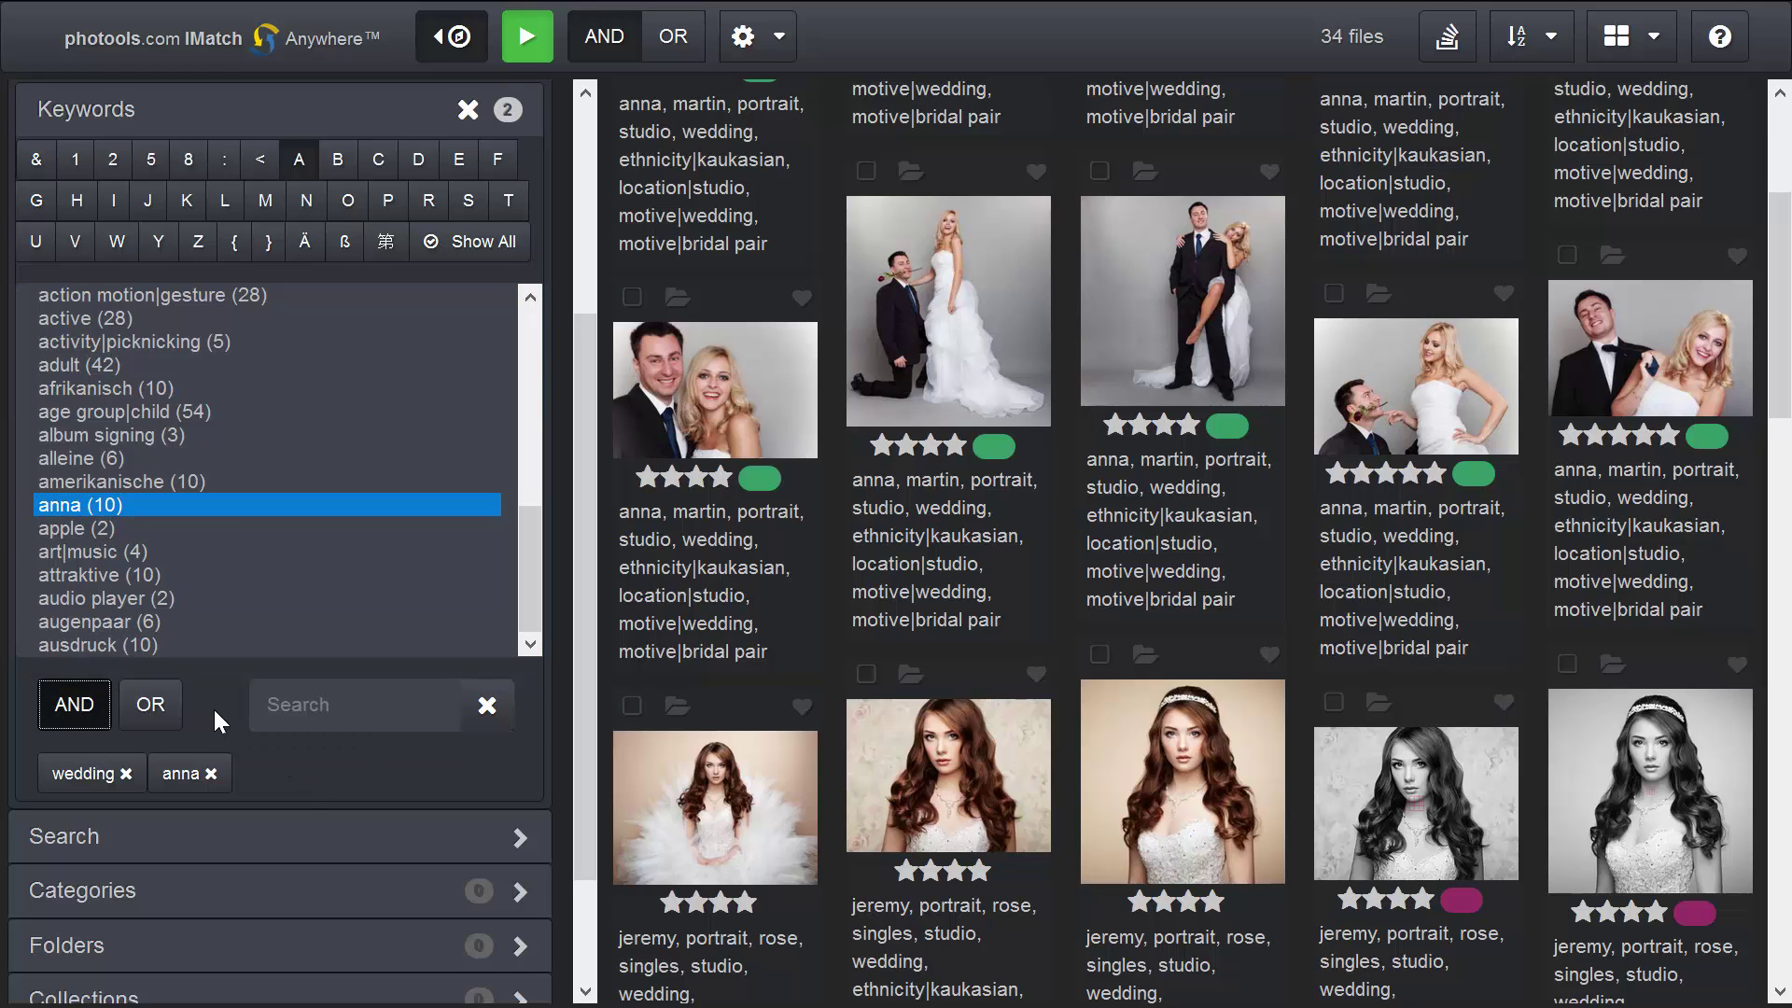
{"action": "scroll", "coordinate": [1057, 394], "scroll_direction": "down", "scroll_amount": 2}
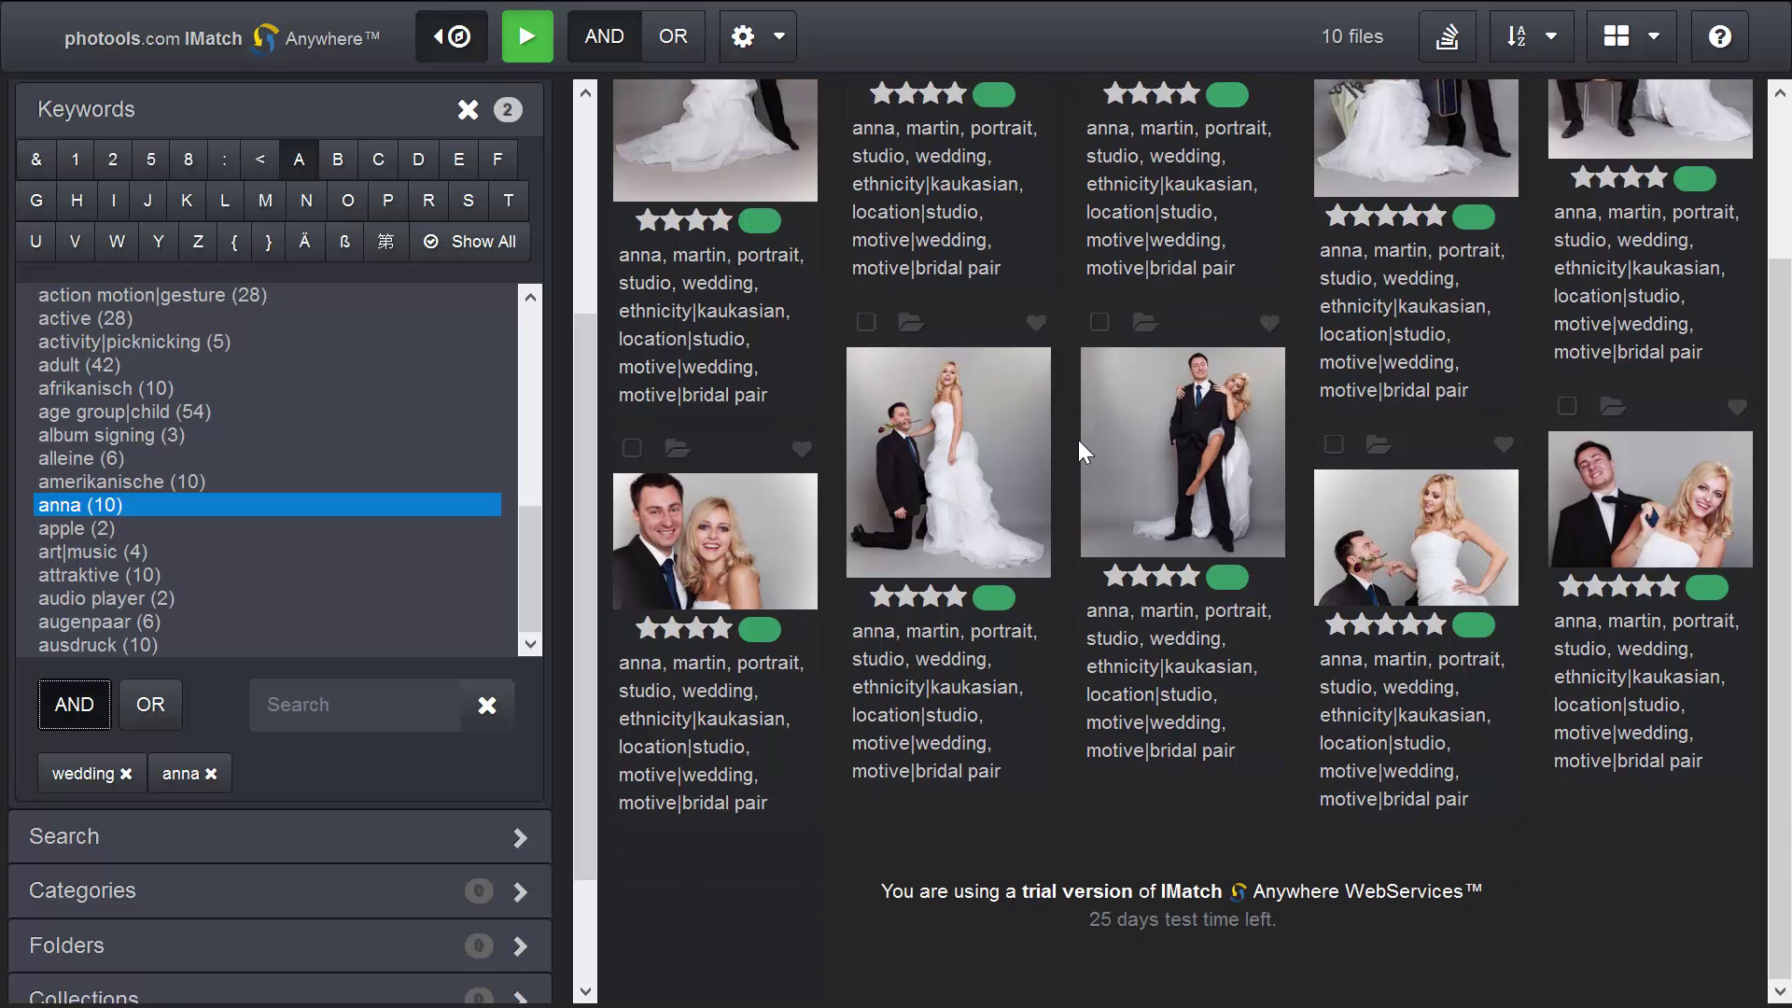
Remove the bride's first-name keyword, browse the files that match wedding alone, and select that keyword again
{"action": "left_click", "coordinate": [211, 774]}
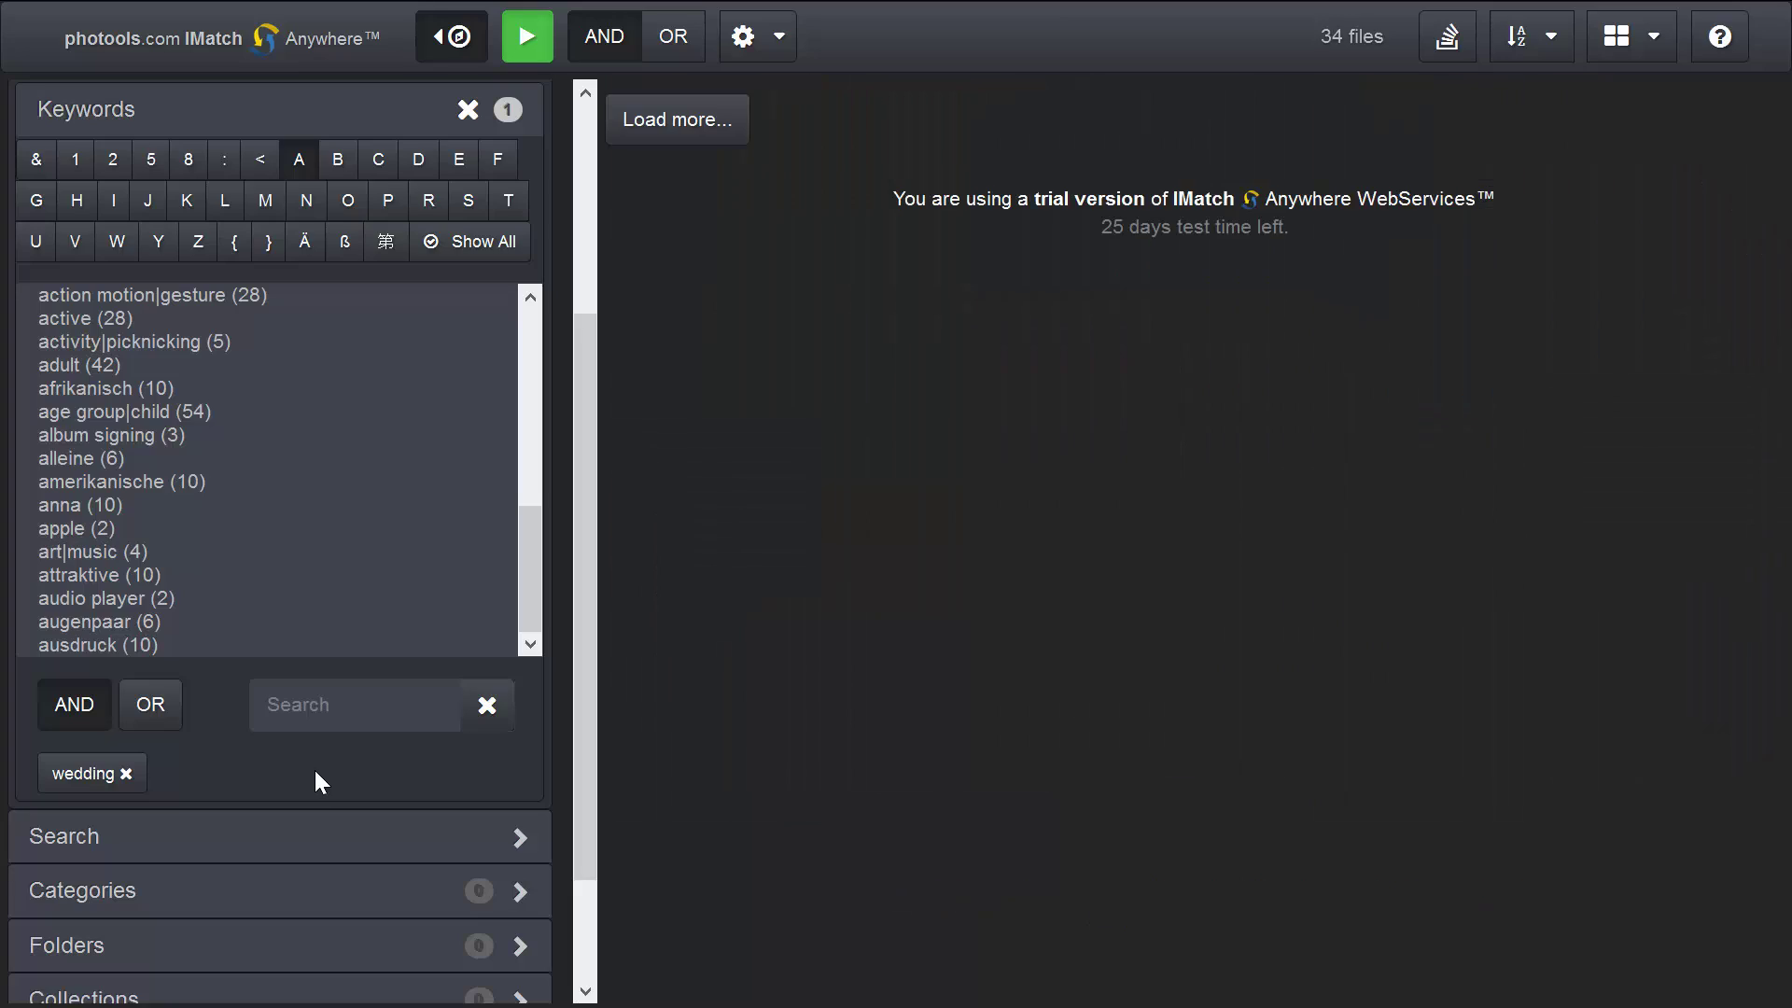
{"action": "scroll", "coordinate": [1135, 560], "scroll_direction": "down", "scroll_amount": 3}
{"action": "scroll", "coordinate": [1135, 560], "scroll_direction": "down", "scroll_amount": 5}
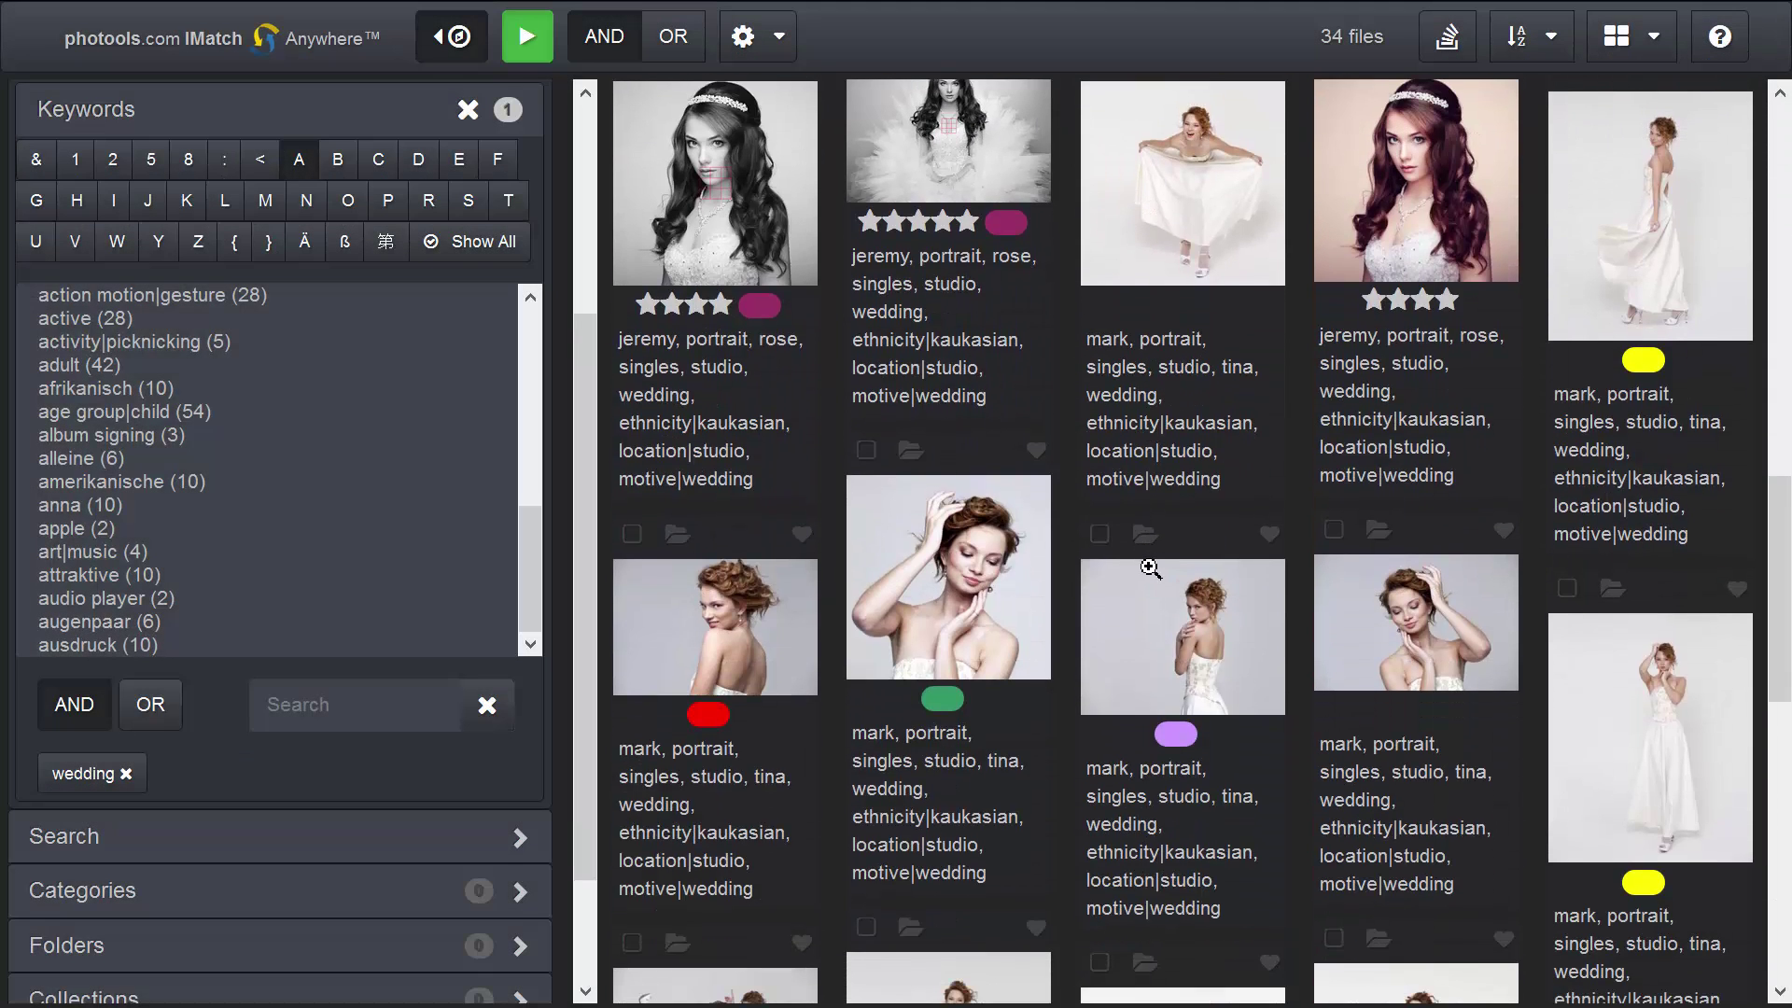
{"action": "left_click", "coordinate": [68, 505]}
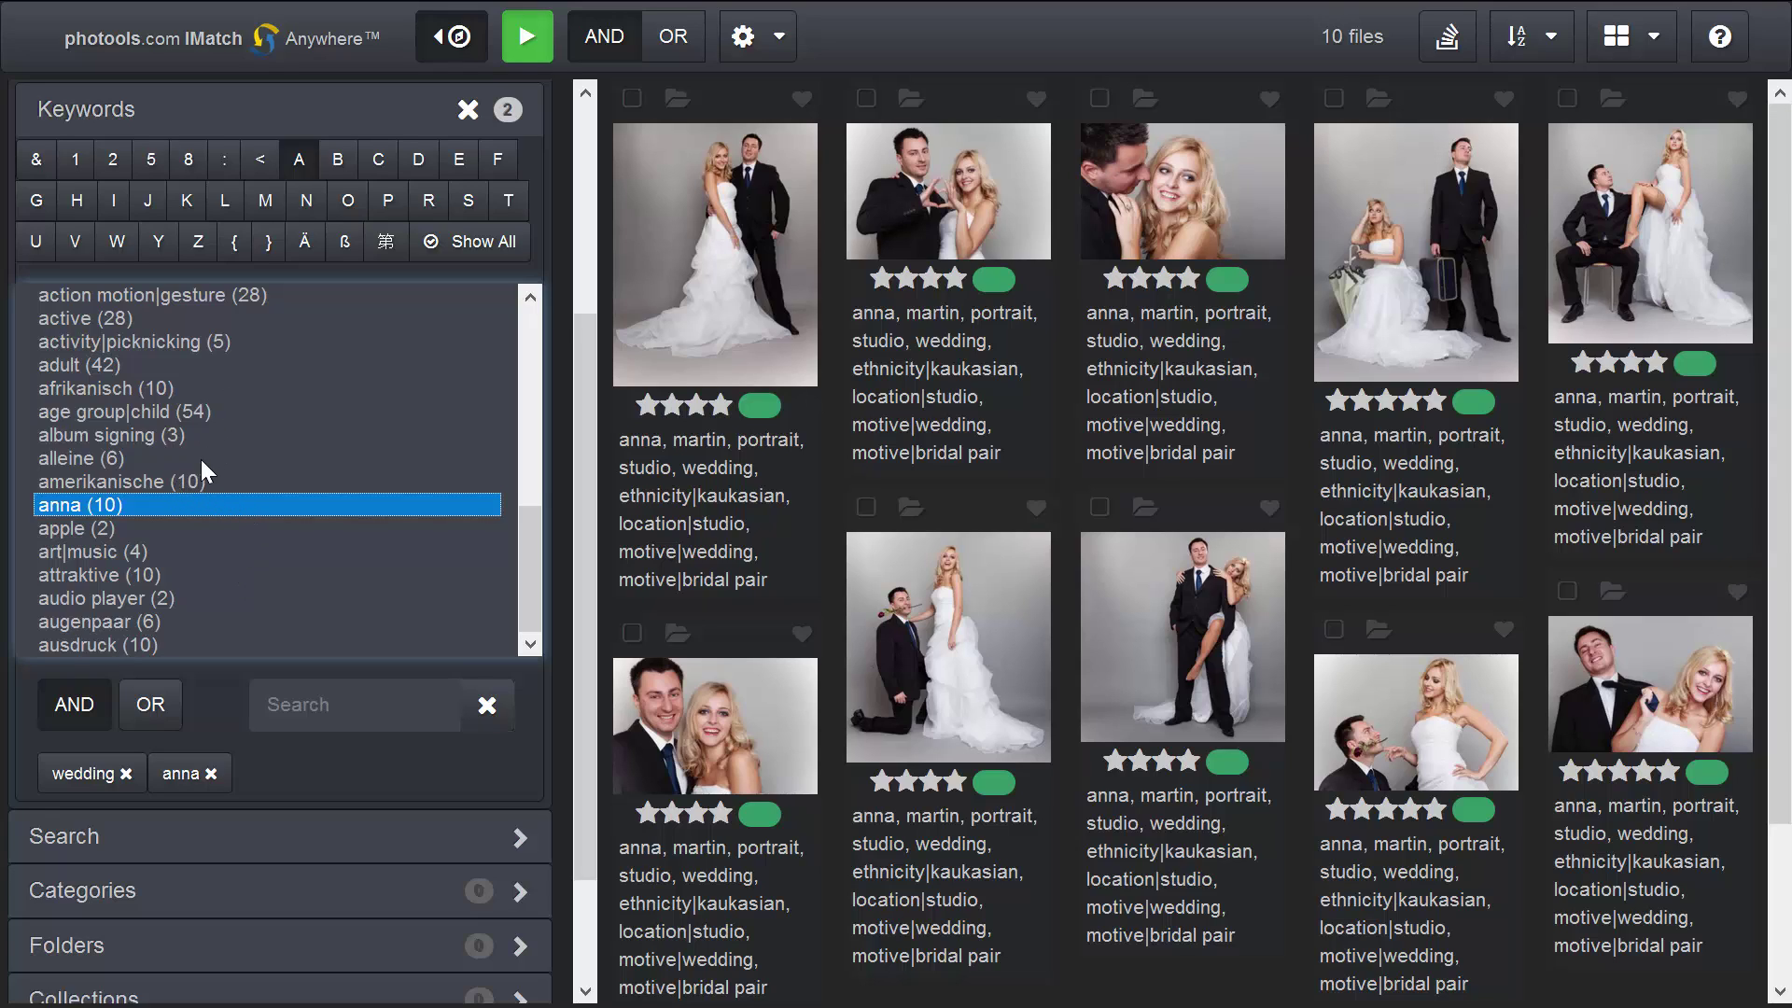
Replace the first-name keyword with age group|child, remove the wedding keyword, and clear the filters
{"action": "left_click", "coordinate": [195, 411]}
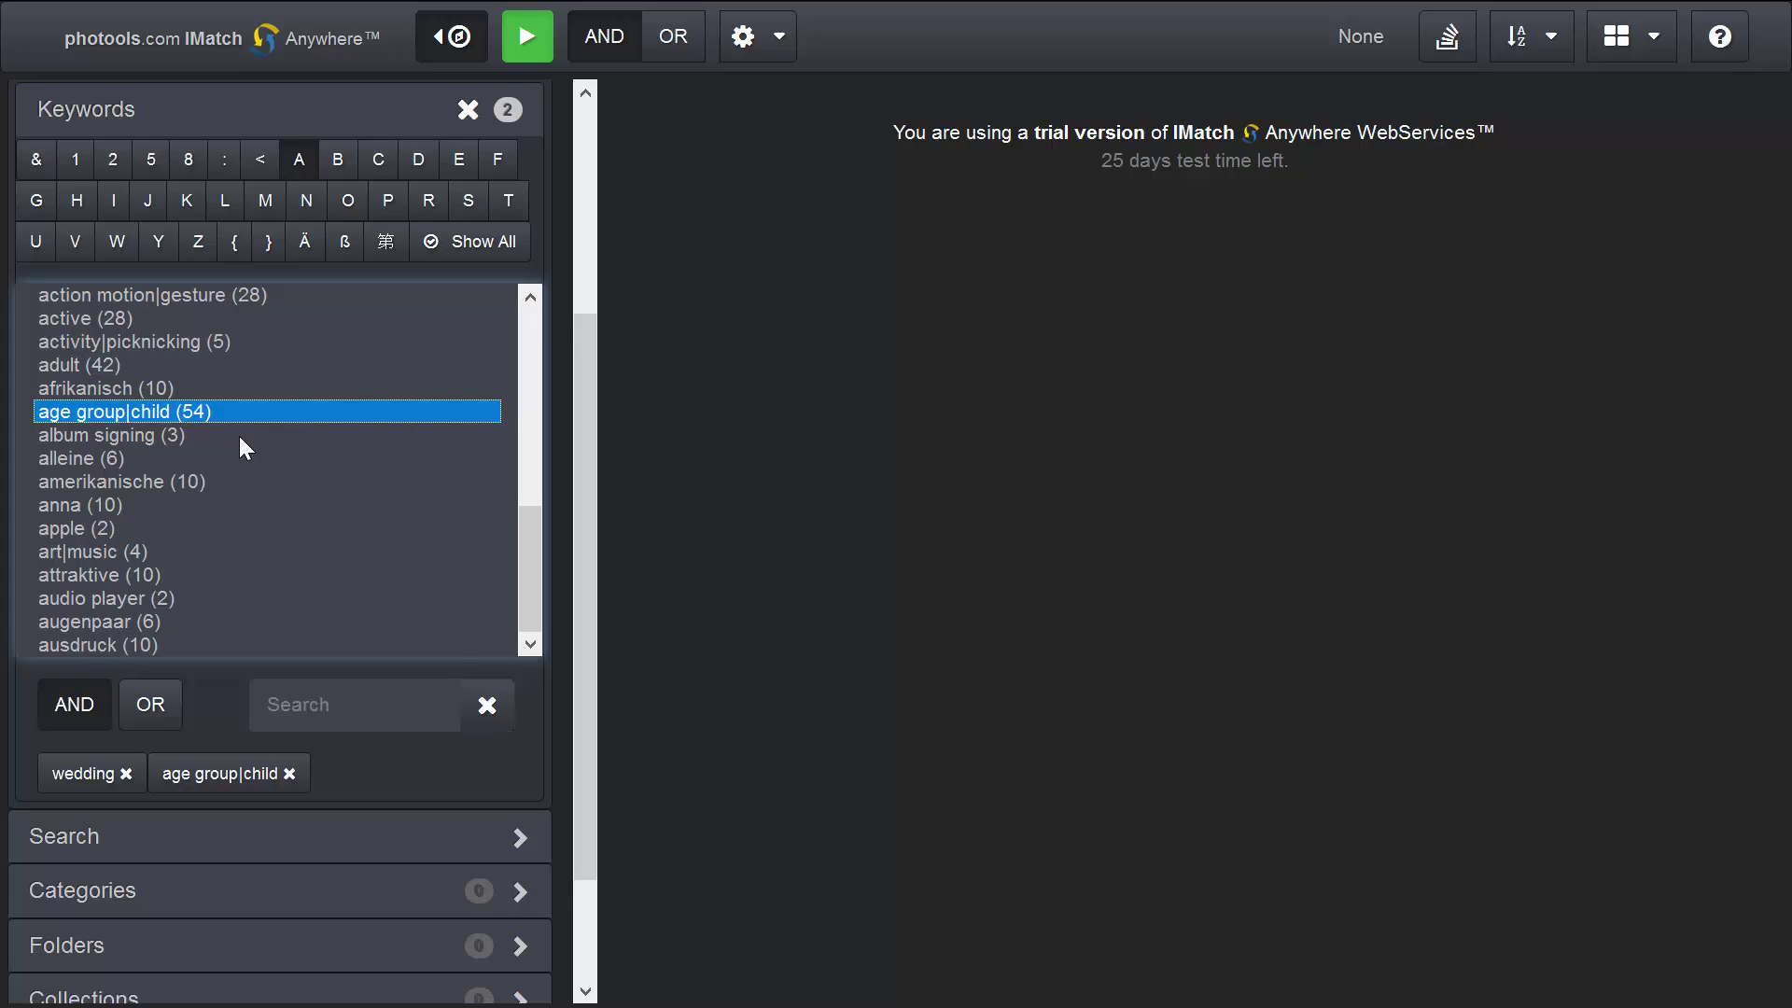
{"action": "left_click", "coordinate": [125, 774]}
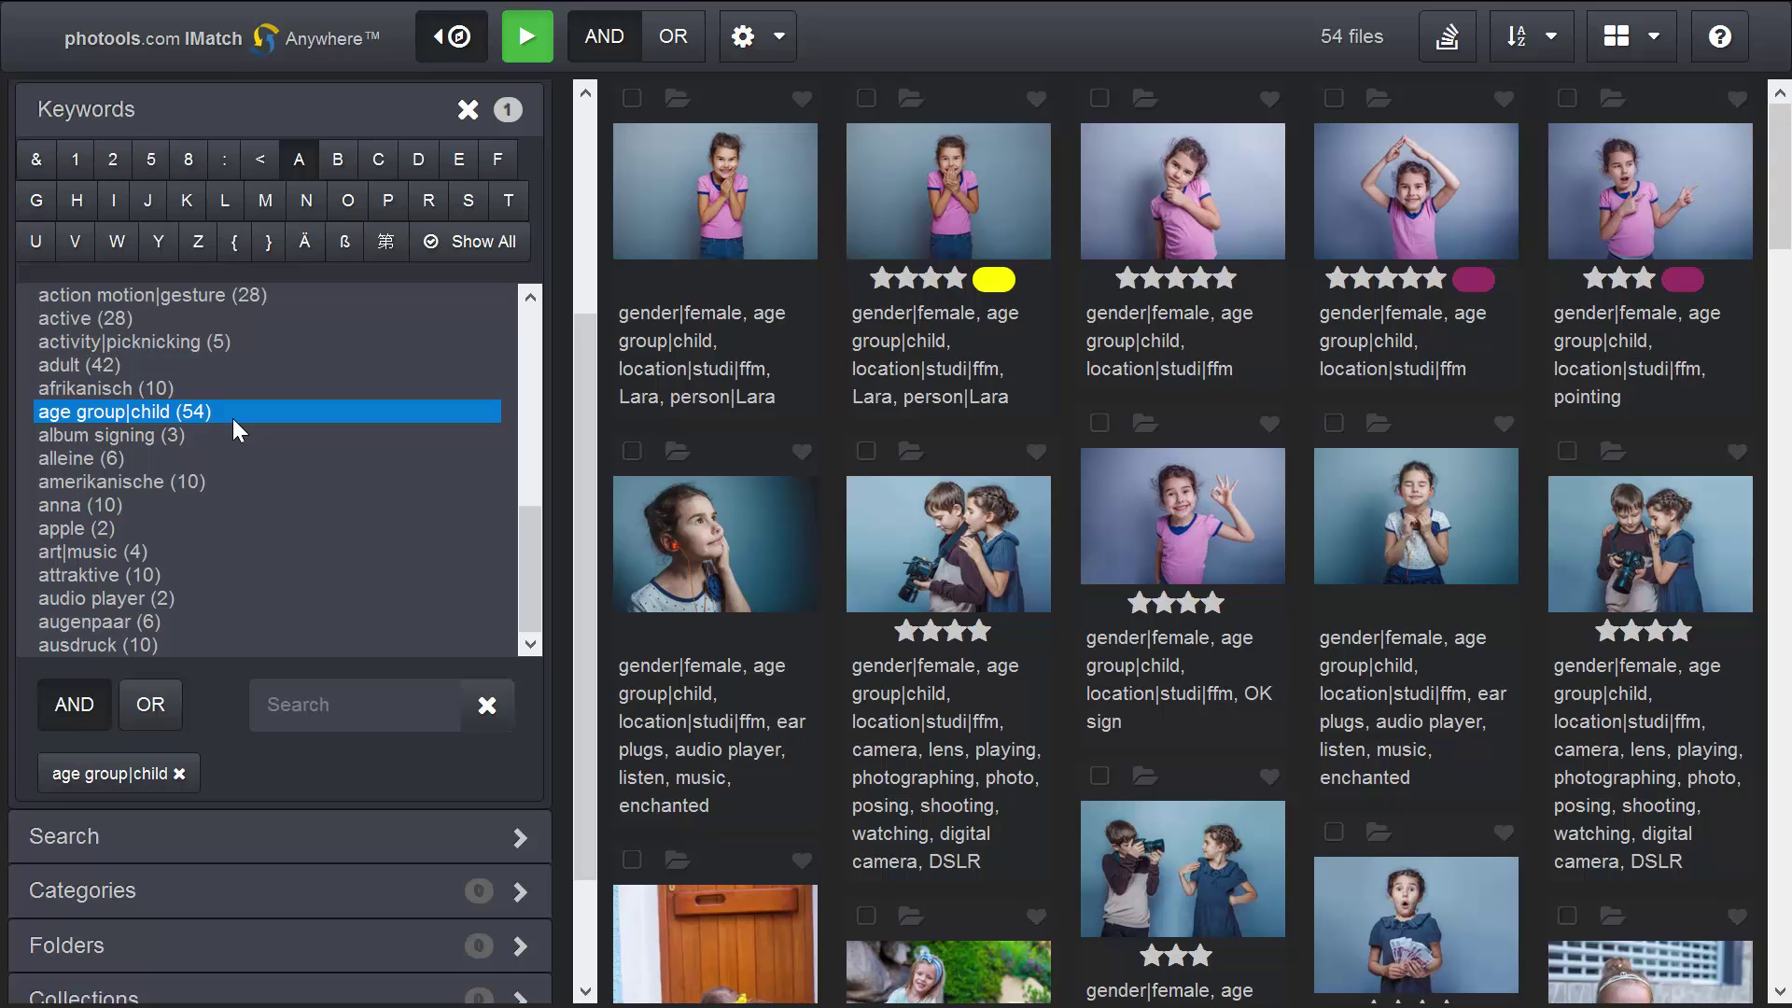
{"action": "key", "text": "F5"}
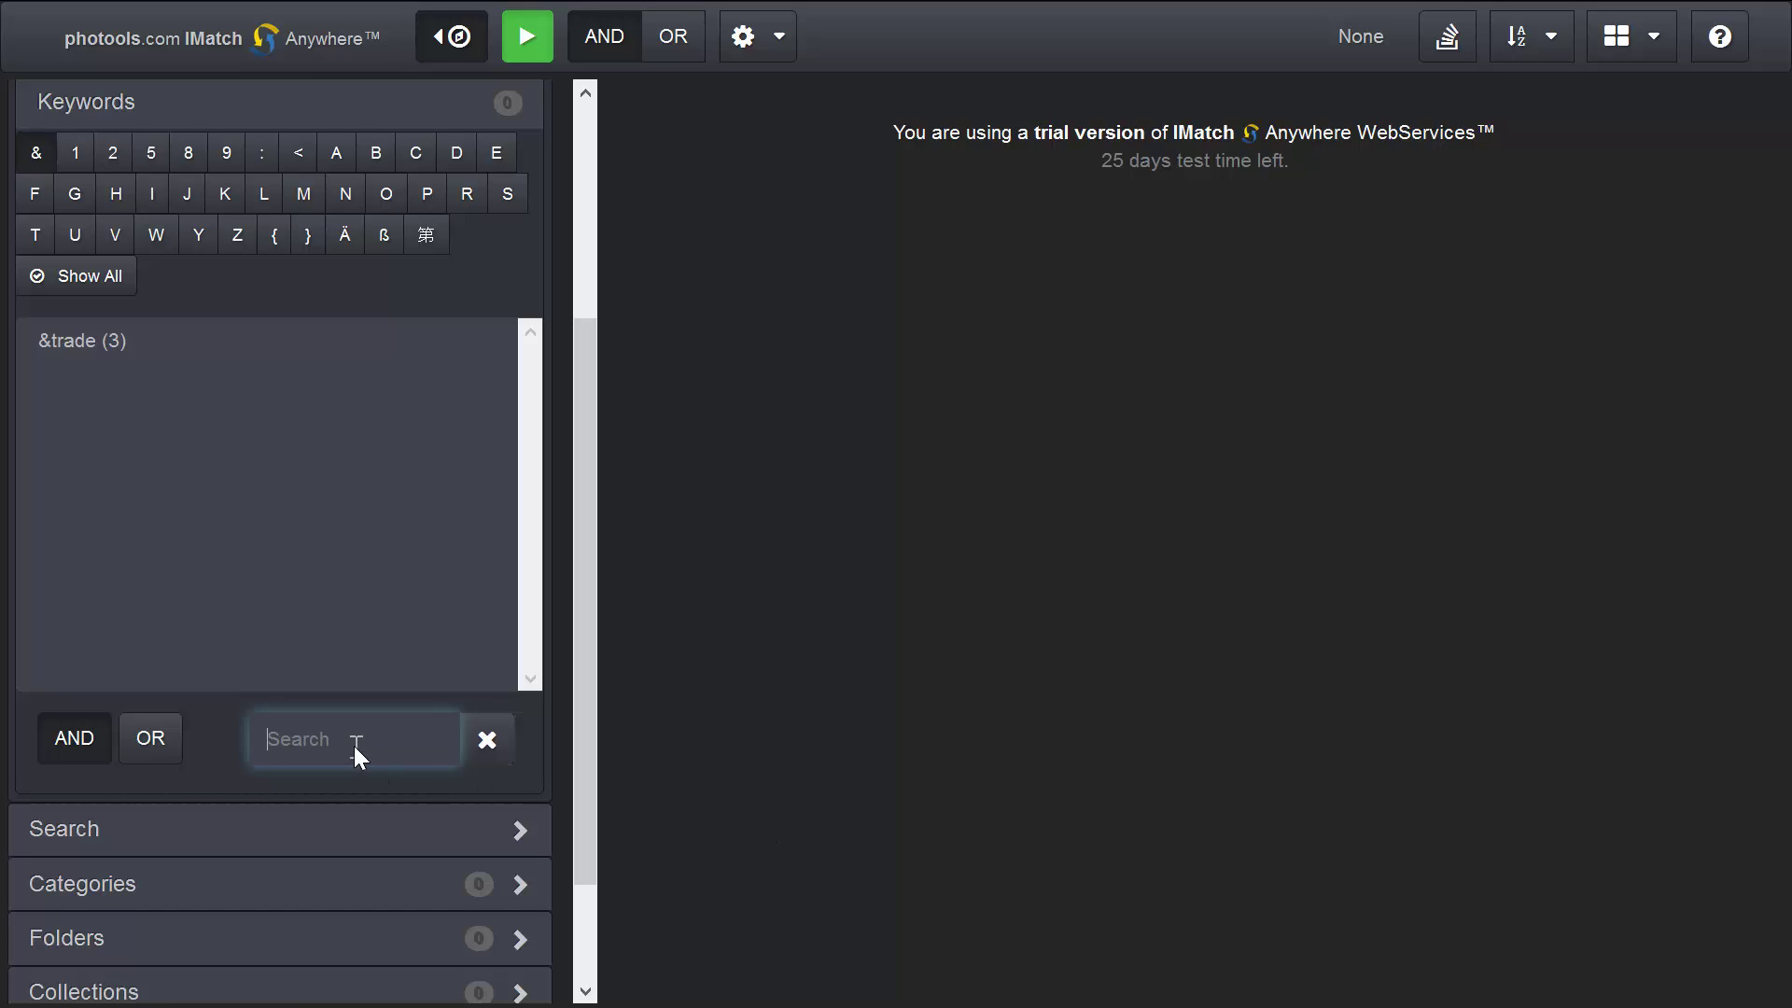
Search the keyword list for "model" and "back" to filter the files by the keywords model and backdrop|white
{"action": "type", "text": "model"}
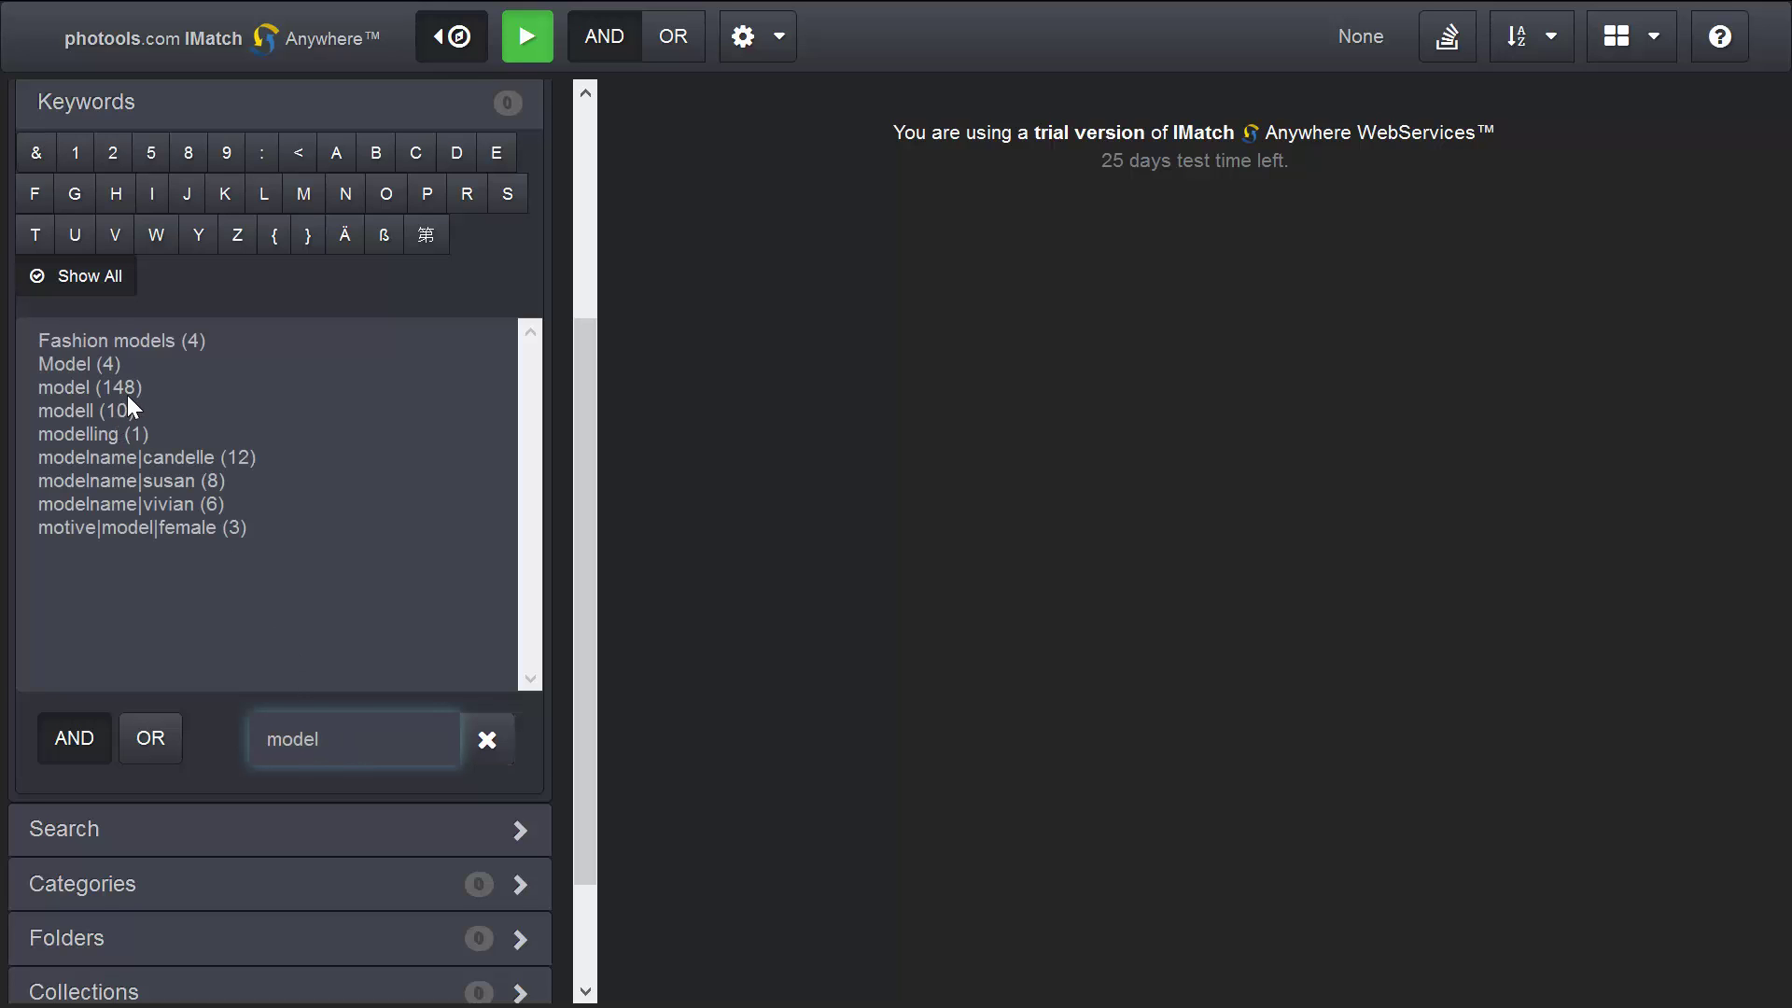
{"action": "left_click", "coordinate": [130, 389]}
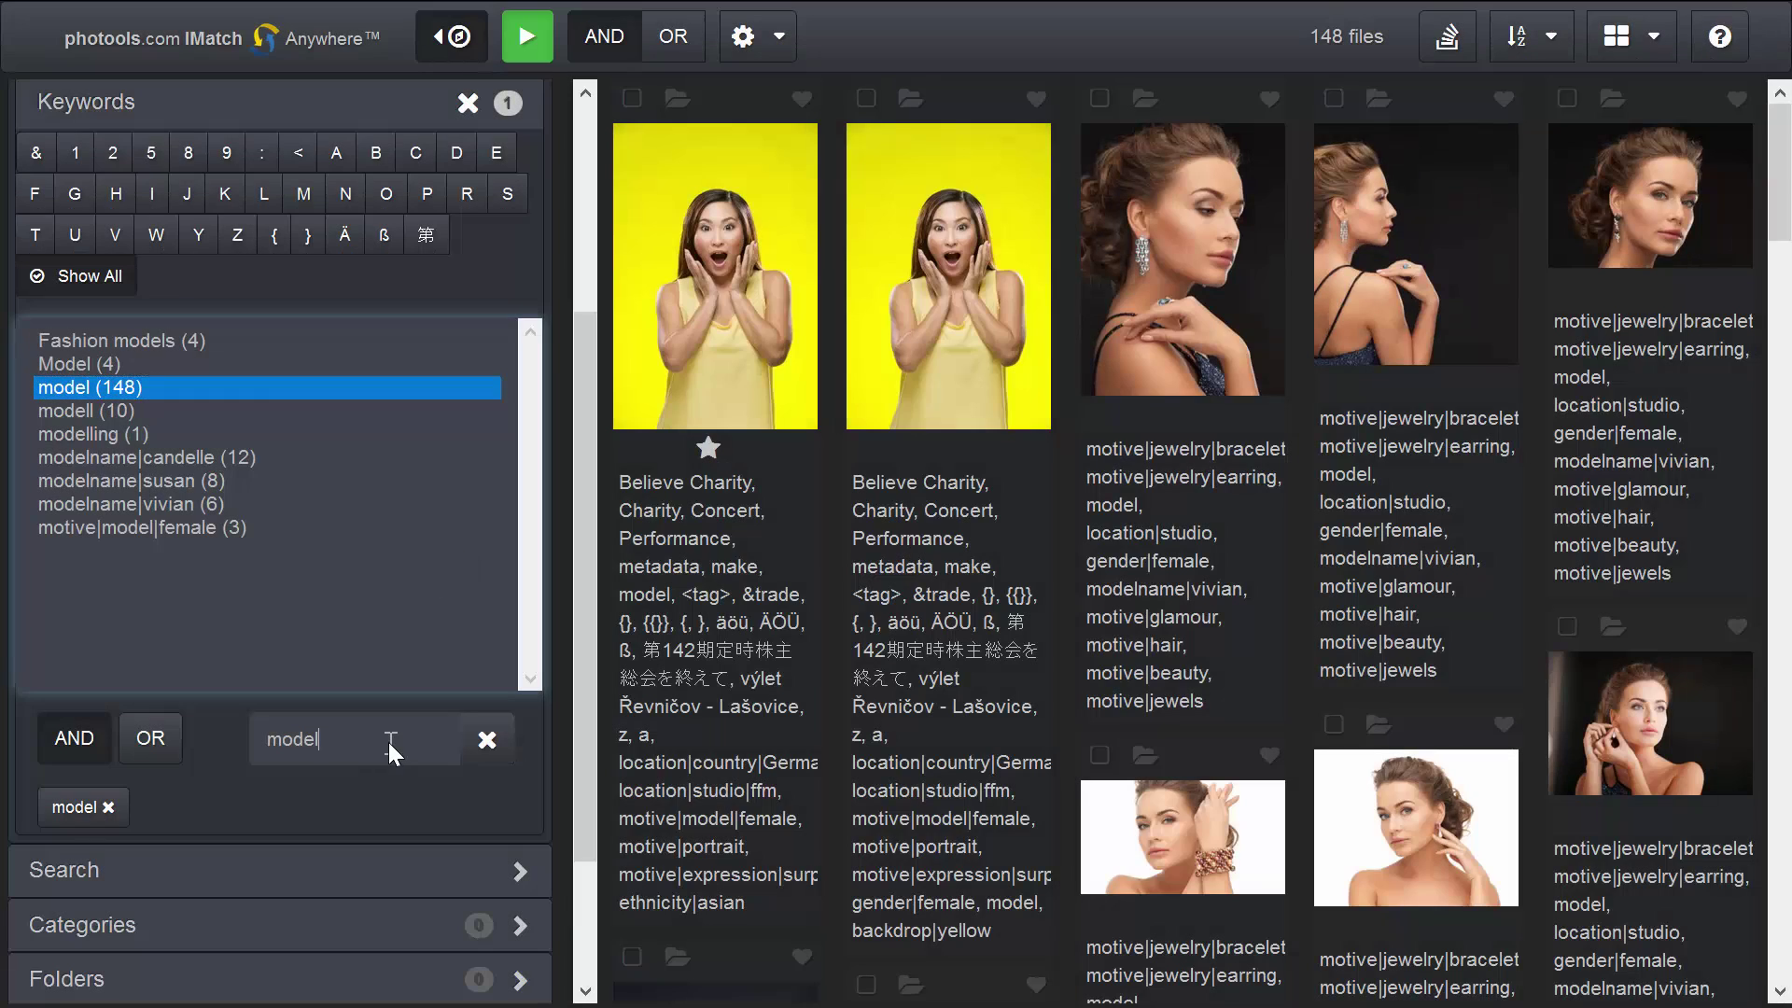
{"action": "left_click", "coordinate": [388, 742]}
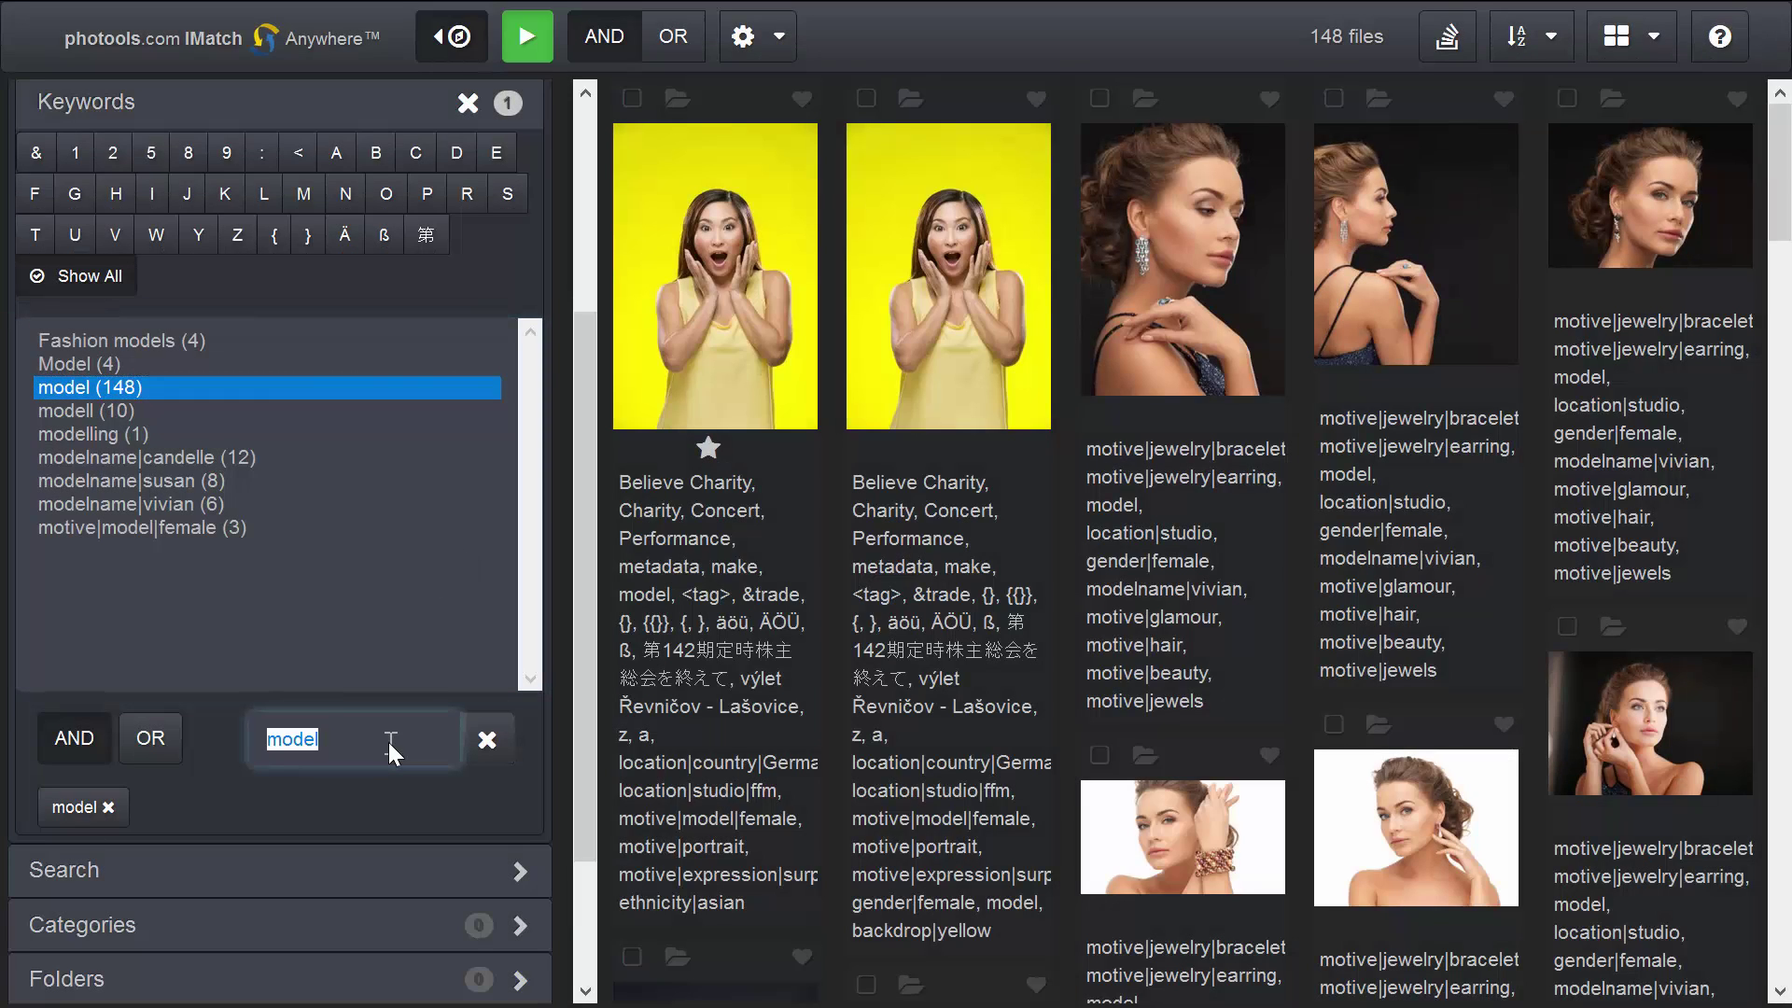
{"action": "type", "text": "back"}
{"action": "left_click", "coordinate": [170, 382]}
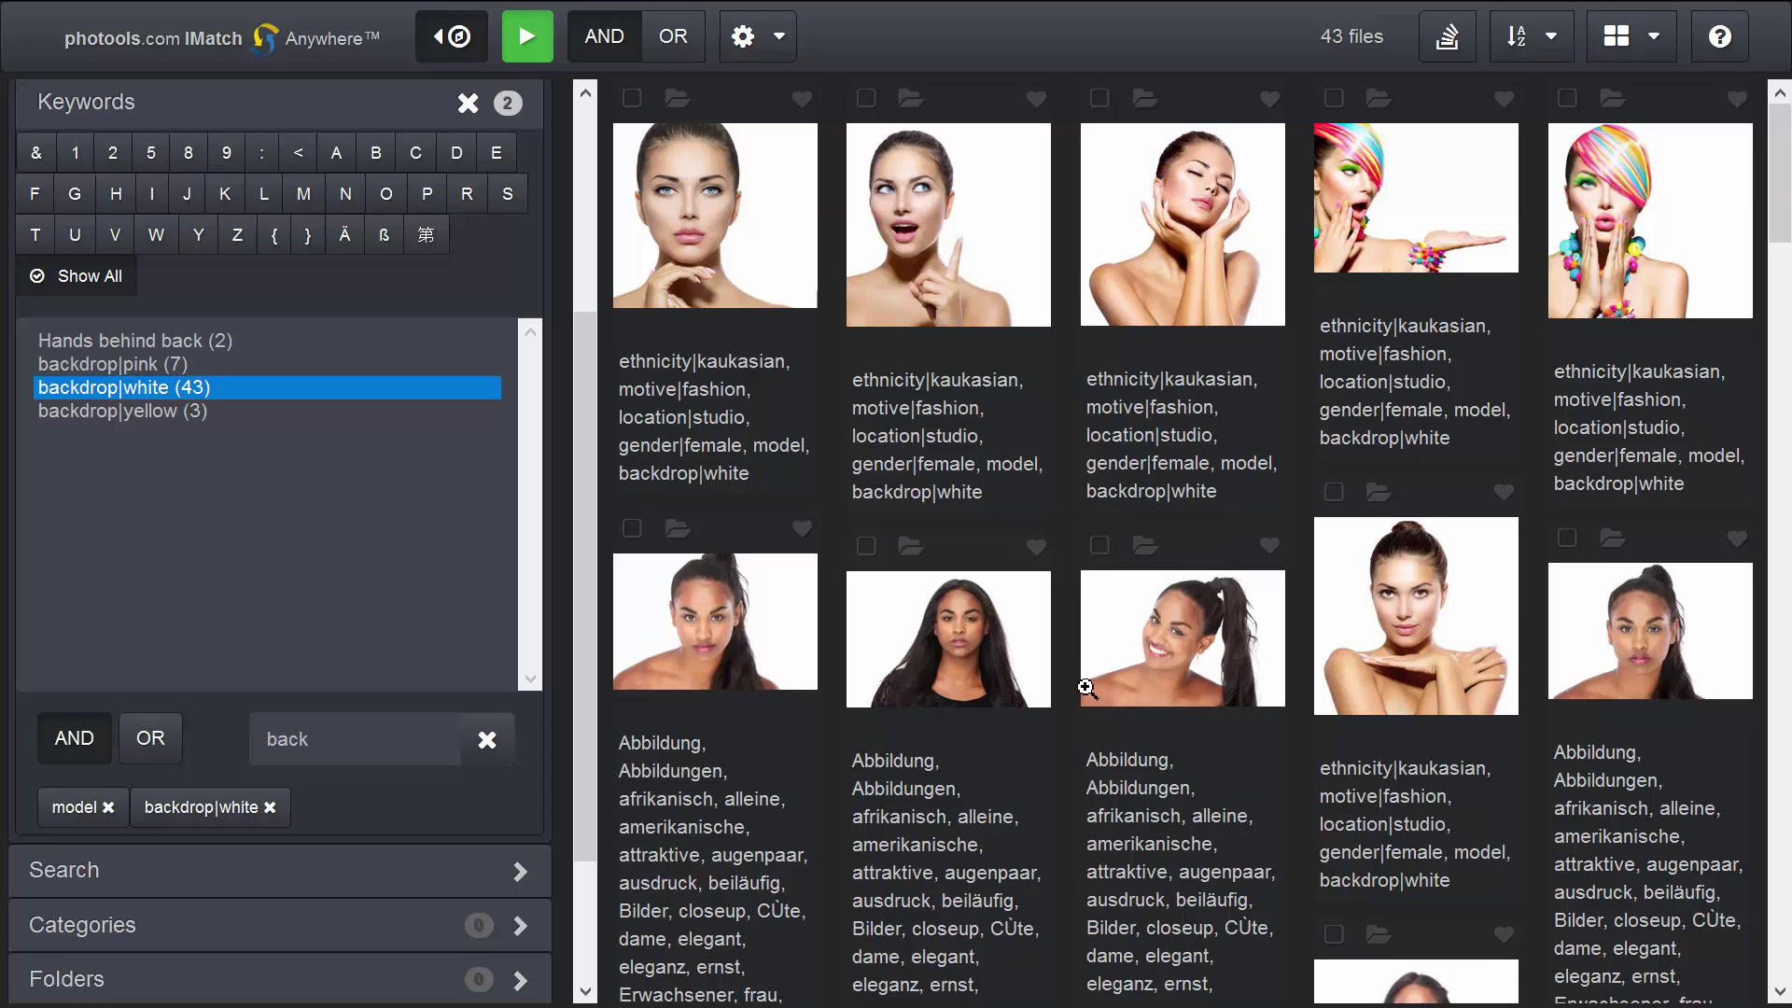
Try the Images only and Image and File Name layouts, and return to the Keywords layout
{"action": "left_click", "coordinate": [1661, 42]}
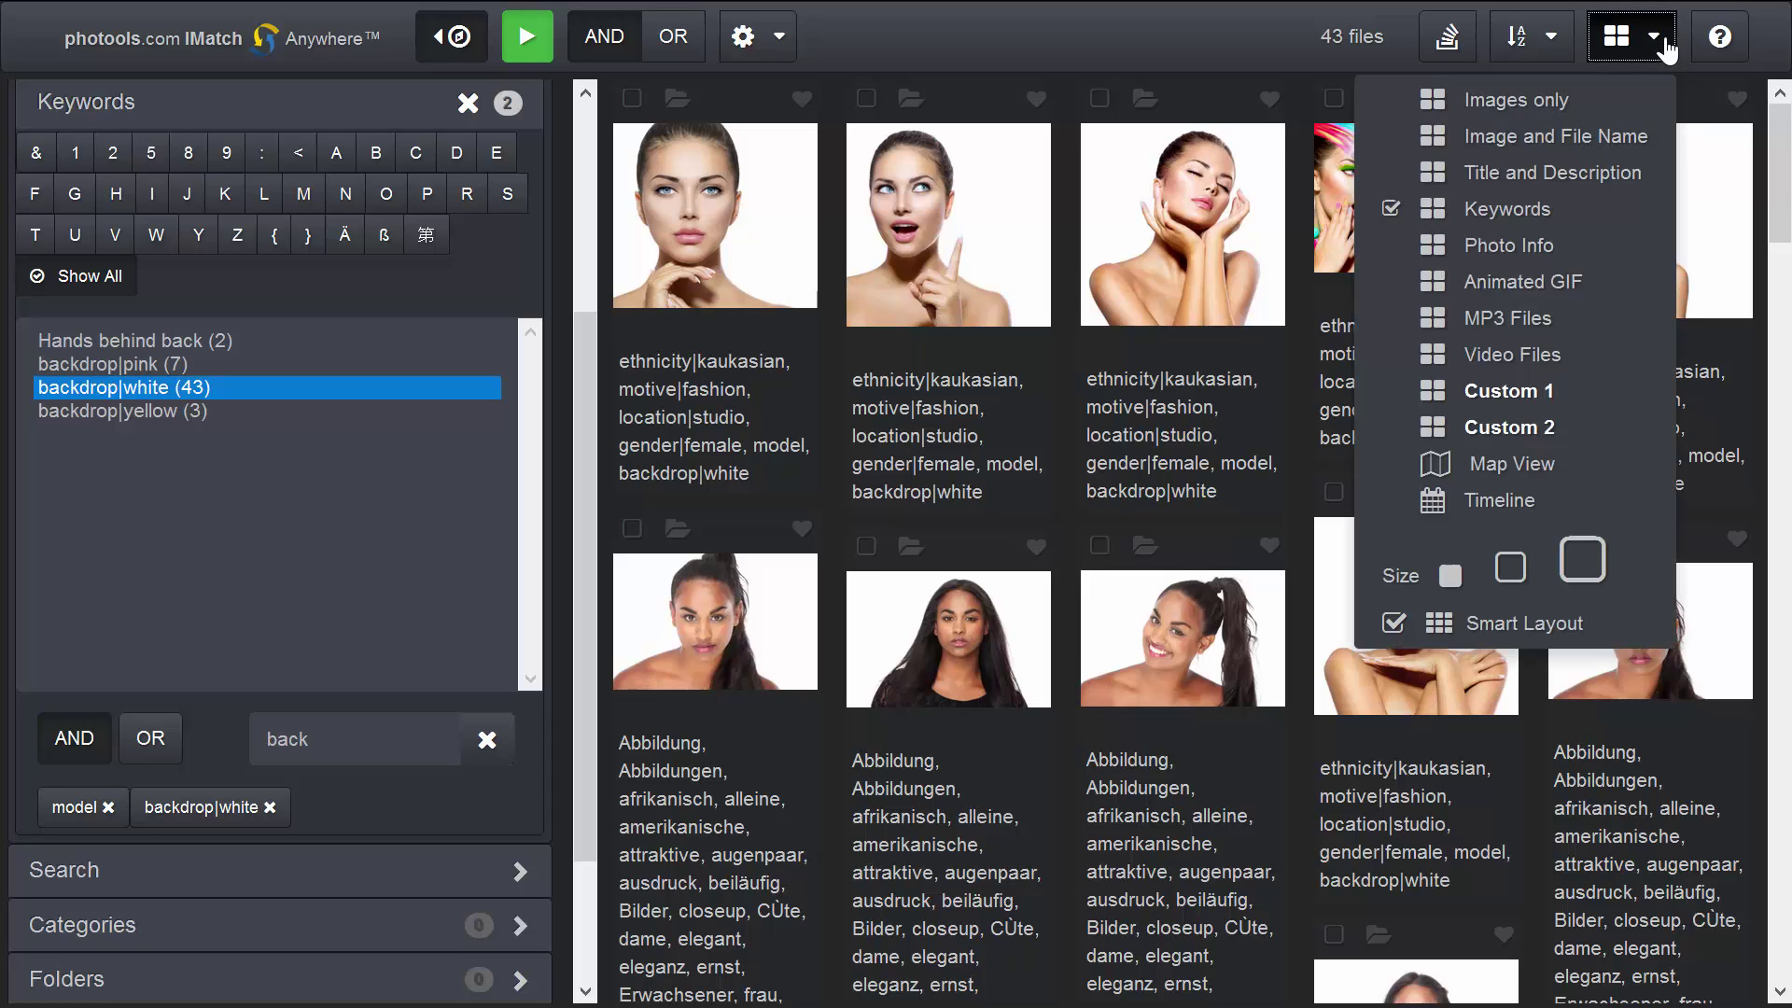
{"action": "left_click", "coordinate": [1541, 119]}
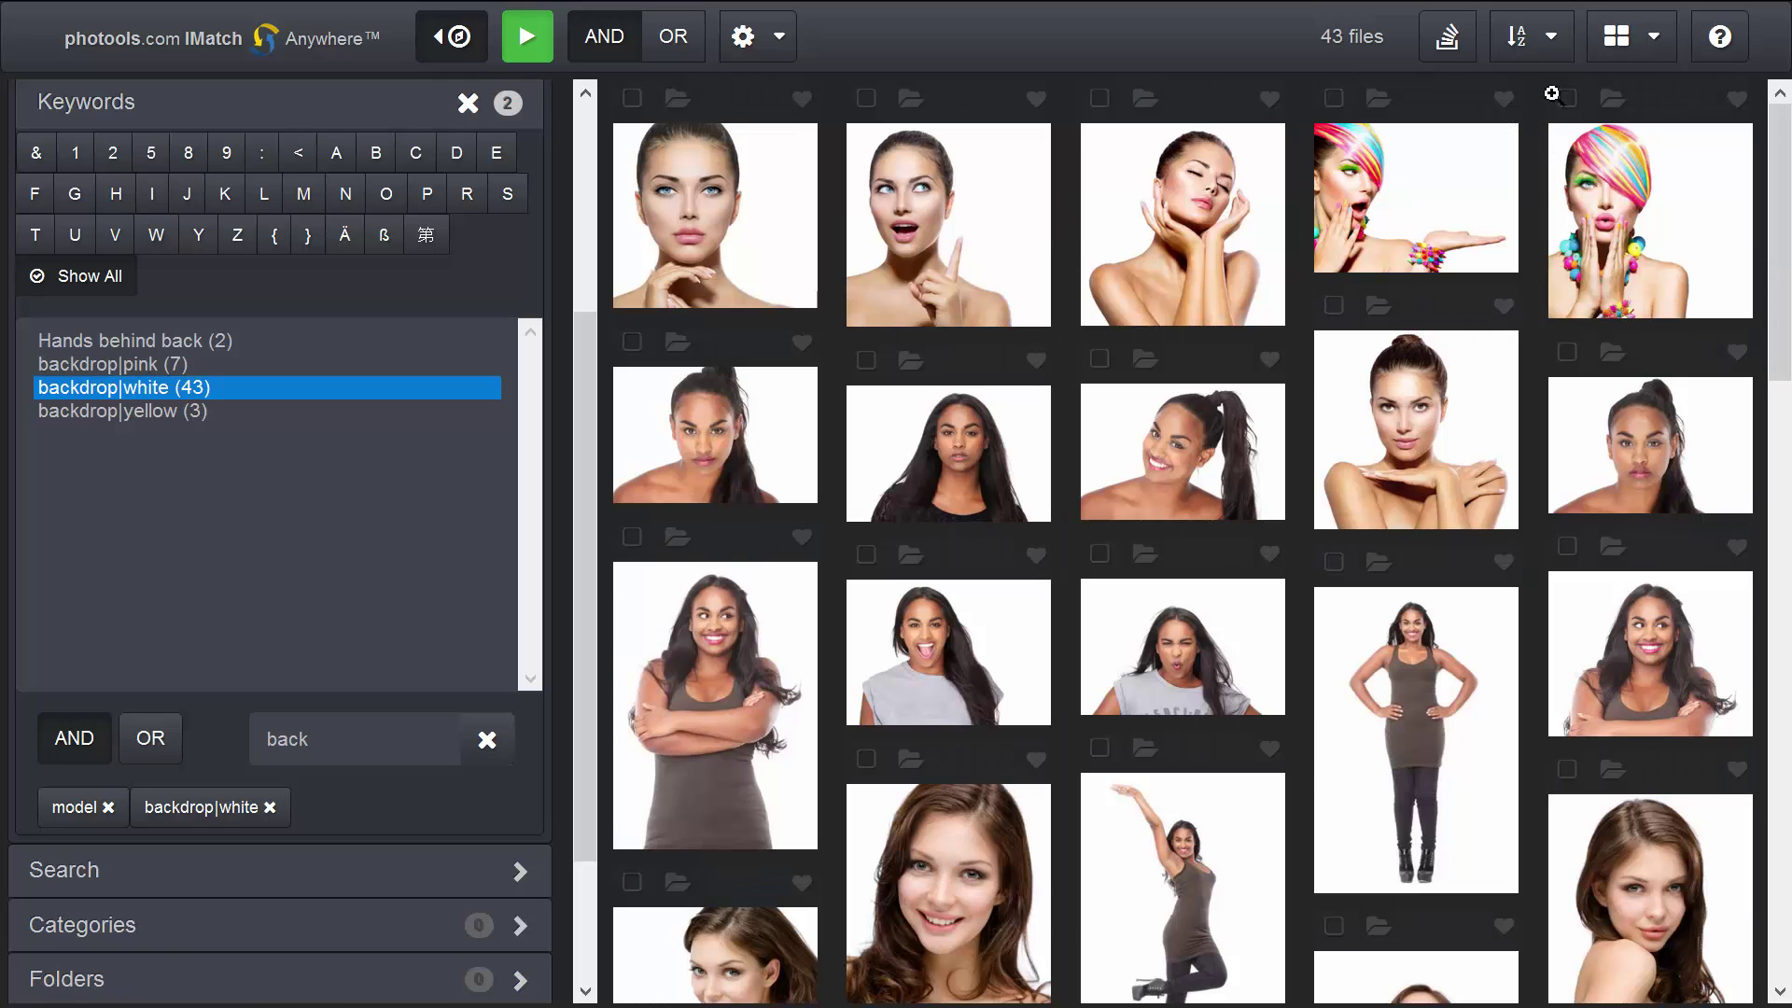
{"action": "left_click", "coordinate": [1658, 52]}
{"action": "left_click", "coordinate": [1513, 132]}
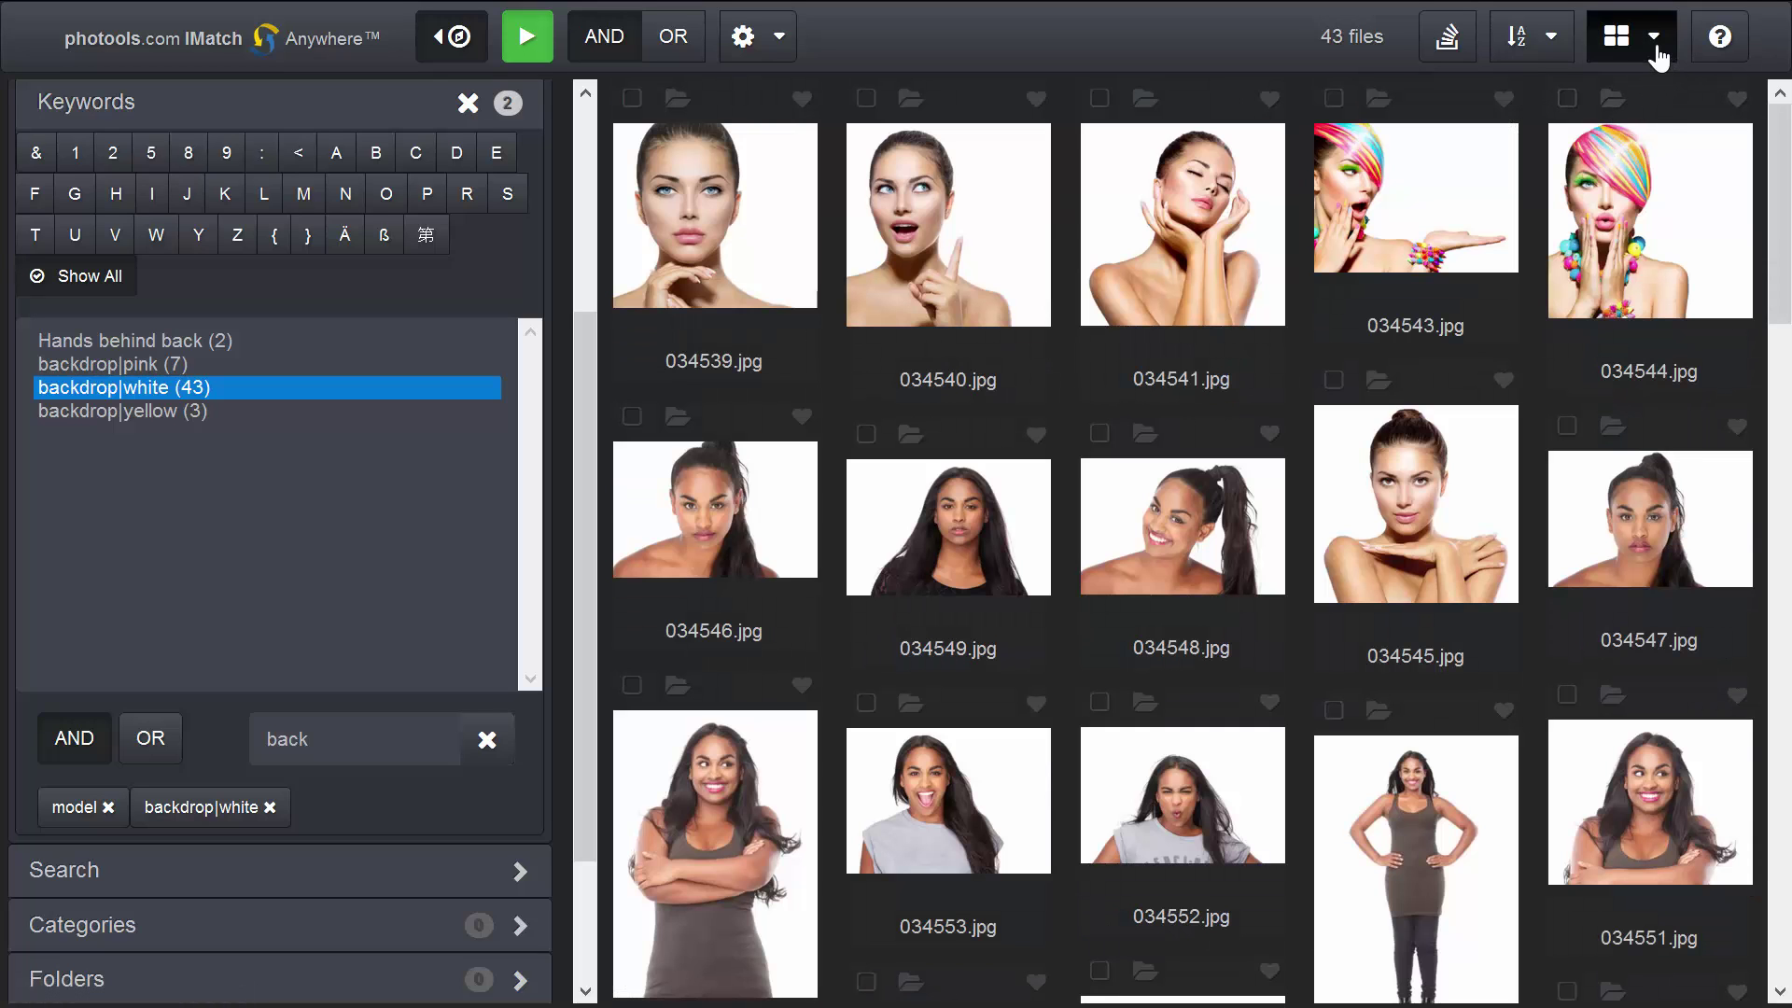
{"action": "left_click", "coordinate": [1654, 47]}
{"action": "left_click", "coordinate": [1574, 221]}
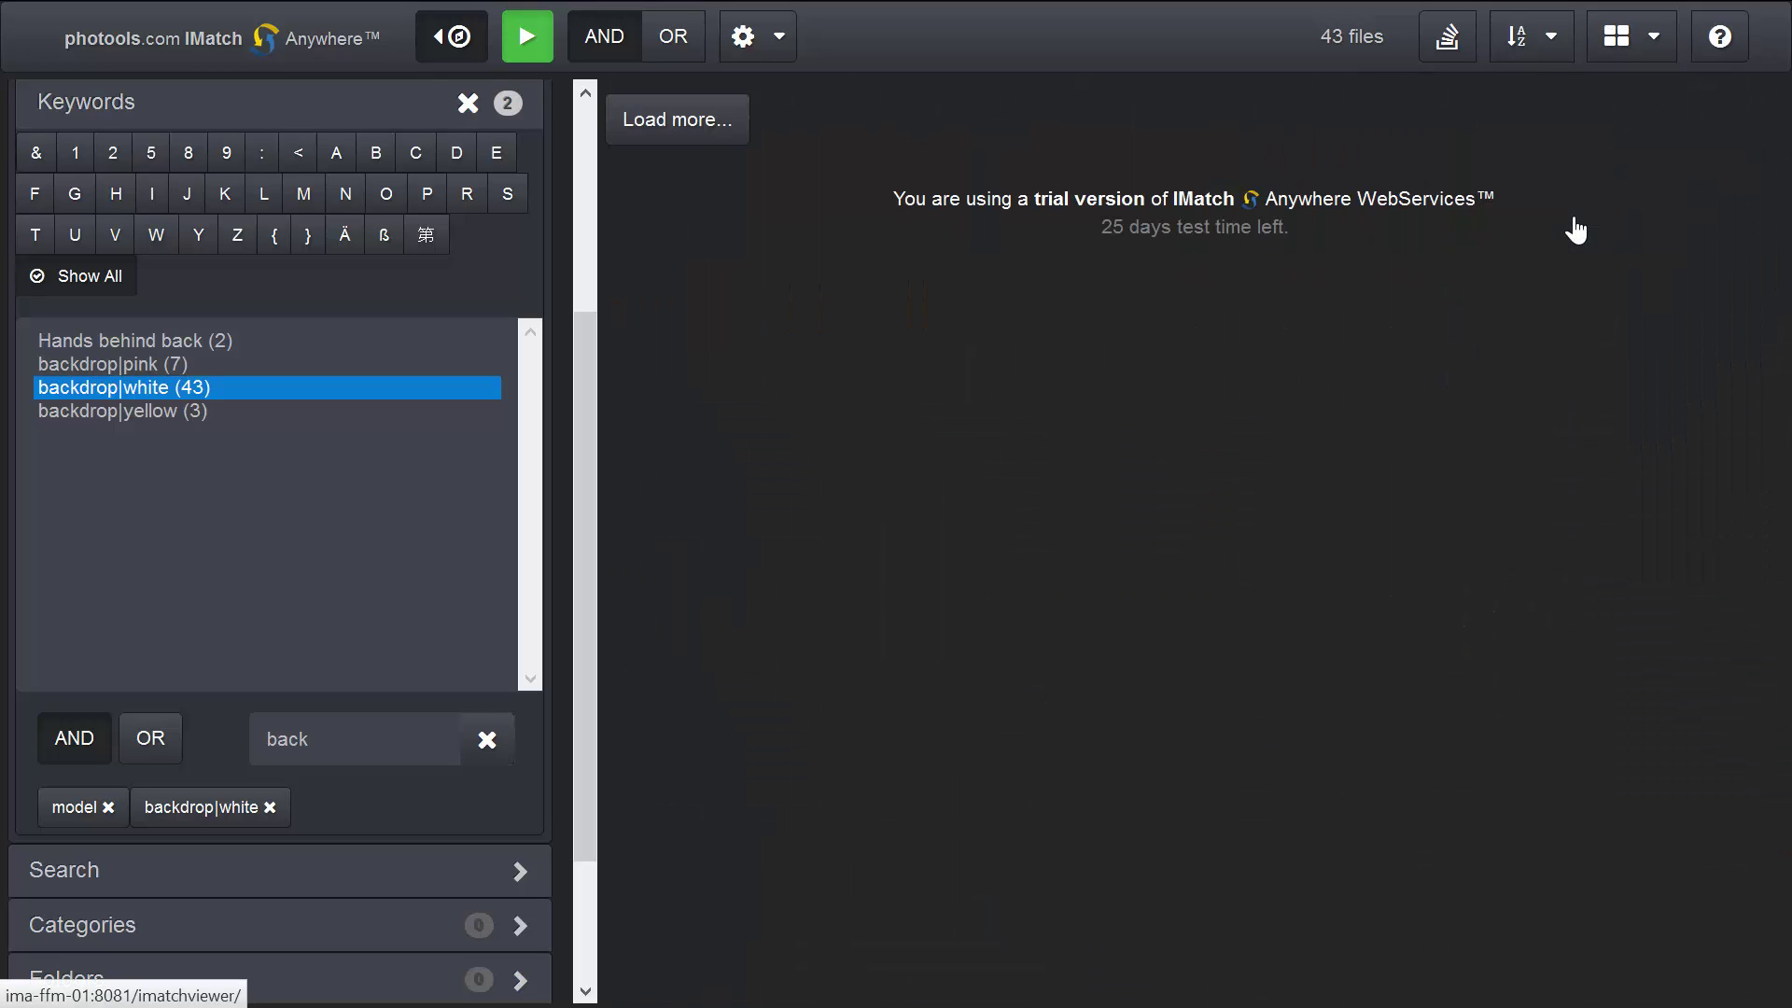
Enlarge the thumbnails to the medium size and browse the files with their keywords
{"action": "left_click", "coordinate": [1657, 58]}
{"action": "left_click", "coordinate": [1510, 565]}
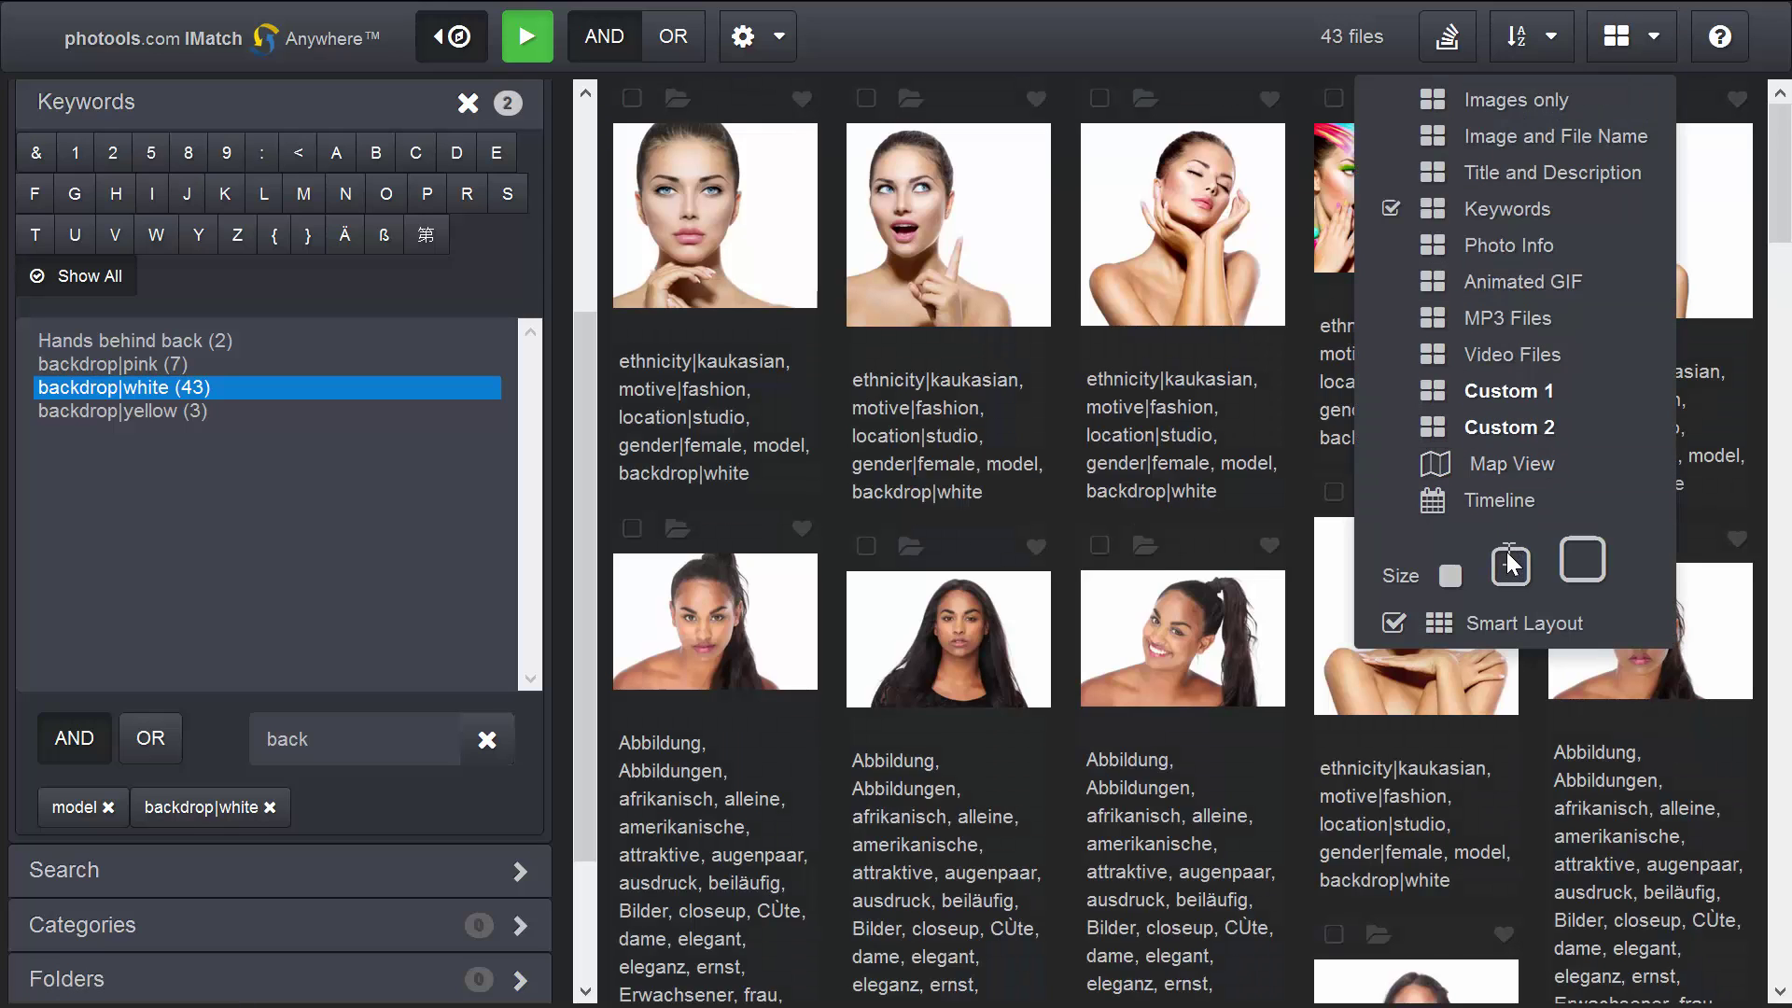
{"action": "scroll", "coordinate": [1512, 527], "scroll_direction": "down", "scroll_amount": 10}
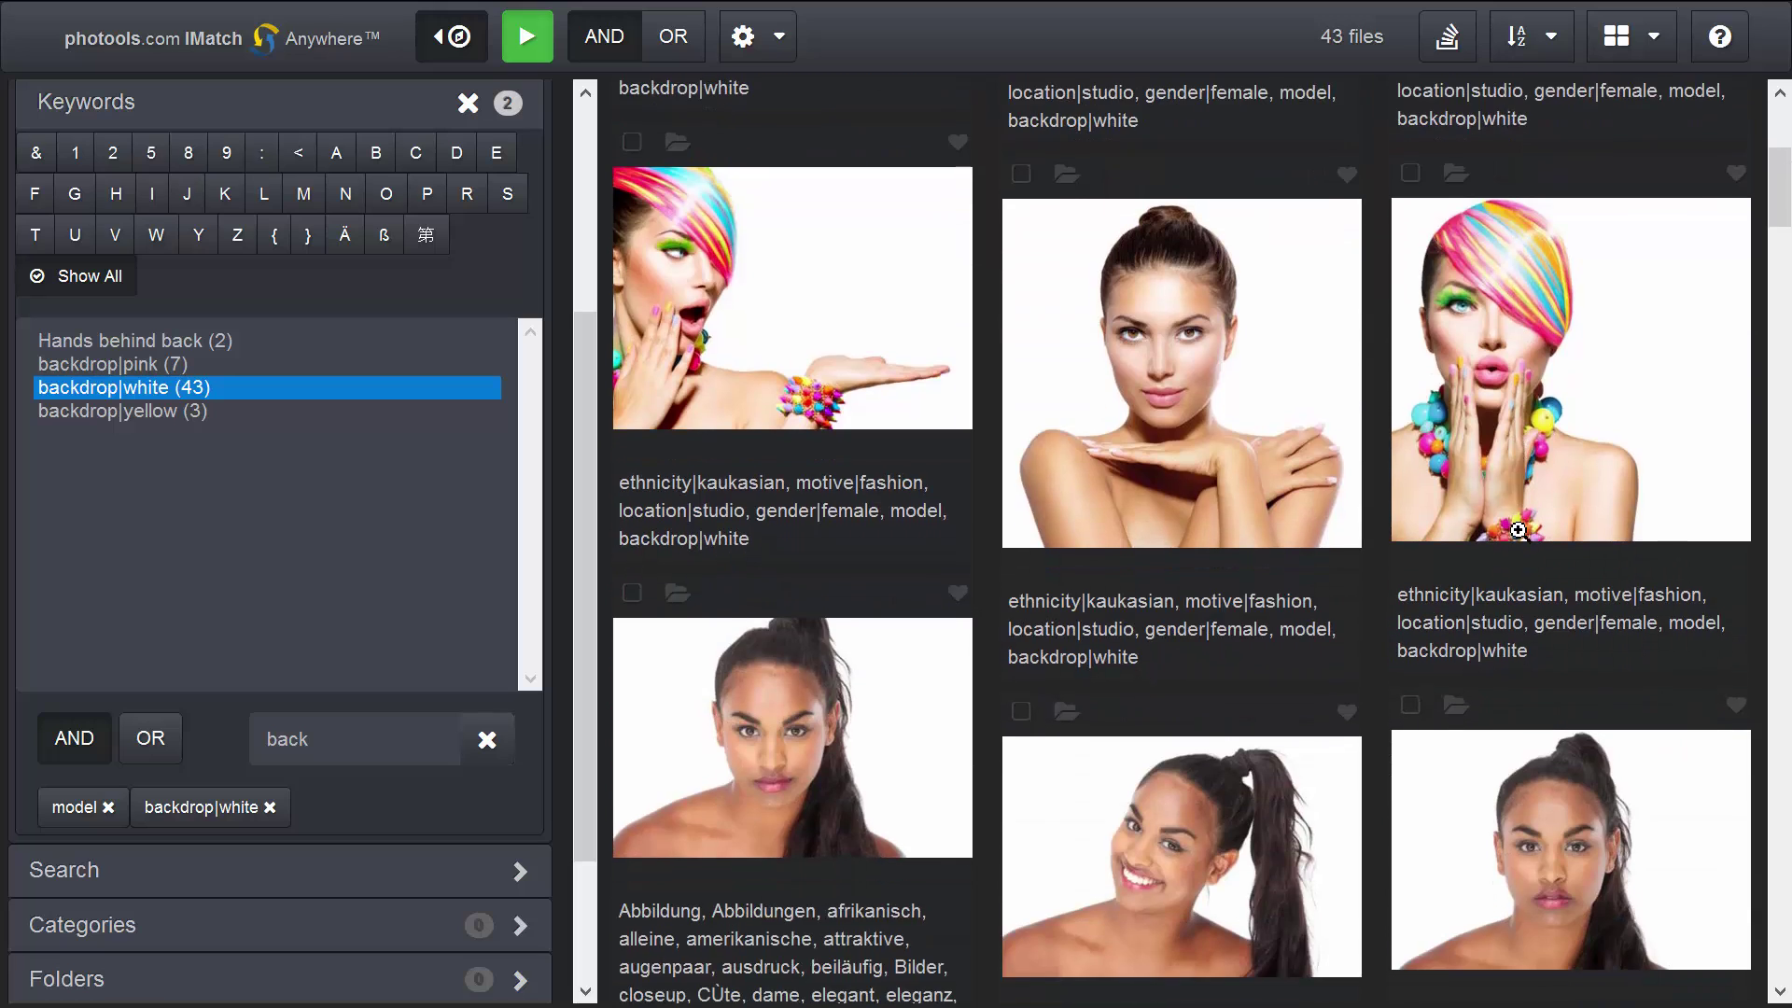
{"action": "scroll", "coordinate": [1519, 531], "scroll_direction": "down", "scroll_amount": 5}
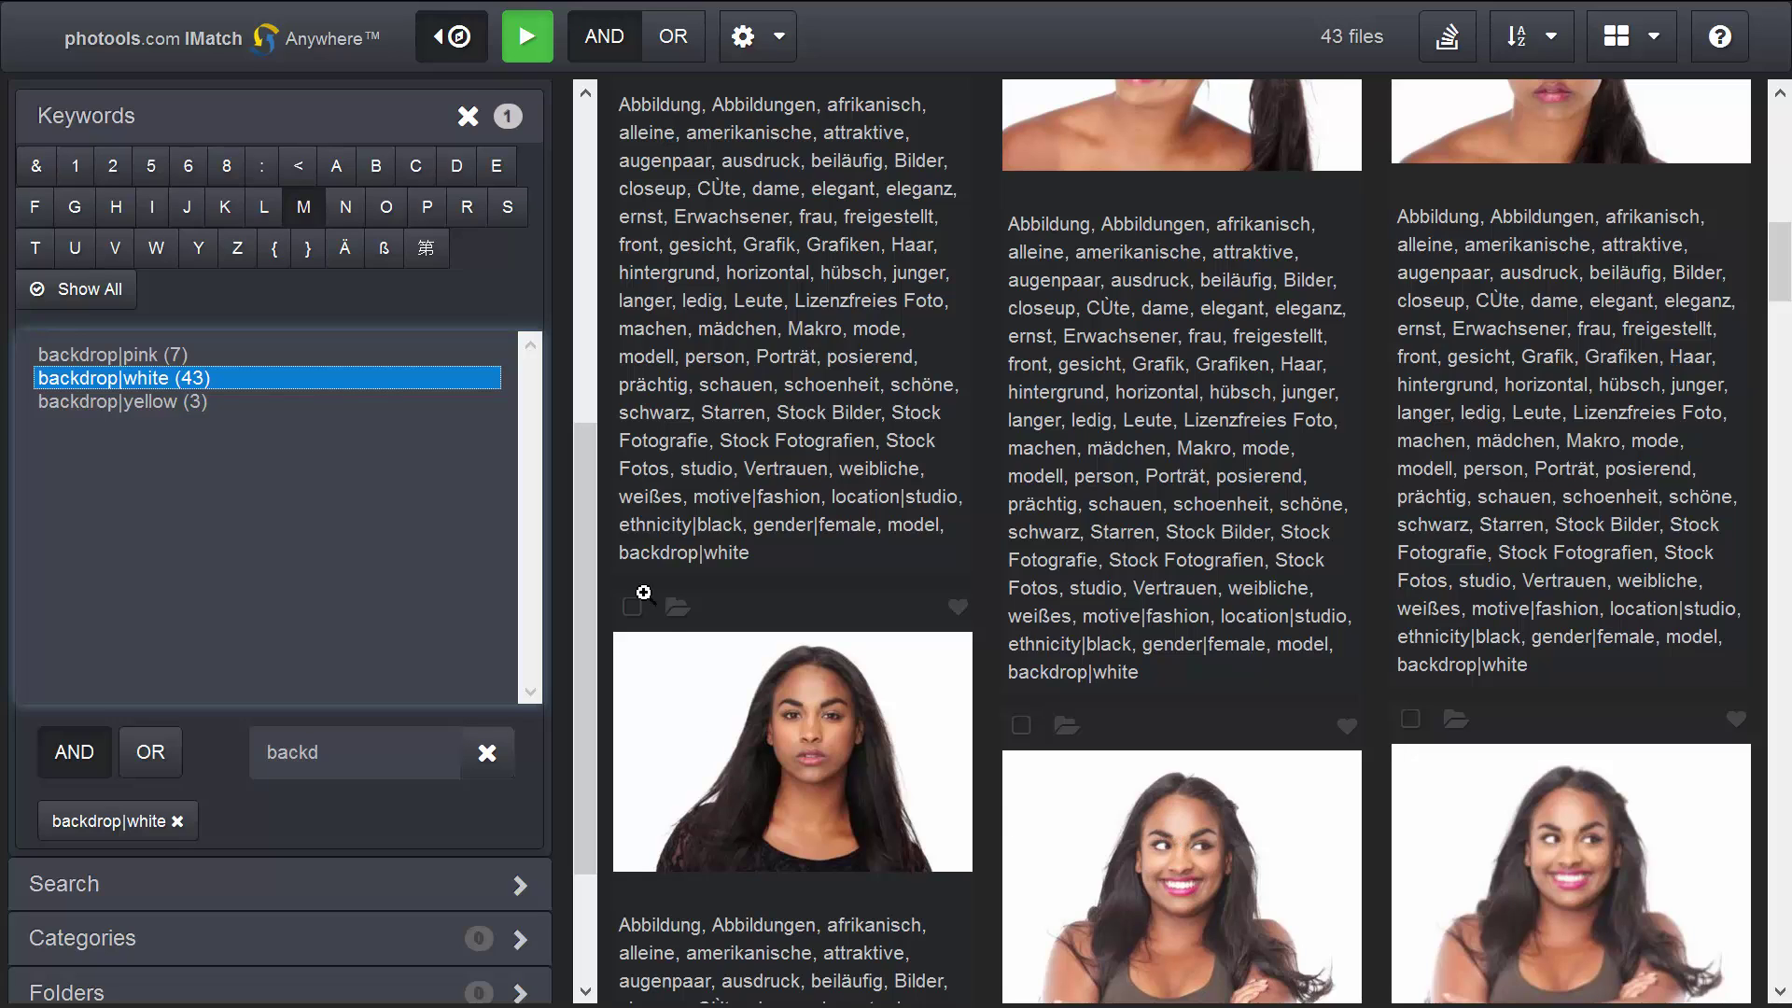
Save the current Navigator settings as a preset named "Model on white Backdrop"
{"action": "left_click_drag", "start_coordinate": [588, 564], "coordinate": [618, 170]}
{"action": "left_click", "coordinate": [144, 106]}
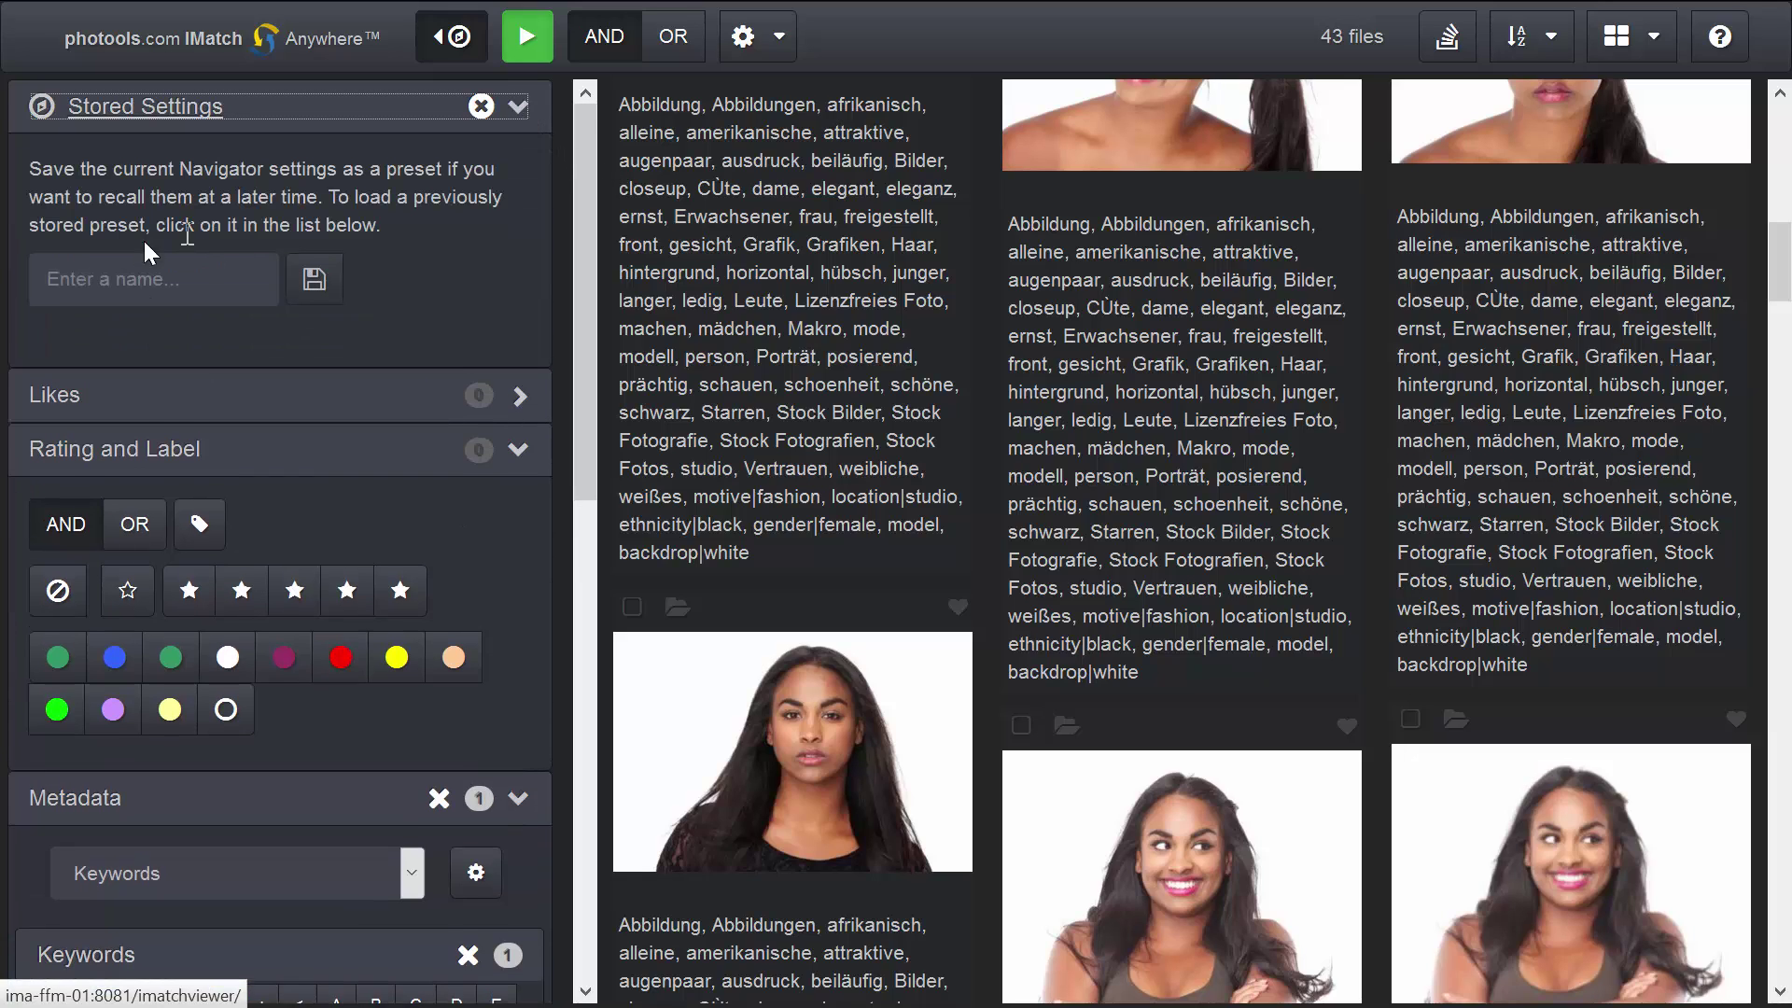
{"action": "left_click", "coordinate": [120, 266]}
{"action": "type", "text": "Model"}
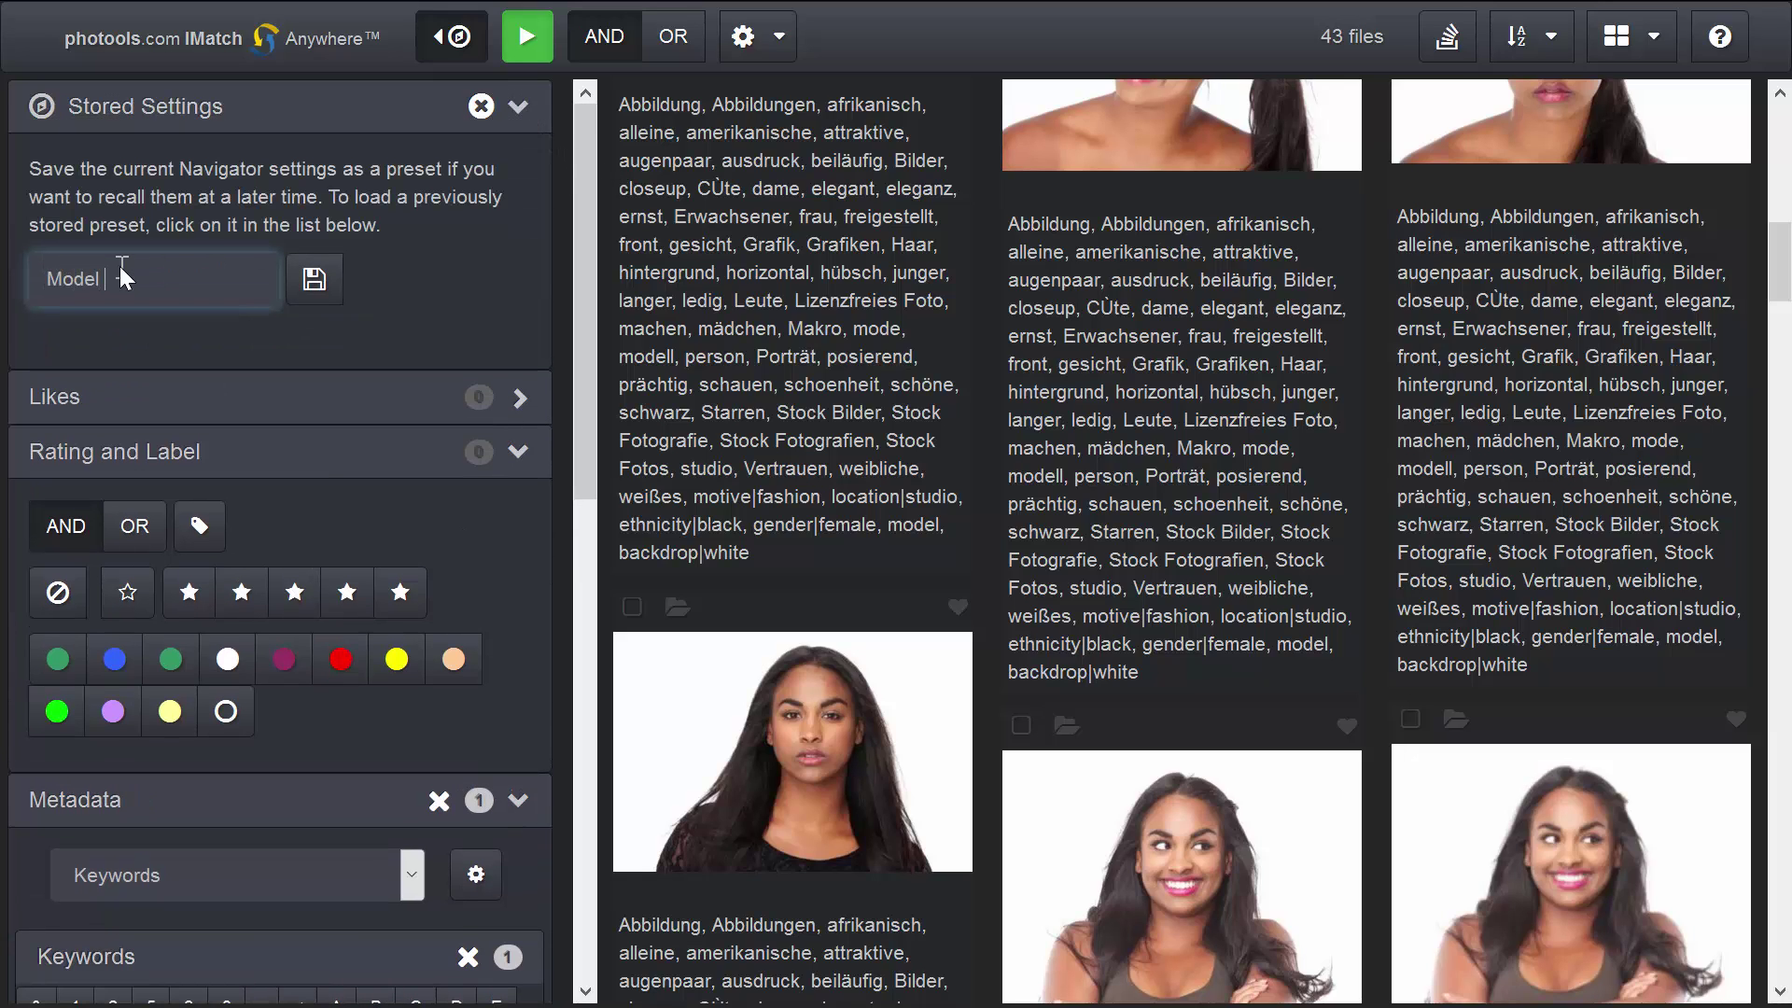
{"action": "type", "text": " on white Backdrop"}
{"action": "left_click", "coordinate": [314, 279]}
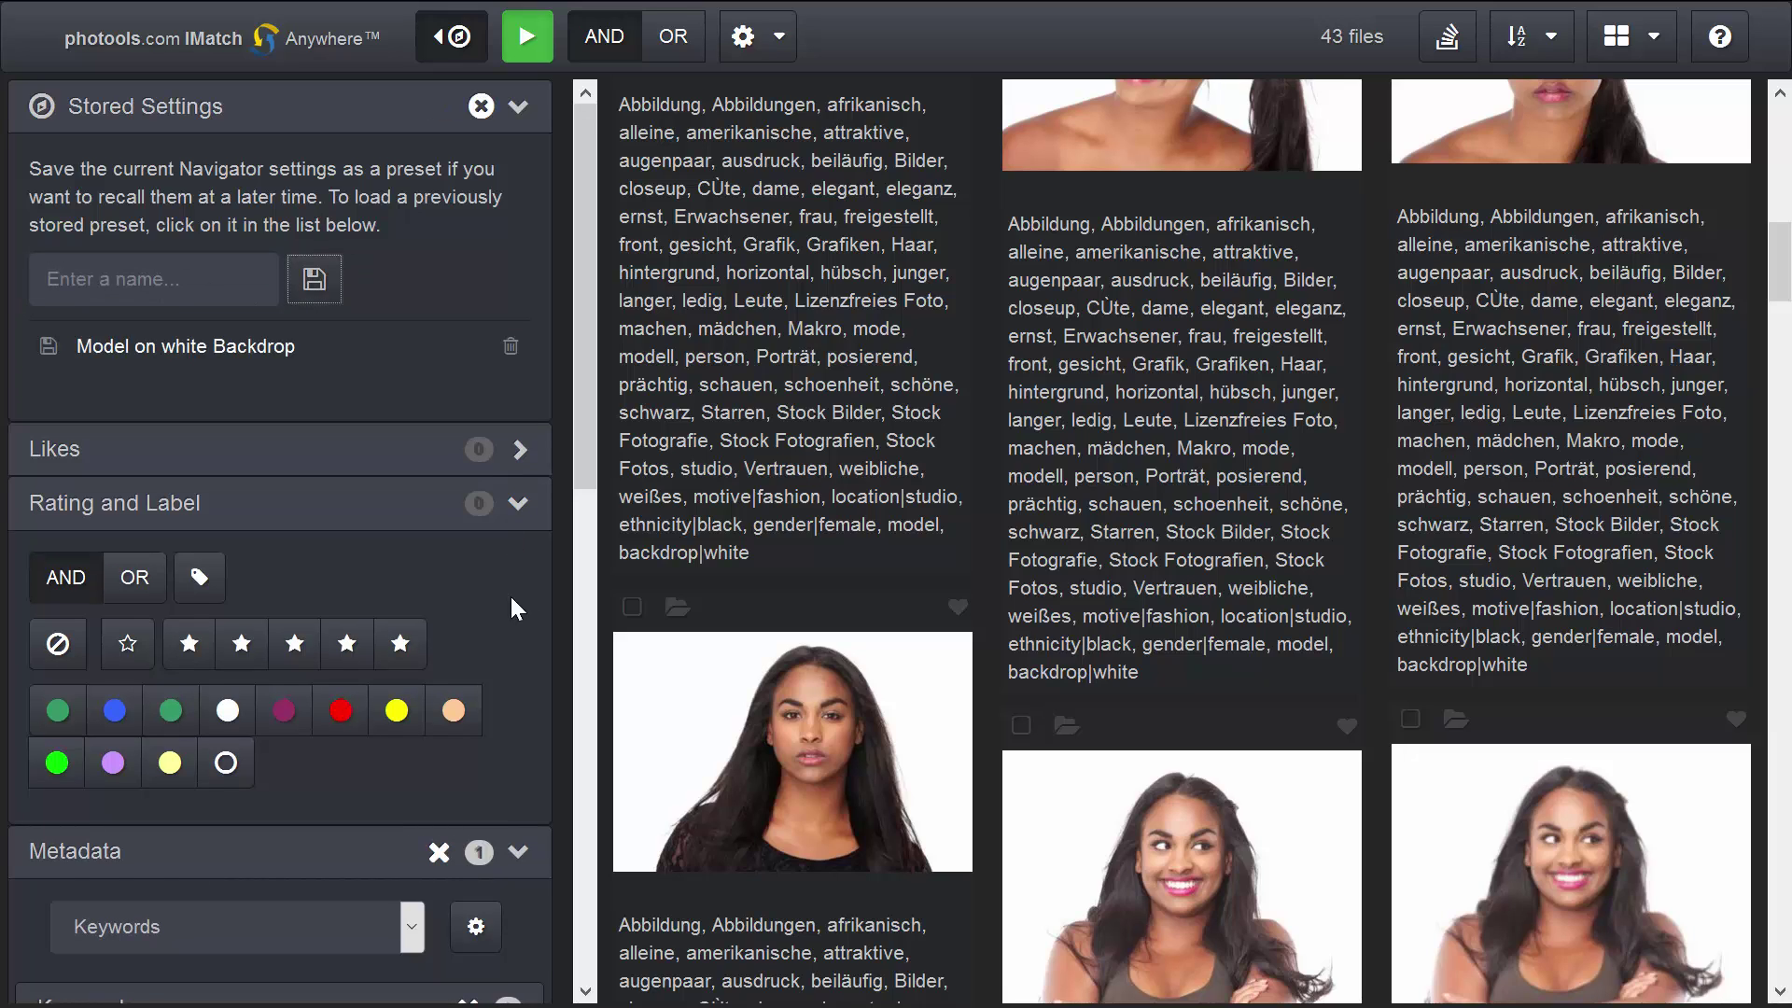
Clear the metadata filter and restore it by loading the Model on white Backdrop preset
{"action": "left_click", "coordinate": [438, 851]}
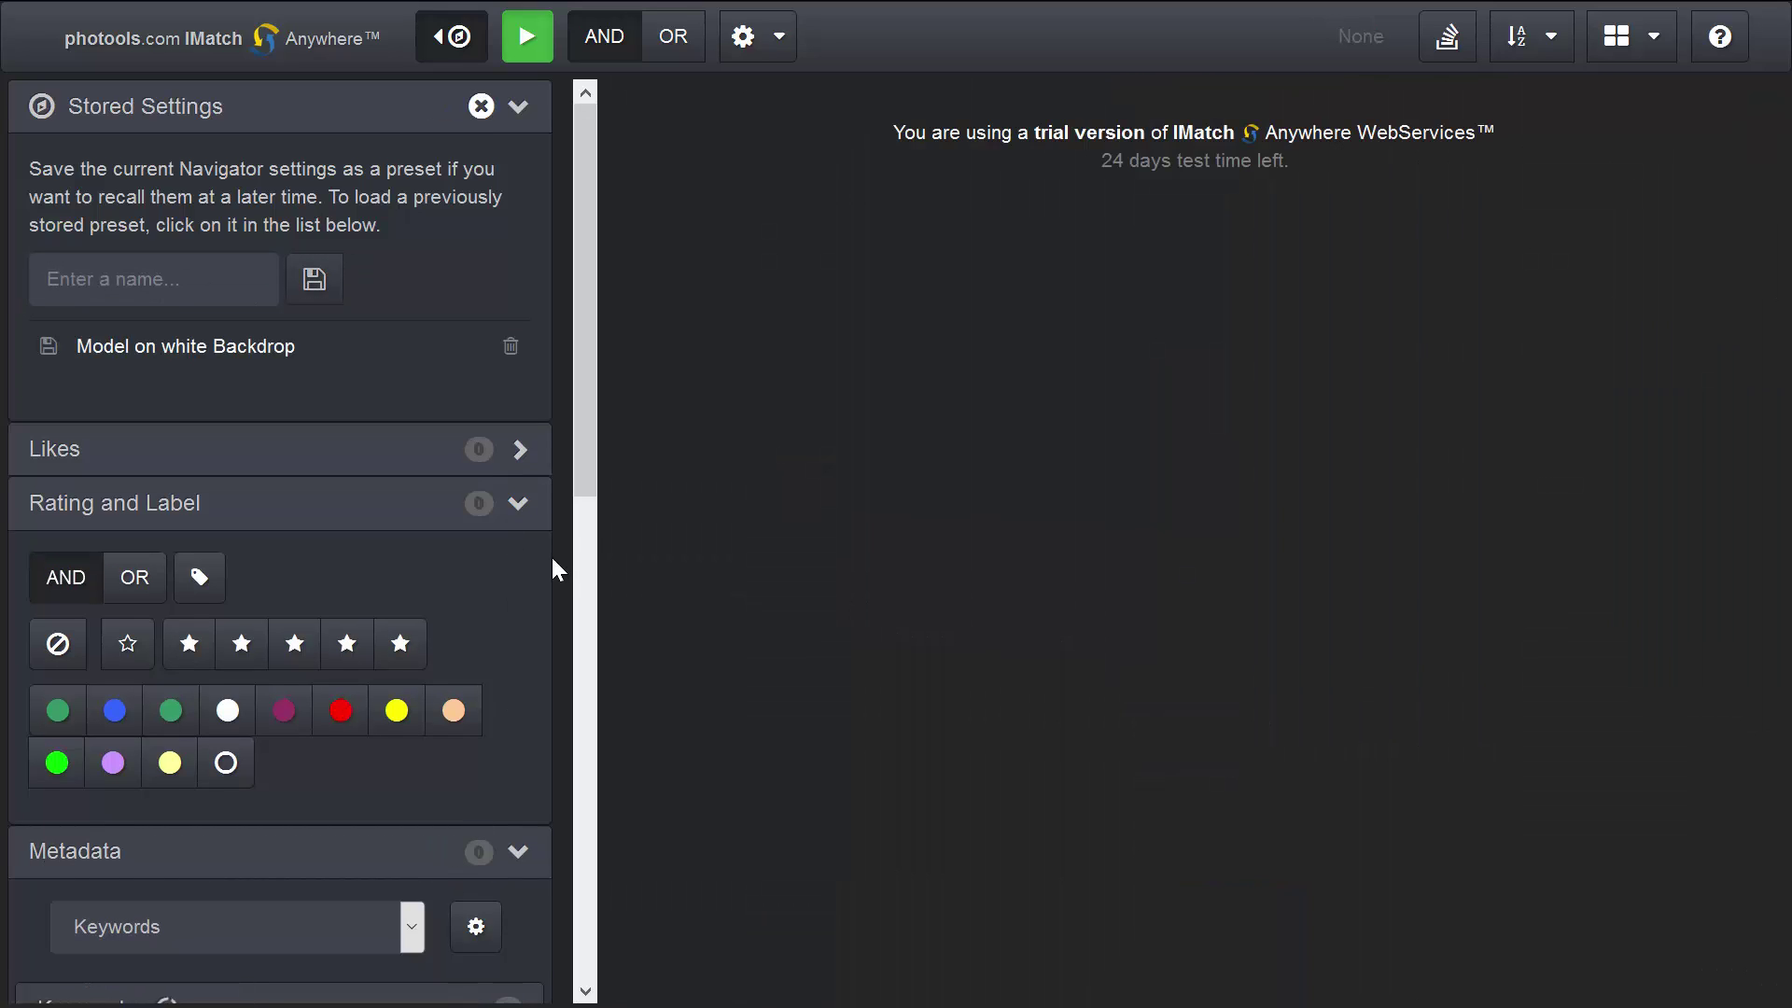
{"action": "scroll", "coordinate": [498, 598], "scroll_direction": "down", "scroll_amount": 2}
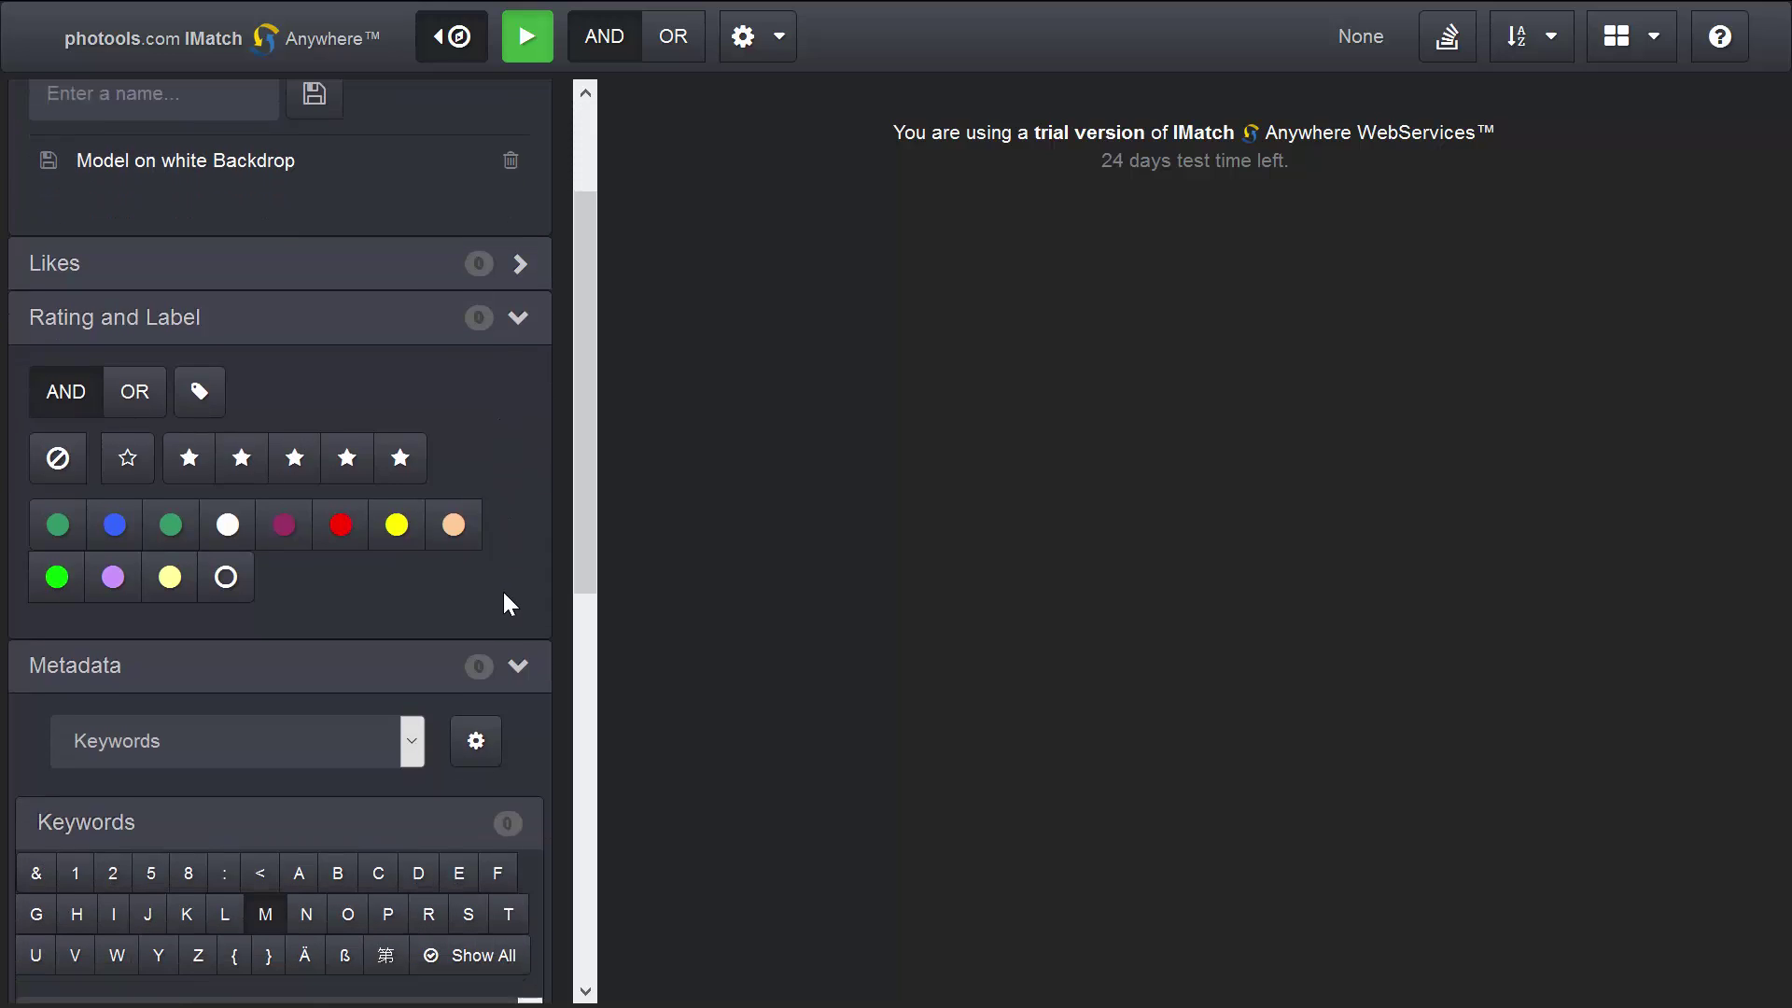
{"action": "scroll", "coordinate": [522, 574], "scroll_direction": "down", "scroll_amount": 4}
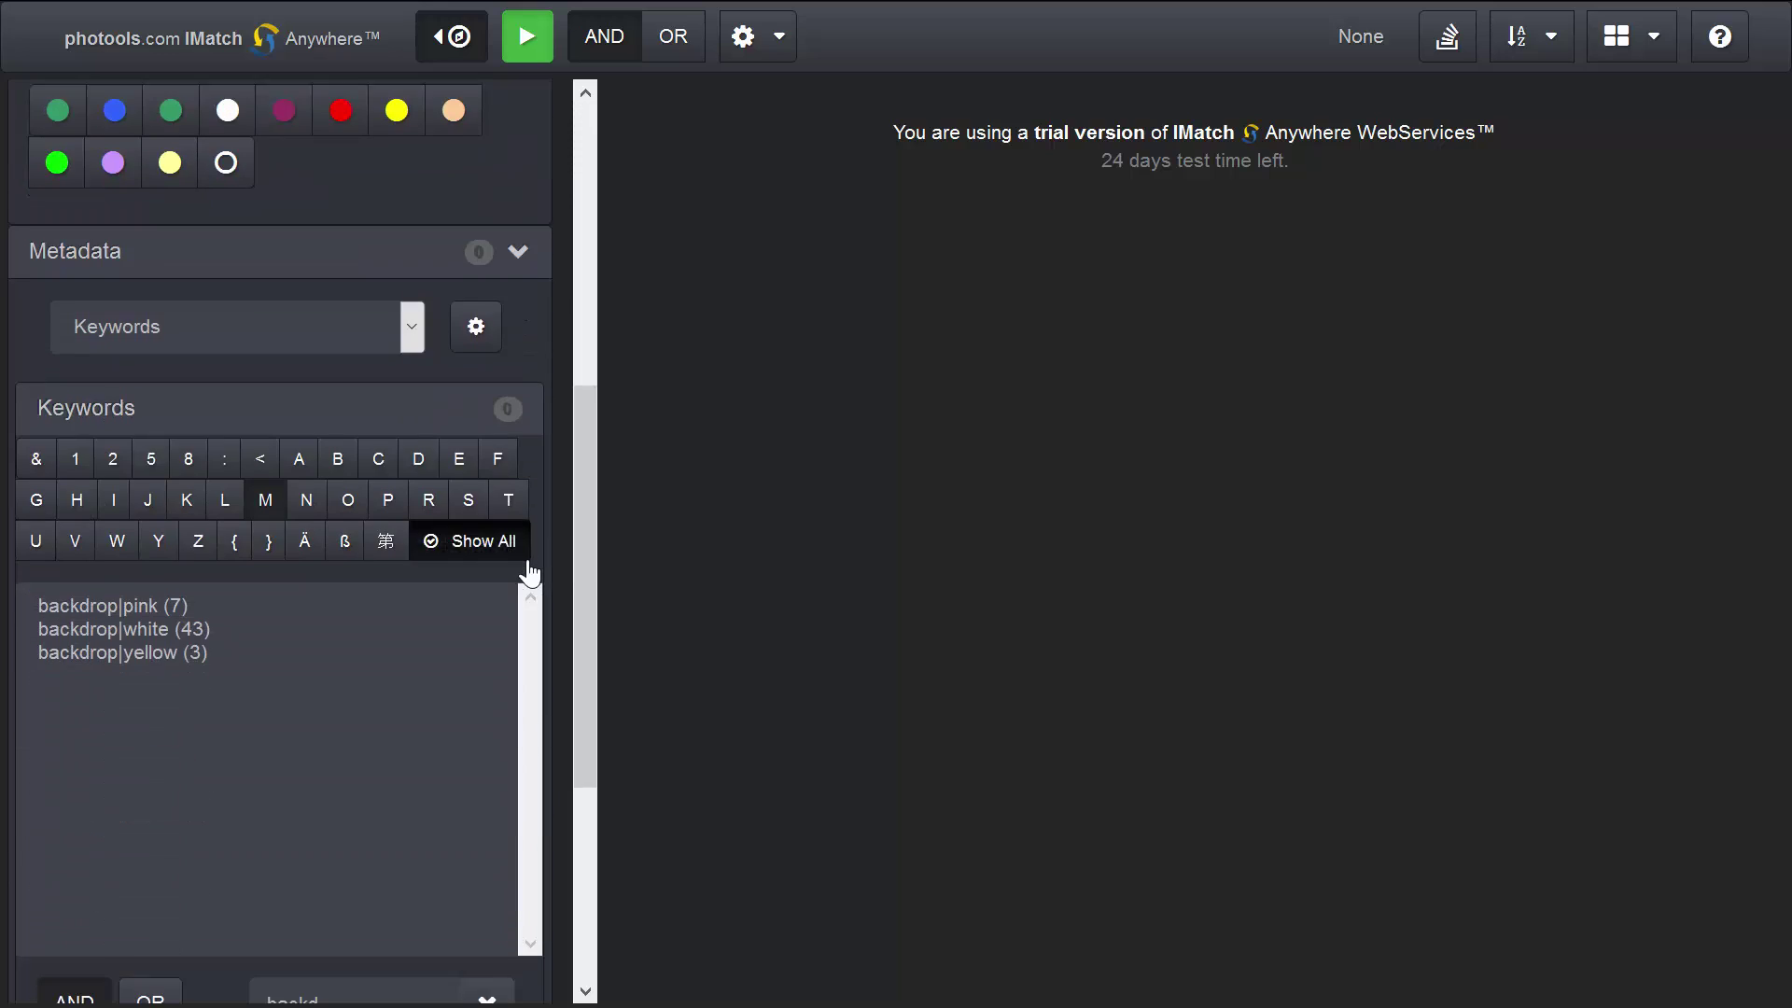
{"action": "scroll", "coordinate": [520, 548], "scroll_direction": "up", "scroll_amount": 6}
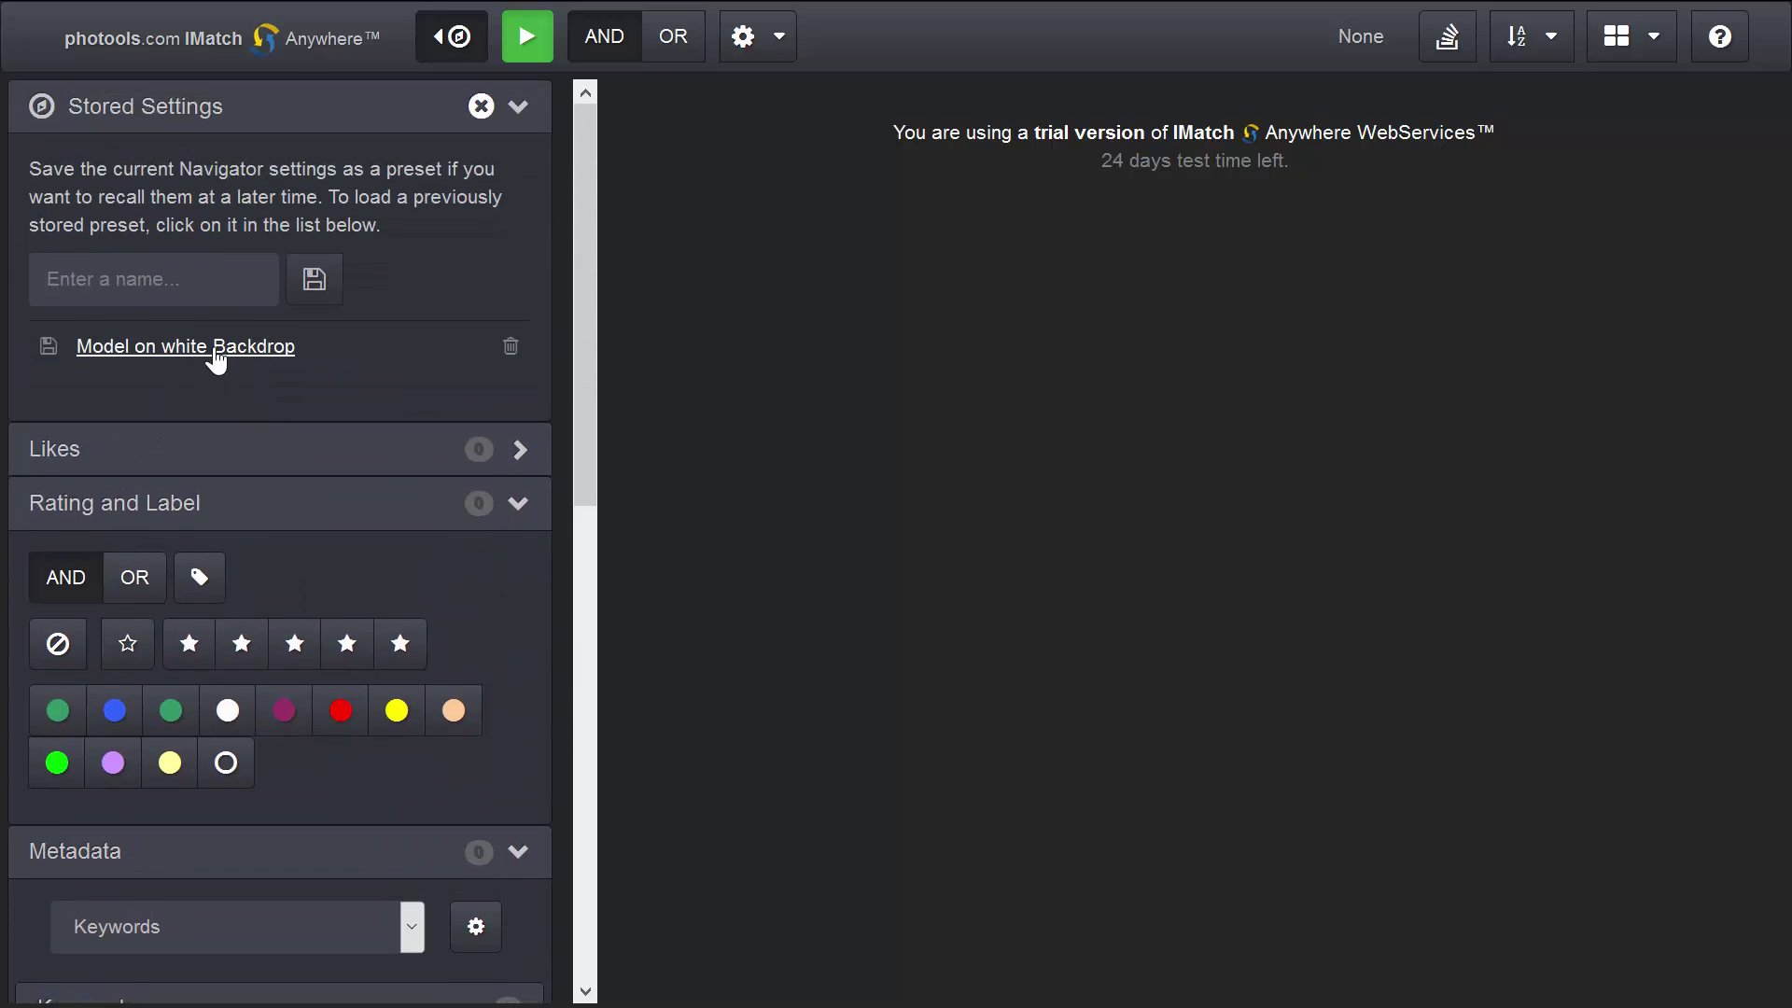
{"action": "left_click", "coordinate": [212, 349]}
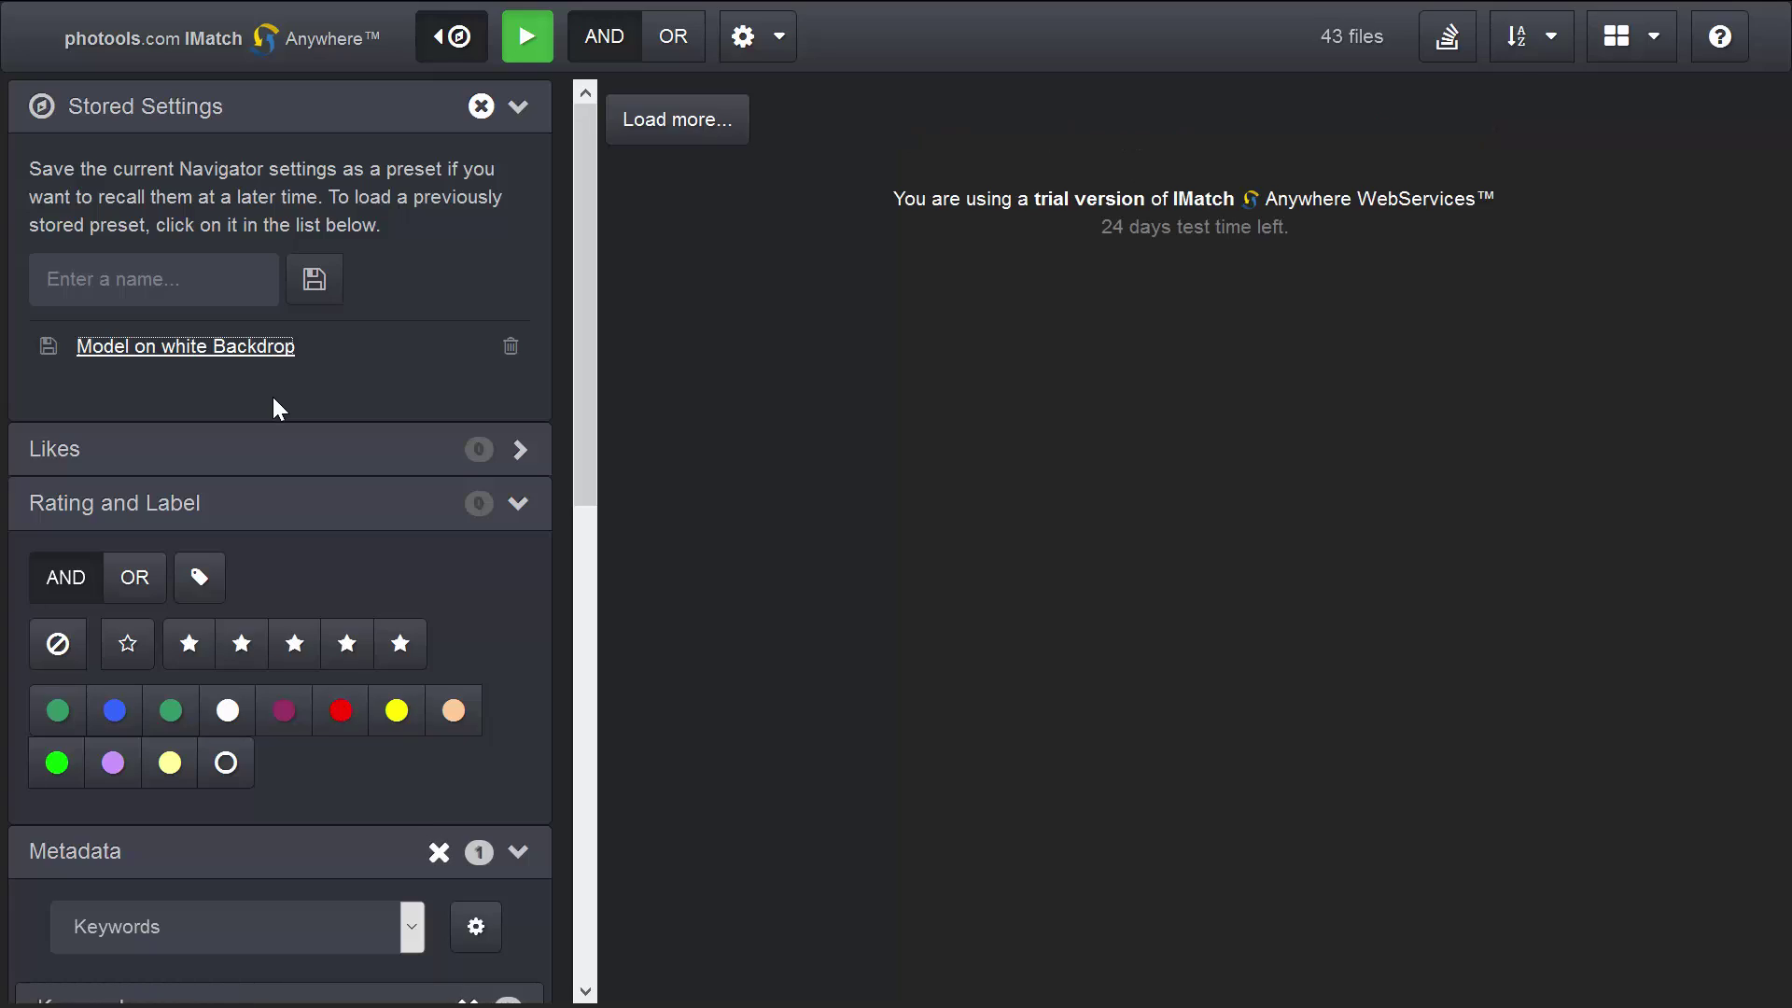
{"action": "scroll", "coordinate": [990, 569], "scroll_direction": "down", "scroll_amount": 5}
{"action": "scroll", "coordinate": [994, 580], "scroll_direction": "down", "scroll_amount": 4}
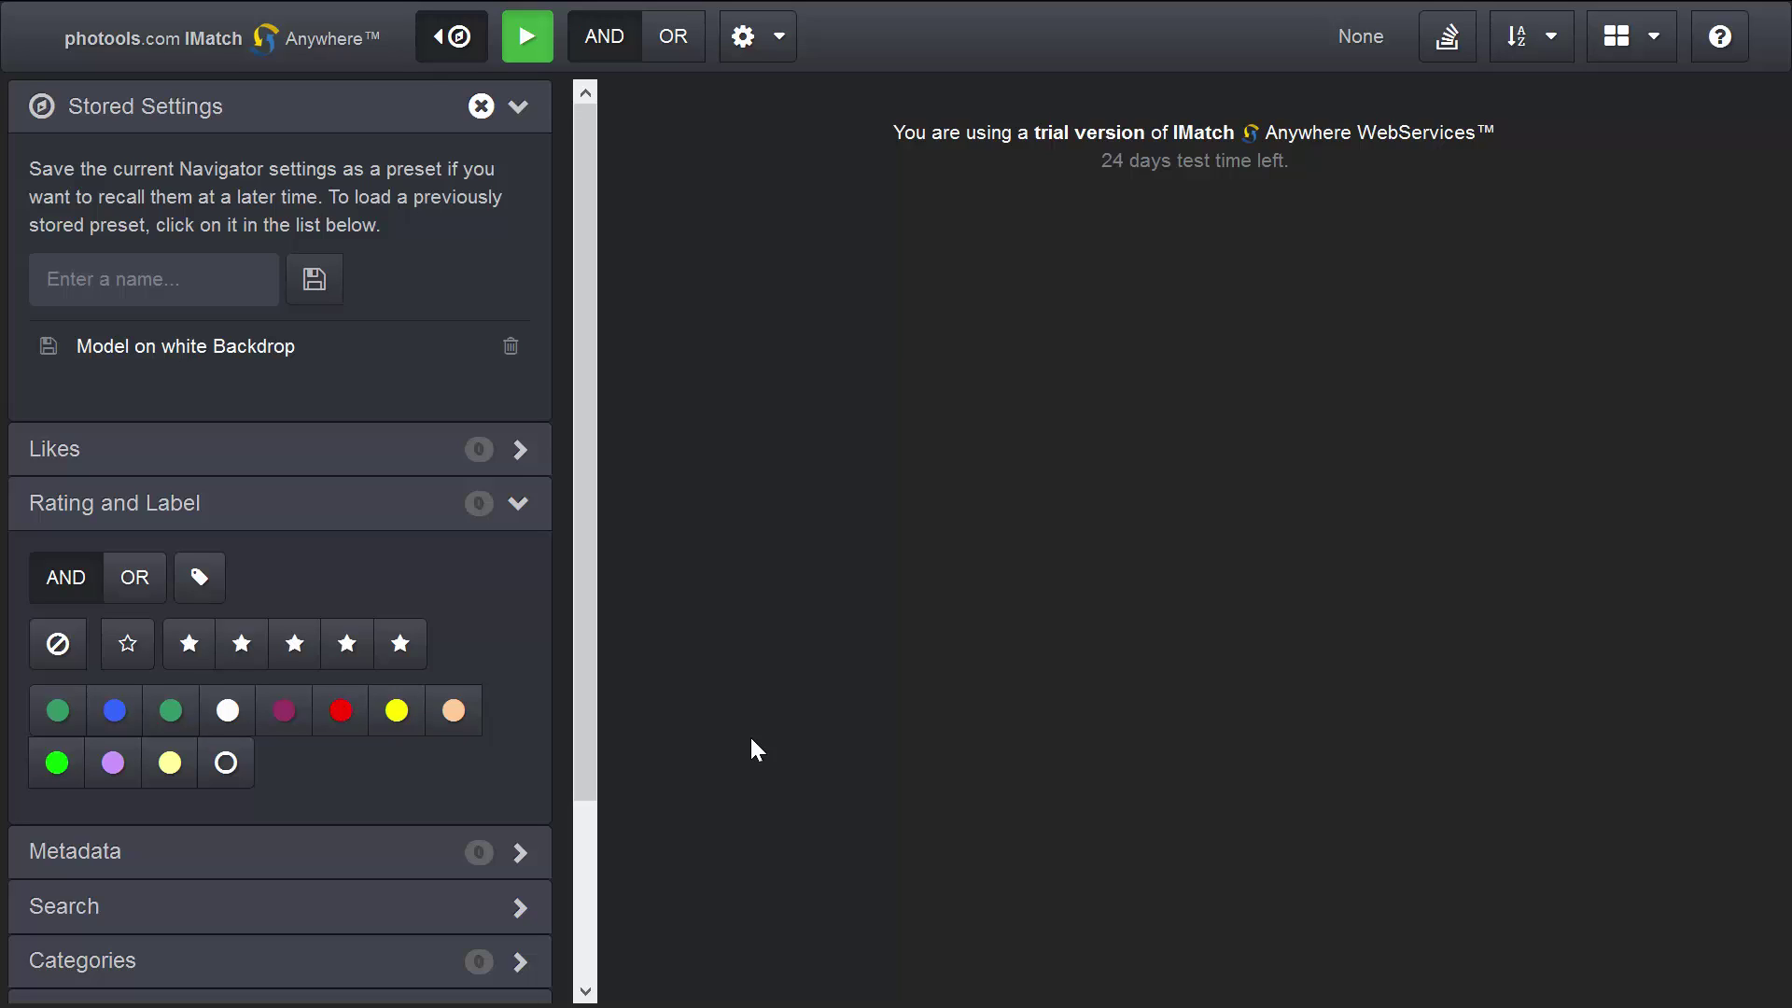
Filter the files by the timeline year 2015 and by four- and five-star ratings
{"action": "scroll", "coordinate": [558, 741], "scroll_direction": "down", "scroll_amount": 3}
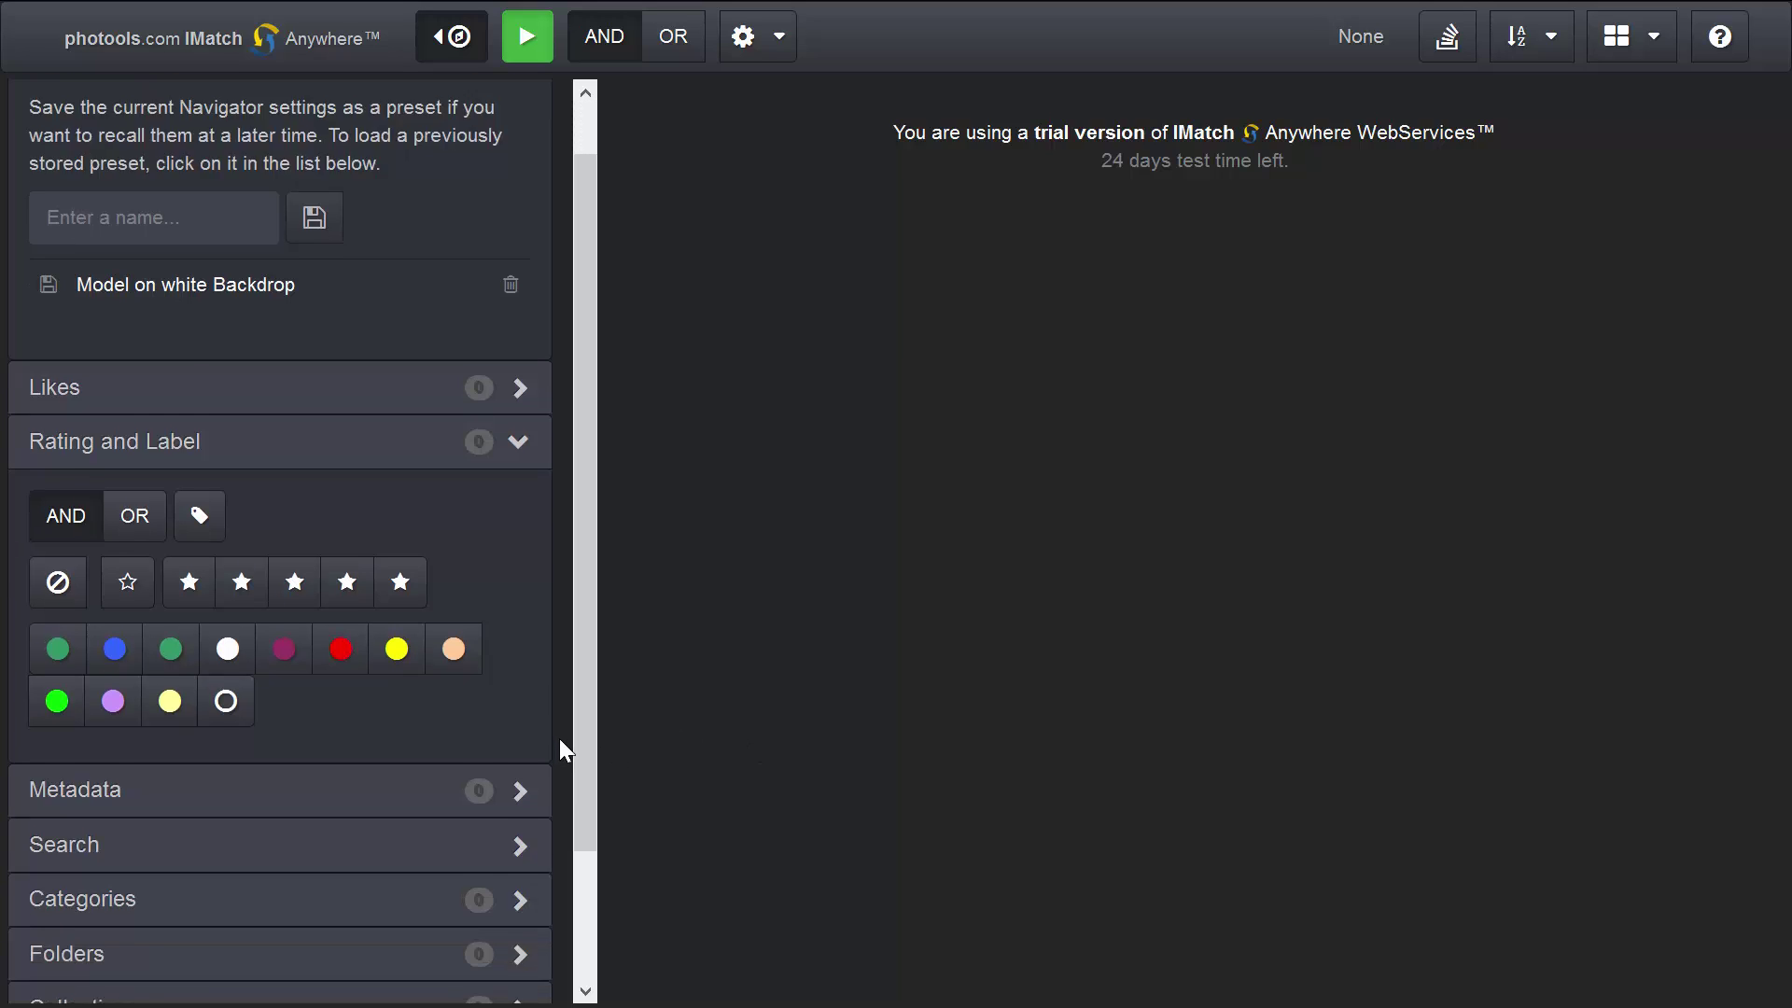
{"action": "left_click", "coordinate": [520, 905]}
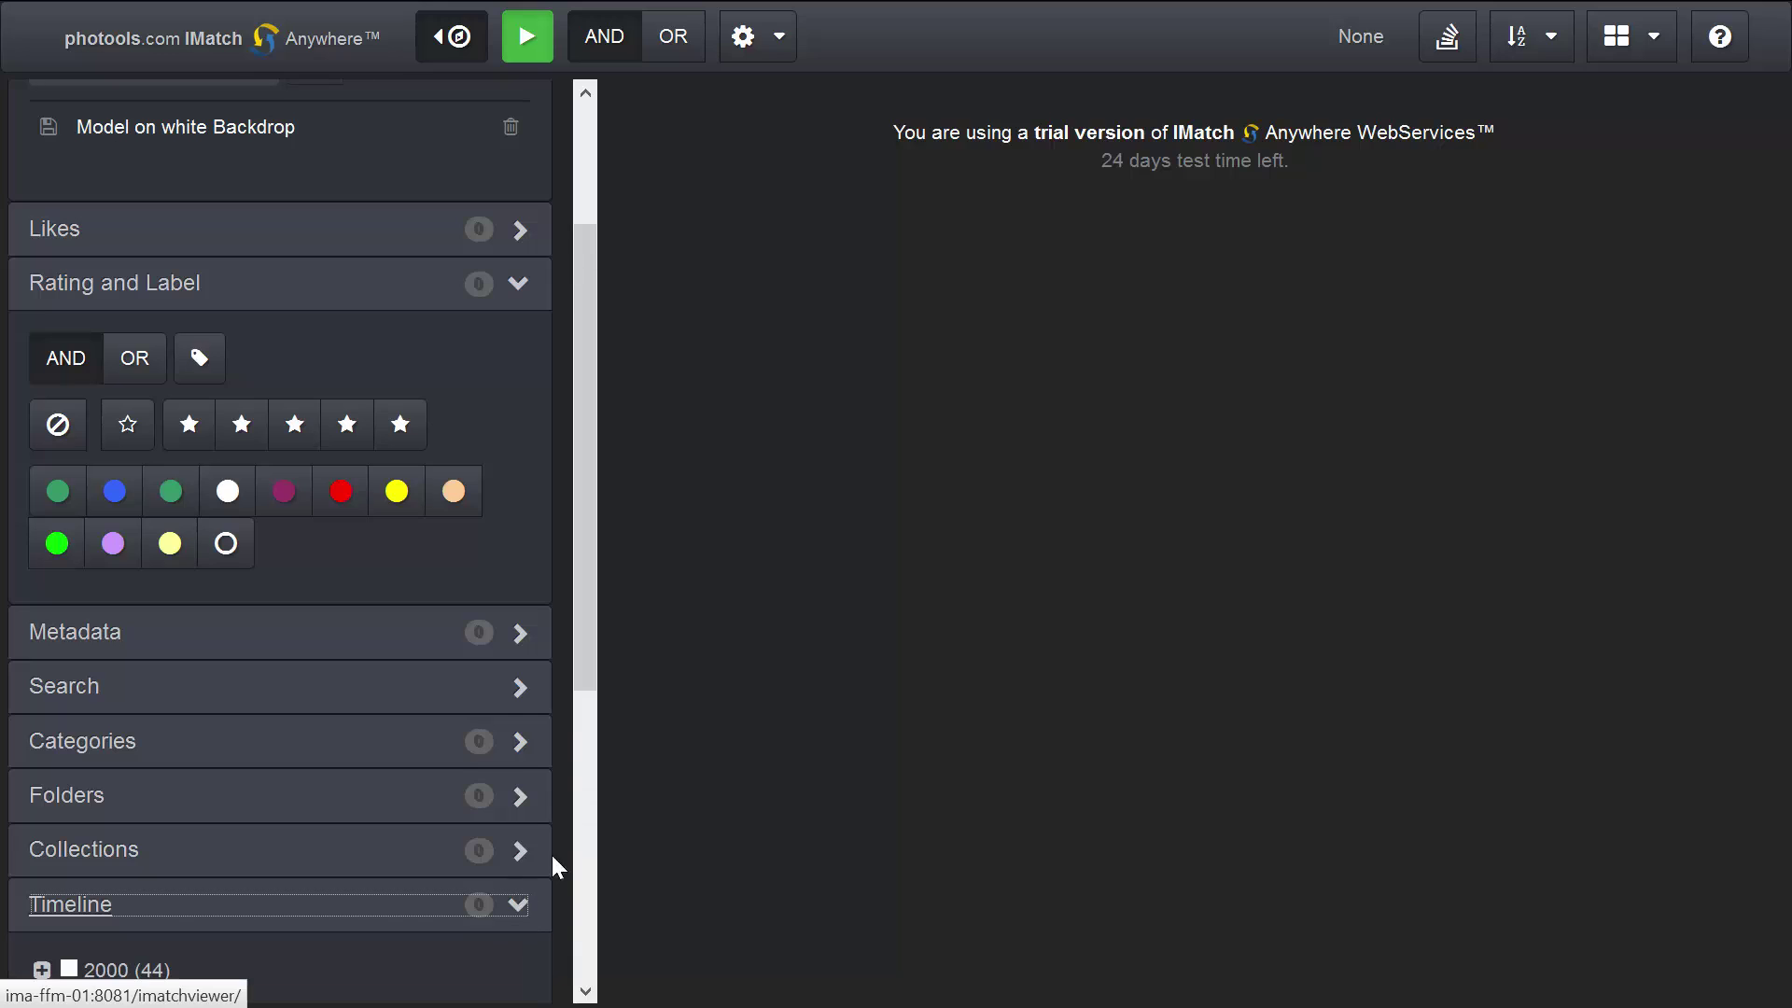
{"action": "scroll", "coordinate": [144, 883], "scroll_direction": "down", "scroll_amount": 2}
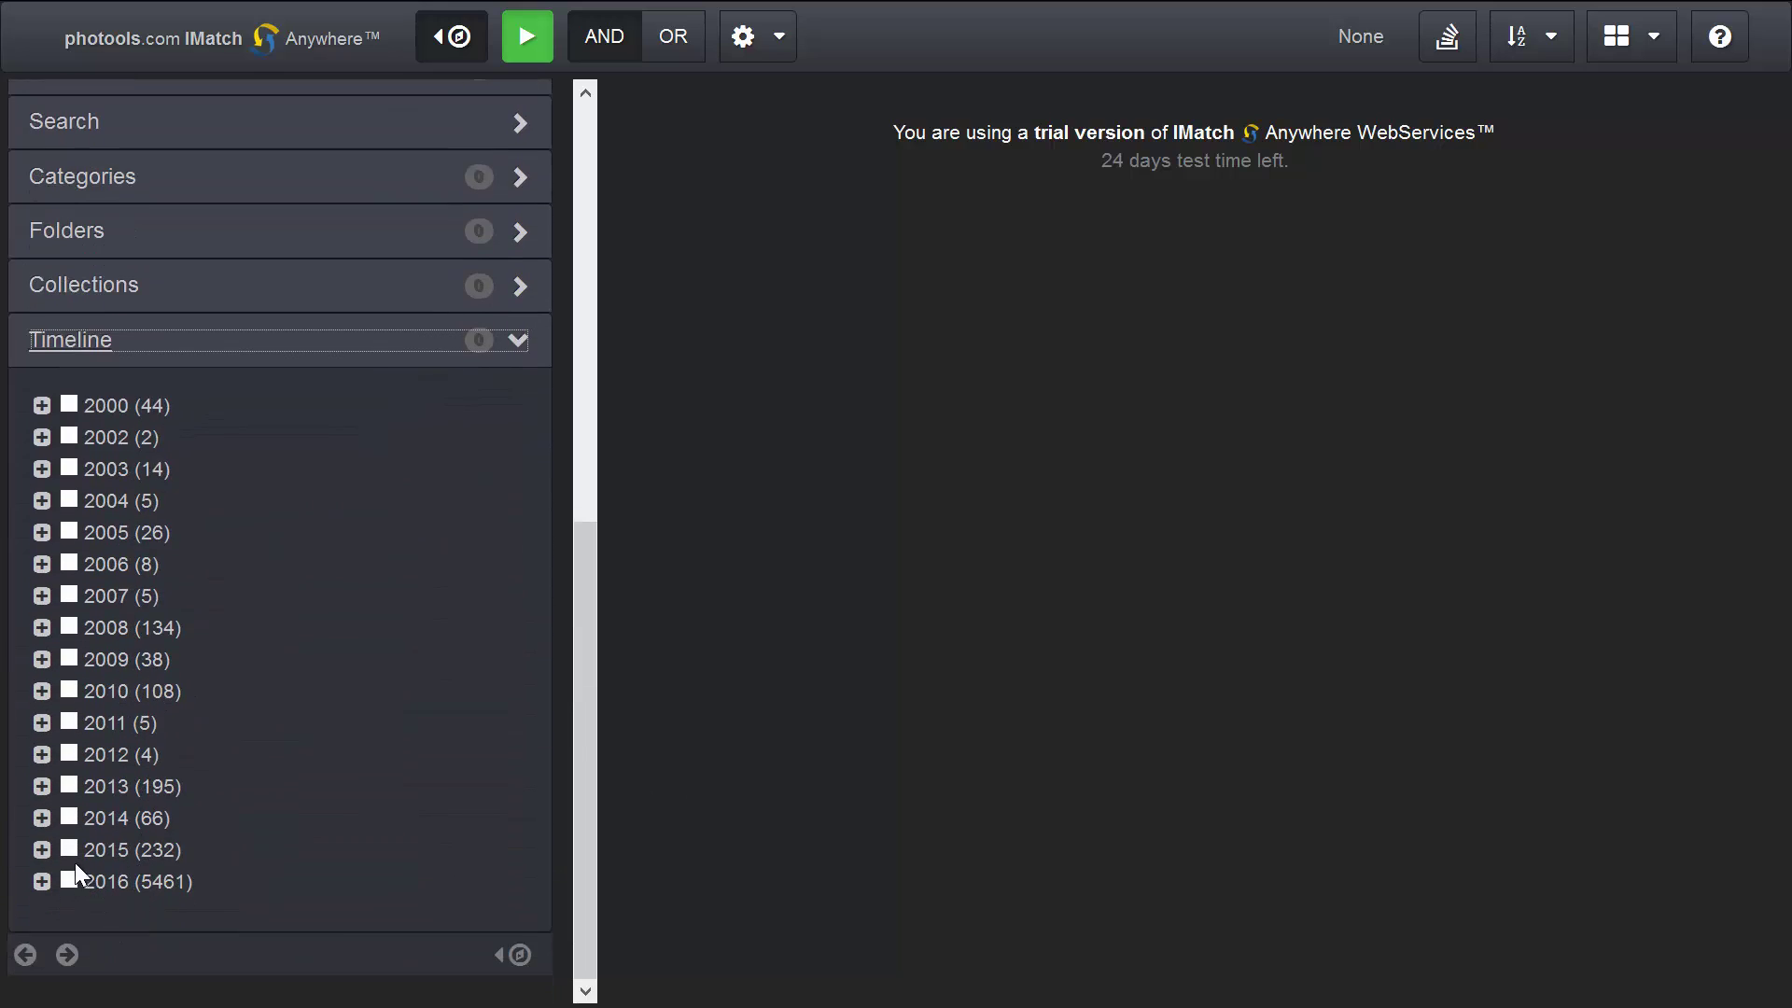
{"action": "left_click", "coordinate": [69, 849]}
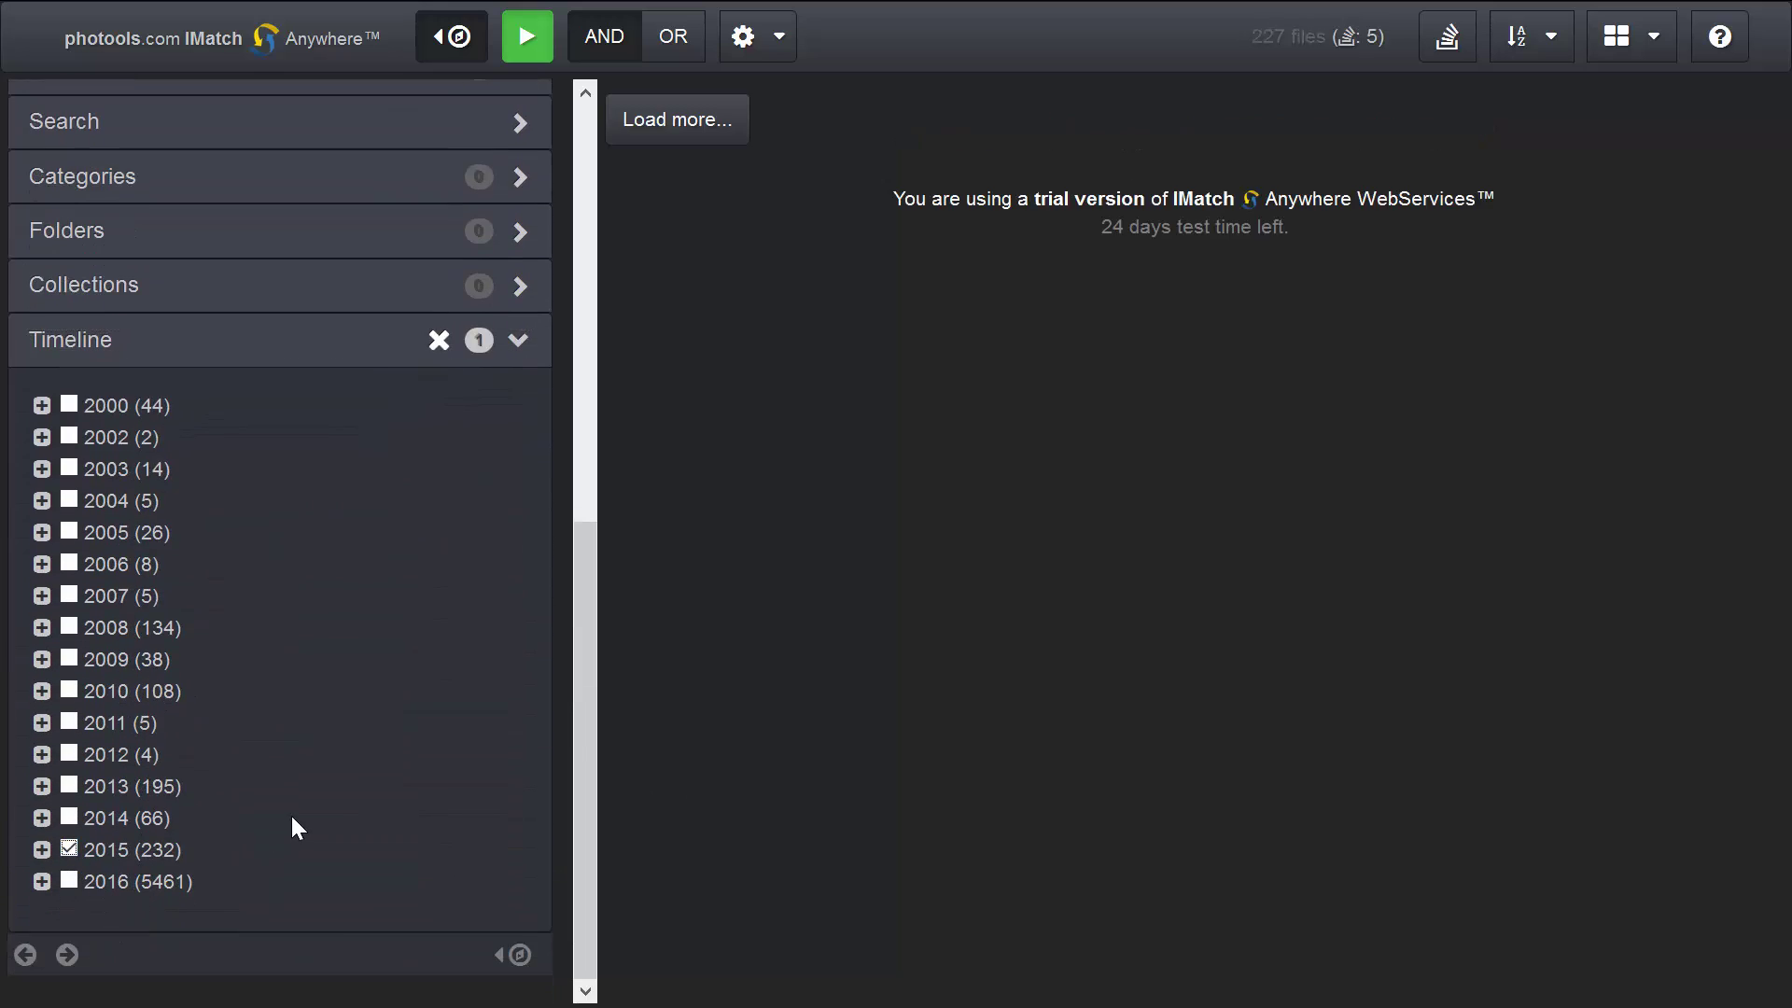
{"action": "scroll", "coordinate": [289, 814], "scroll_direction": "up", "scroll_amount": 5}
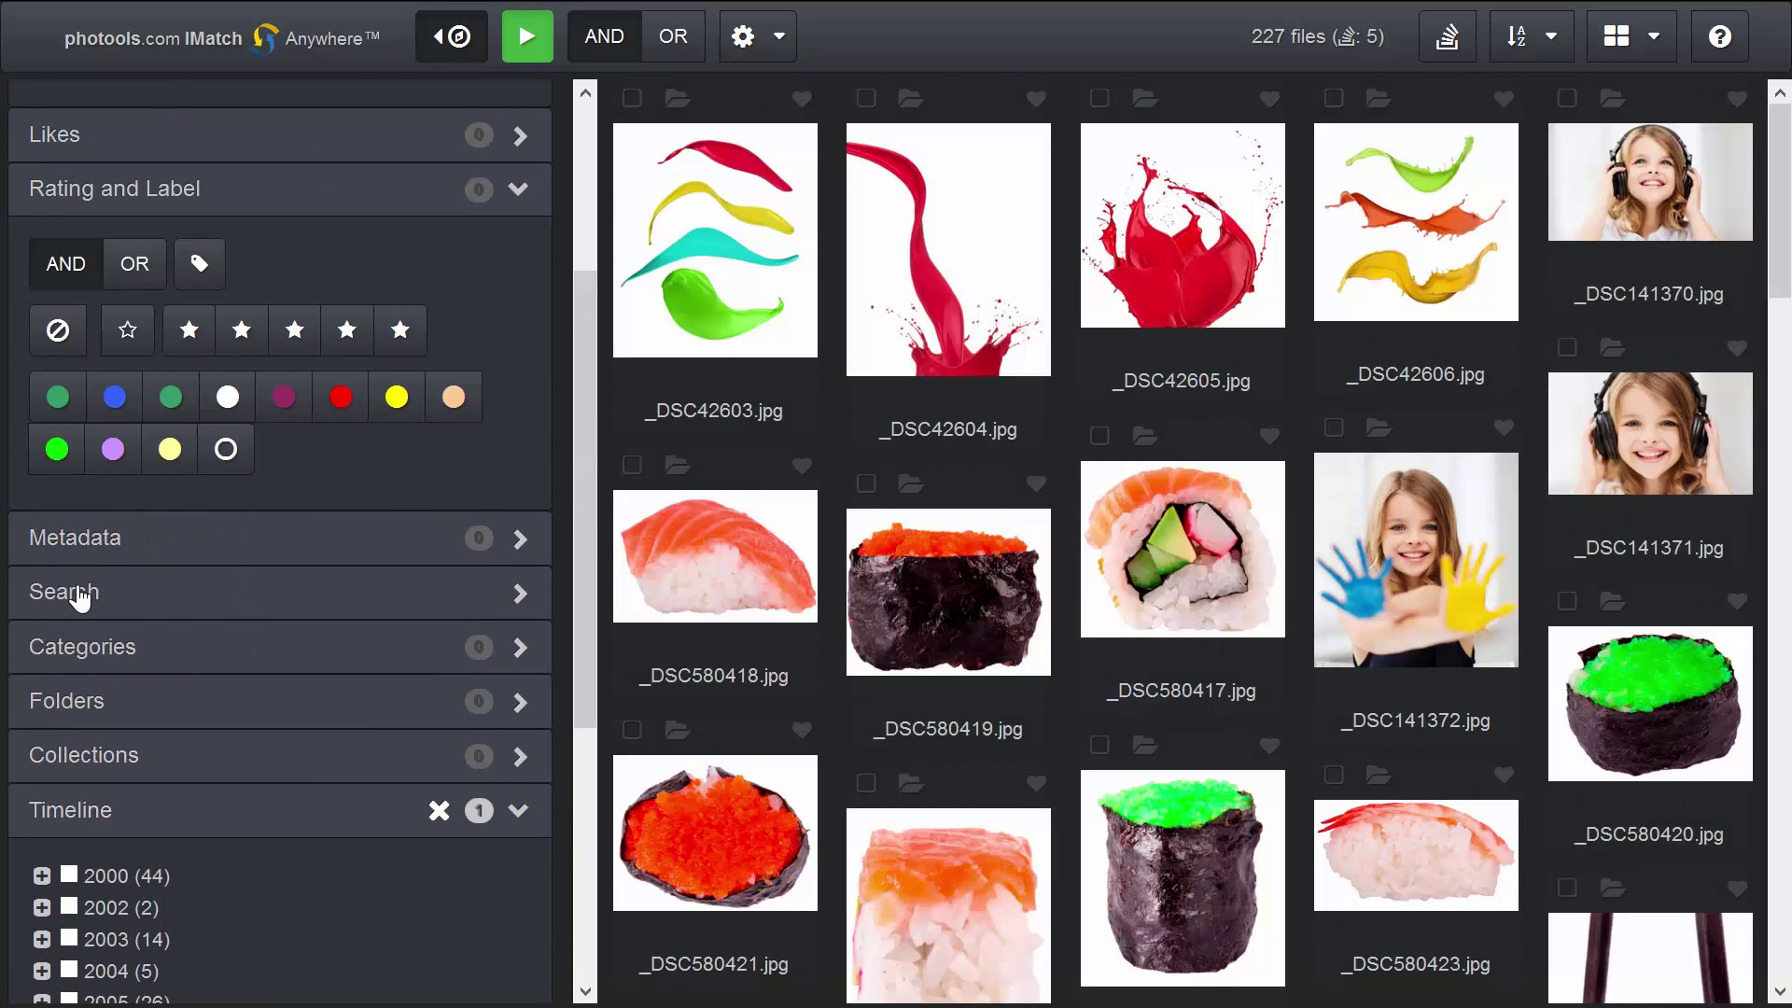
{"action": "left_click", "coordinate": [347, 329]}
{"action": "left_click", "coordinate": [399, 331]}
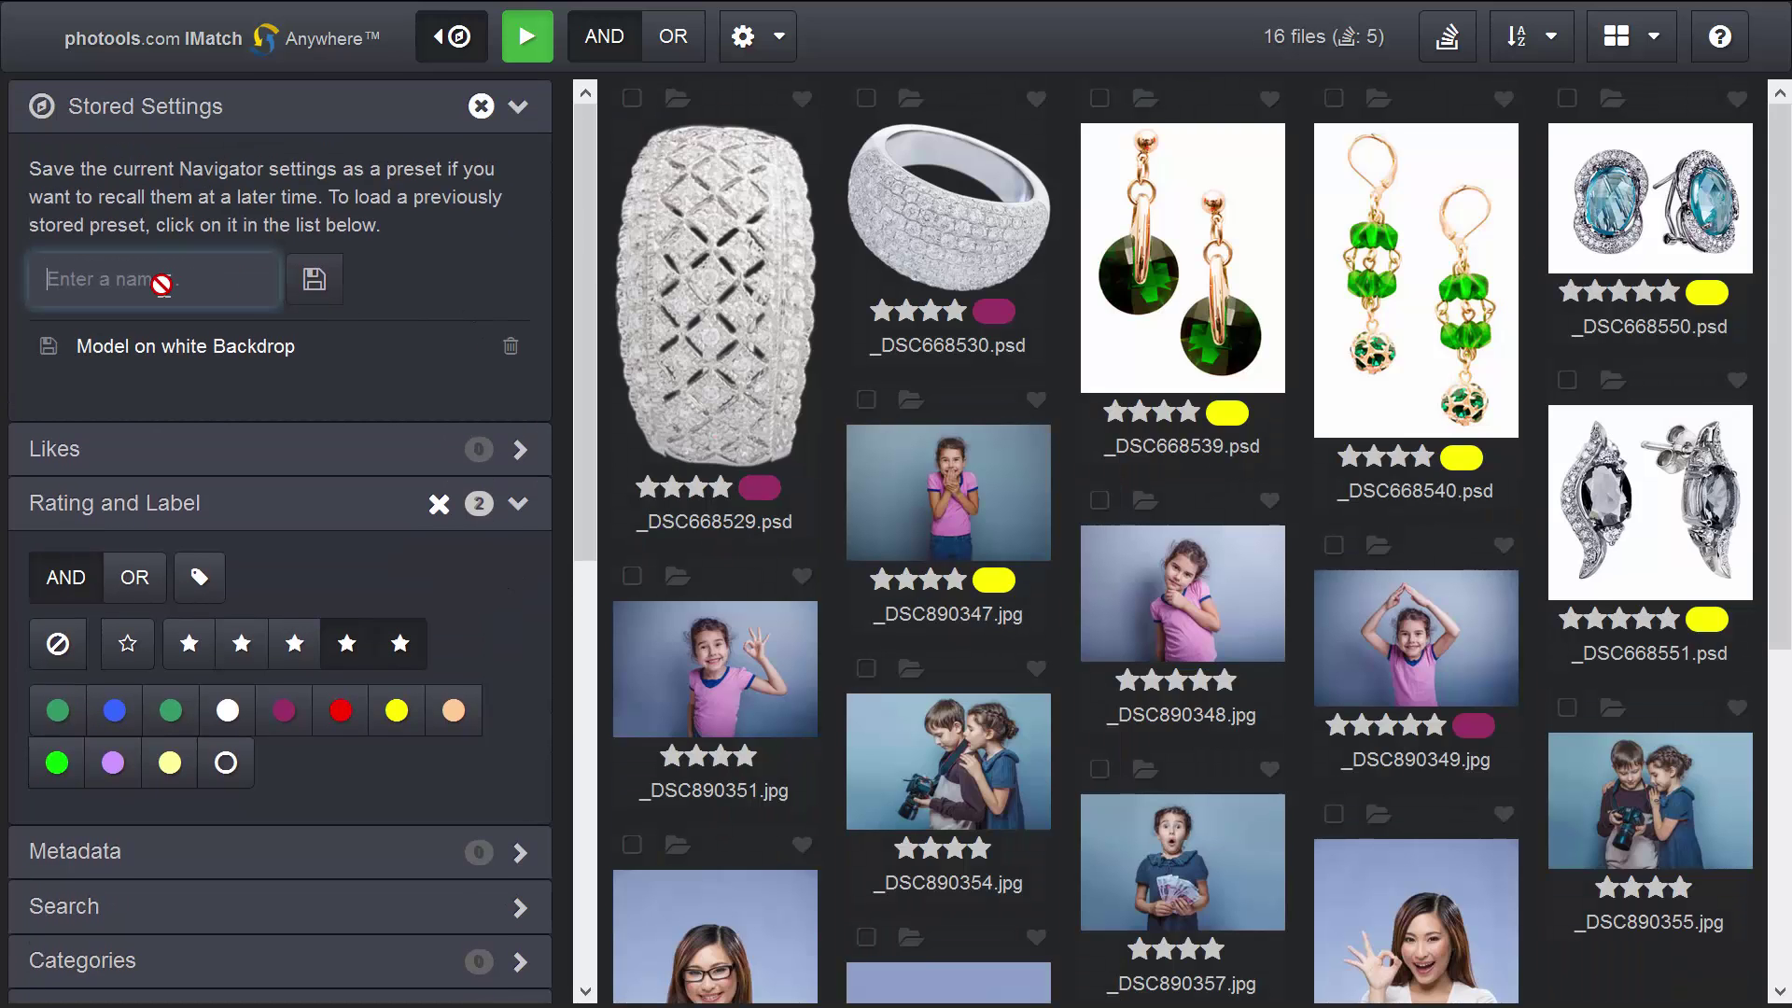
Save the filters as a preset named "Best of 2015" and clear all Navigator filters
{"action": "type", "text": "Best of 2015"}
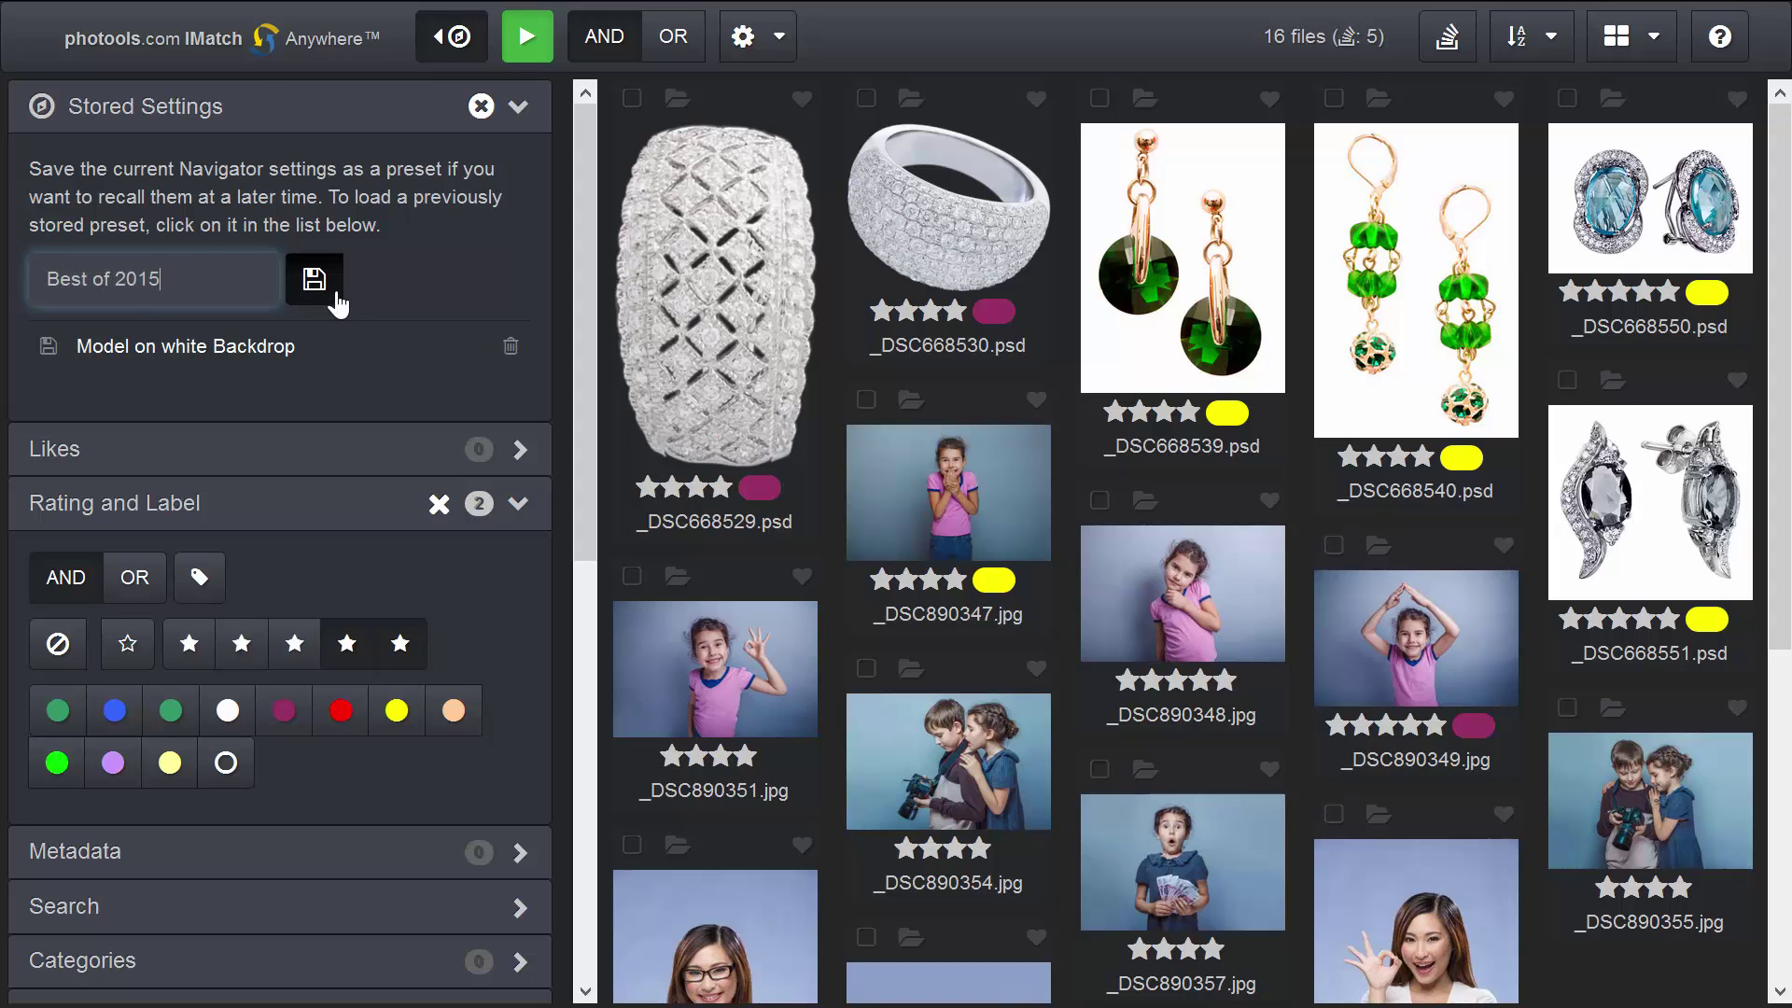
{"action": "left_click", "coordinate": [337, 297]}
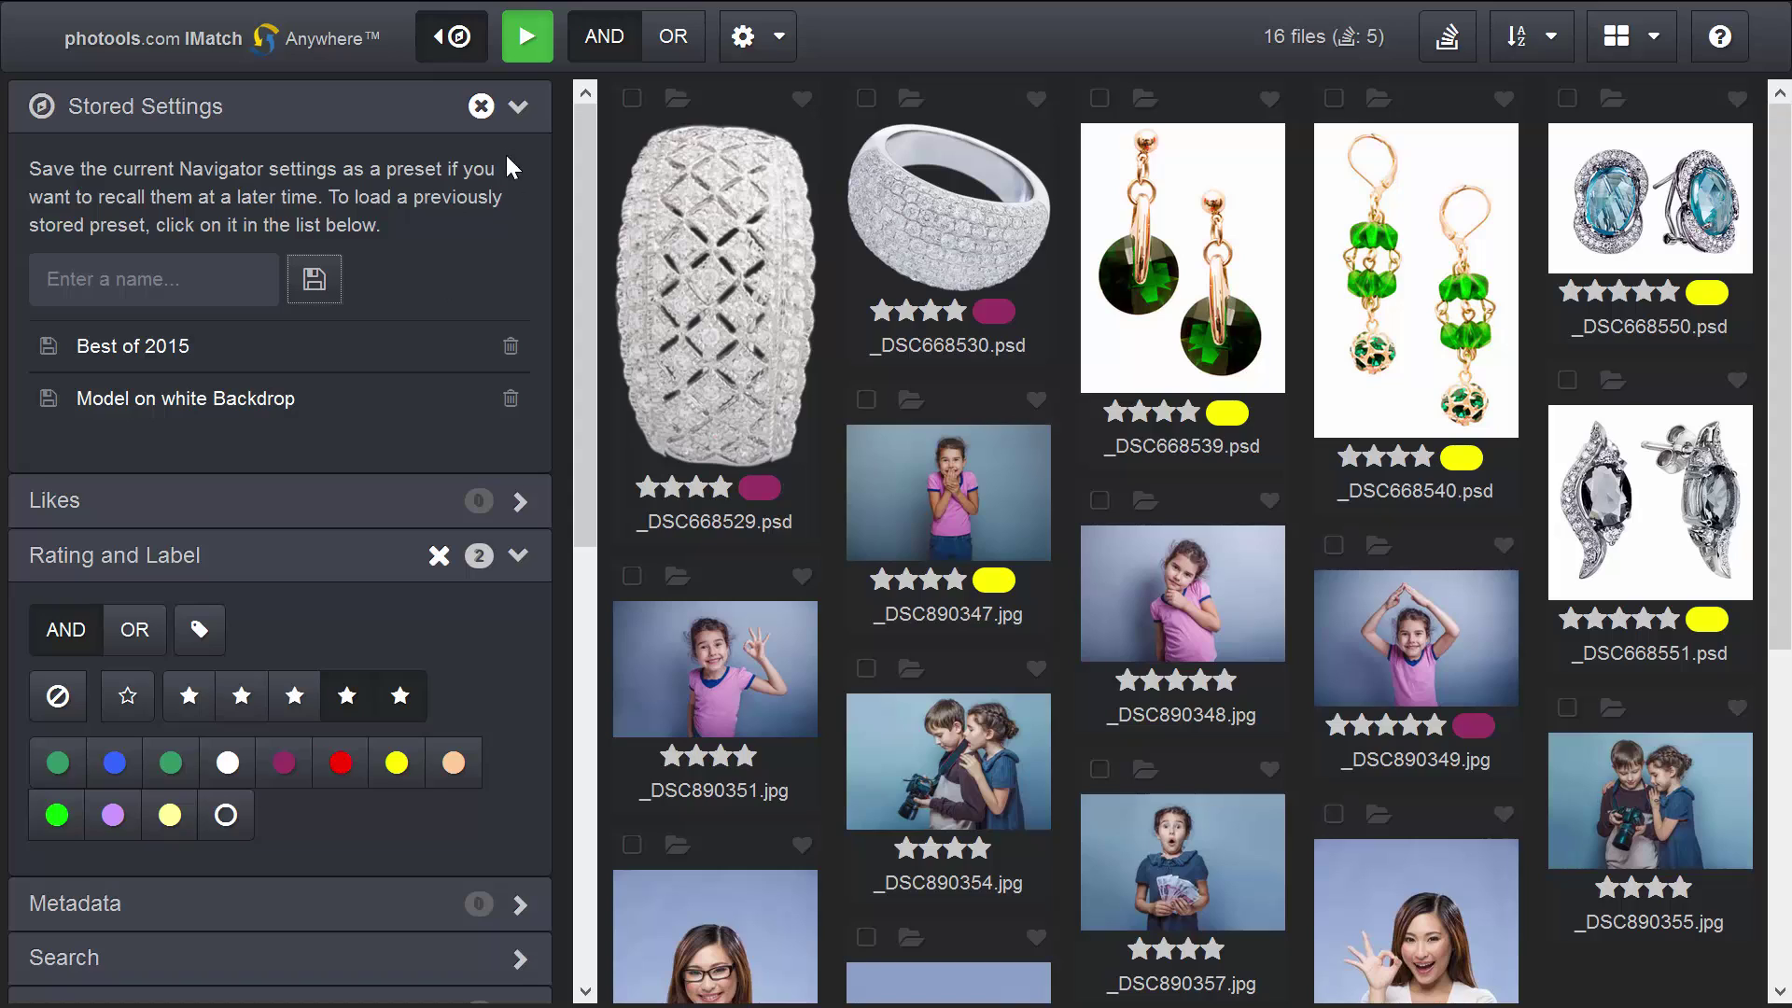
{"action": "left_click", "coordinate": [481, 105]}
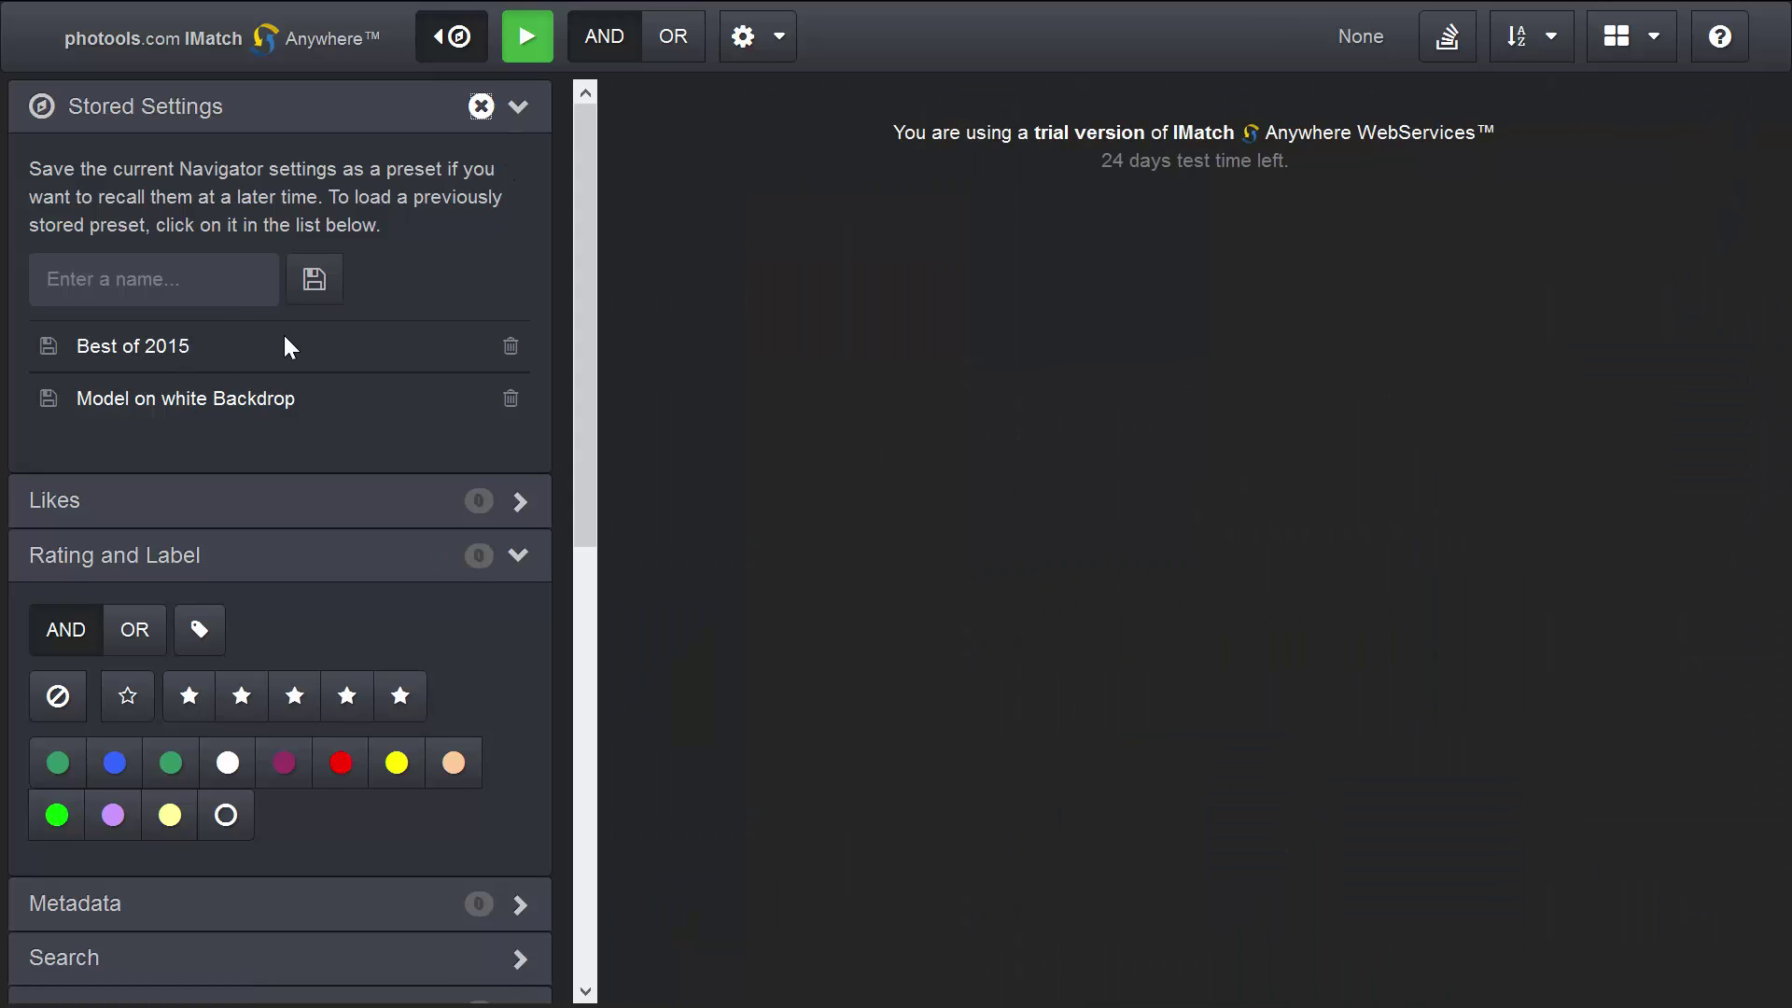
Load the Best of 2015 preset, switch to Model on white Backdrop, and return to Best of 2015
{"action": "left_click", "coordinate": [152, 351]}
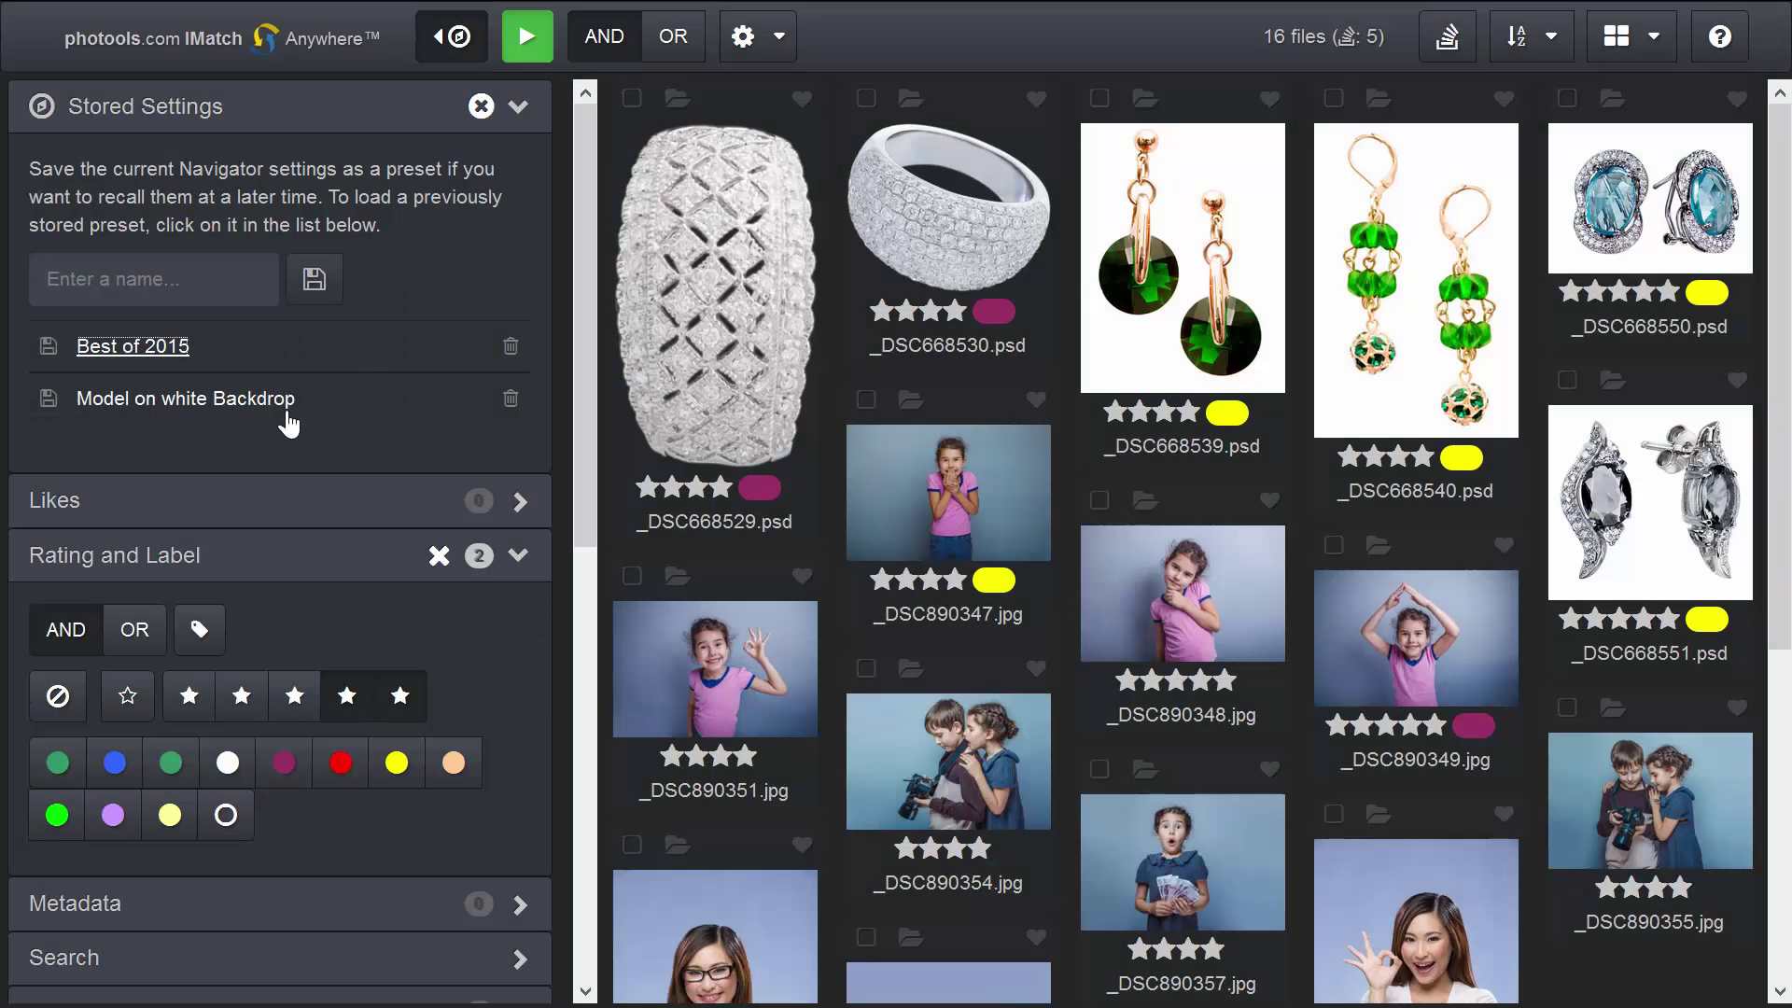
{"action": "left_click", "coordinate": [245, 403]}
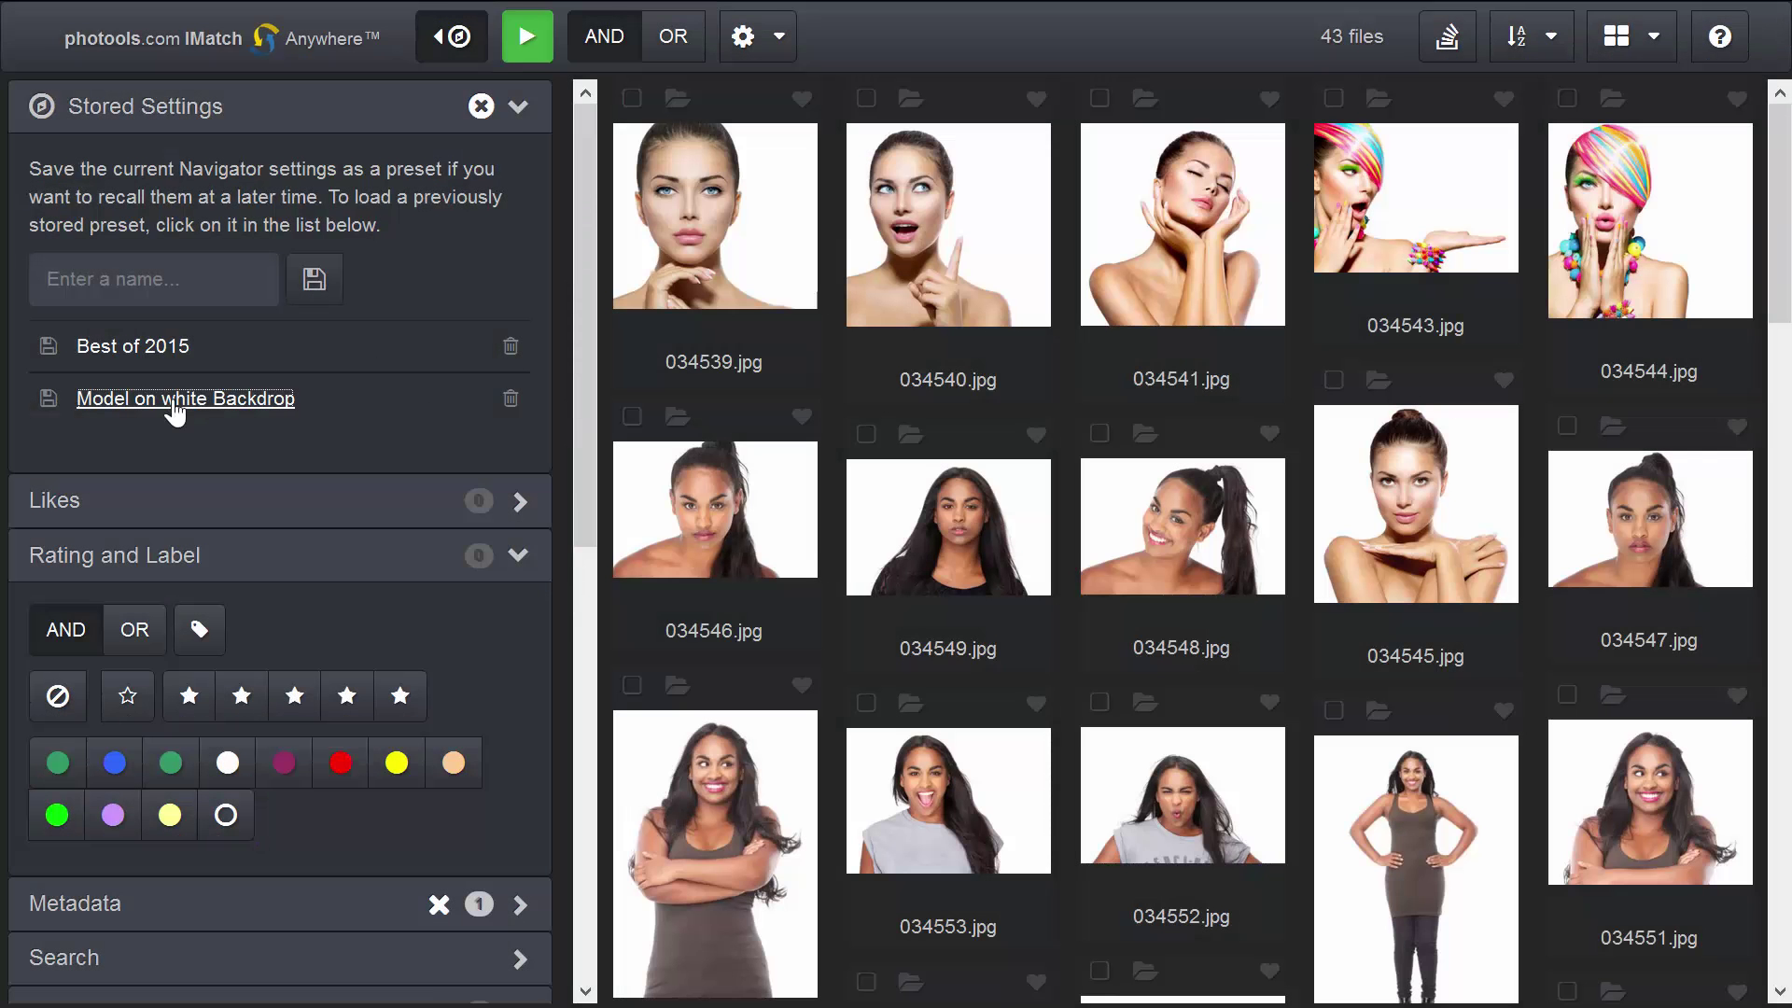
{"action": "left_click", "coordinate": [131, 352]}
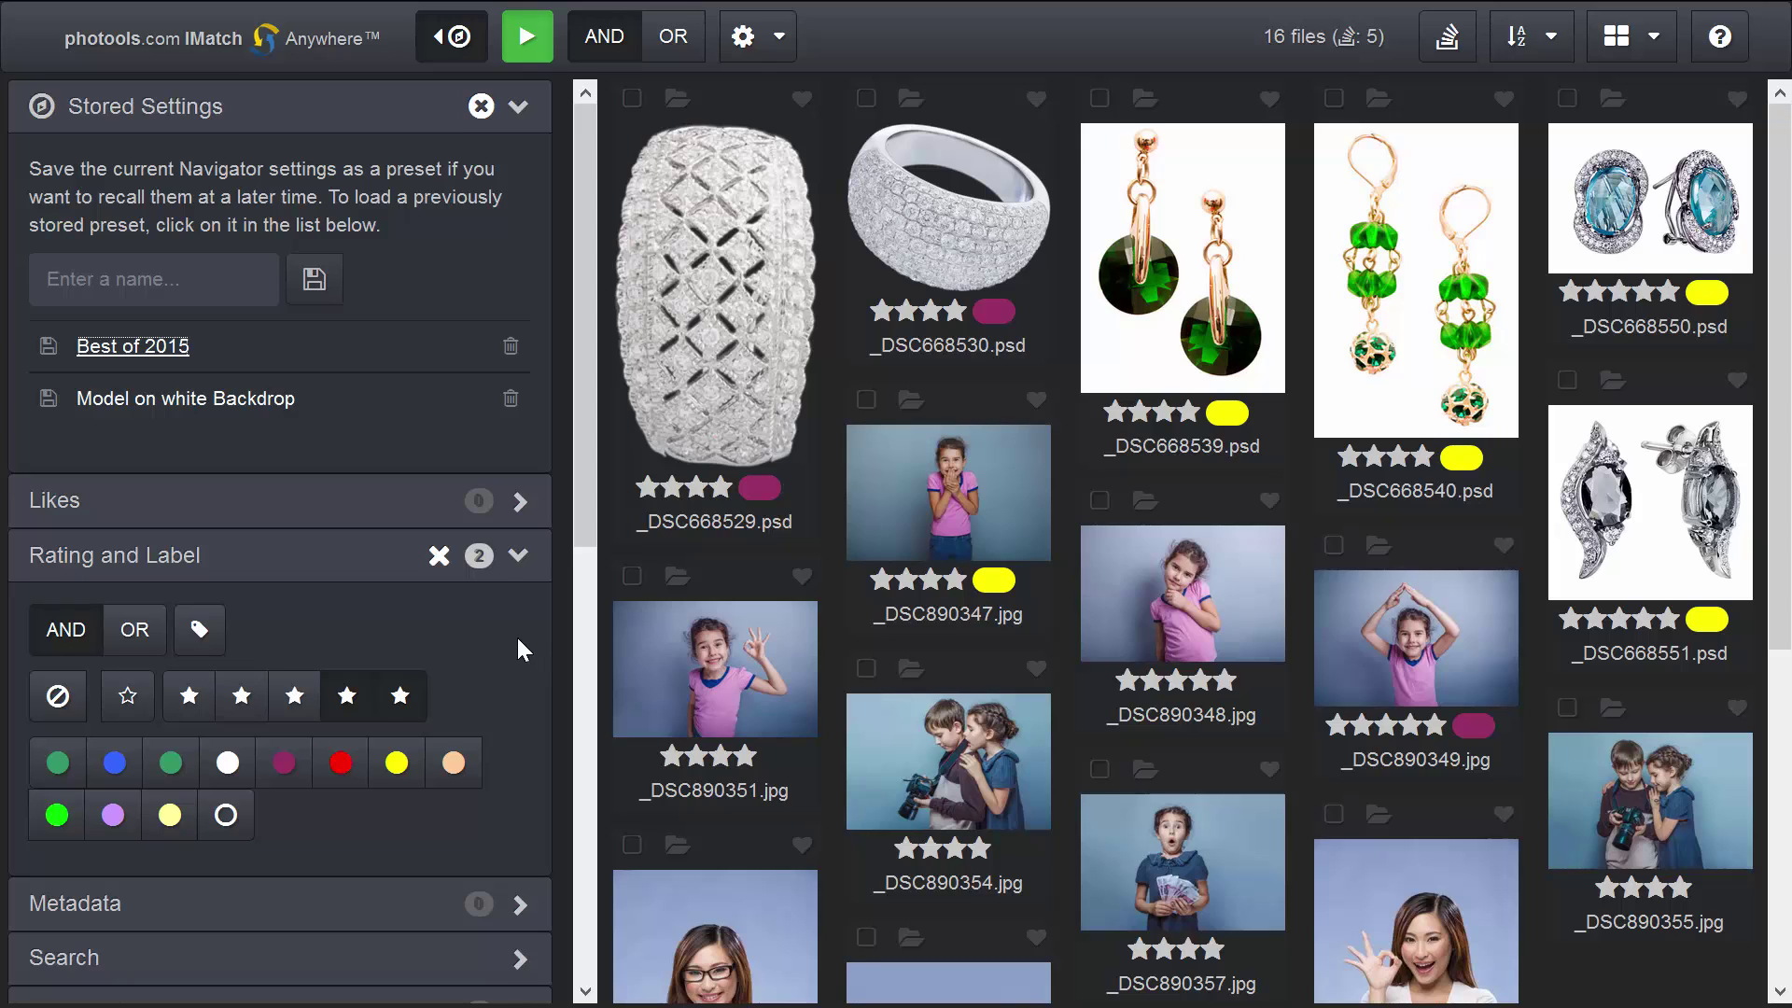
Narrow the files by the yellow and purple labels, and reload the Best of 2015 preset to drop them
{"action": "scroll", "coordinate": [513, 631], "scroll_direction": "down", "scroll_amount": 2}
{"action": "left_click", "coordinate": [395, 644]}
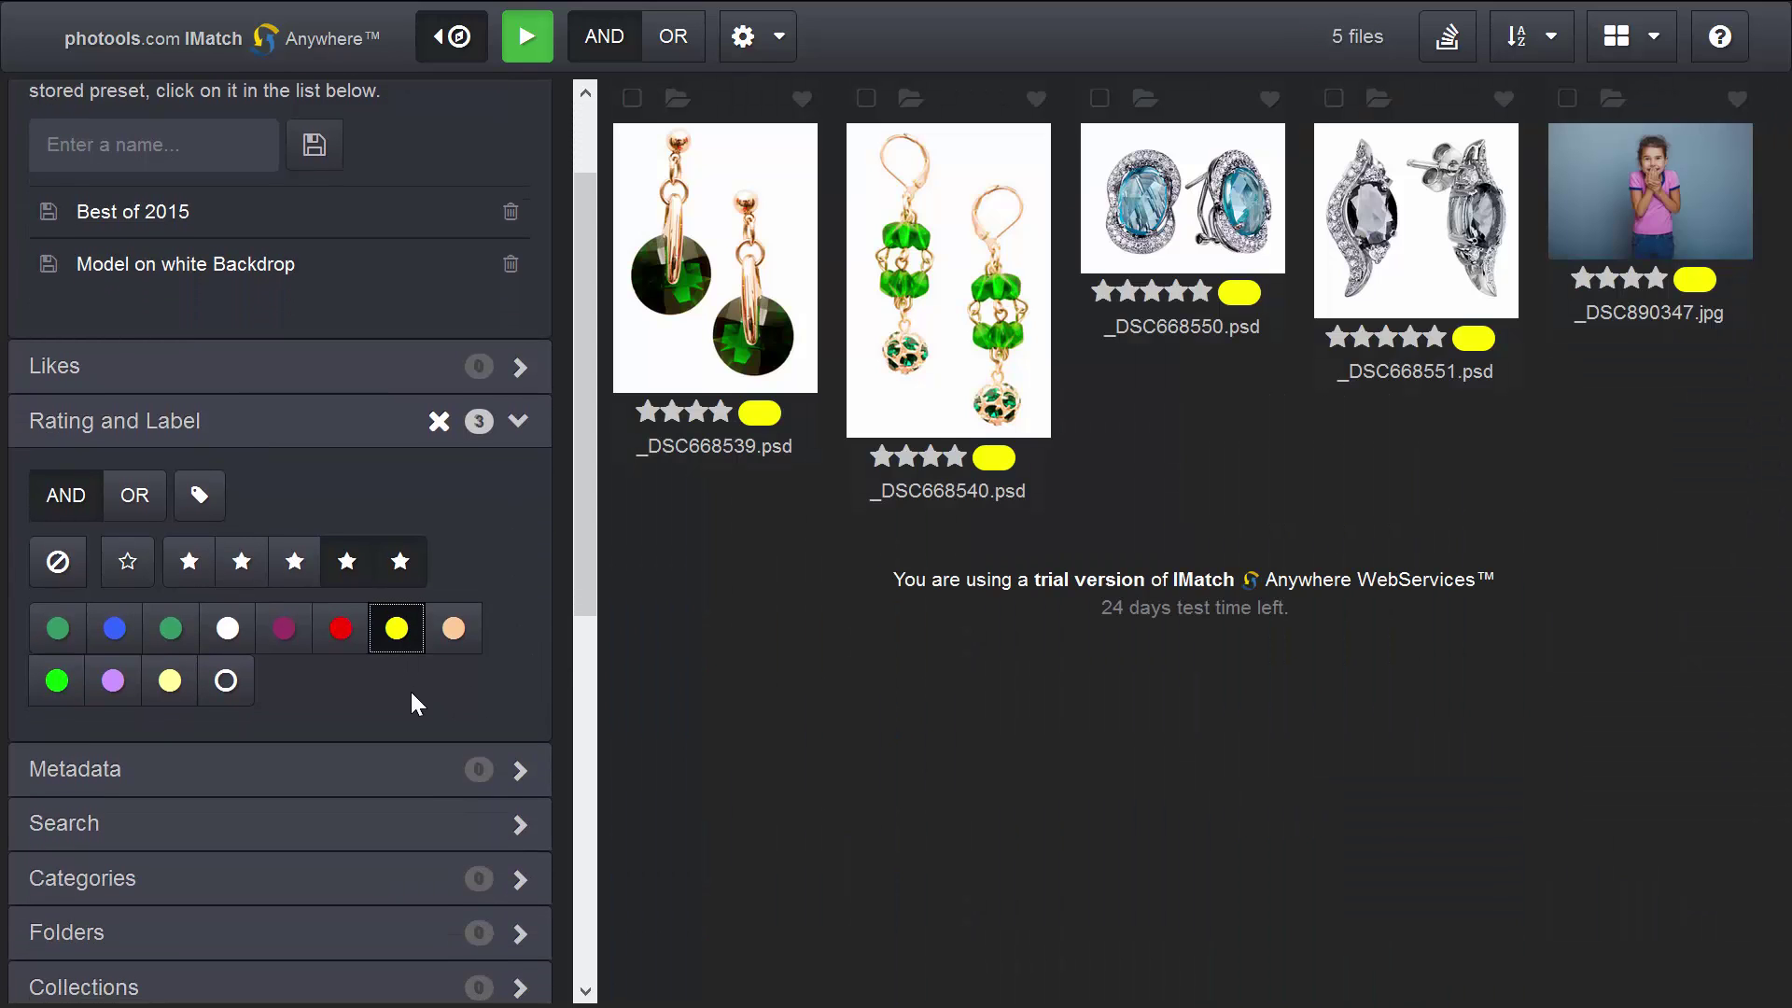
{"action": "left_click", "coordinate": [292, 637]}
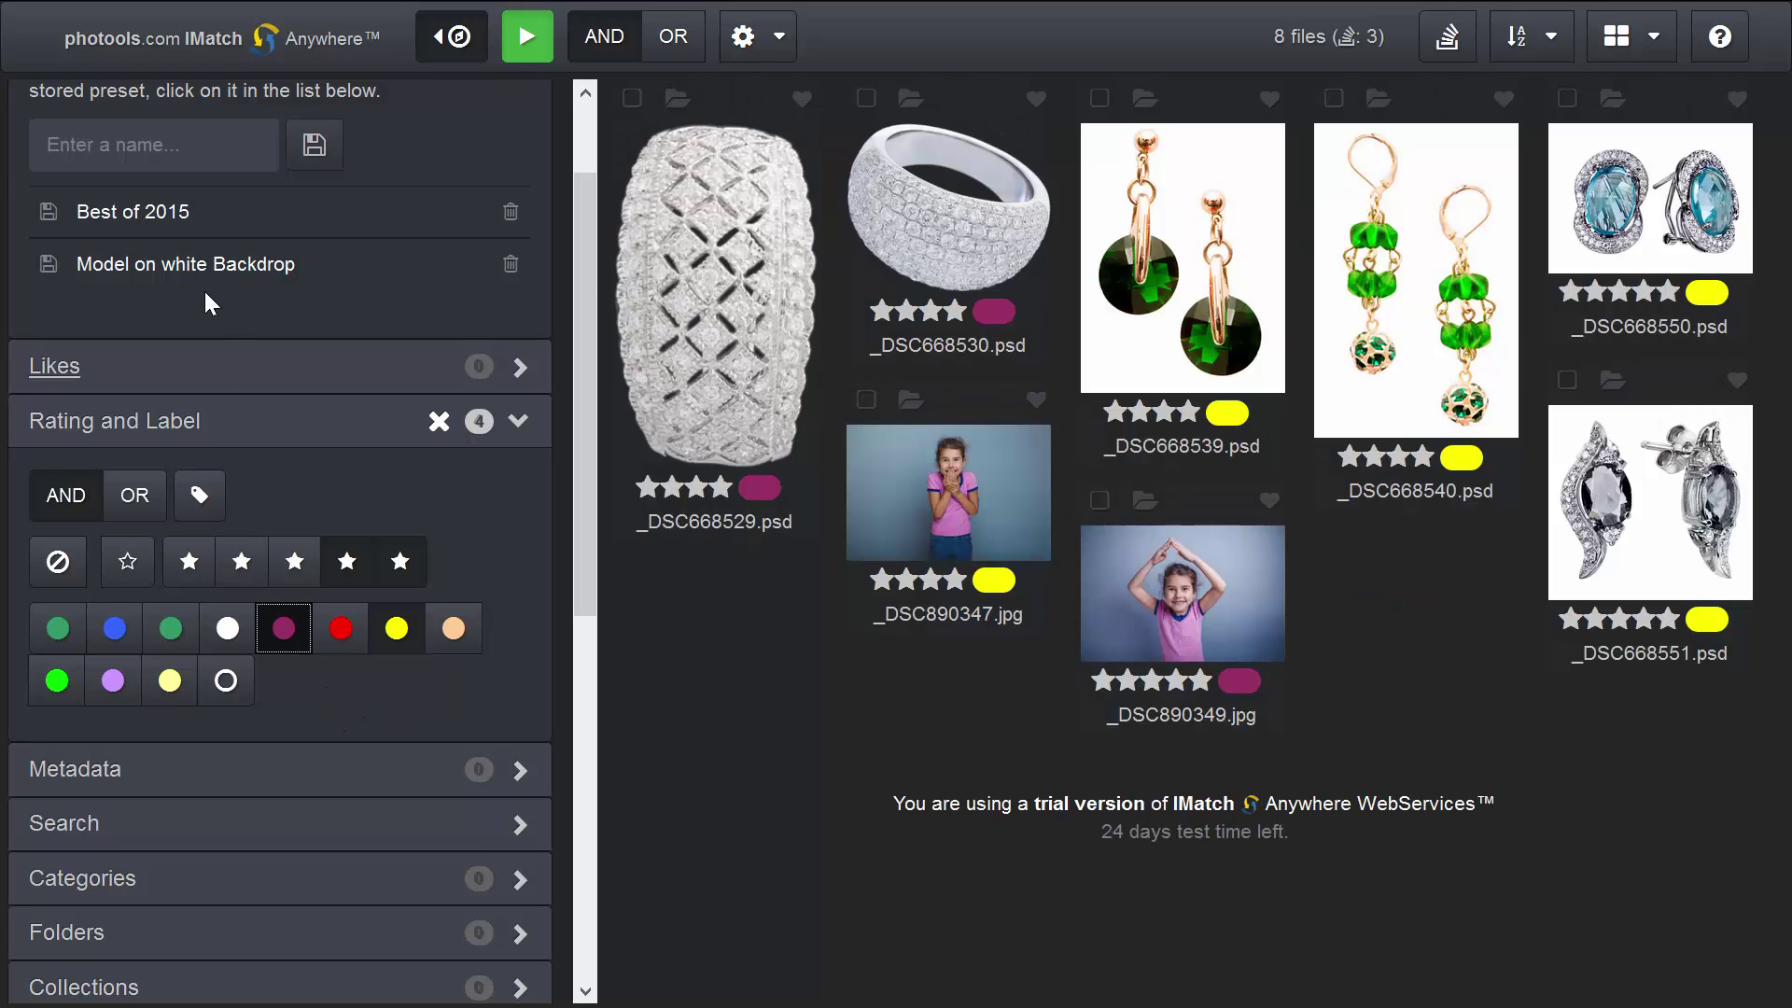
{"action": "left_click", "coordinate": [148, 222]}
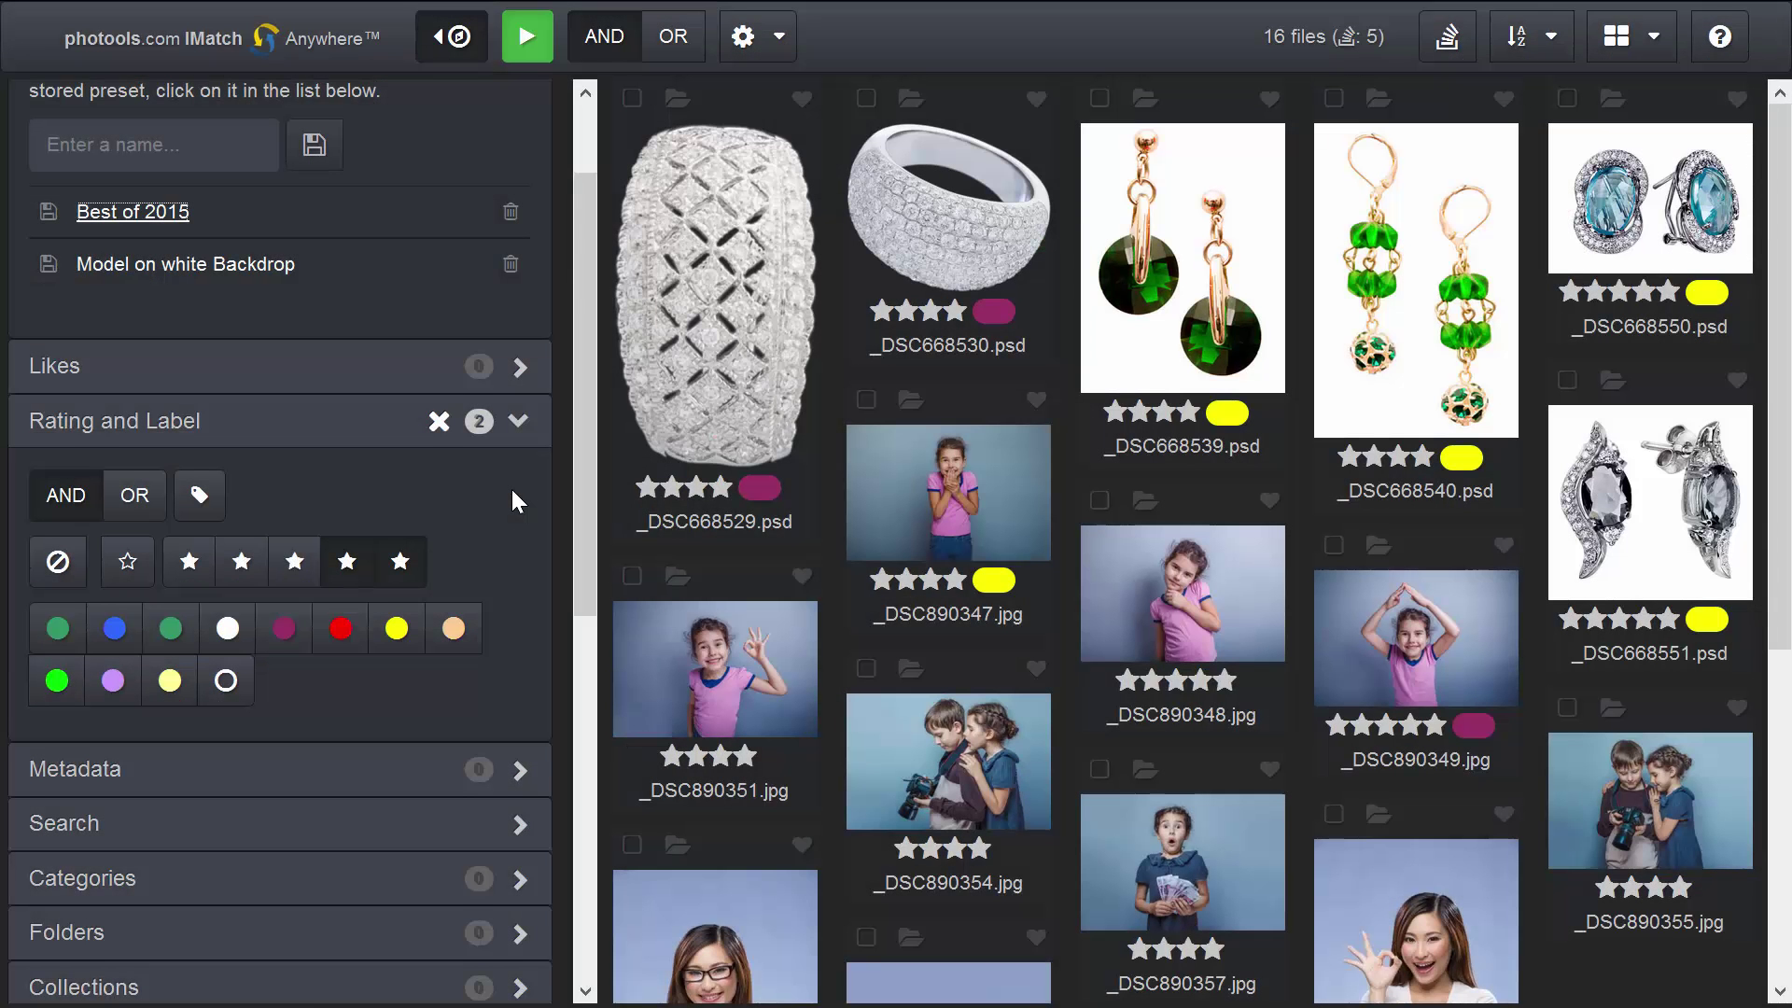
Expand the metadata filters, filter the files by the PSD file format, and remove that format filter
{"action": "key", "text": "Tab"}
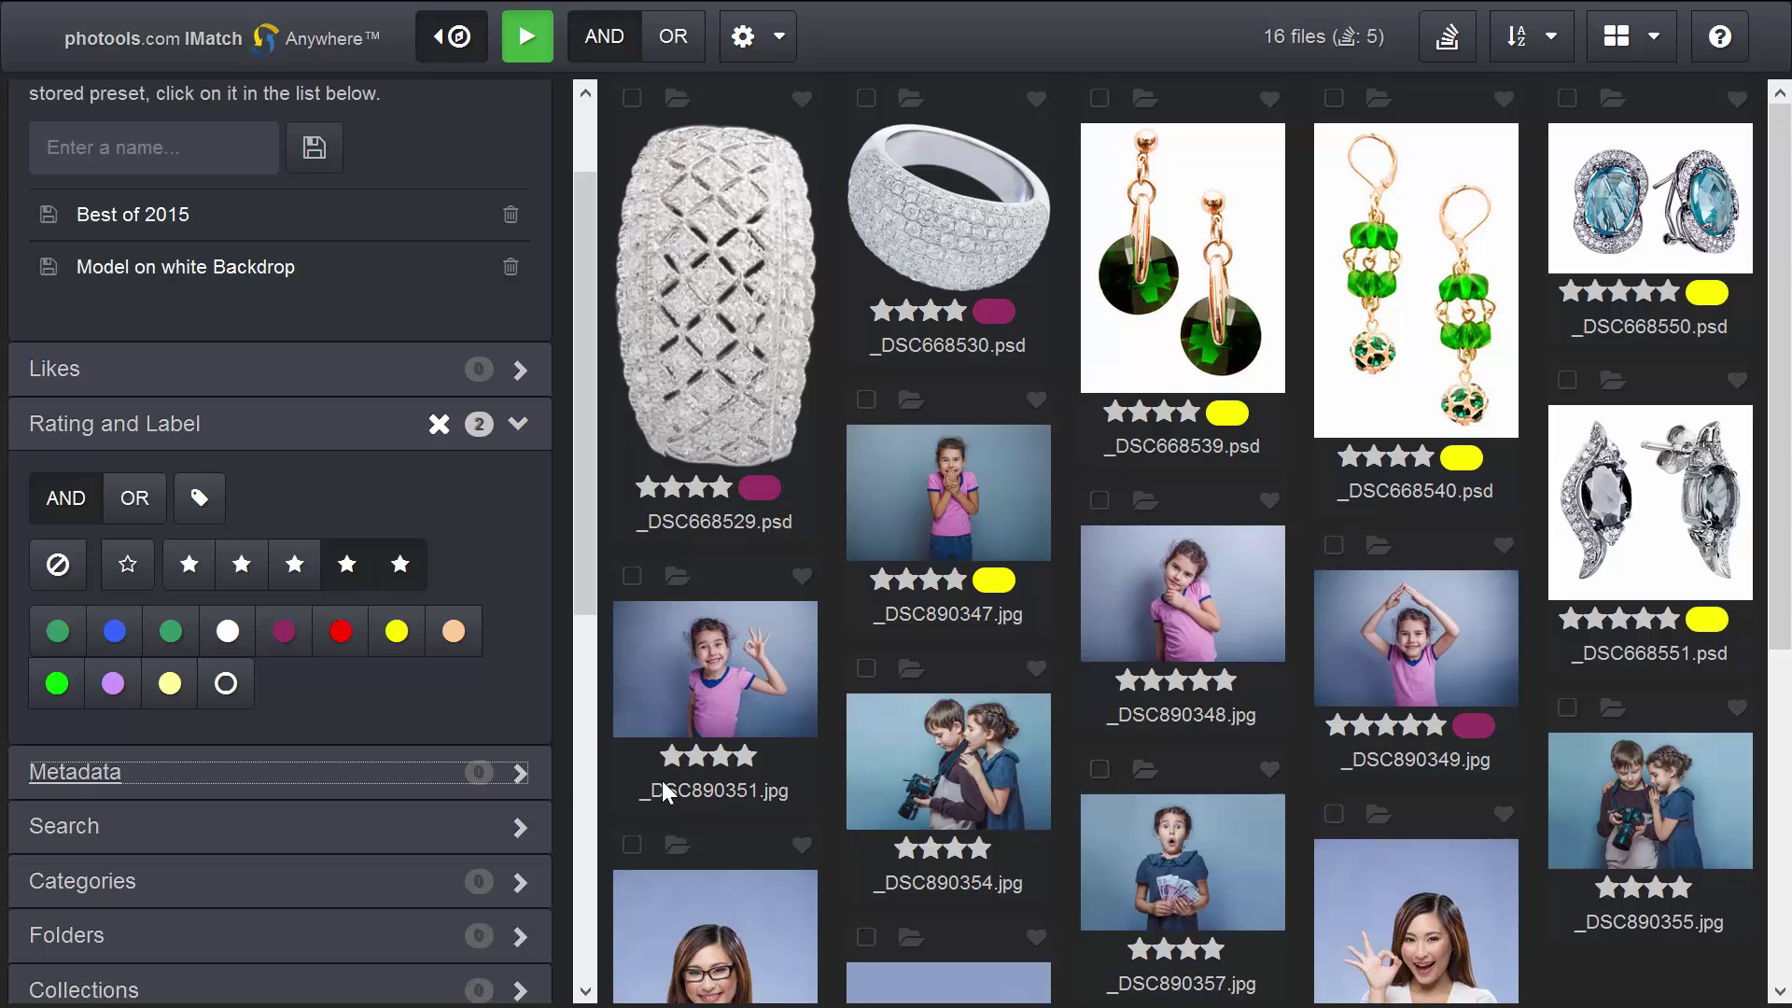
{"action": "left_click", "coordinate": [533, 767]}
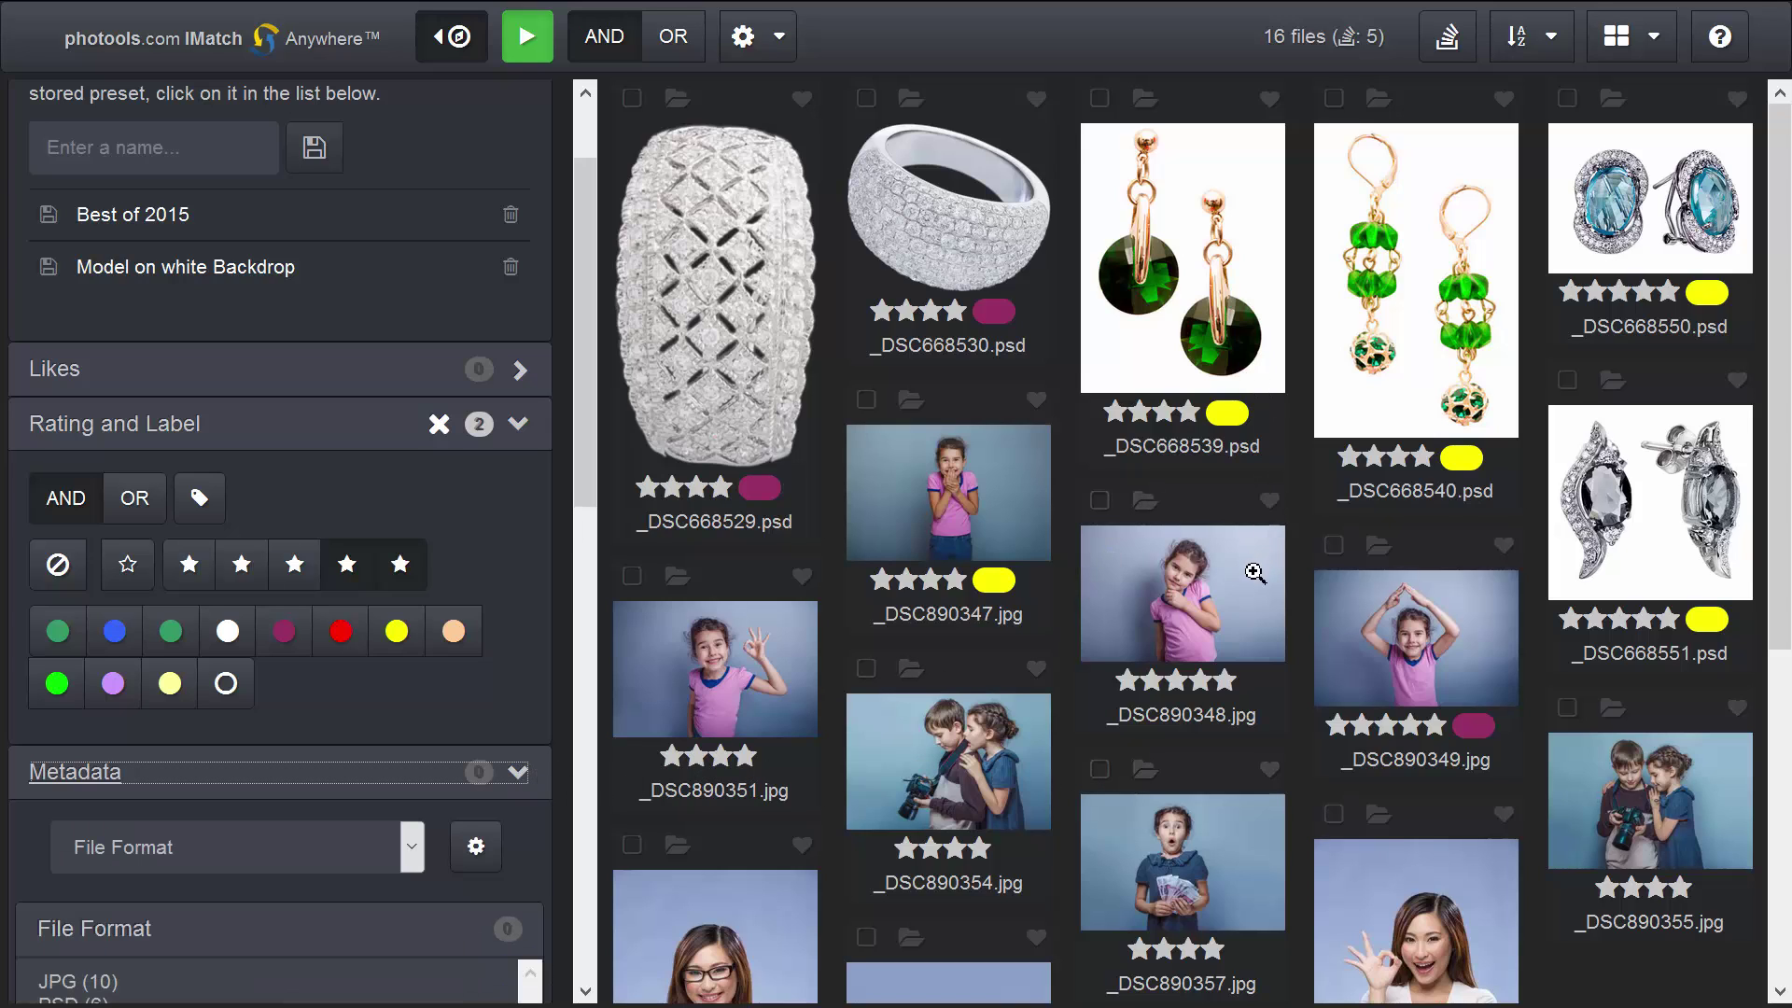
{"action": "scroll", "coordinate": [1254, 588], "scroll_direction": "down", "scroll_amount": 2}
{"action": "scroll", "coordinate": [1251, 597], "scroll_direction": "up", "scroll_amount": 2}
{"action": "left_click_drag", "start_coordinate": [590, 450], "coordinate": [567, 596]}
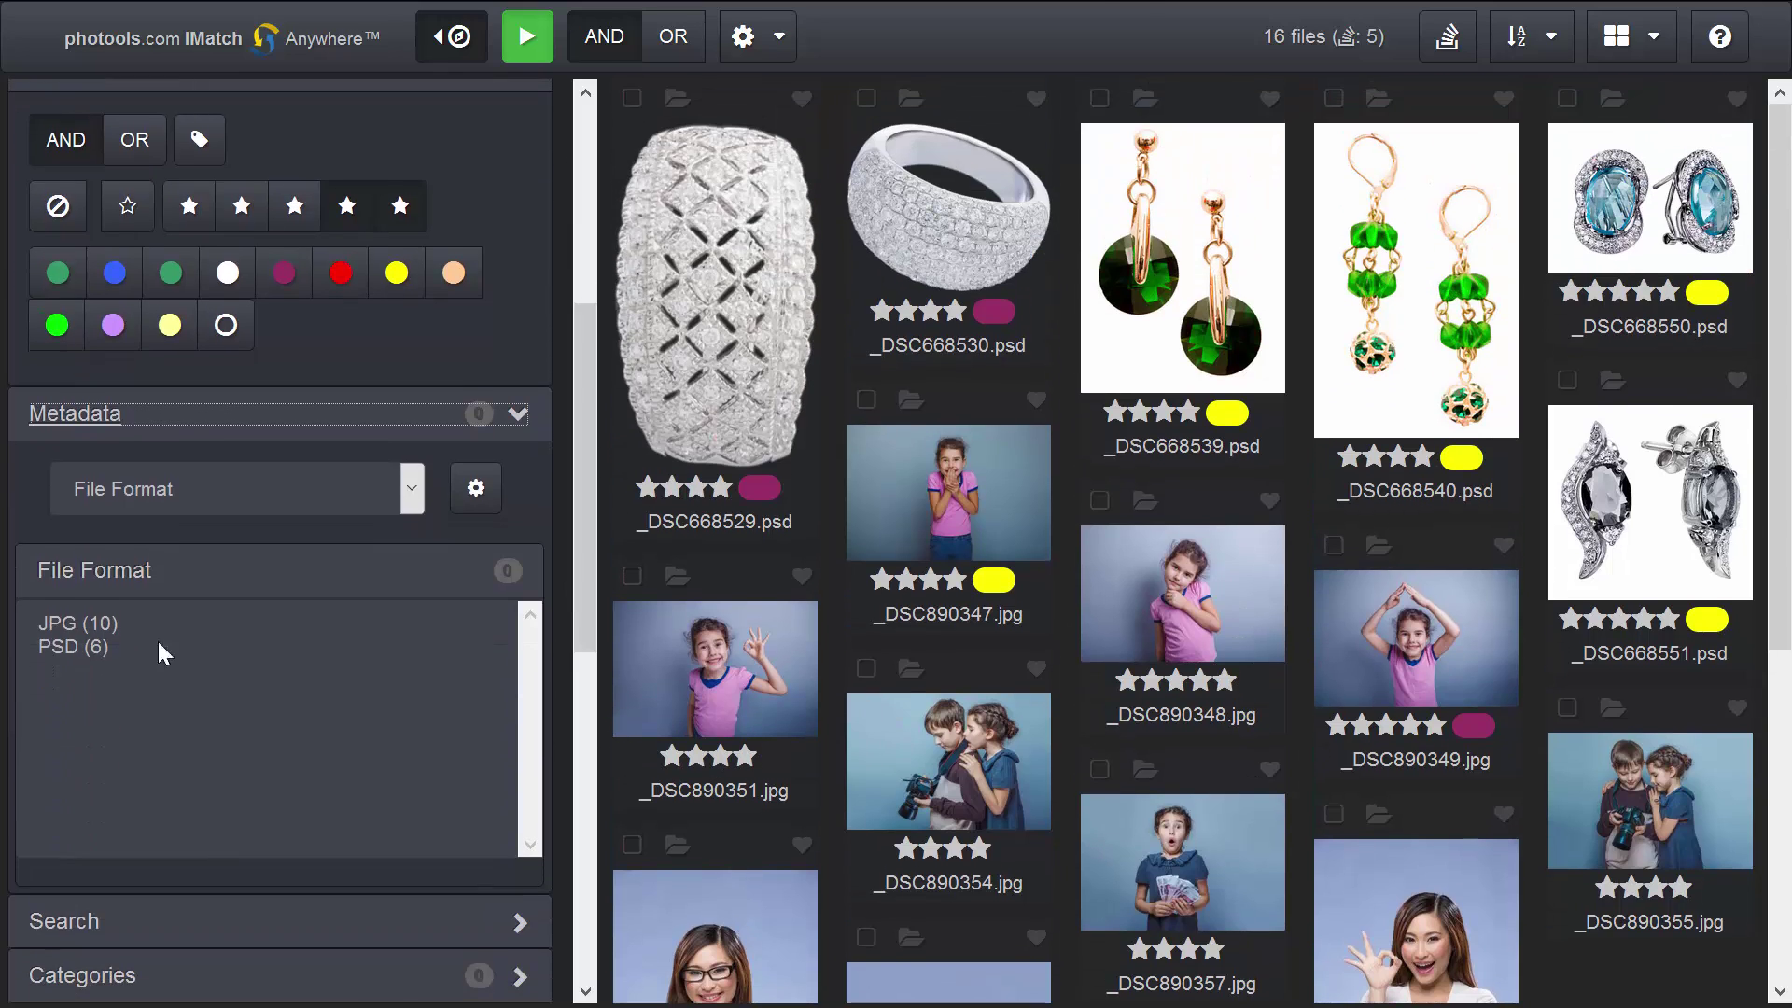
{"action": "left_click", "coordinate": [95, 651]}
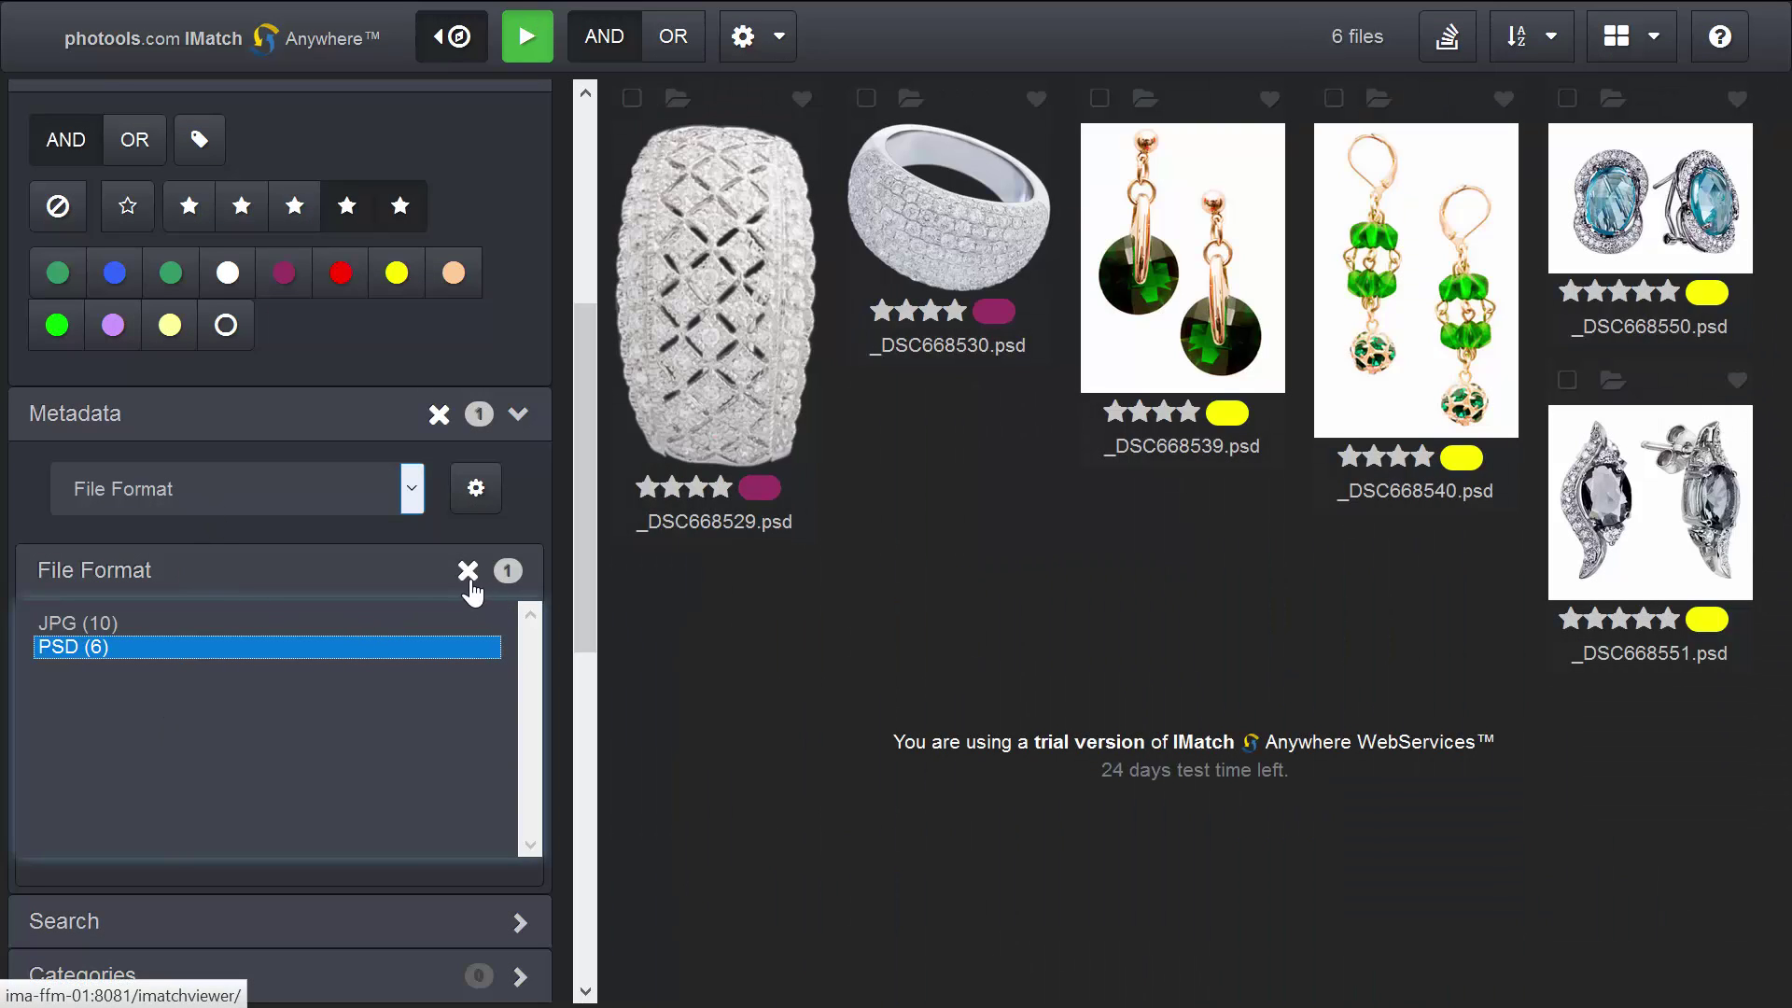
{"action": "left_click", "coordinate": [468, 571]}
Switch the metadata filter to Location and filter the files by the city Frankfurt am Main
{"action": "left_click", "coordinate": [412, 488]}
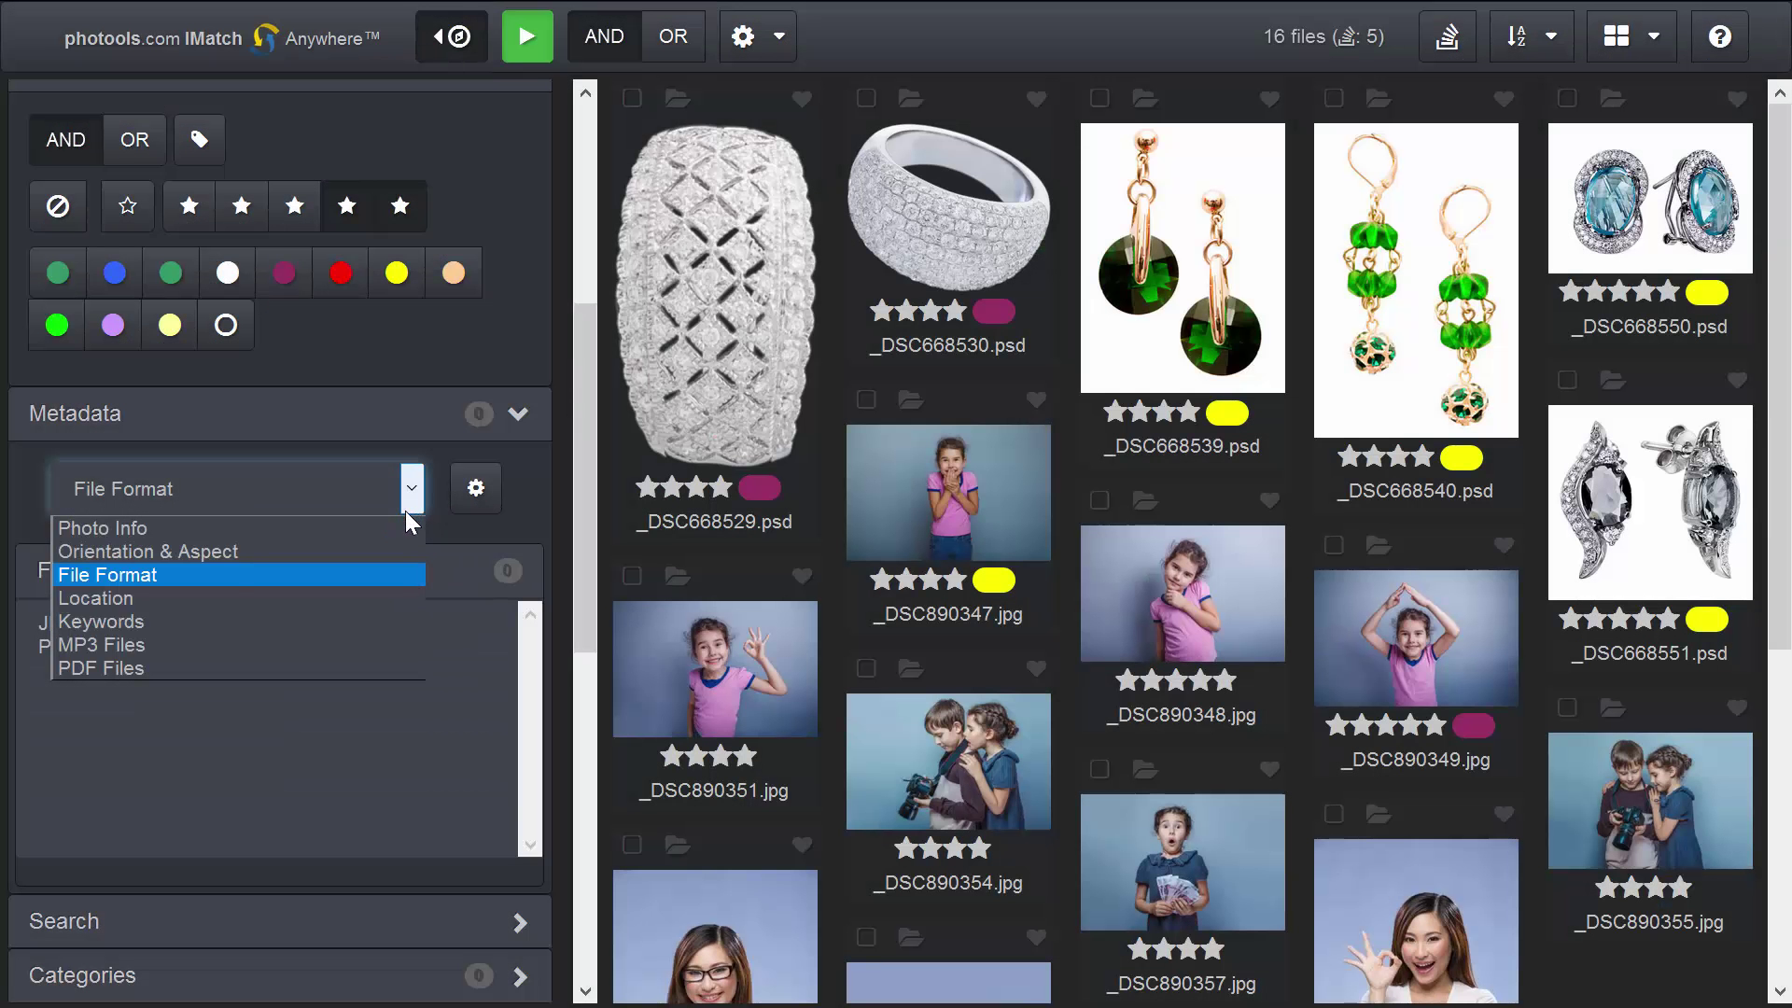
{"action": "left_click", "coordinate": [310, 599]}
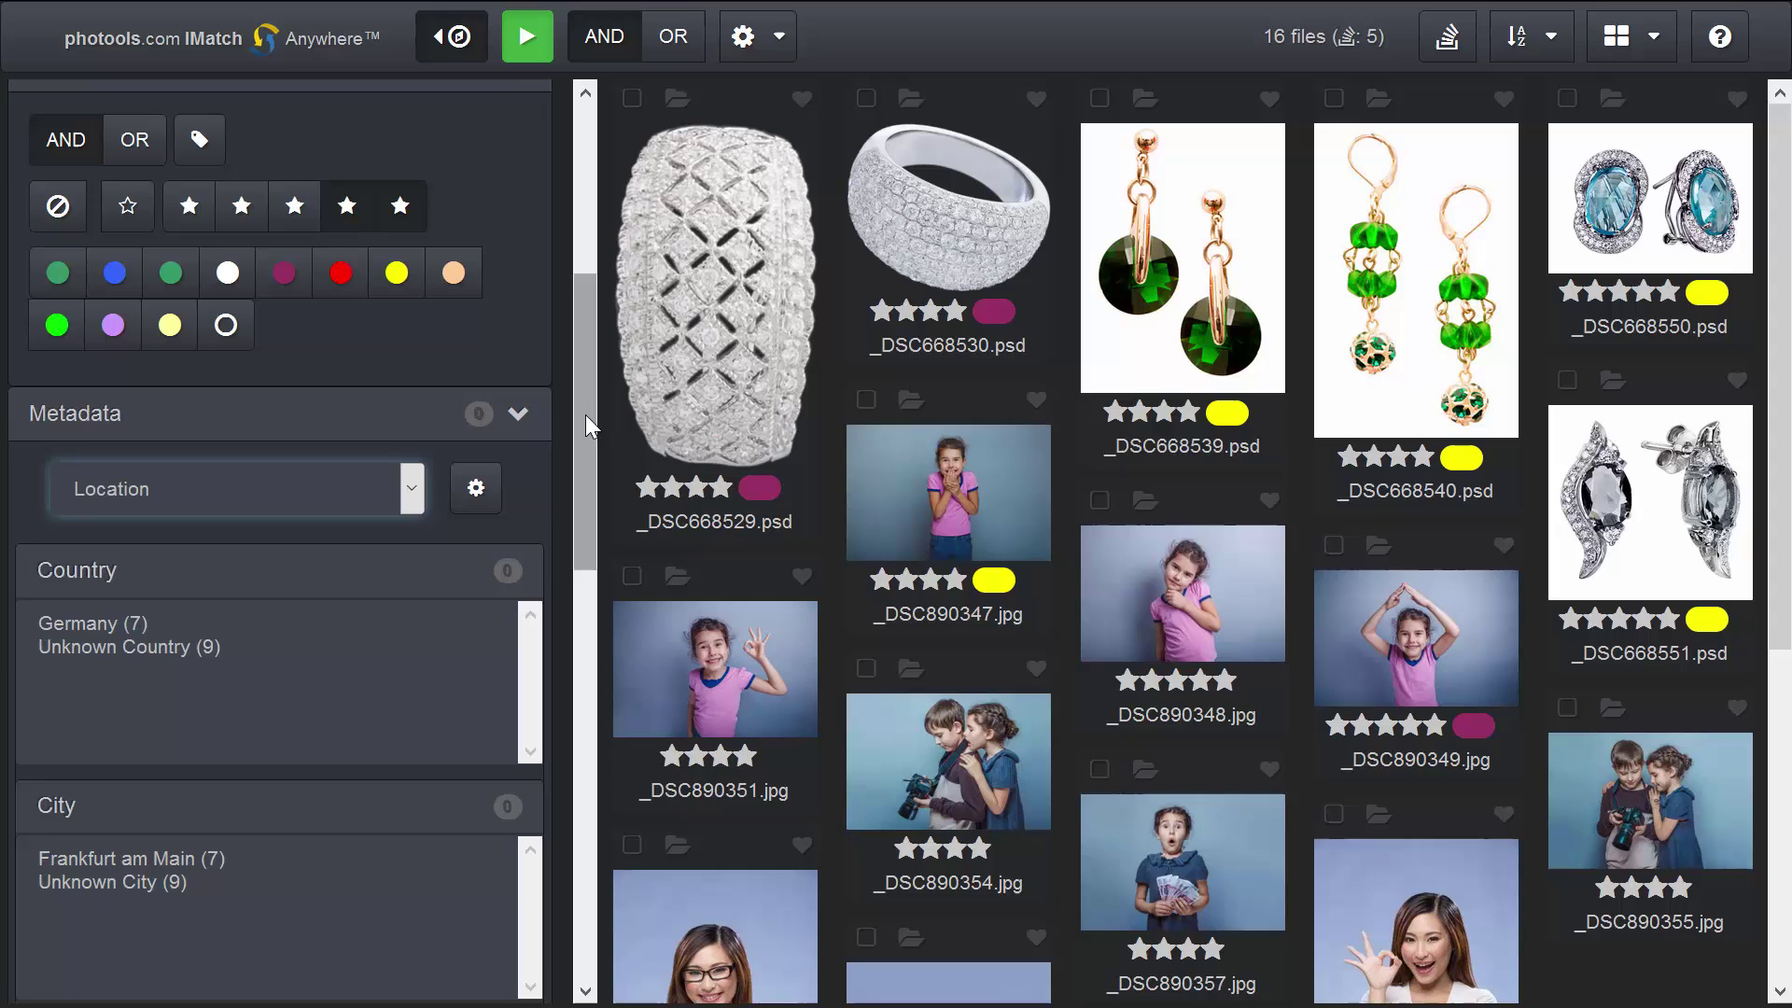
{"action": "left_click_drag", "start_coordinate": [586, 414], "coordinate": [578, 490]}
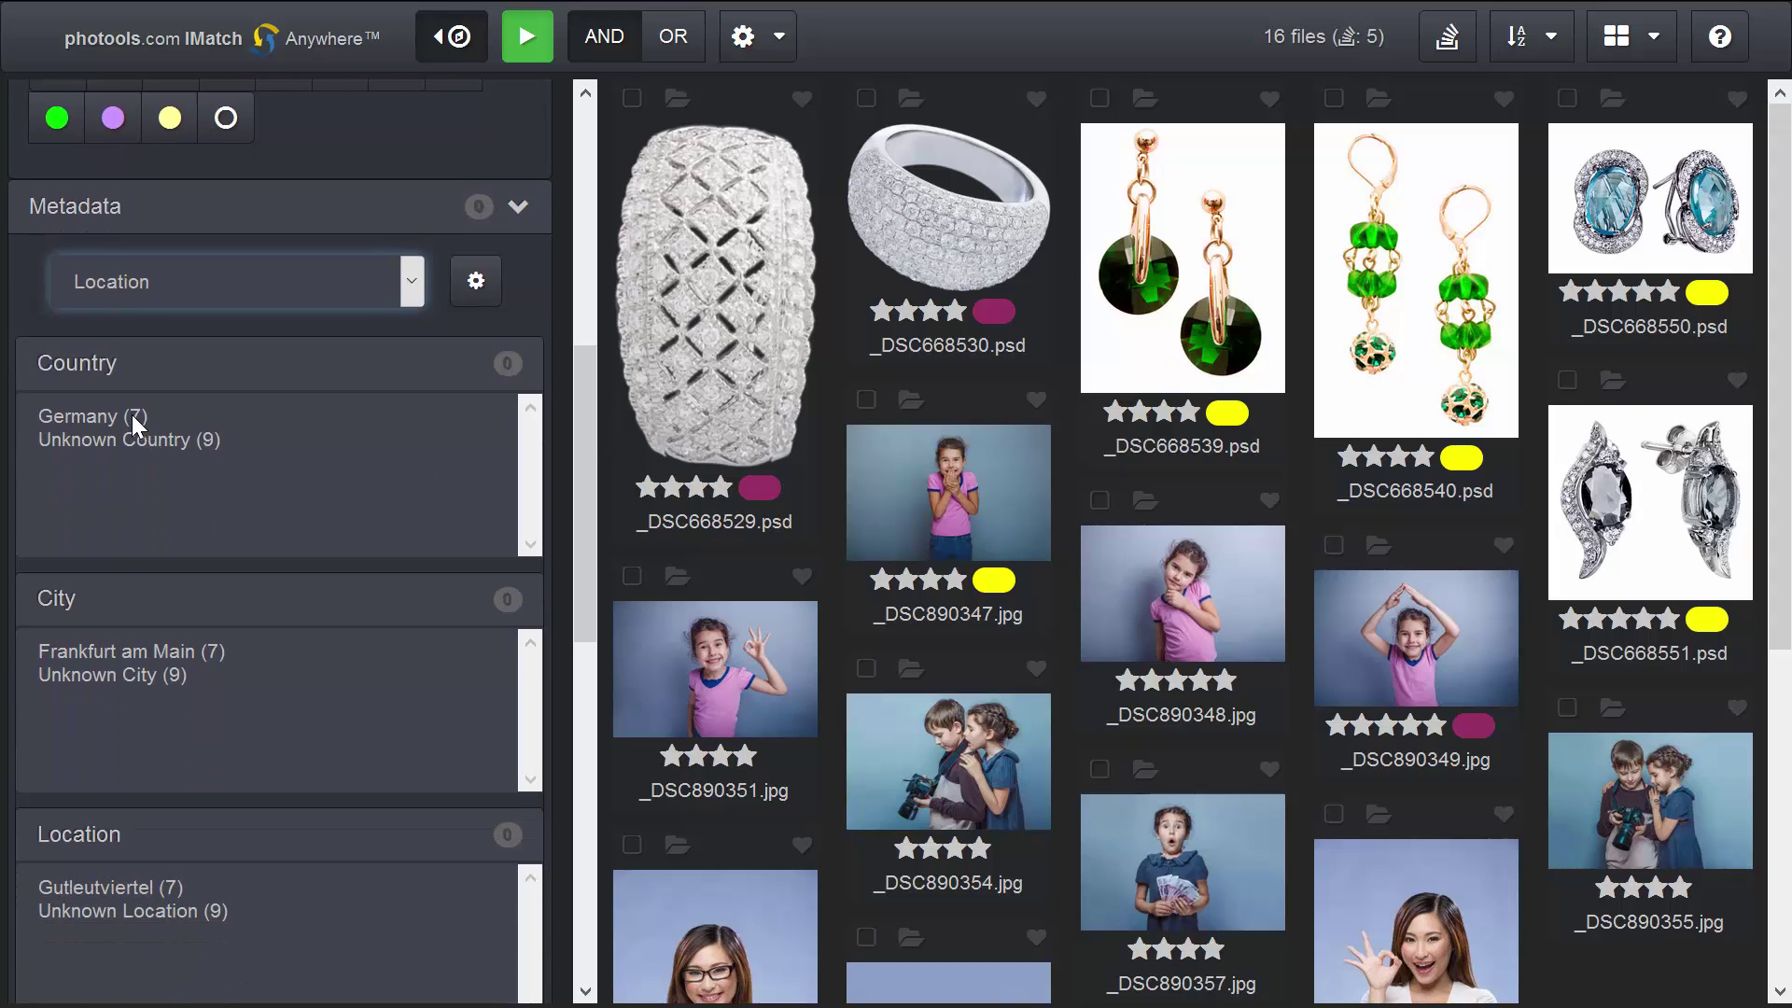
{"action": "left_click", "coordinate": [196, 650]}
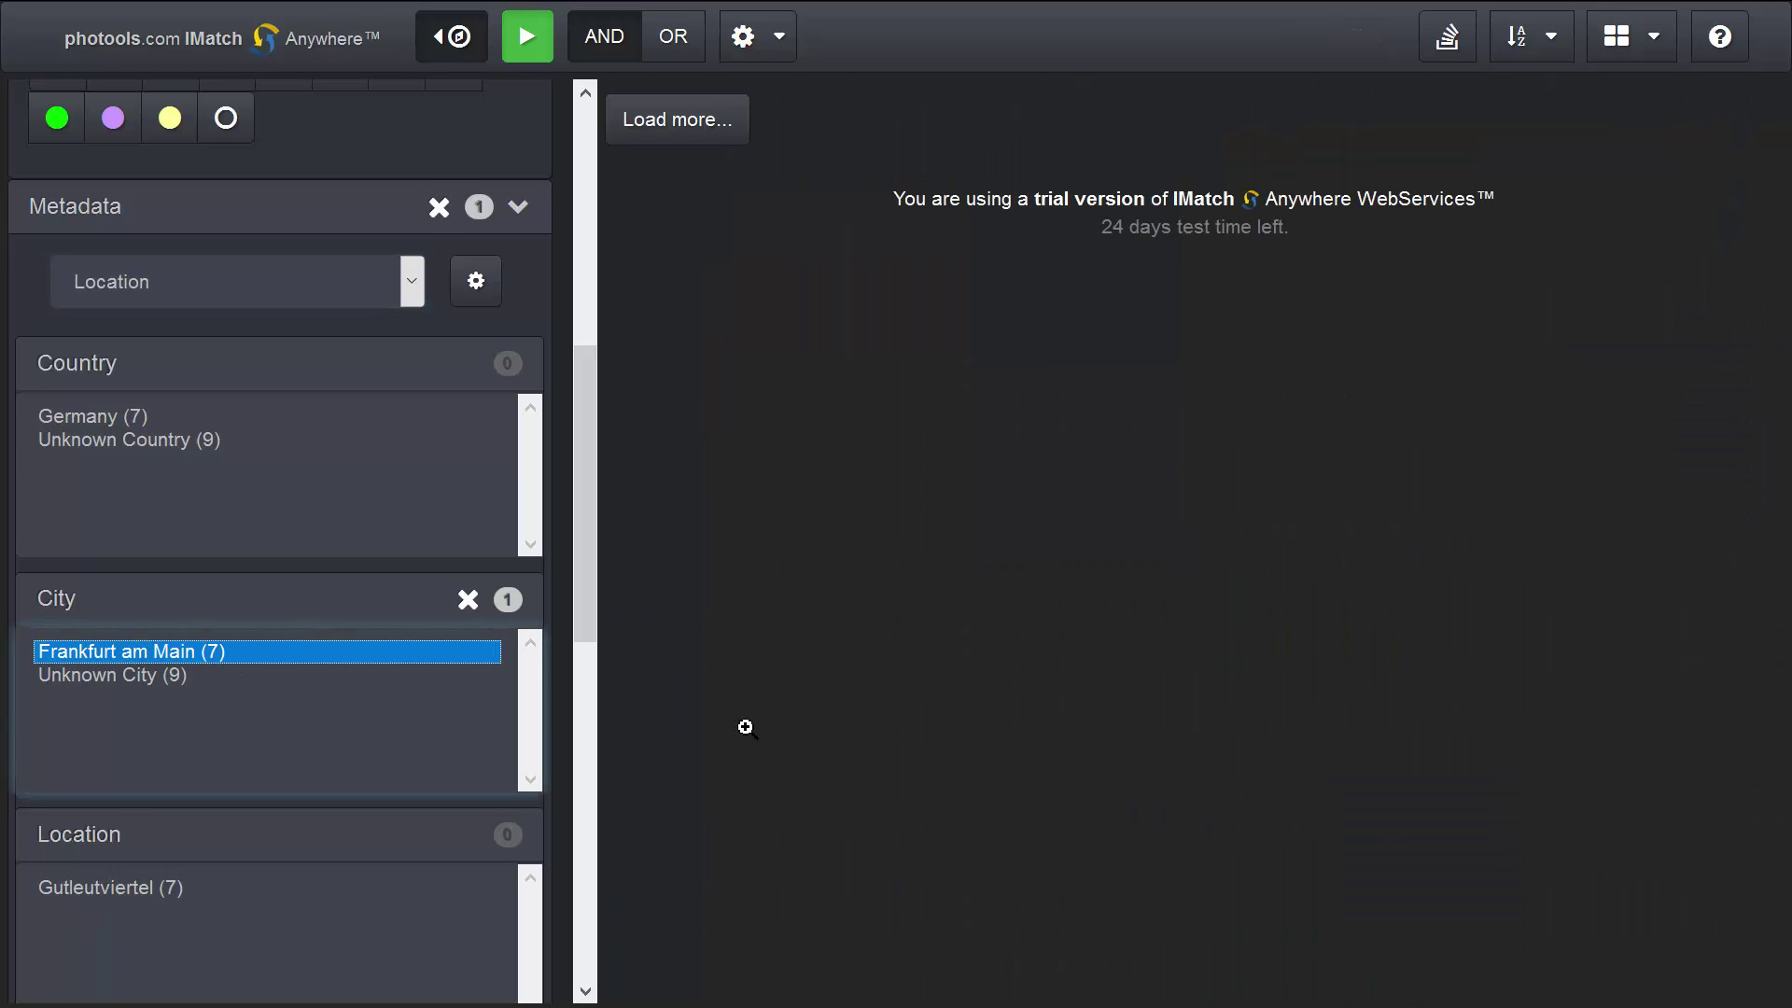